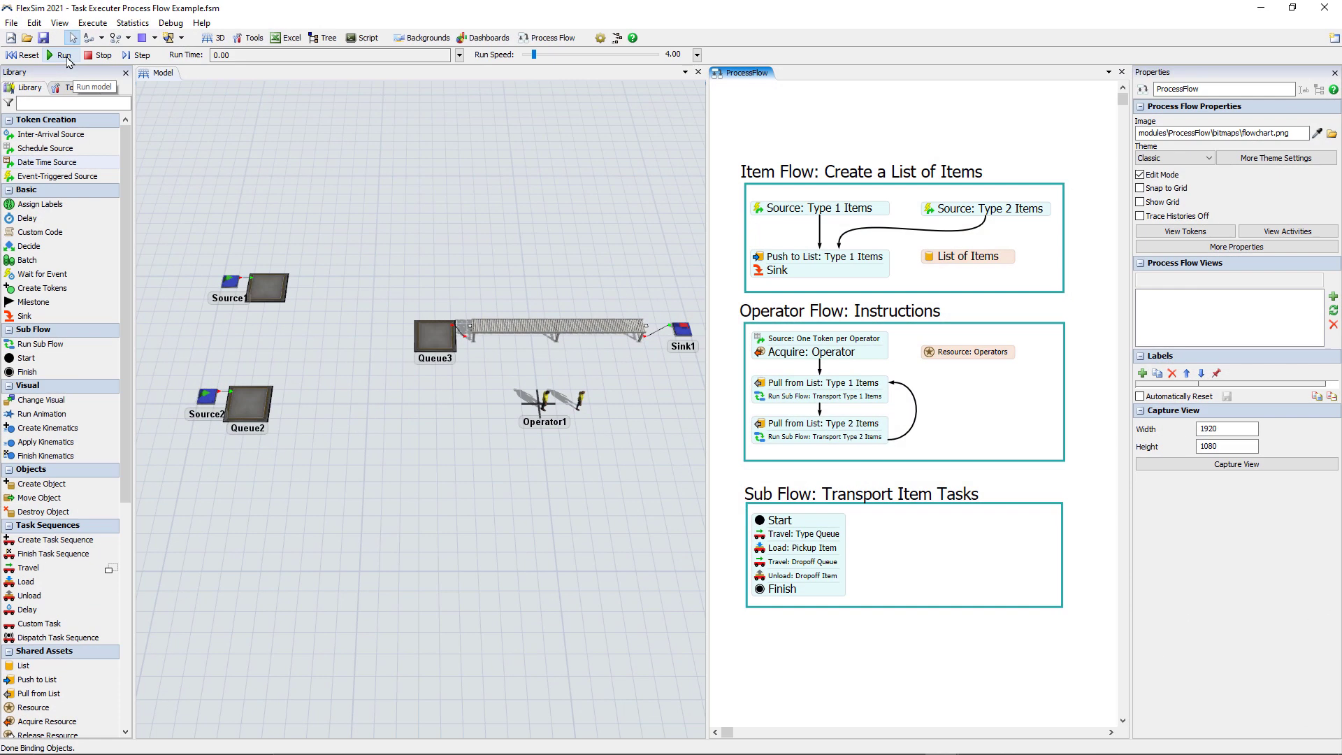
# Run the finished example model to watch its process flow direct the operators.
pyautogui.click(66, 58)
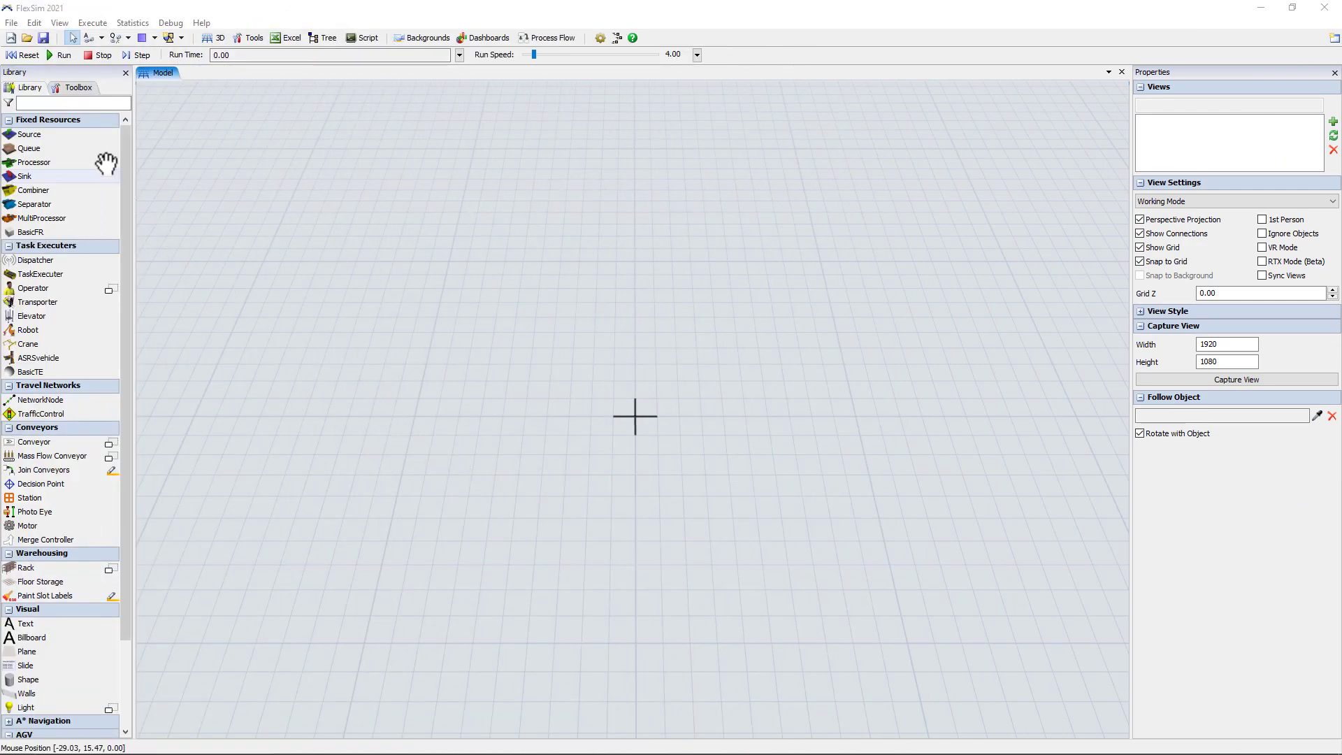
# Place two sources one below the other, a queue beside each source, and a third queue farther along the model floor.
pyautogui.moveTo(125, 183); pyautogui.dragTo(286, 250)
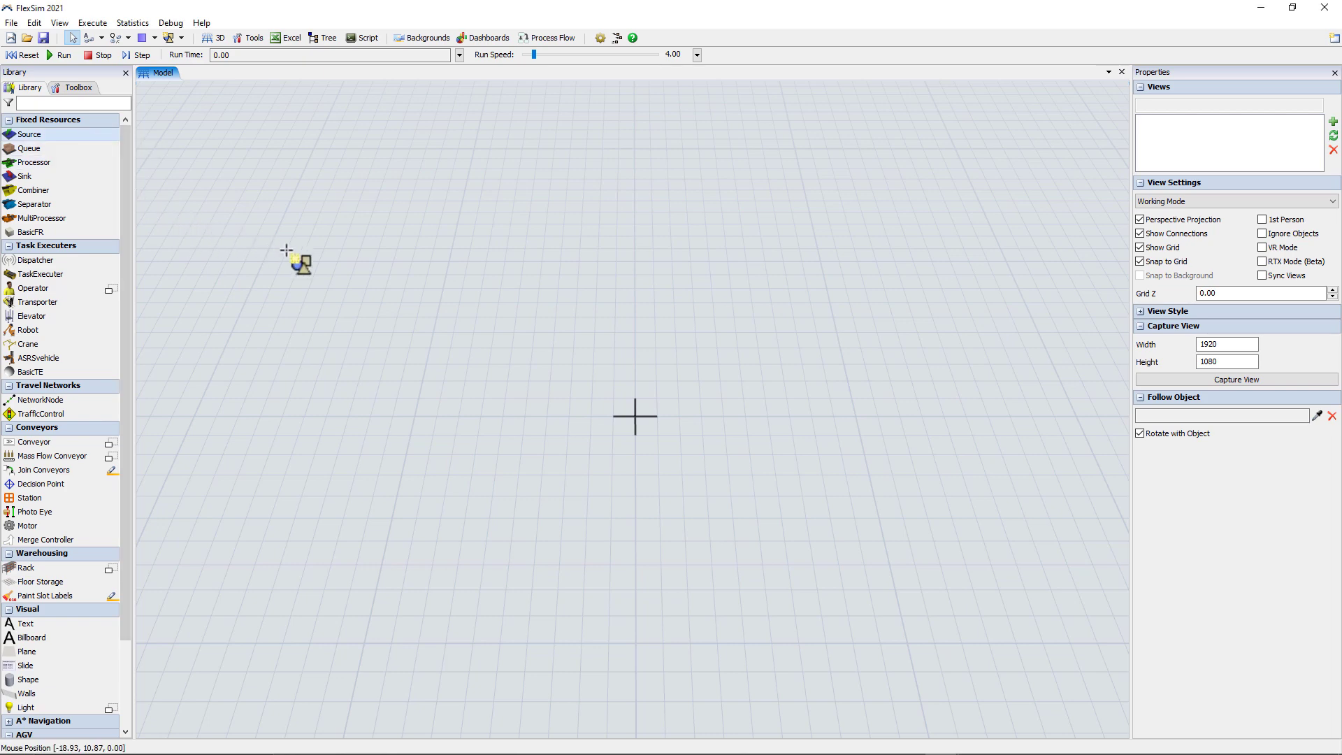
pyautogui.click(277, 389)
pyautogui.click(97, 149)
pyautogui.click(369, 275)
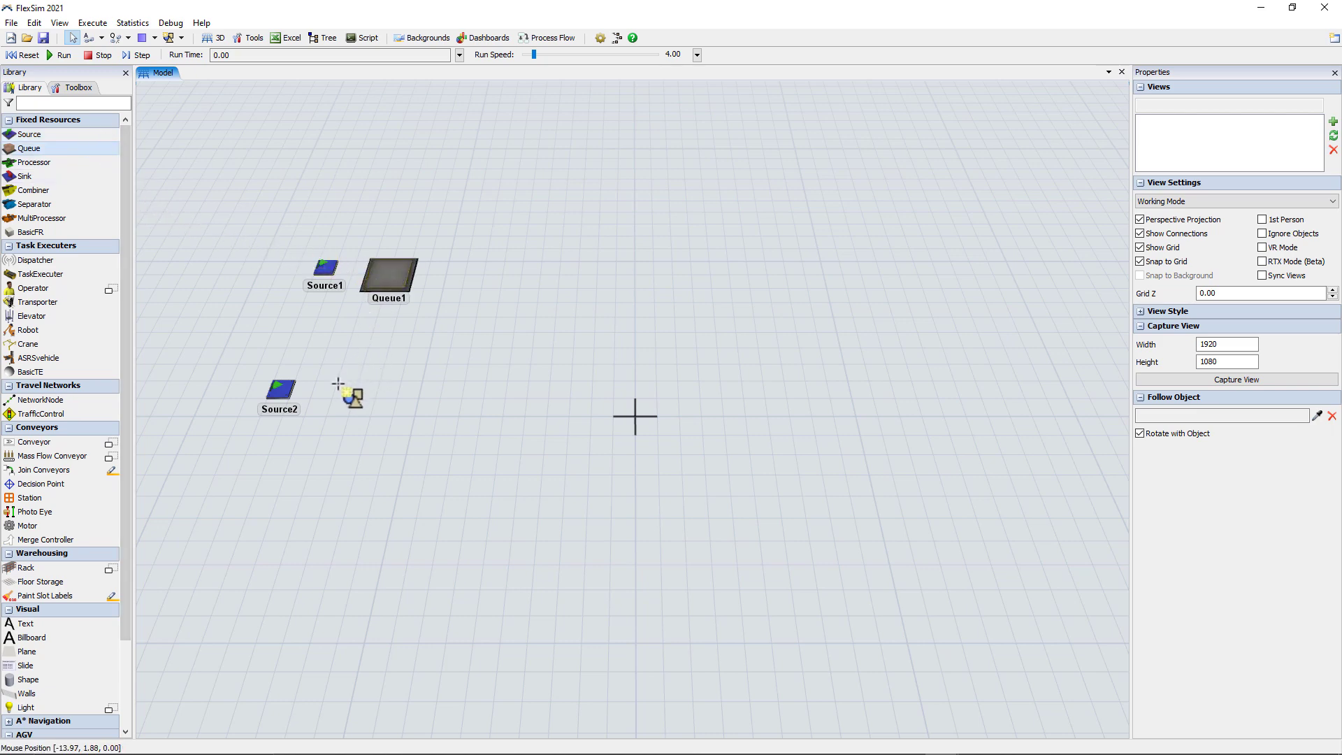
pyautogui.click(333, 396)
pyautogui.click(555, 321)
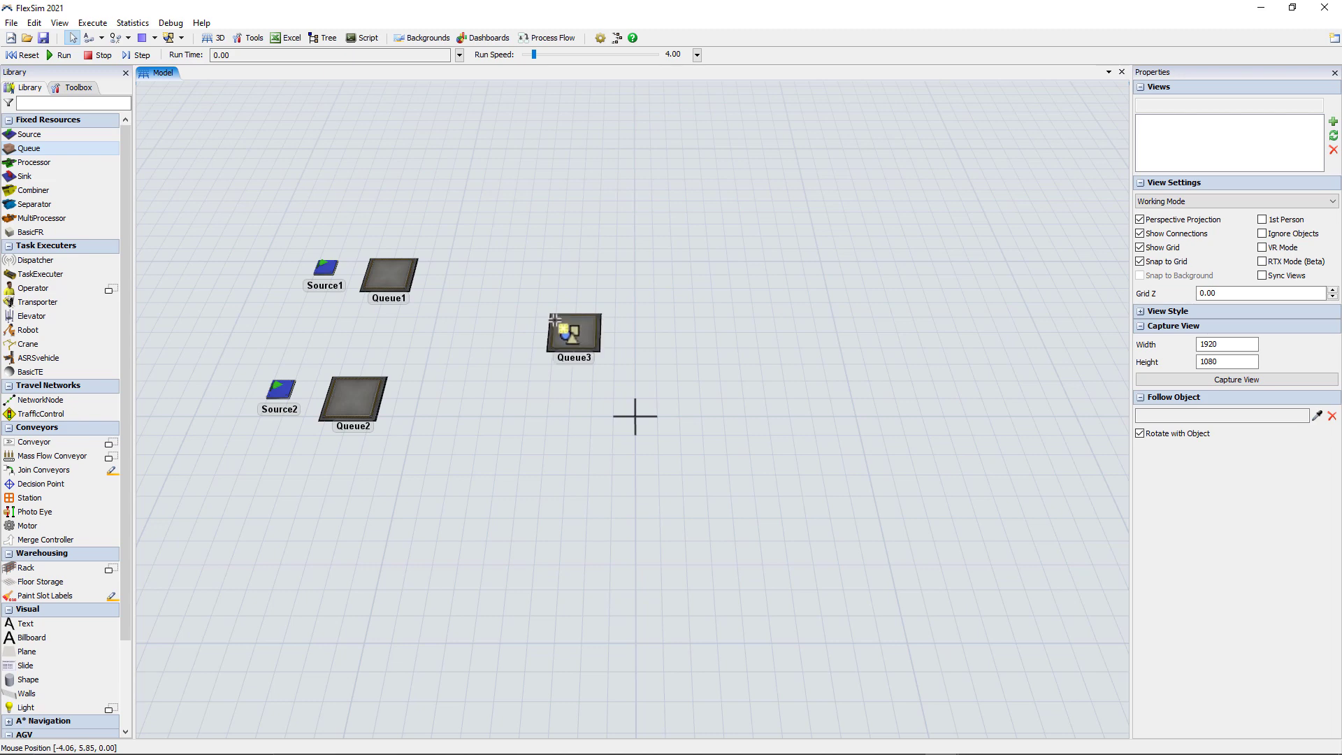
# Add a straight conveyor about 9.8 m long starting beside Queue3, and place a sink just past its far end.
pyautogui.click(65, 437)
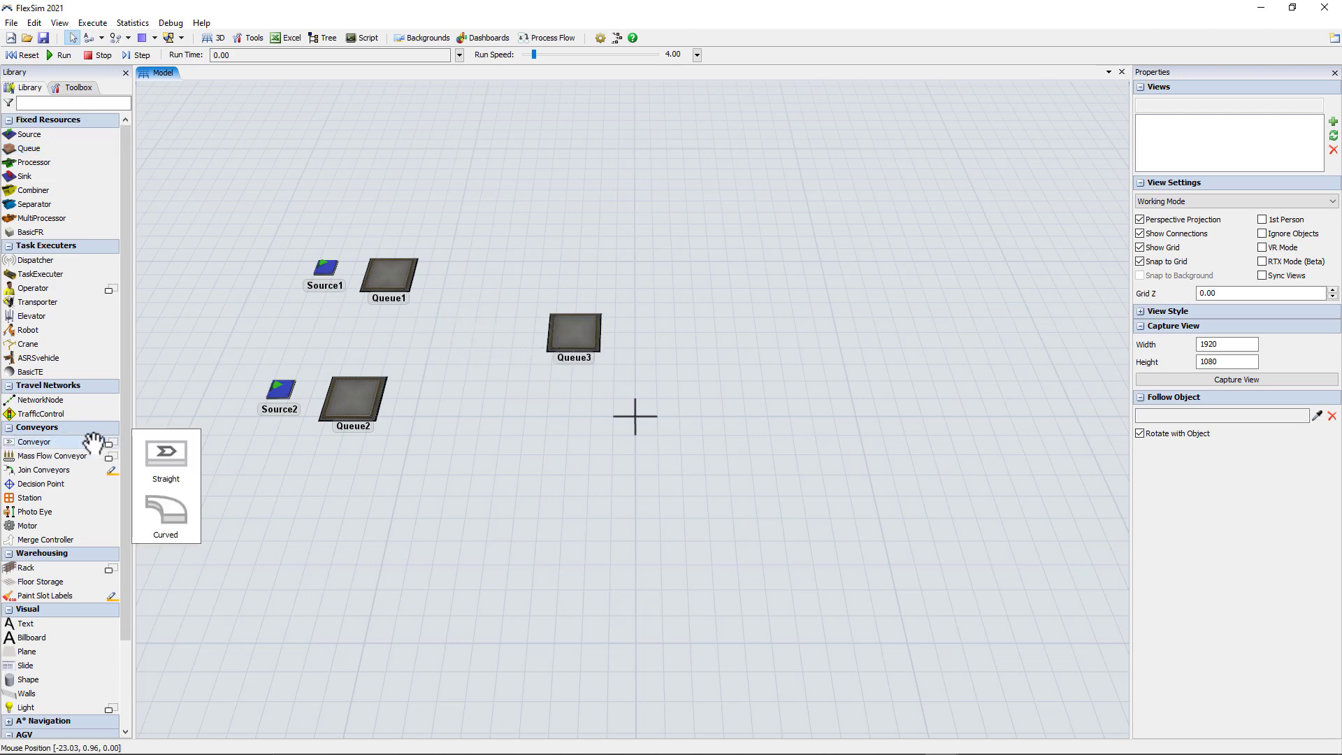
pyautogui.click(167, 449)
pyautogui.moveTo(625, 332); pyautogui.dragTo(818, 322)
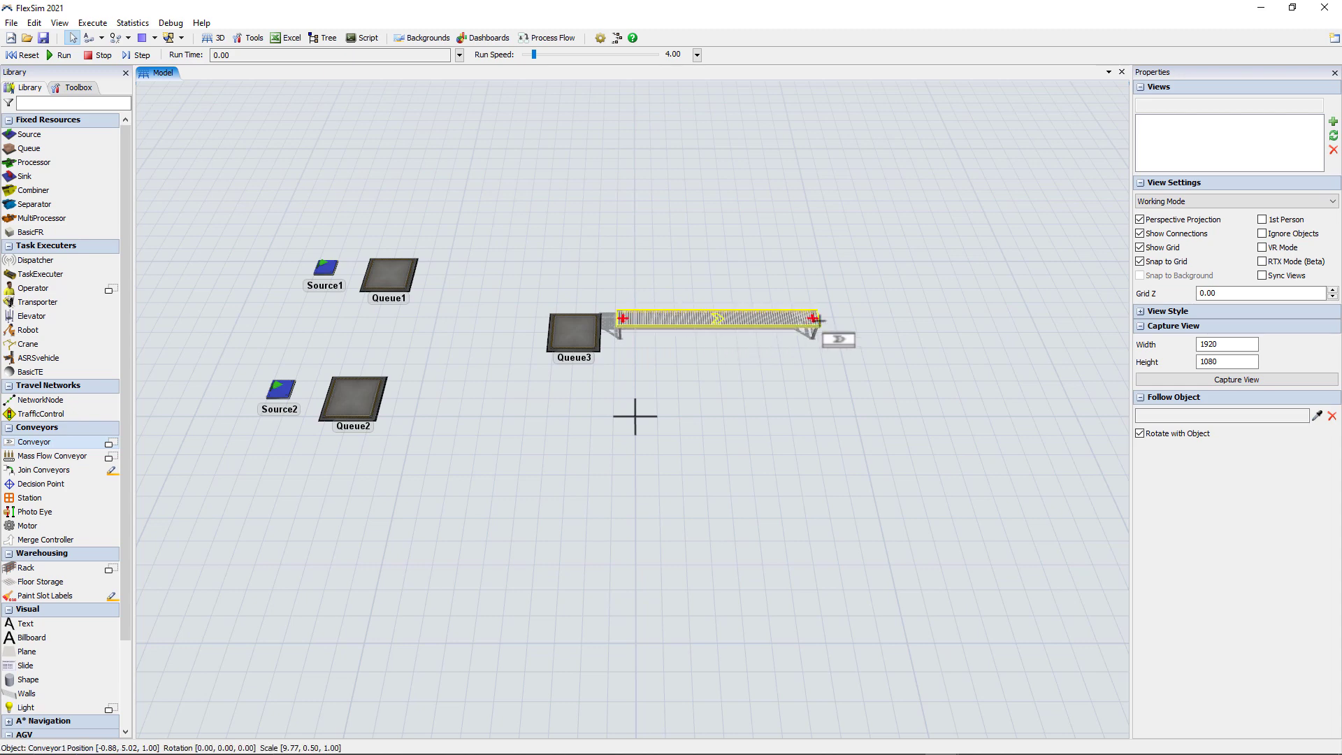
pyautogui.click(77, 176)
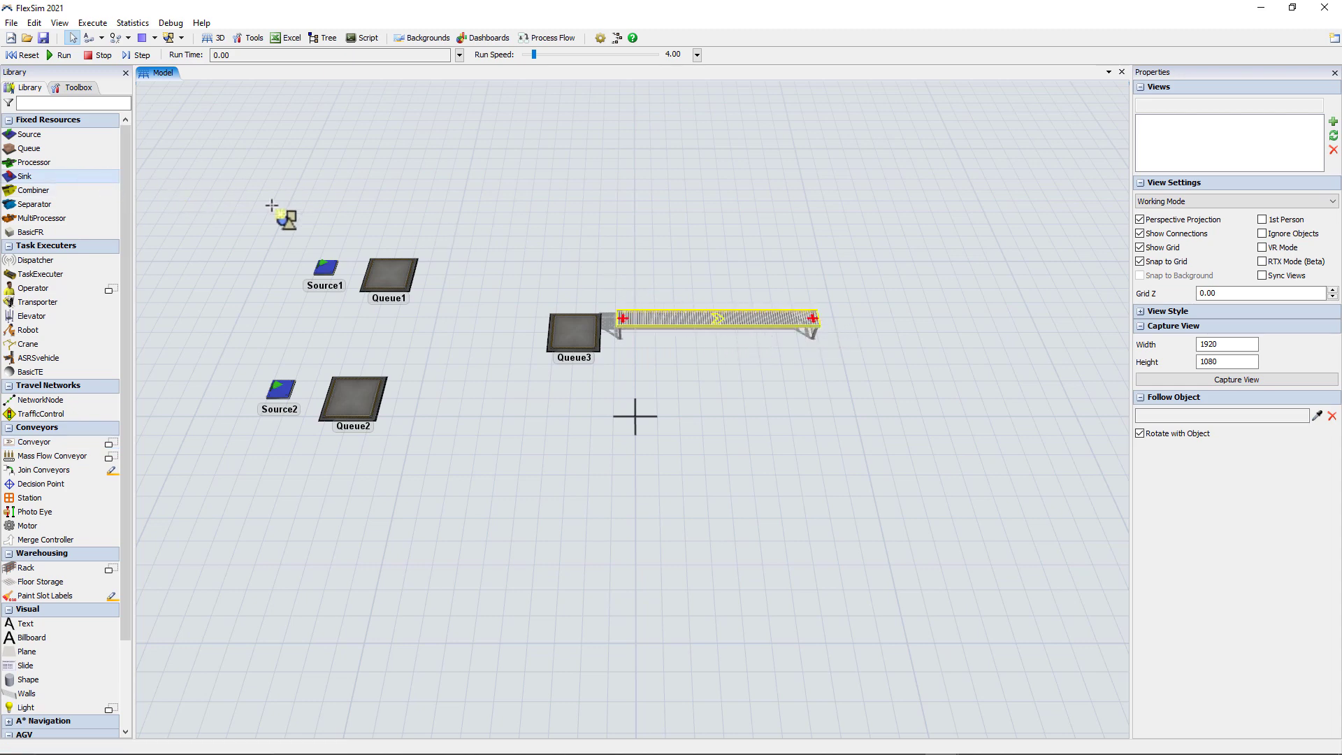
pyautogui.click(843, 318)
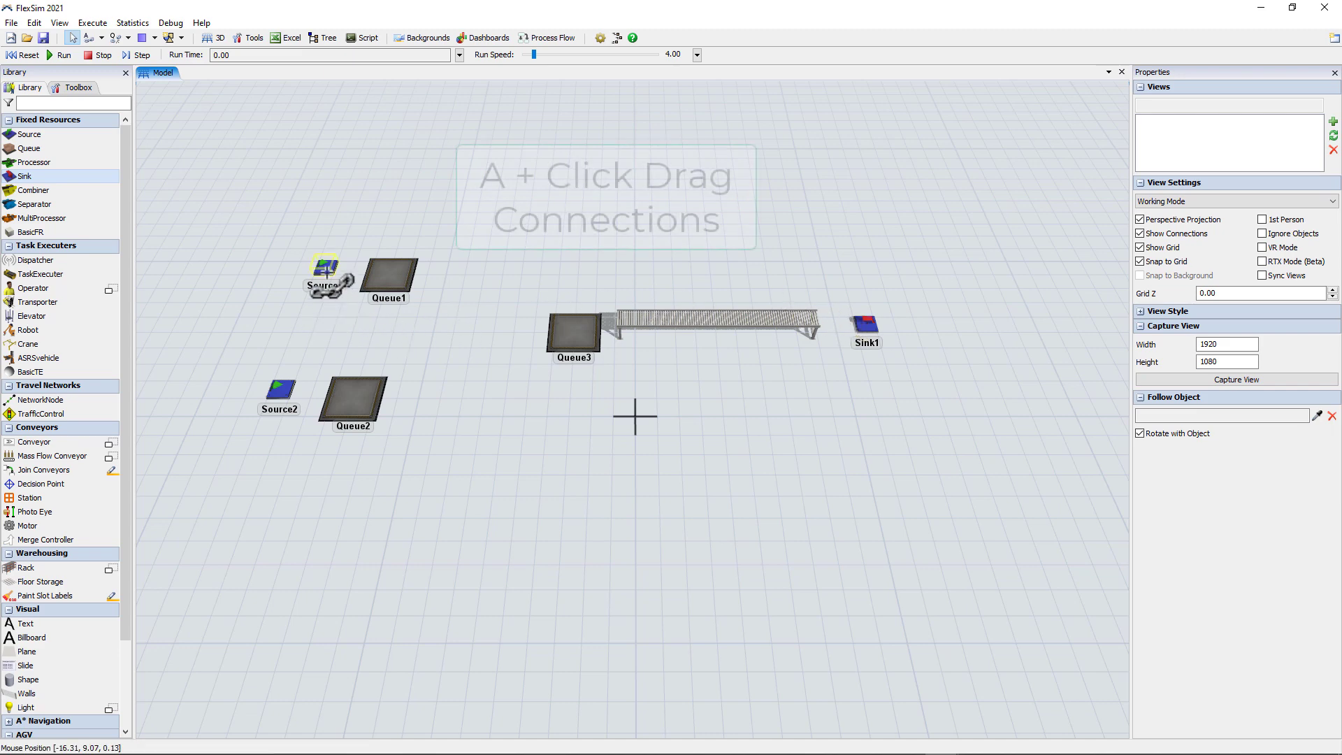
# Connect each source to its neighbouring queue, and connect Queue3 through the conveyor to the sink.
pyautogui.click(327, 268)
pyautogui.moveTo(327, 274); pyautogui.dragTo(381, 276)
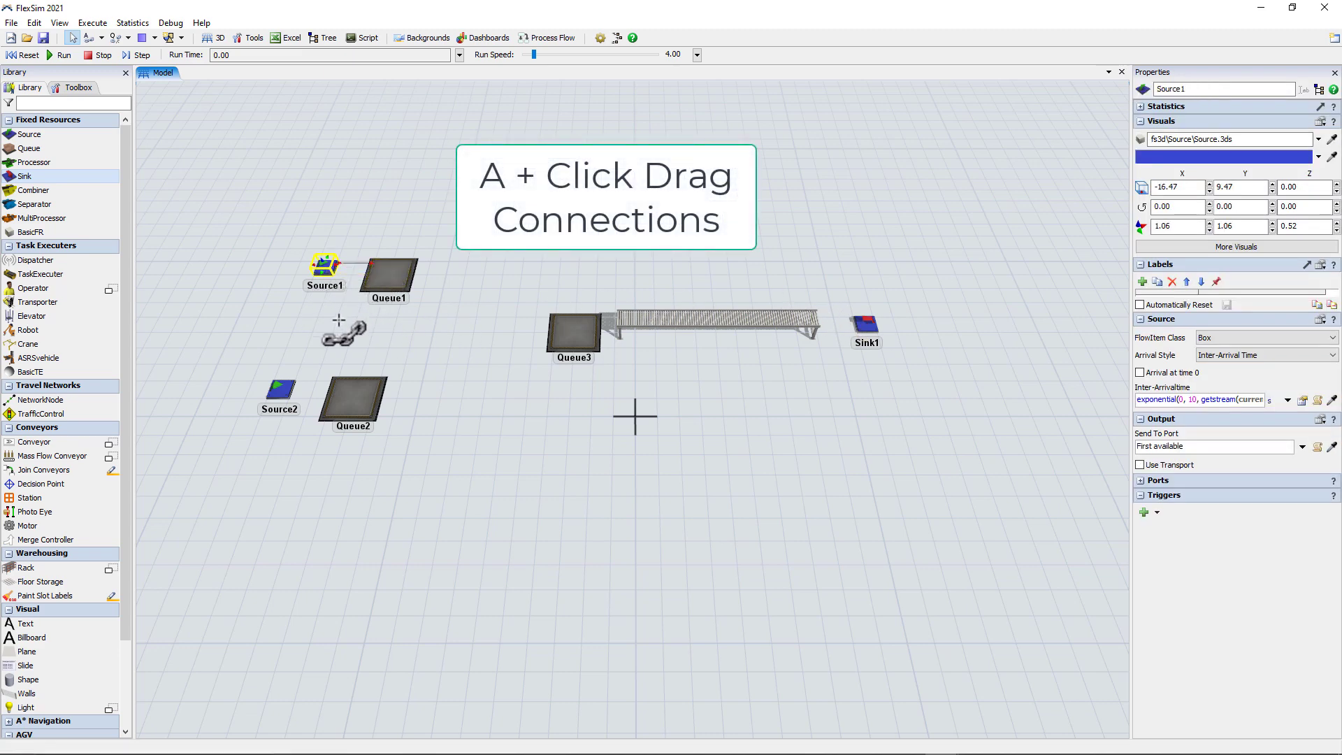
pyautogui.moveTo(278, 386); pyautogui.dragTo(359, 392)
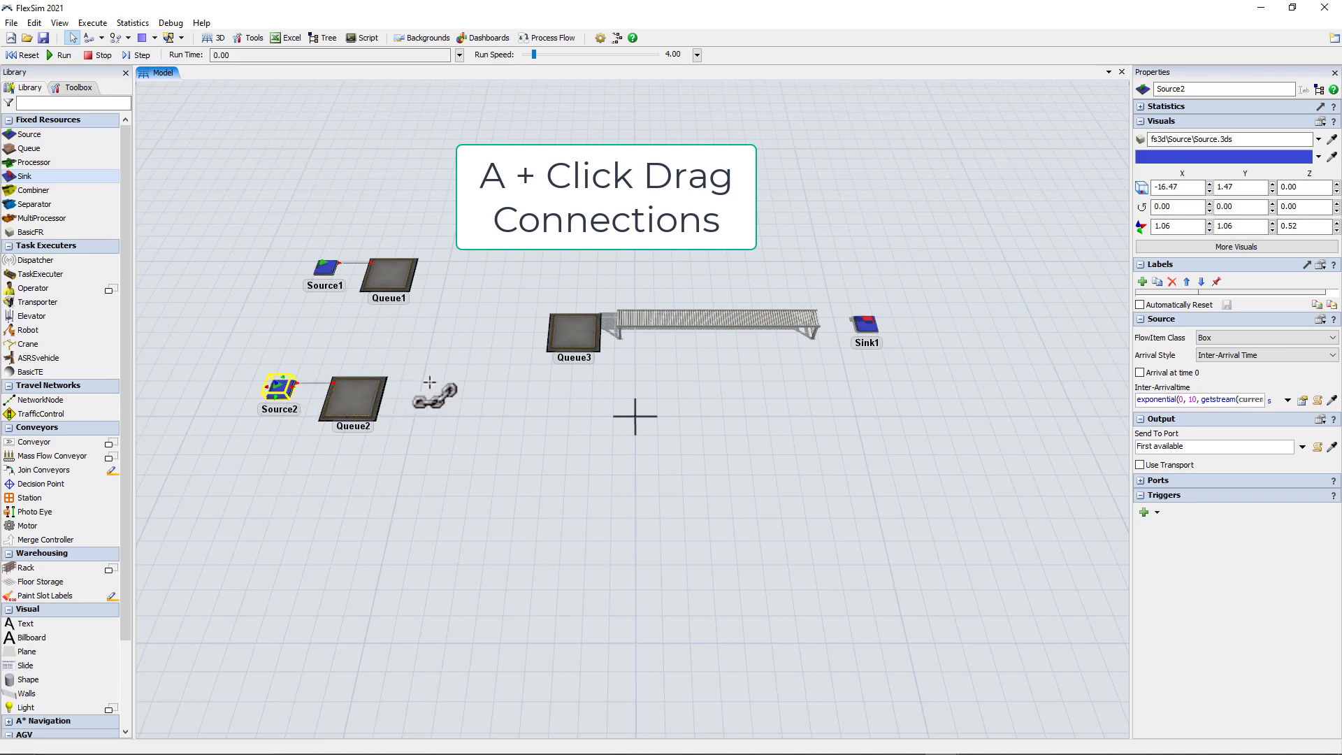
pyautogui.moveTo(572, 334); pyautogui.dragTo(863, 335)
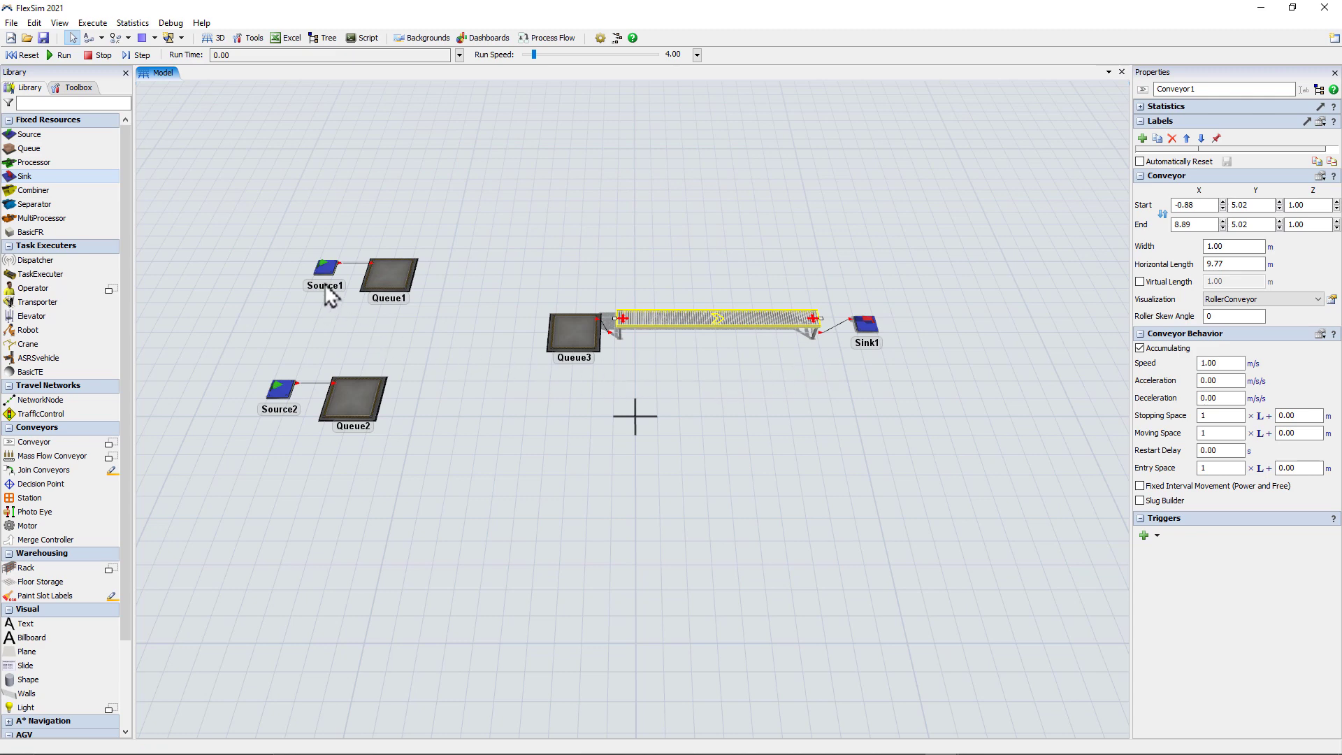
# Add an On Creation trigger to Source1 using Set Label and Color, with the "Type" label value set to 1.
pyautogui.click(328, 269)
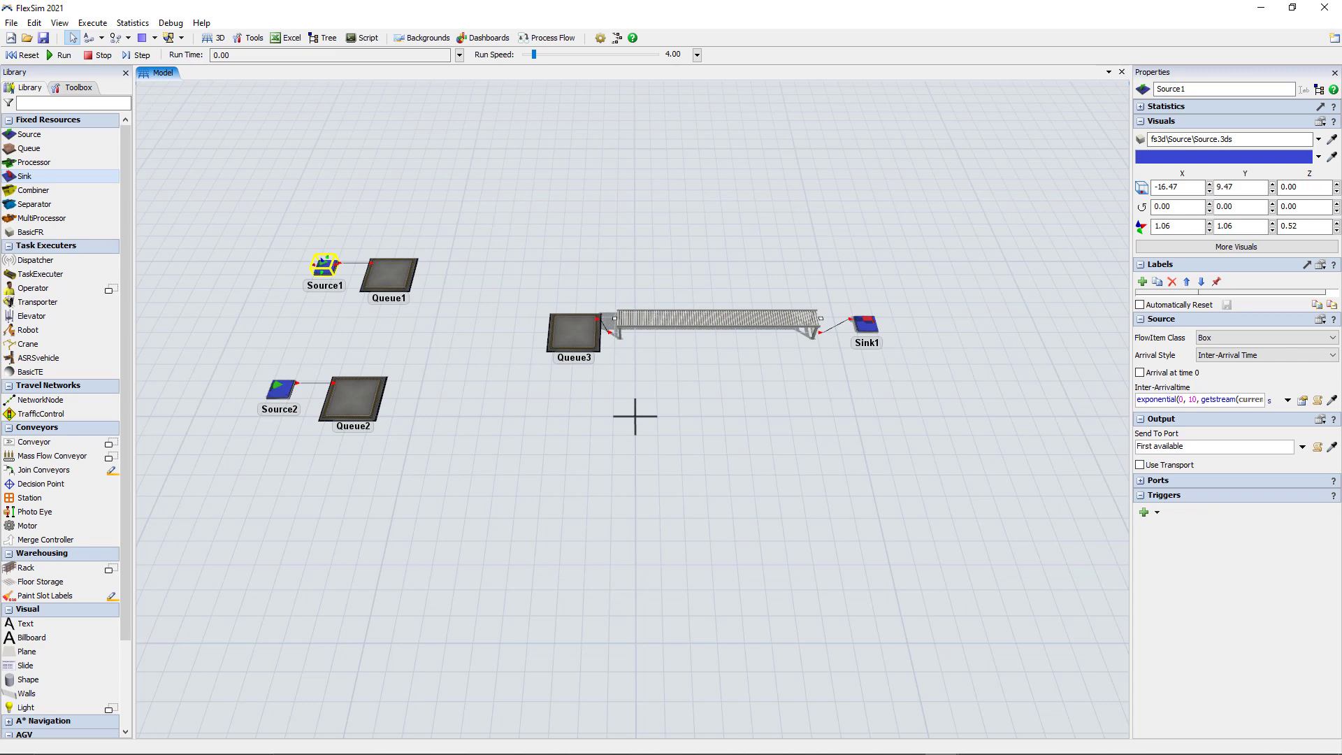
pyautogui.doubleClick(326, 271)
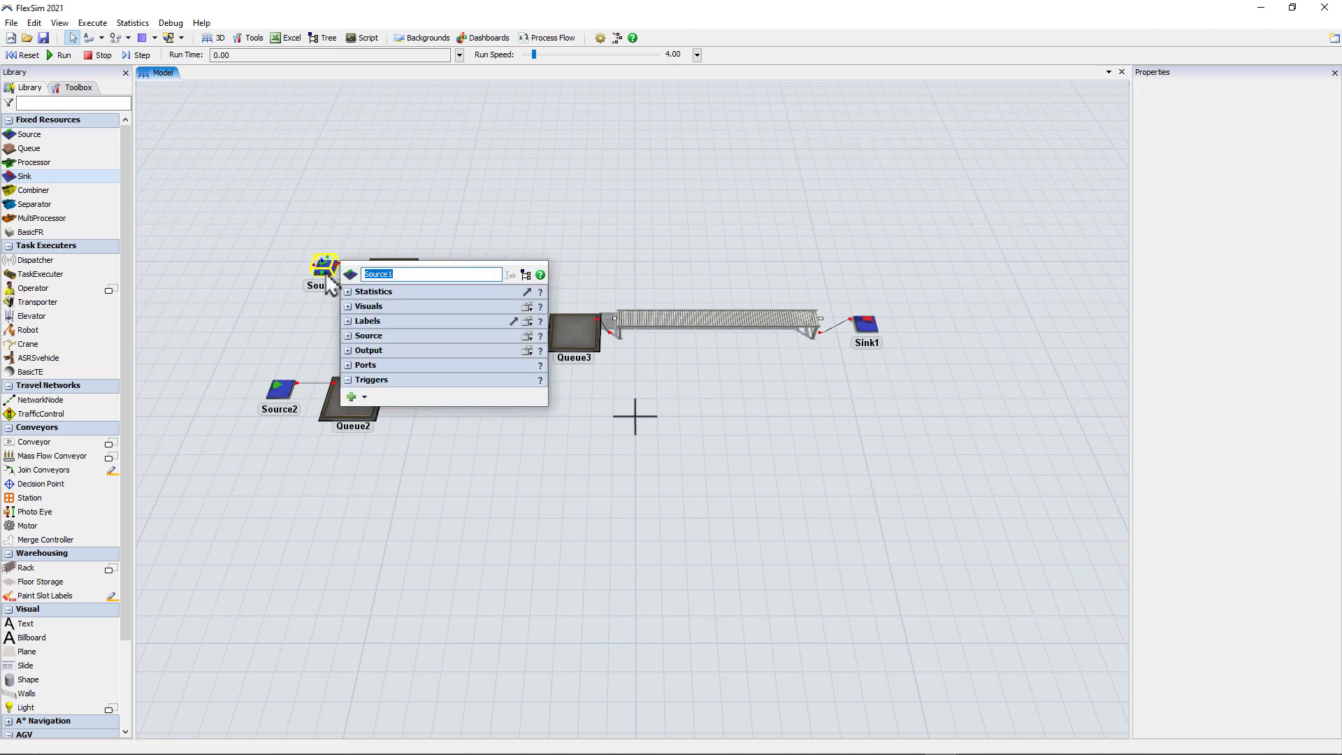
pyautogui.click(363, 398)
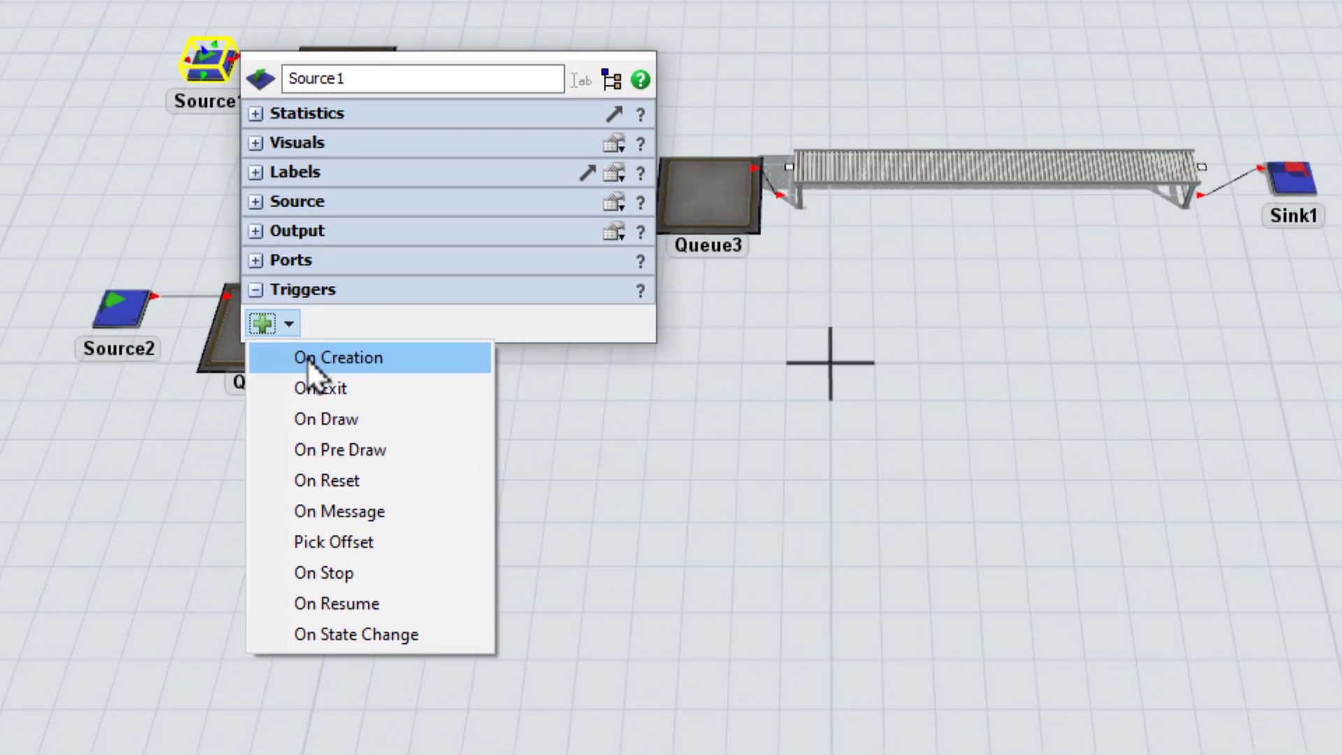
pyautogui.click(309, 358)
pyautogui.click(552, 379)
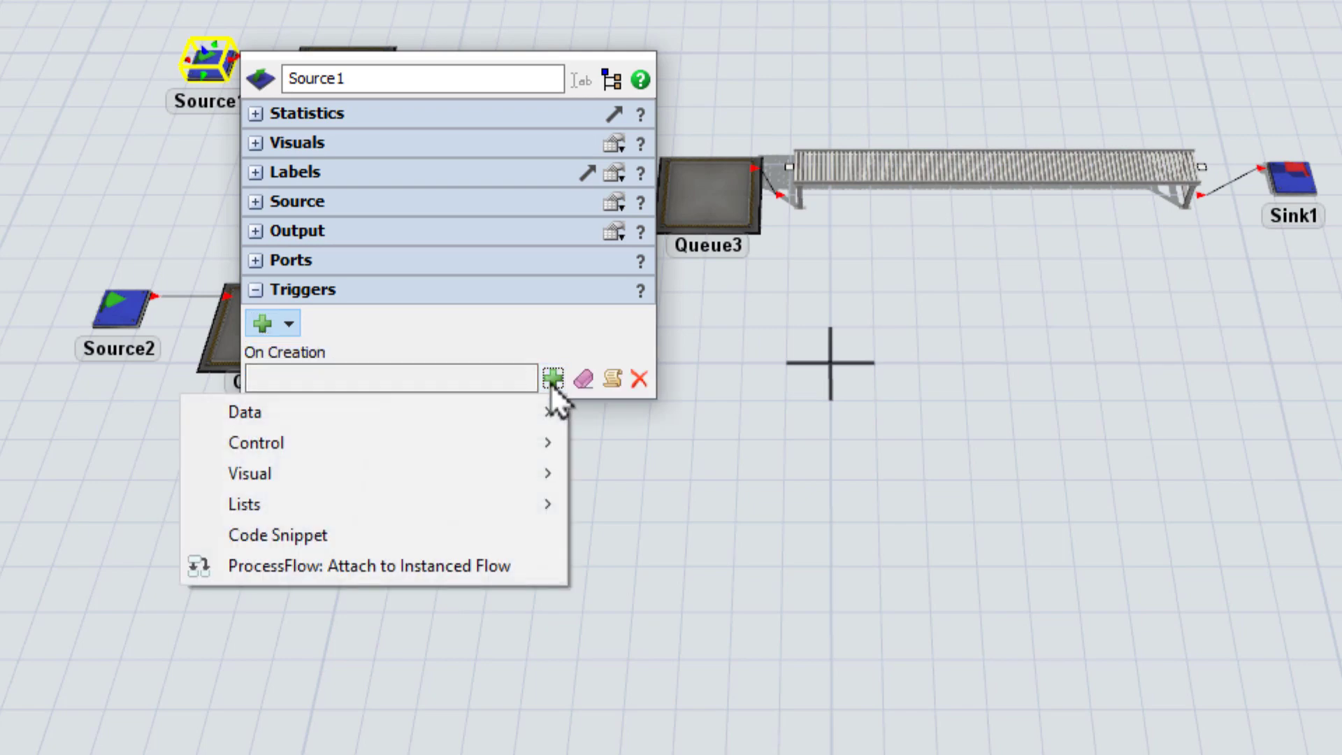
pyautogui.moveTo(548, 420)
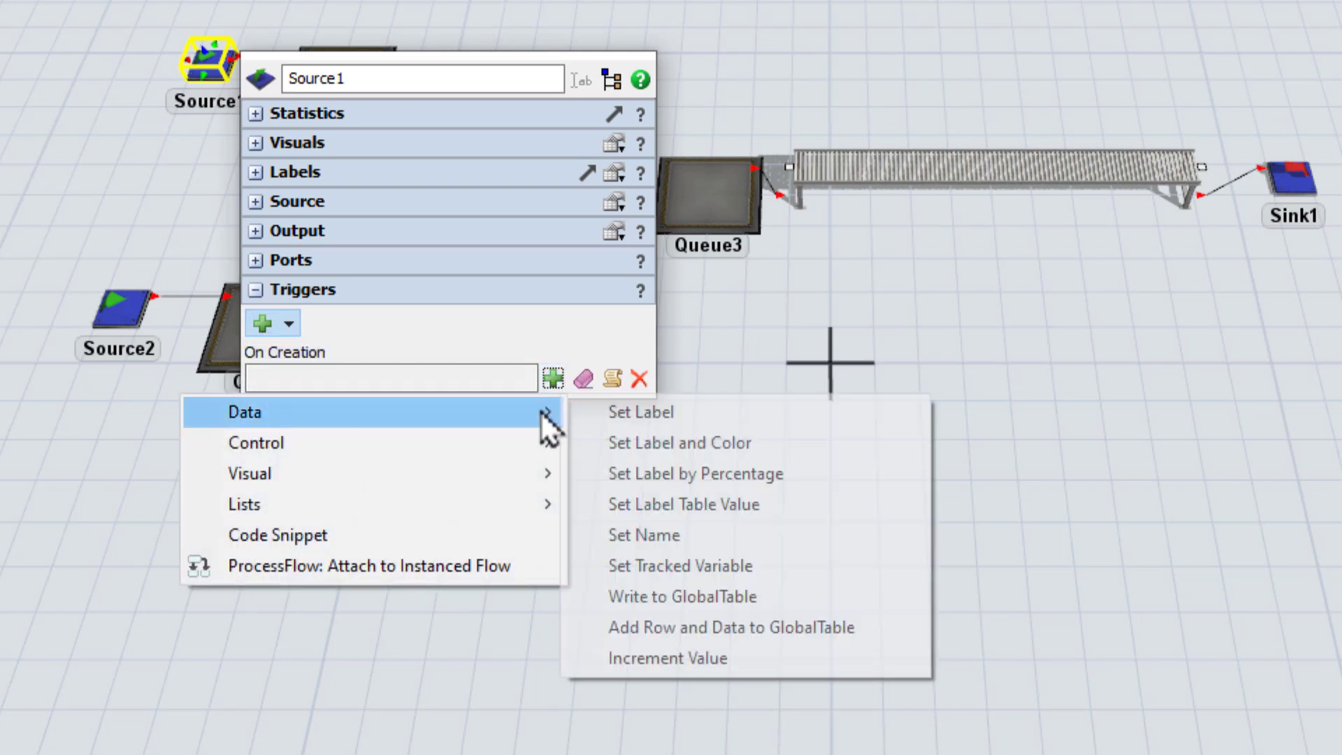
pyautogui.click(618, 440)
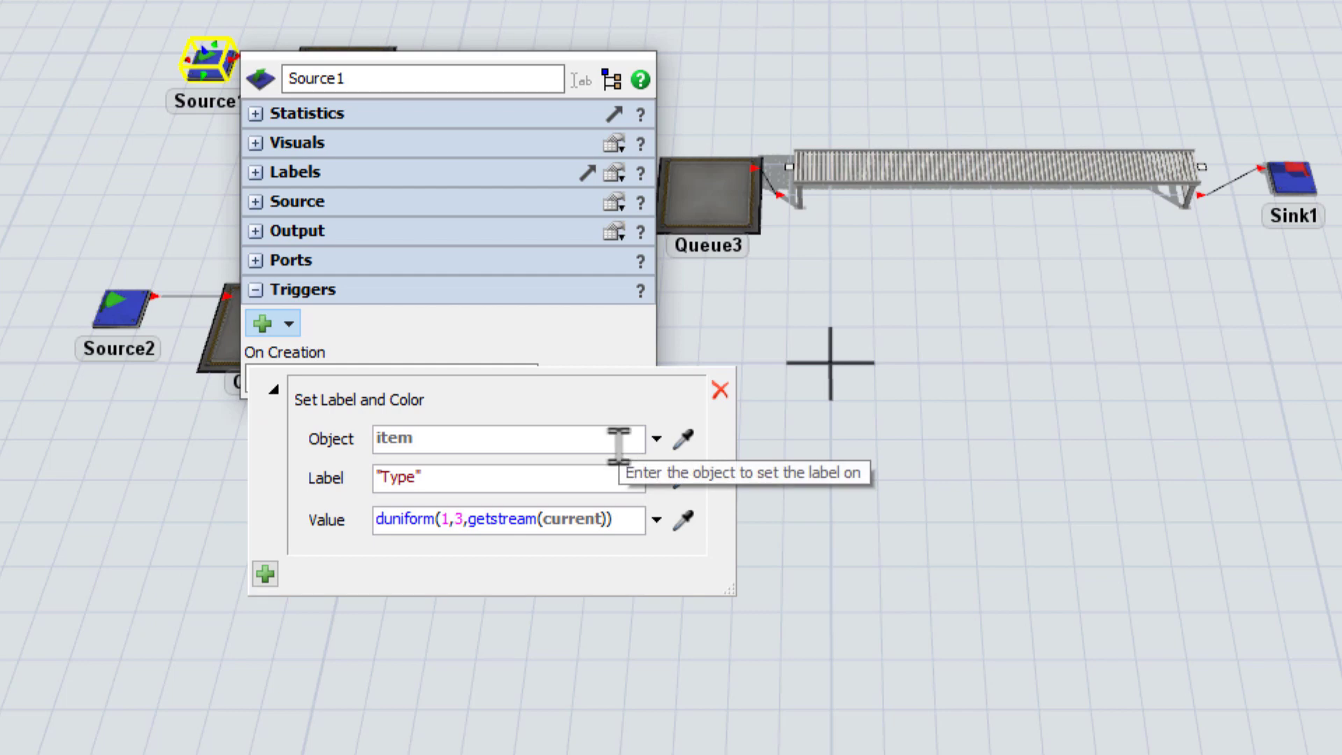
pyautogui.moveTo(624, 518); pyautogui.dragTo(364, 524)
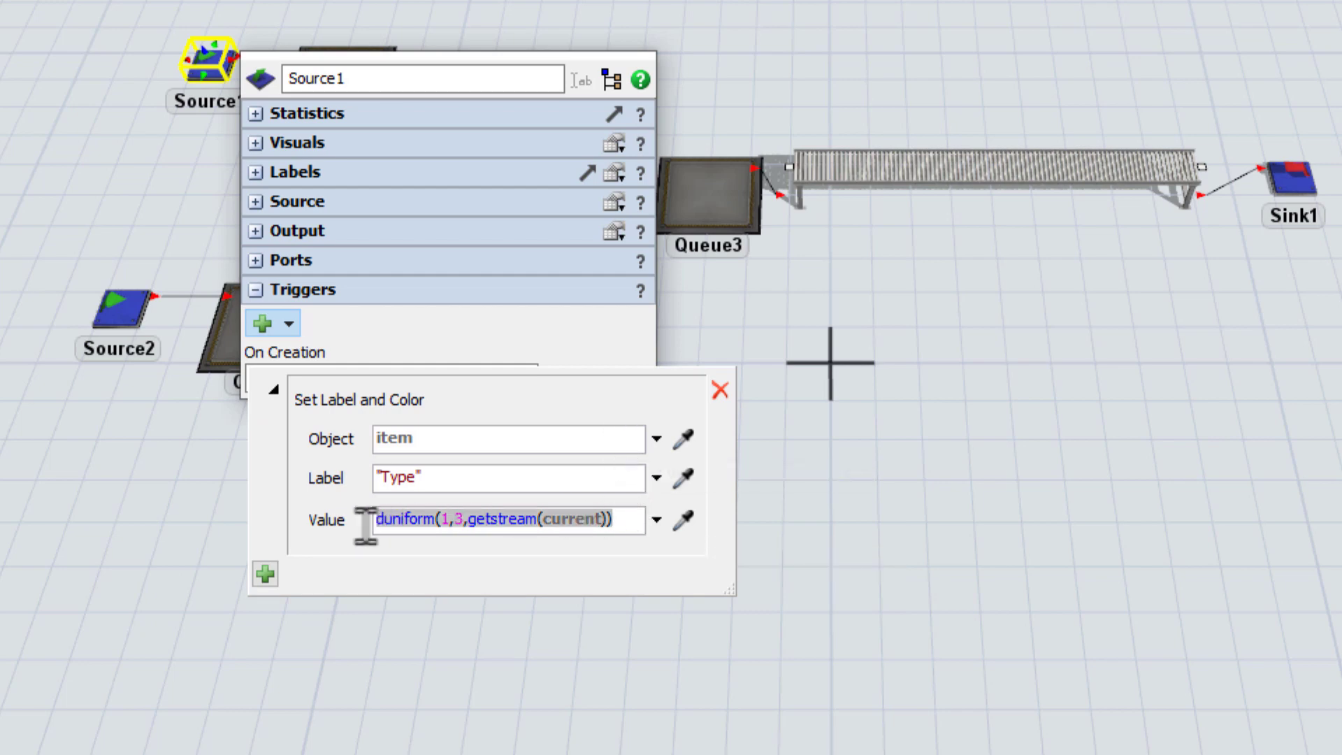
pyautogui.write('1')
pyautogui.click(365, 603)
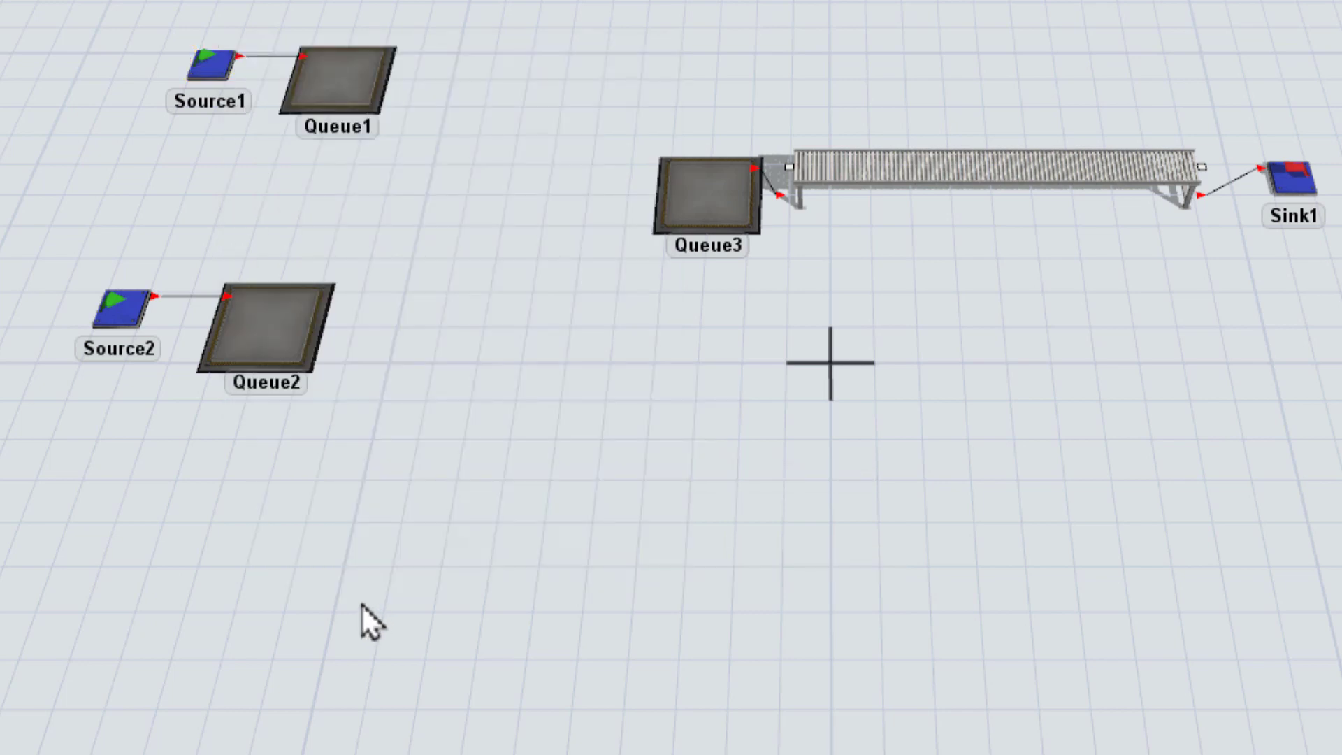
# Add an On Creation trigger to Source2 using Set Label and Color, with the "Type" label value set to 2.
pyautogui.doubleClick(120, 307)
pyautogui.click(203, 554)
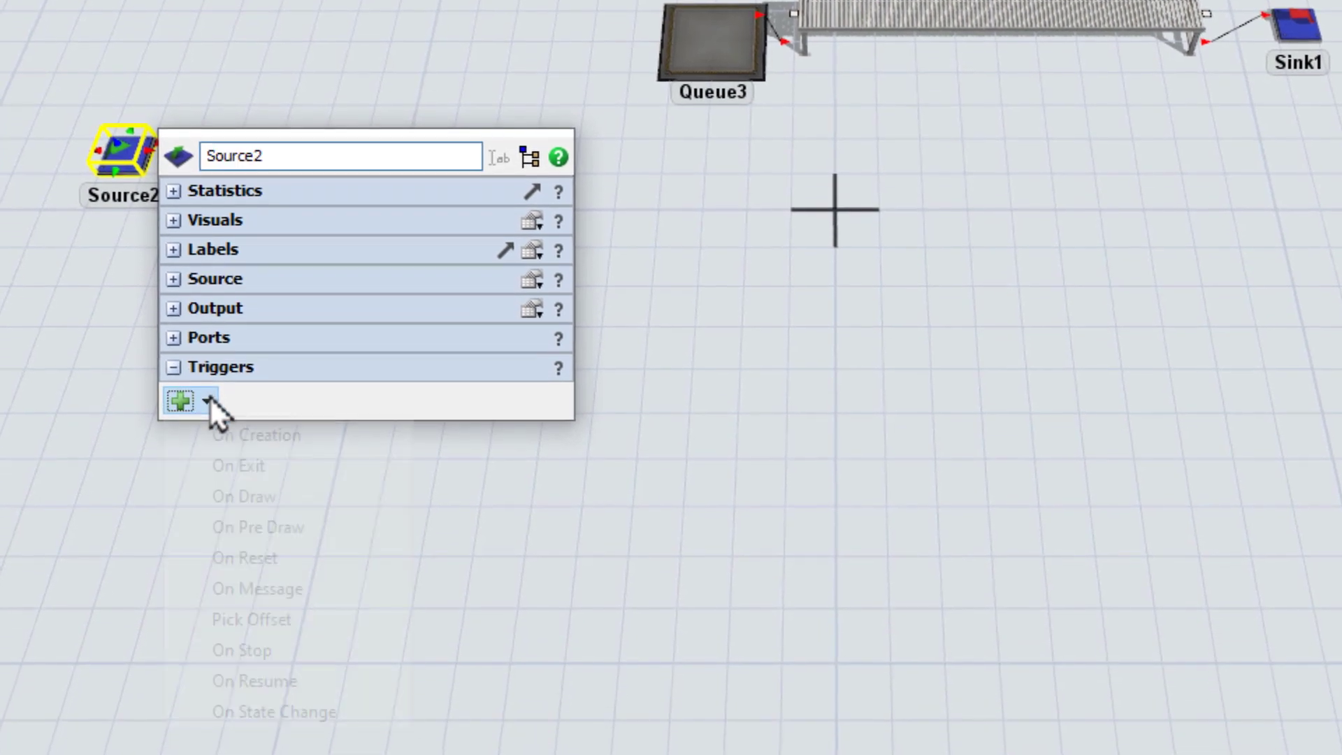
pyautogui.click(238, 431)
pyautogui.click(471, 453)
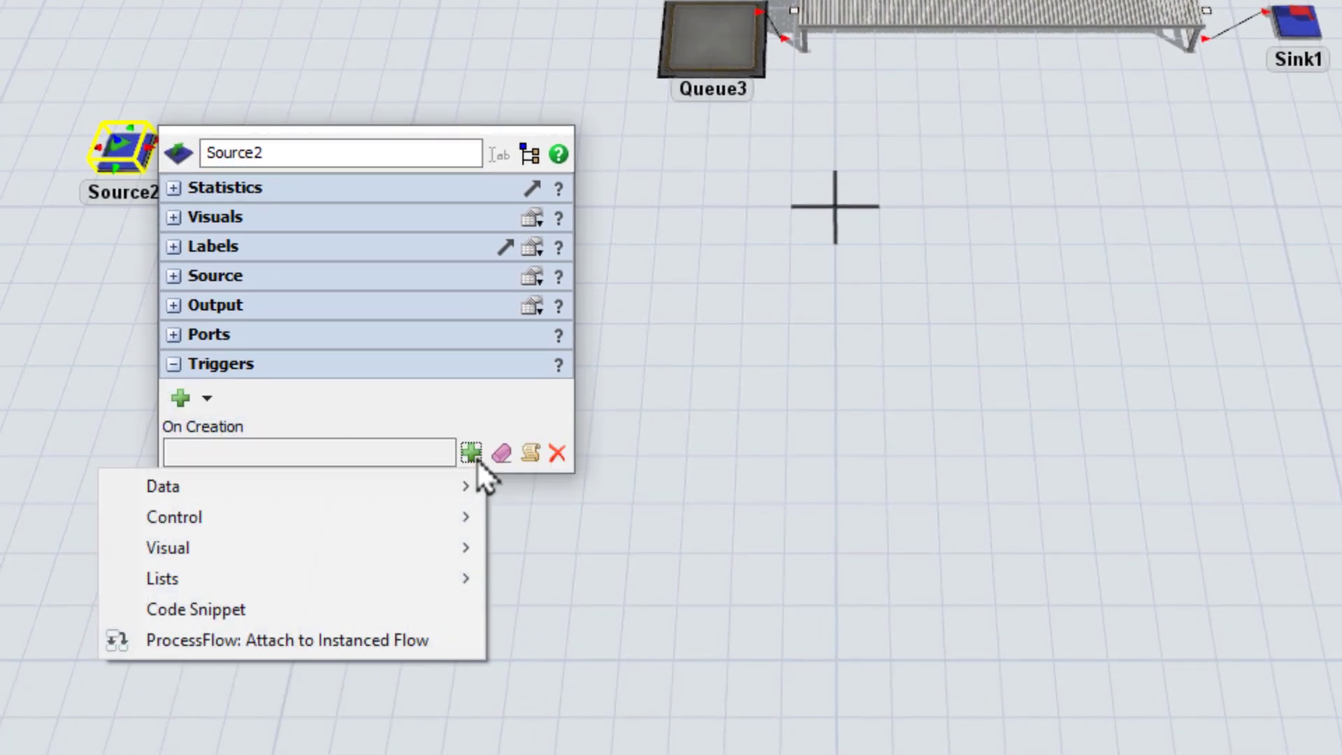
pyautogui.moveTo(473, 483)
pyautogui.click(530, 516)
pyautogui.moveTo(538, 593); pyautogui.dragTo(279, 602)
pyautogui.write('2')
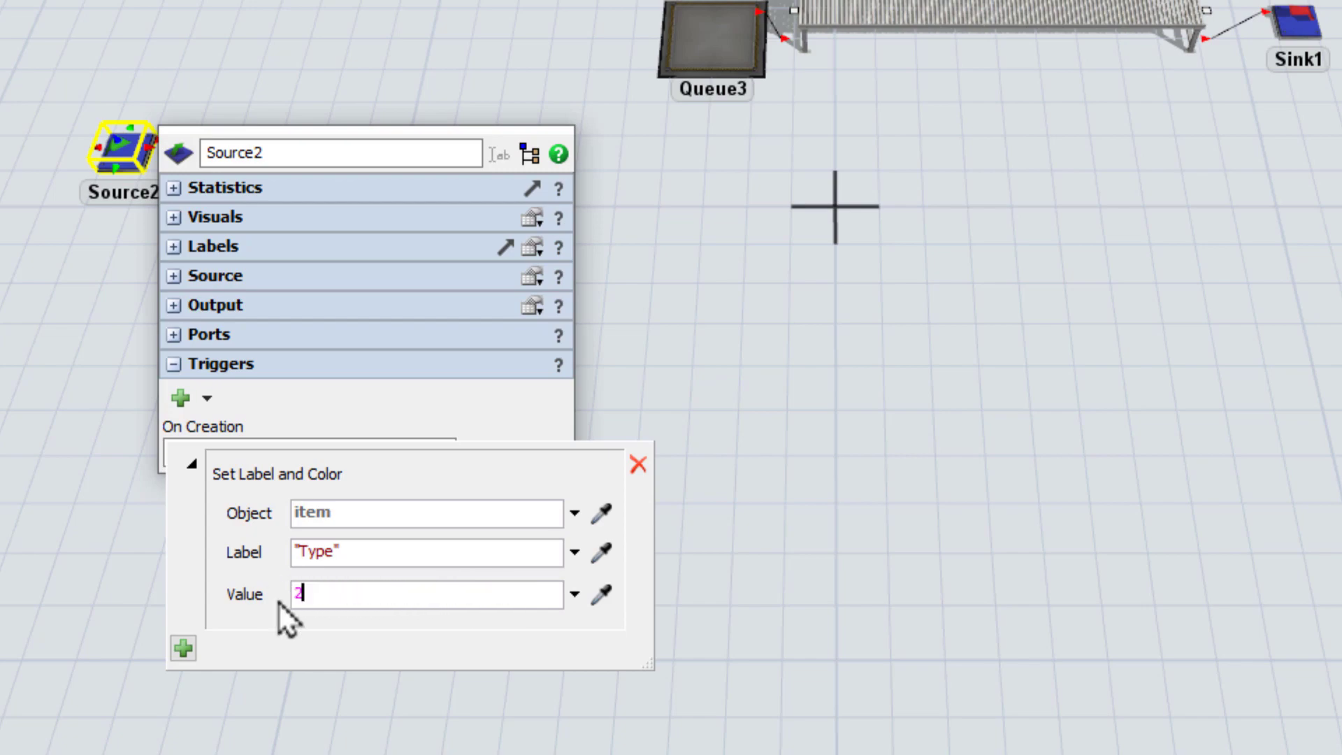
pyautogui.click(288, 700)
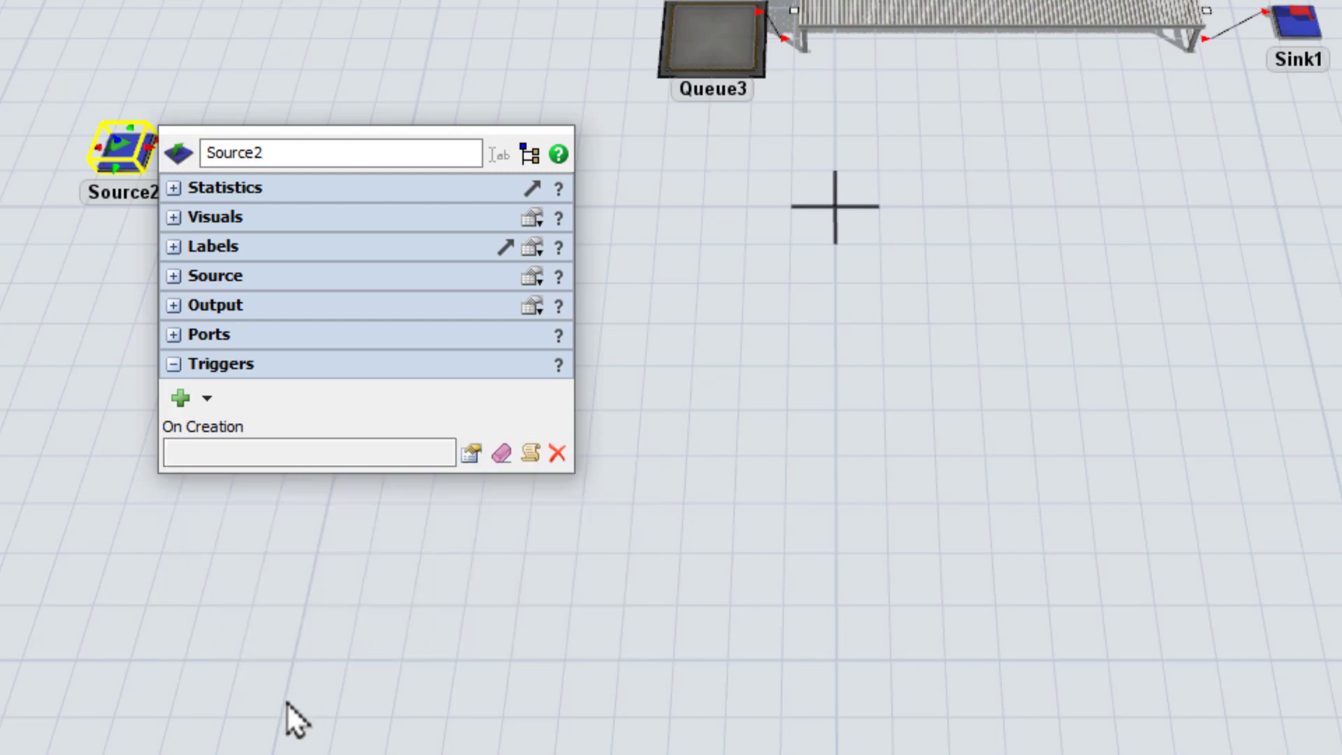
pyautogui.click(286, 701)
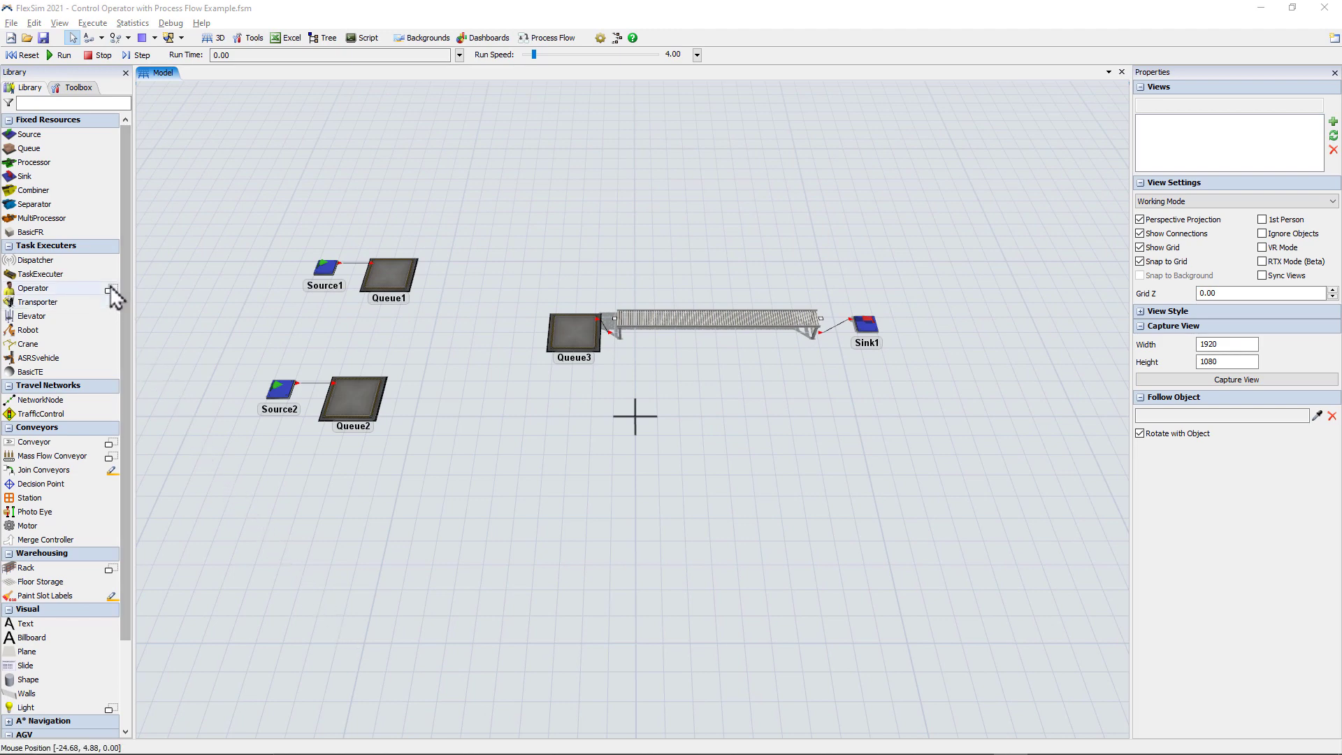
# Place a Male operator and a Female operator side by side in the open area below Queue3.
pyautogui.moveTo(110, 285)
pyautogui.moveTo(200, 260); pyautogui.dragTo(615, 432)
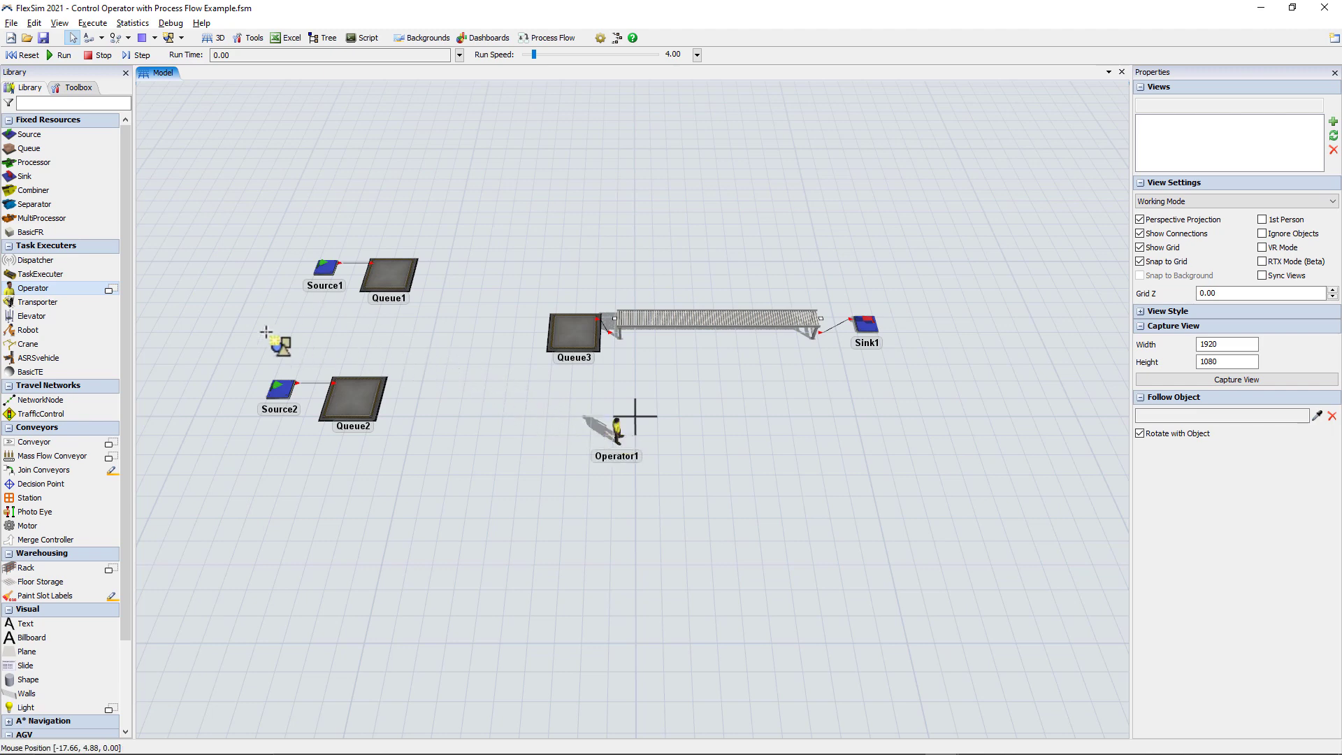
pyautogui.moveTo(109, 289)
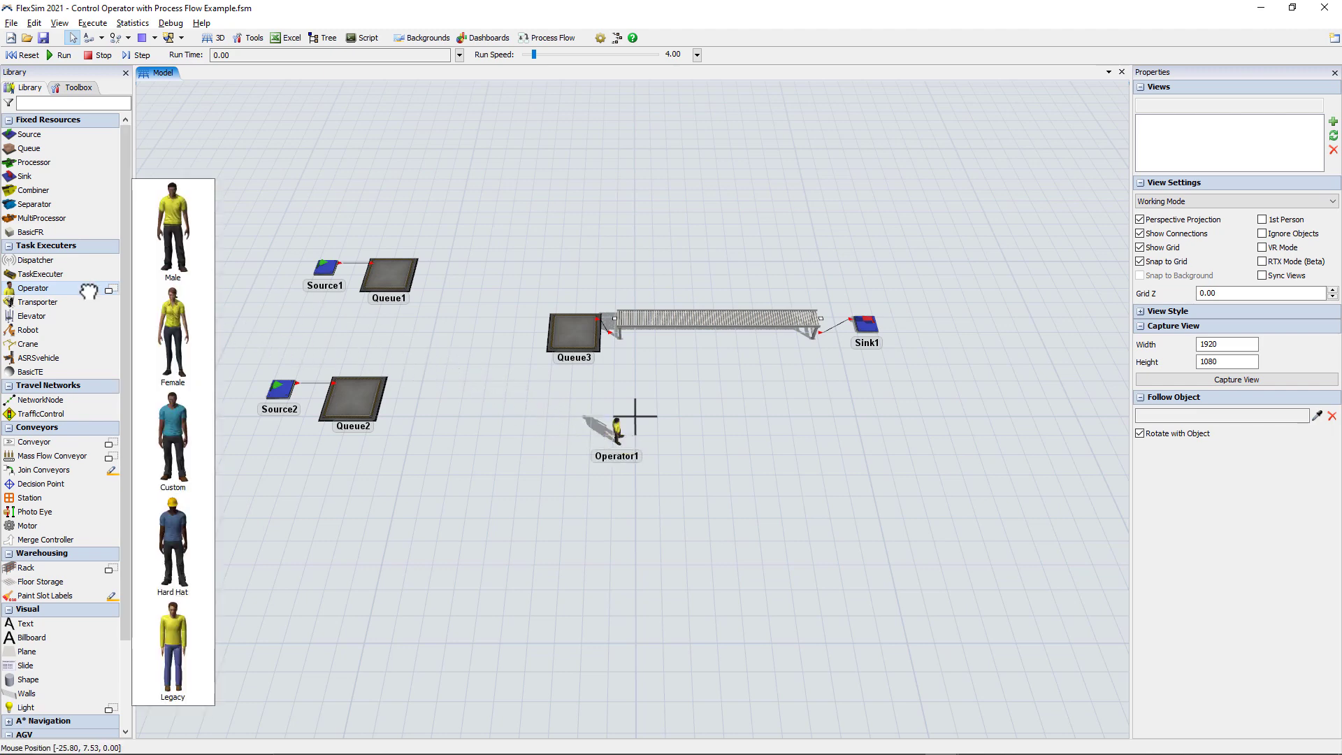
pyautogui.click(183, 342)
pyautogui.moveTo(201, 344); pyautogui.dragTo(654, 442)
# Add both operators to a new object group named Ops, leaving nothing selected.
pyautogui.keyDown('shift'); pyautogui.moveTo(587, 401); pyautogui.dragTo(696, 472); pyautogui.keyUp('shift')
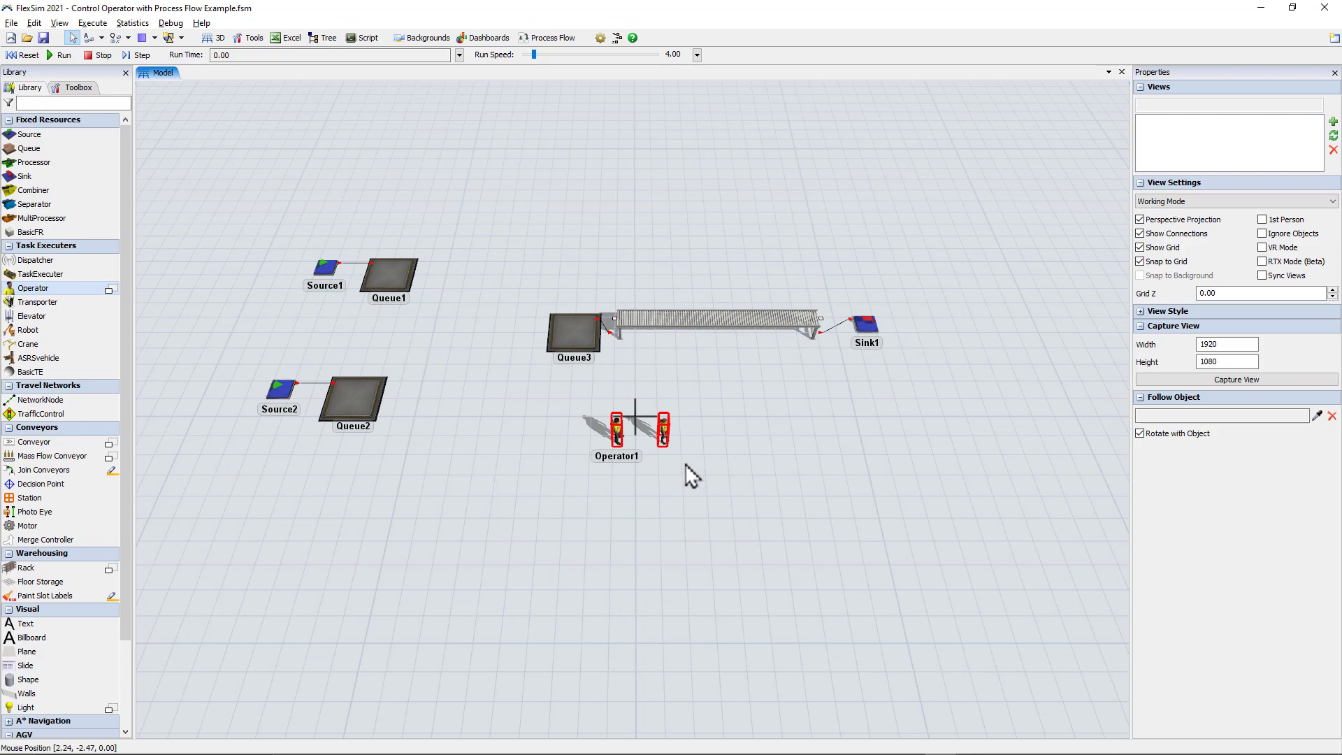
pyautogui.rightClick(617, 429)
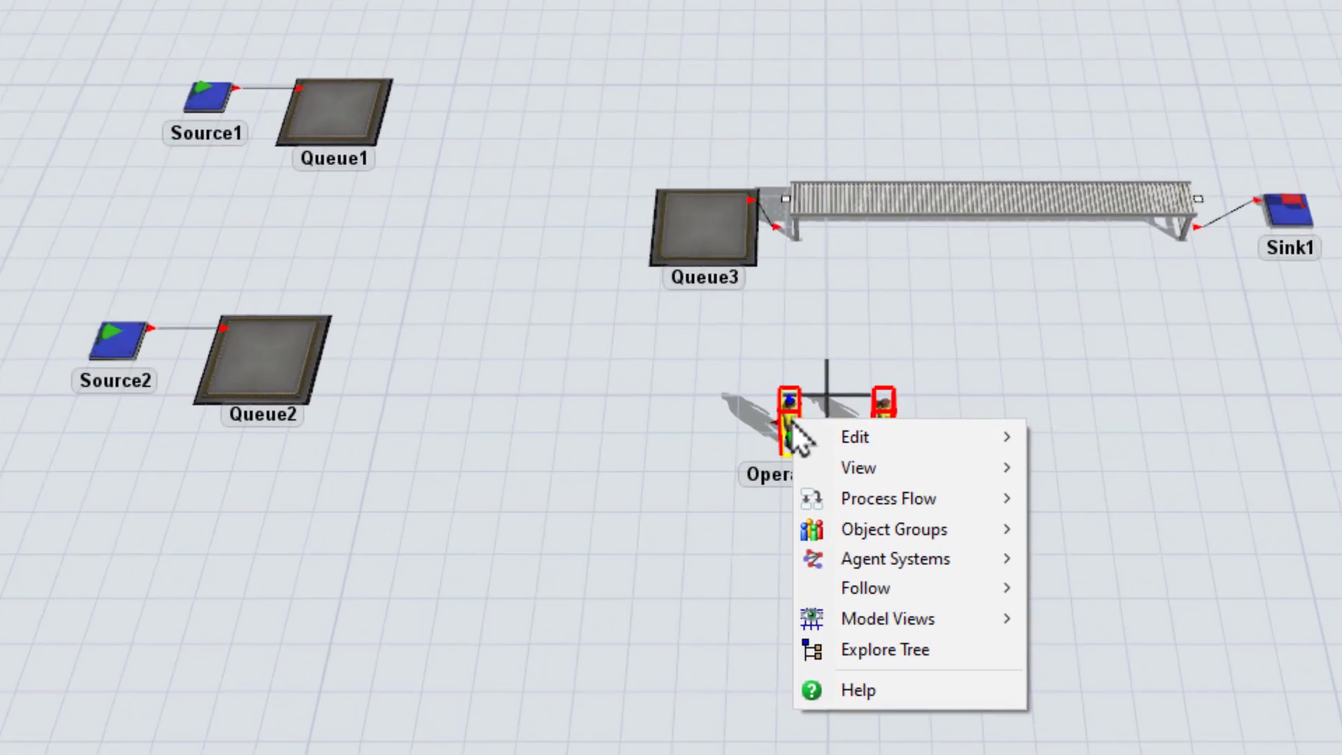
pyautogui.moveTo(883, 530)
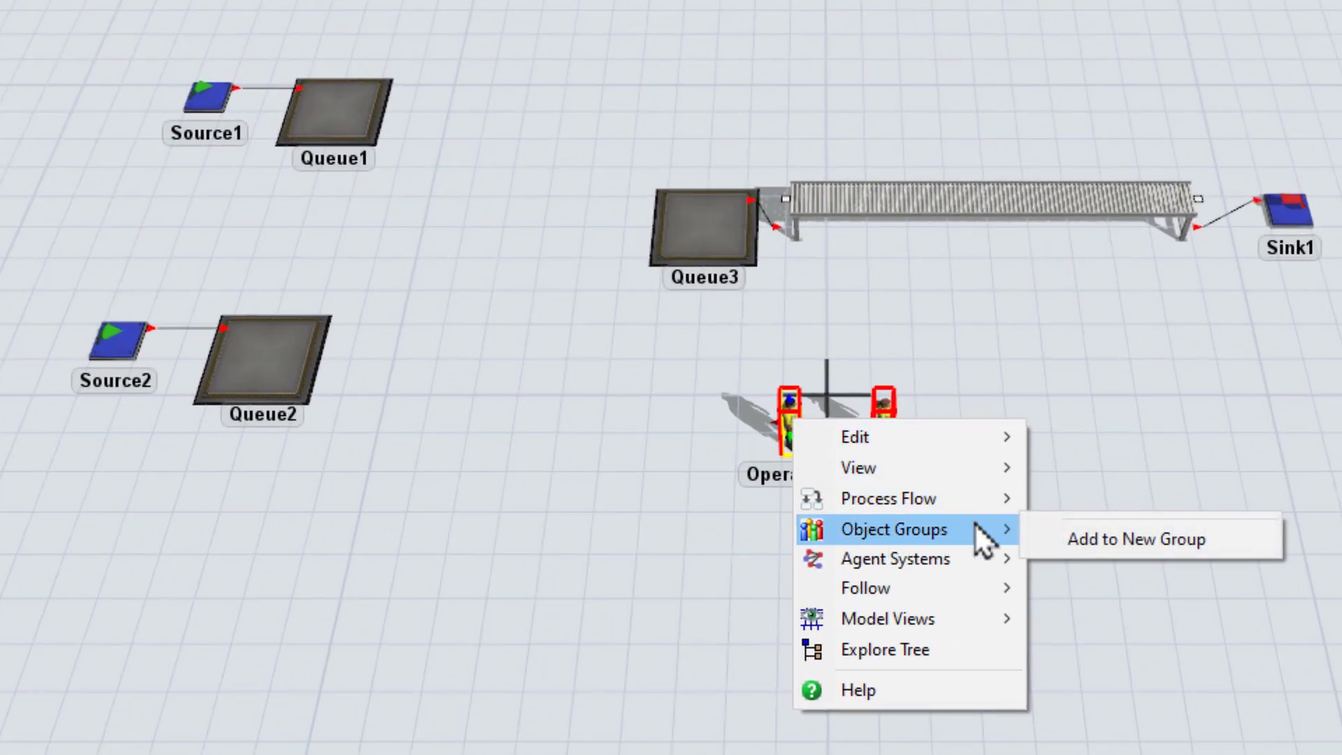
pyautogui.click(1067, 539)
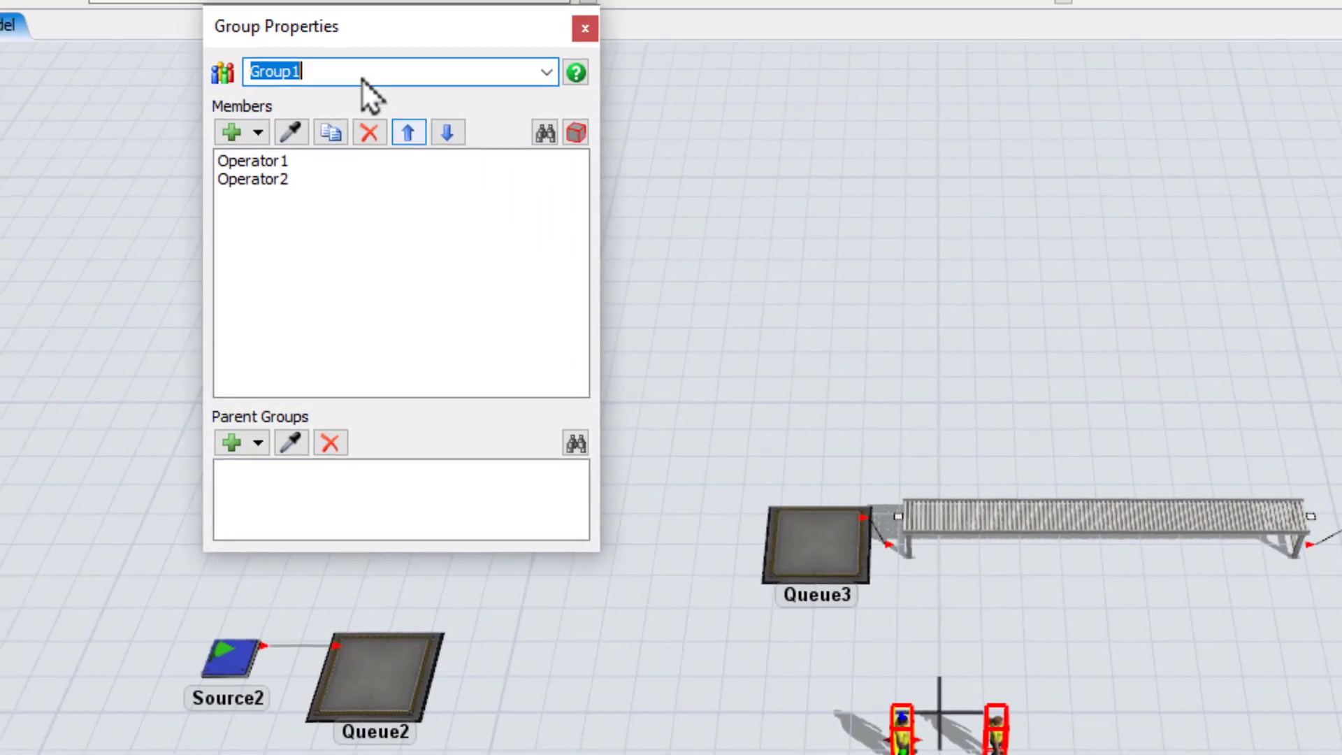
pyautogui.write('Ops')
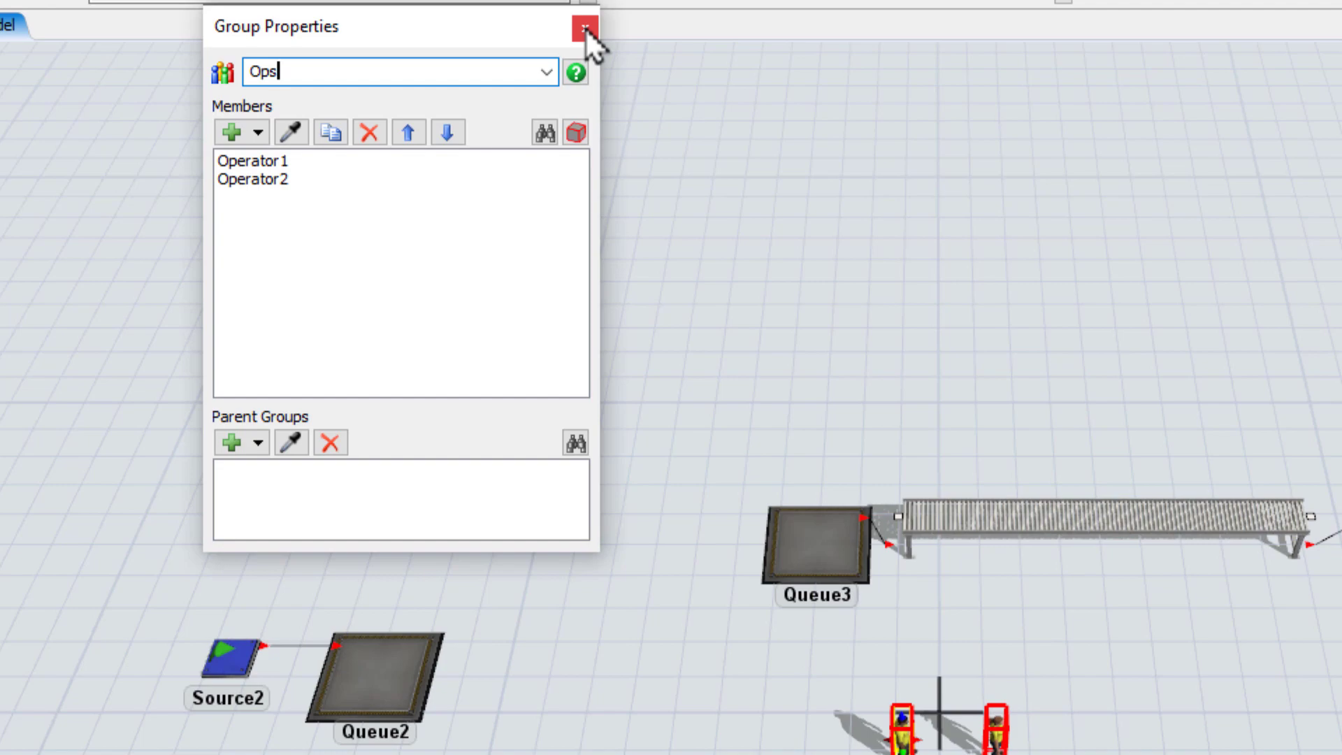
pyautogui.click(584, 27)
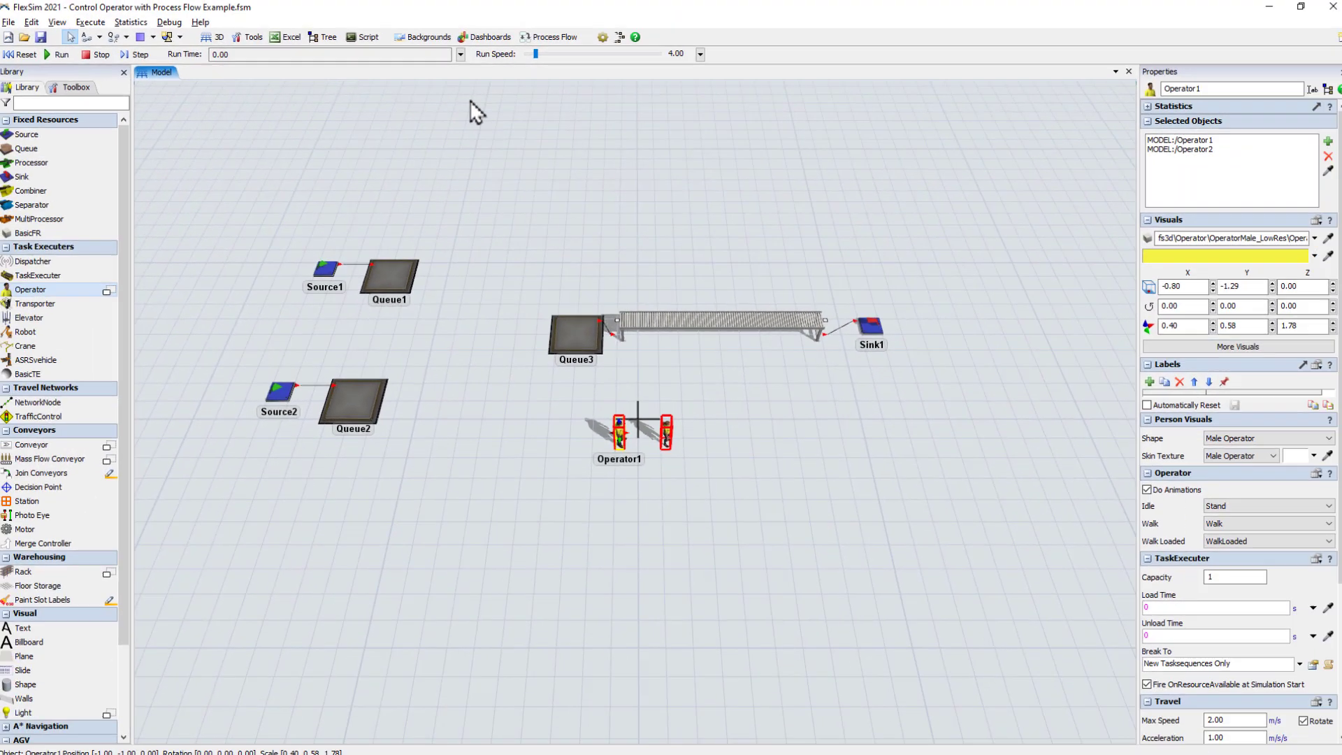
pyautogui.click(517, 219)
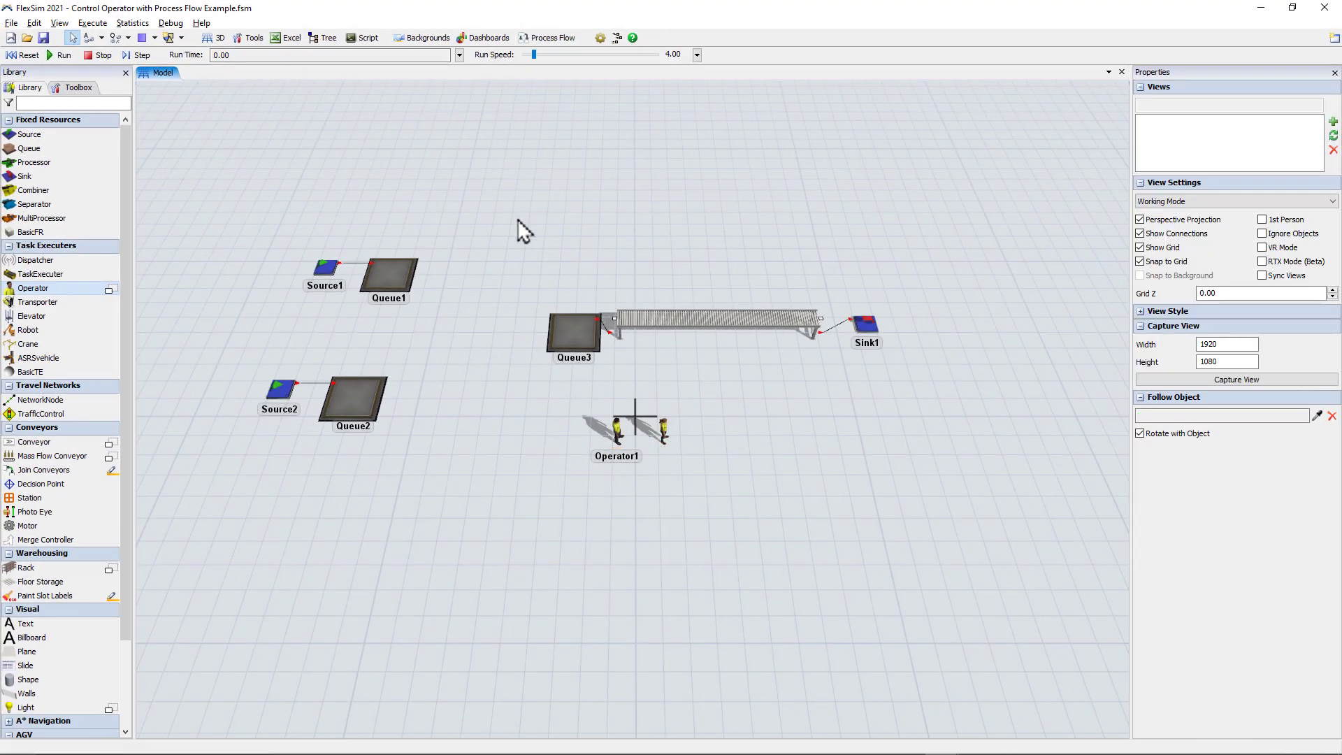
# Add a general process flow to the model.
pyautogui.click(546, 39)
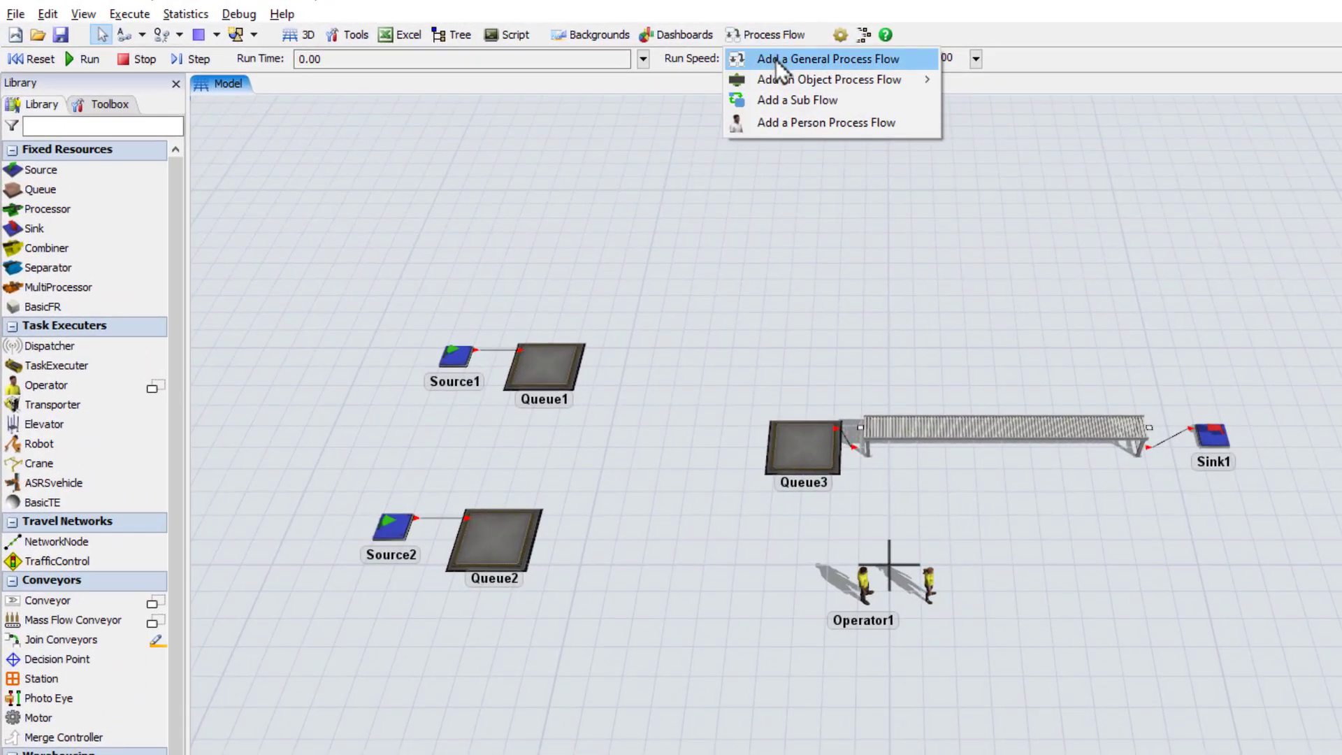
pyautogui.click(774, 60)
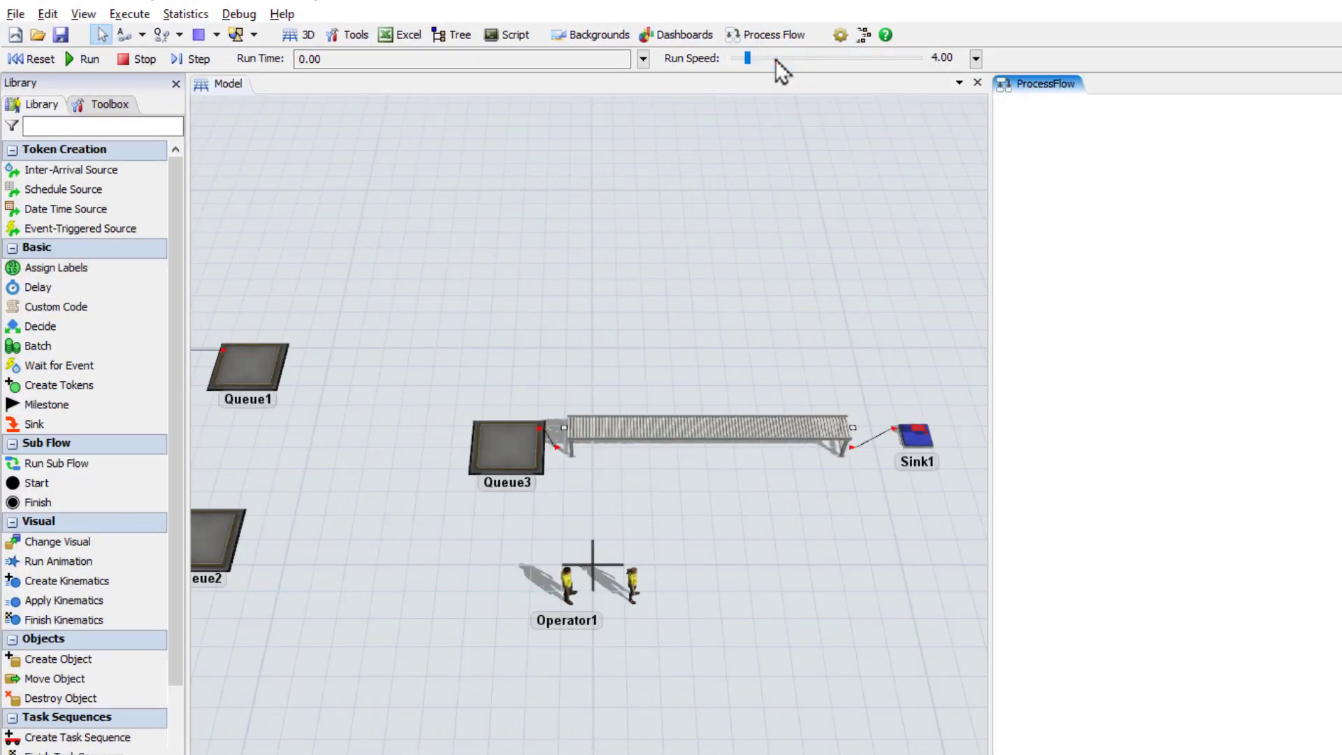
# Place two Event-Triggered Source activities side by side near the top of the process flow.
pyautogui.moveTo(112, 223); pyautogui.dragTo(204, 233)
pyautogui.moveTo(1043, 153); pyautogui.dragTo(1066, 155)
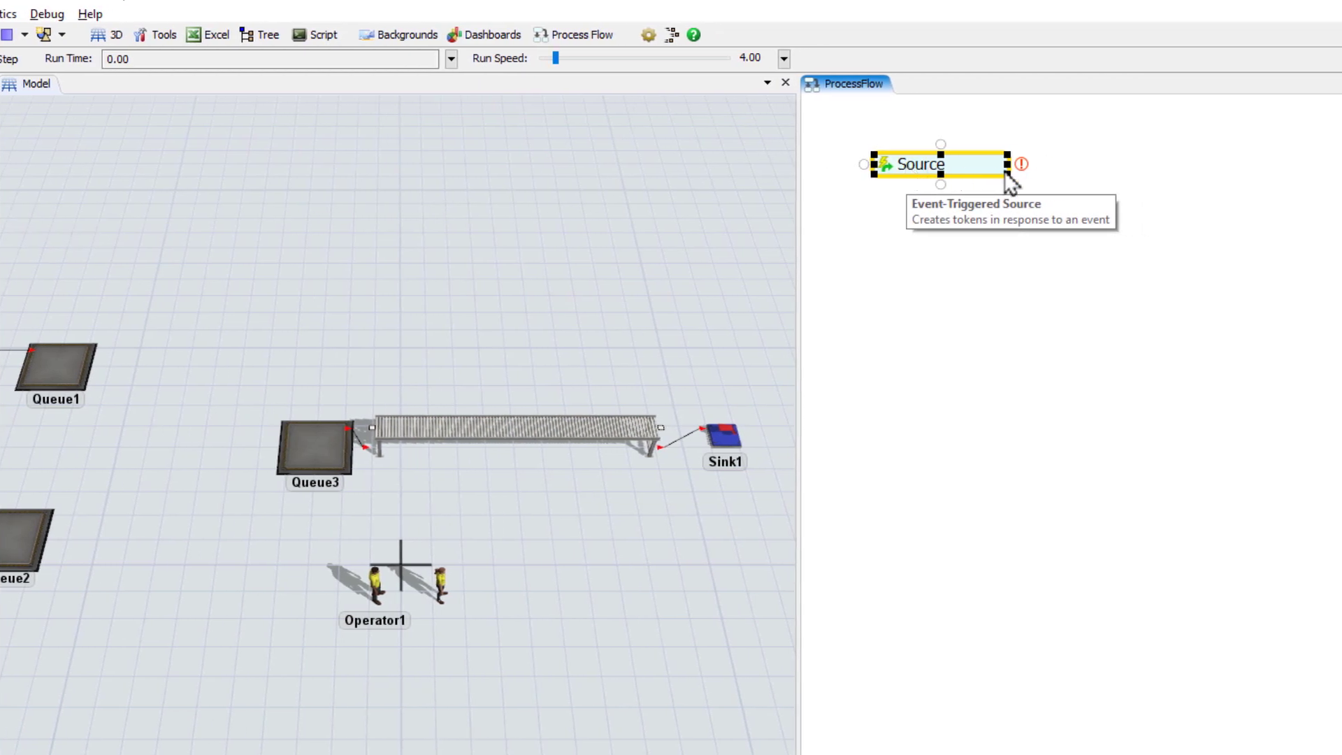
pyautogui.doubleClick(1130, 169)
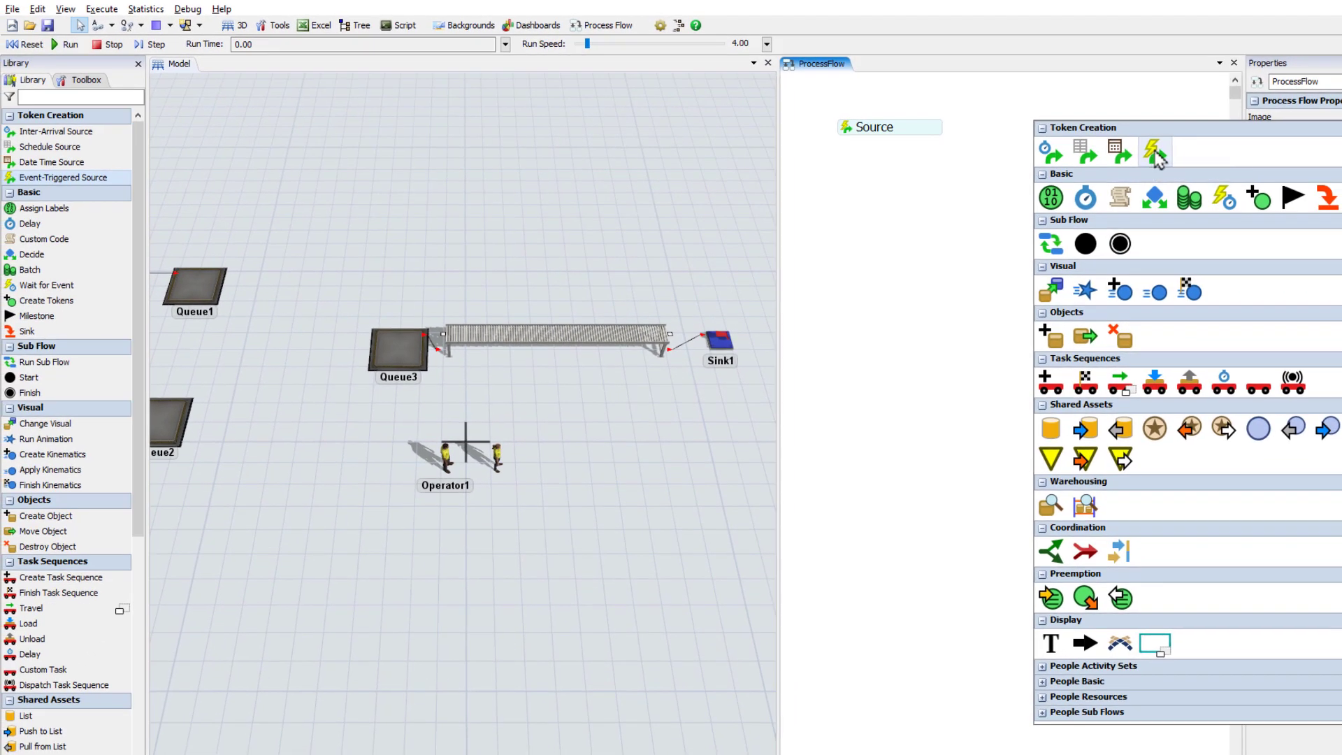
pyautogui.click(1155, 153)
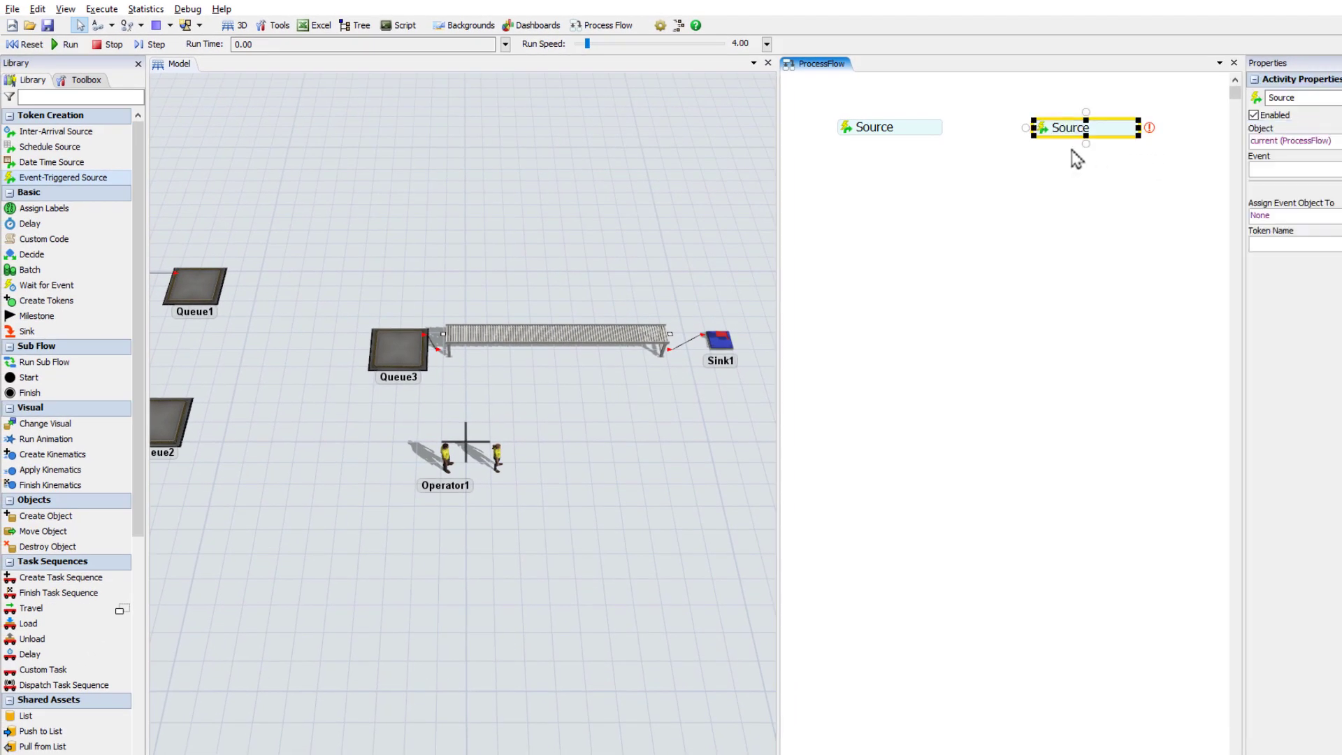
# Link the first source to Queue1's On Entry event and the second source to Queue2's On Entry event.
pyautogui.click(909, 131)
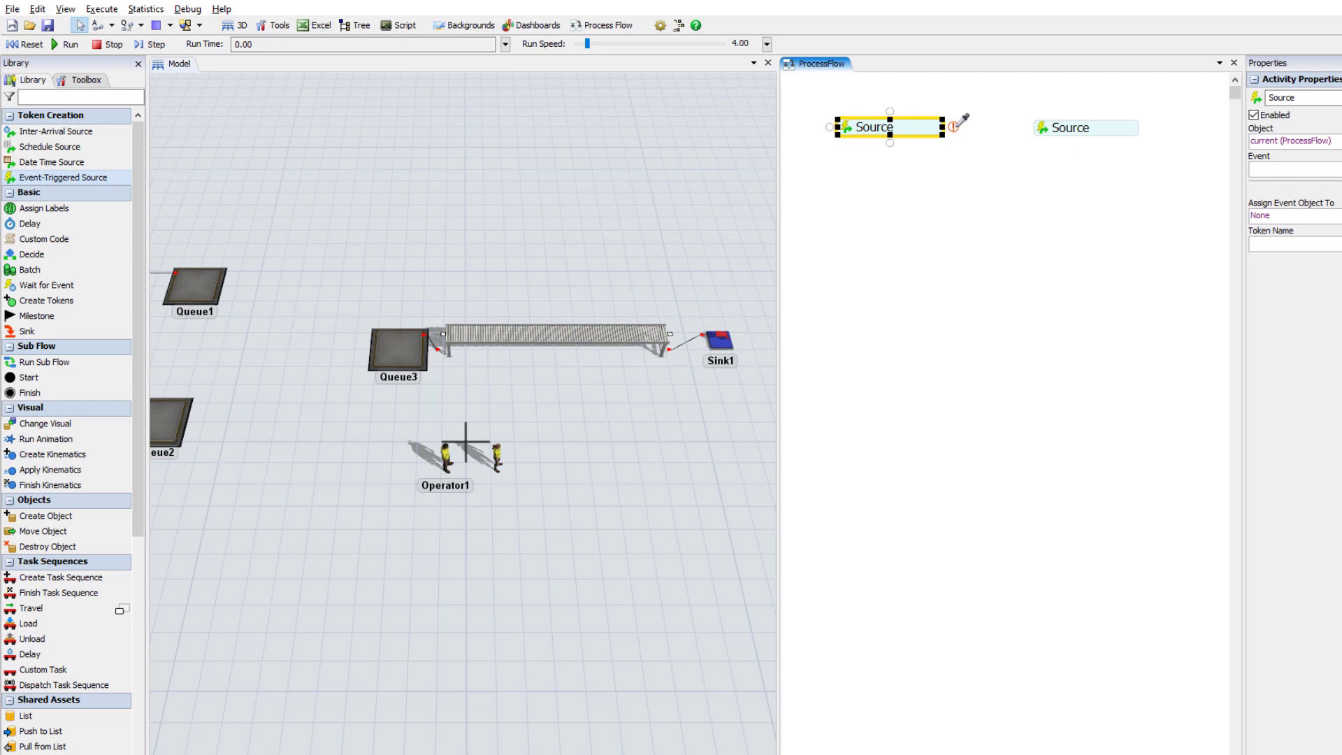
pyautogui.click(193, 299)
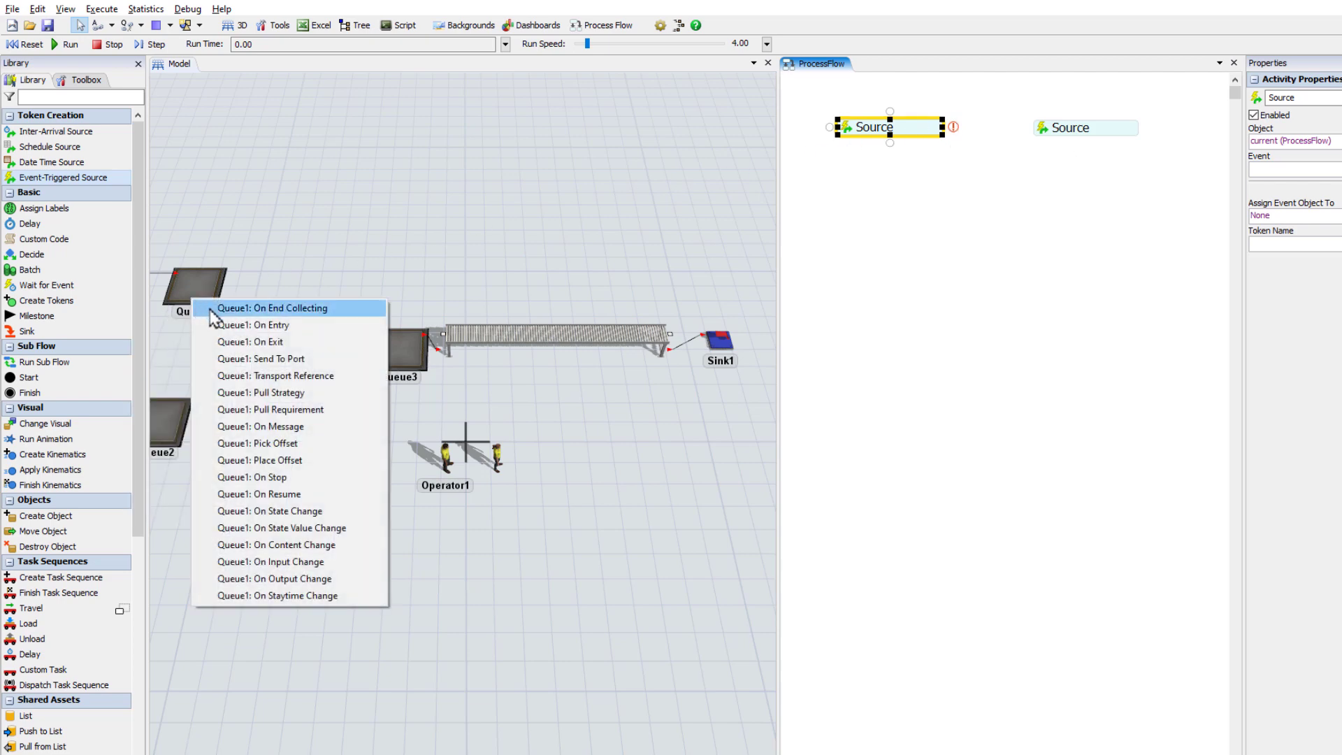
pyautogui.click(245, 325)
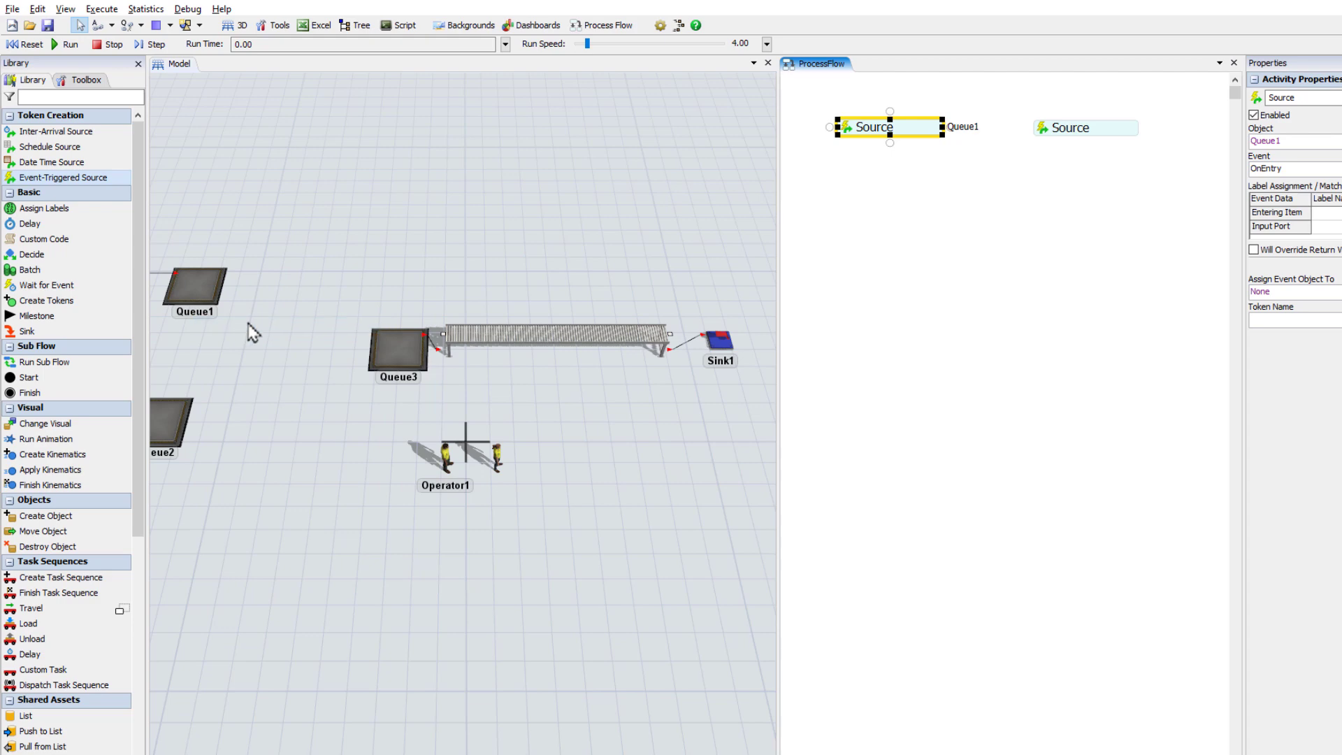
pyautogui.click(1038, 134)
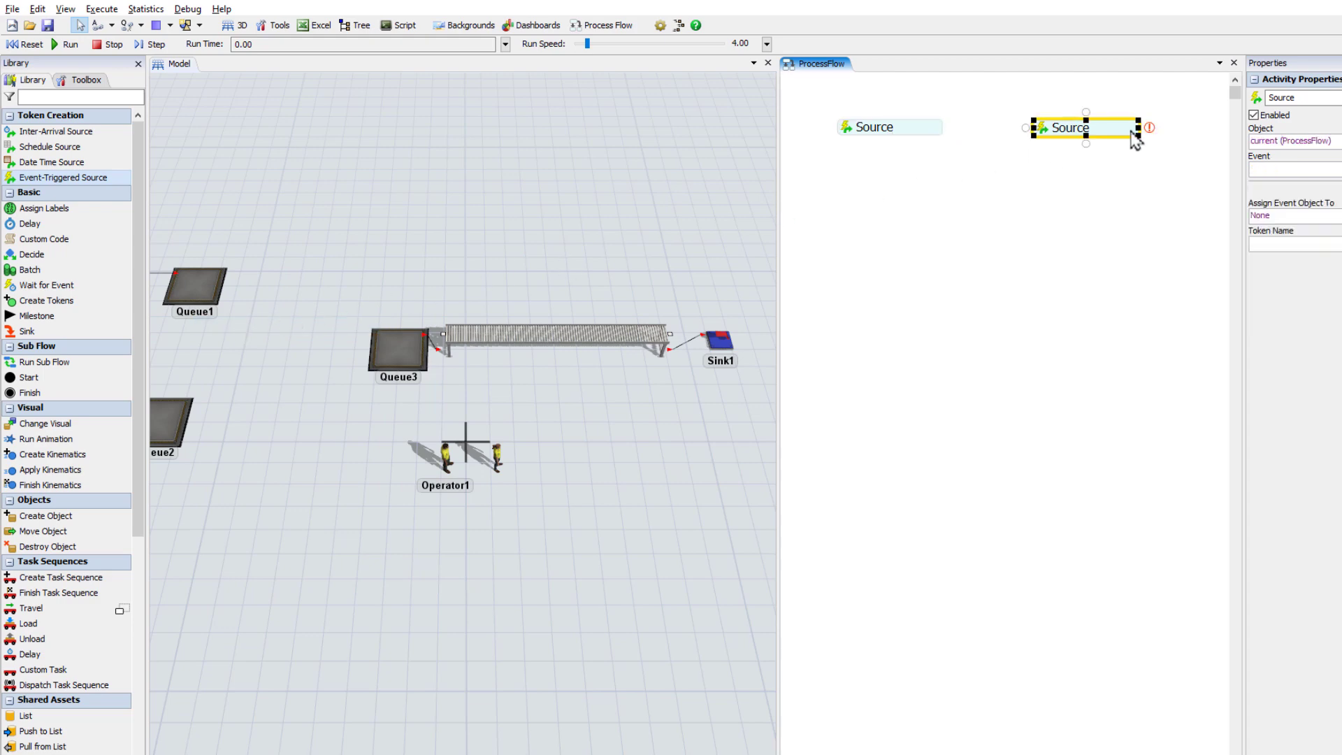
pyautogui.click(179, 411)
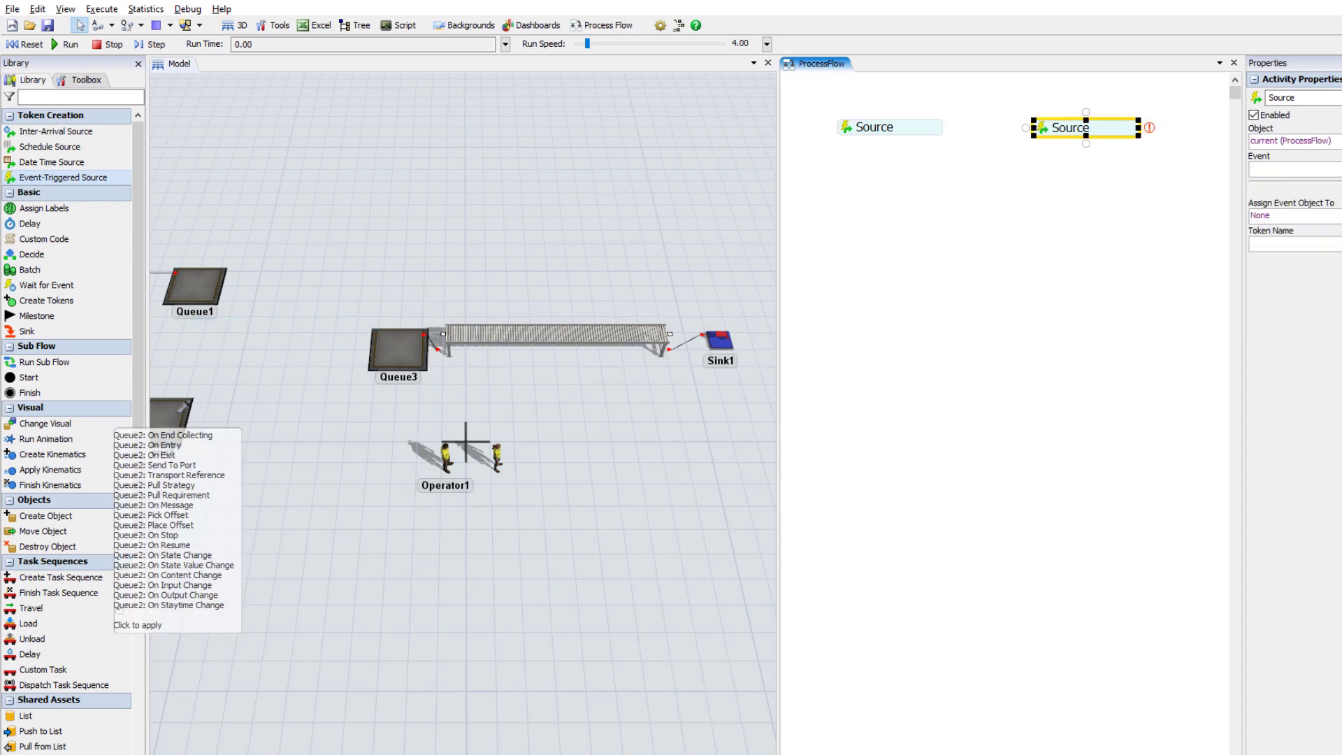
pyautogui.click(224, 441)
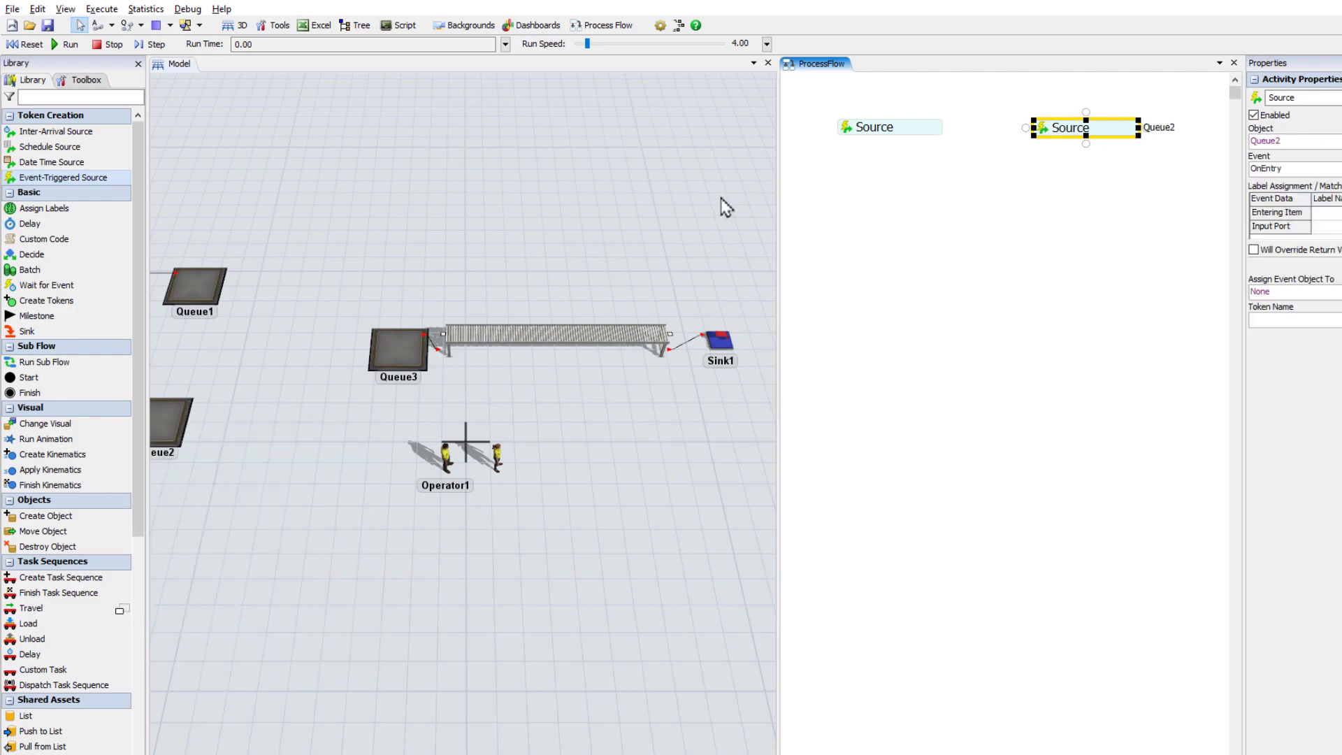
# Rename the Queue1 source as "Source: Type 1 Items" and assign its entering item to the label Item.
pyautogui.doubleClick(863, 127)
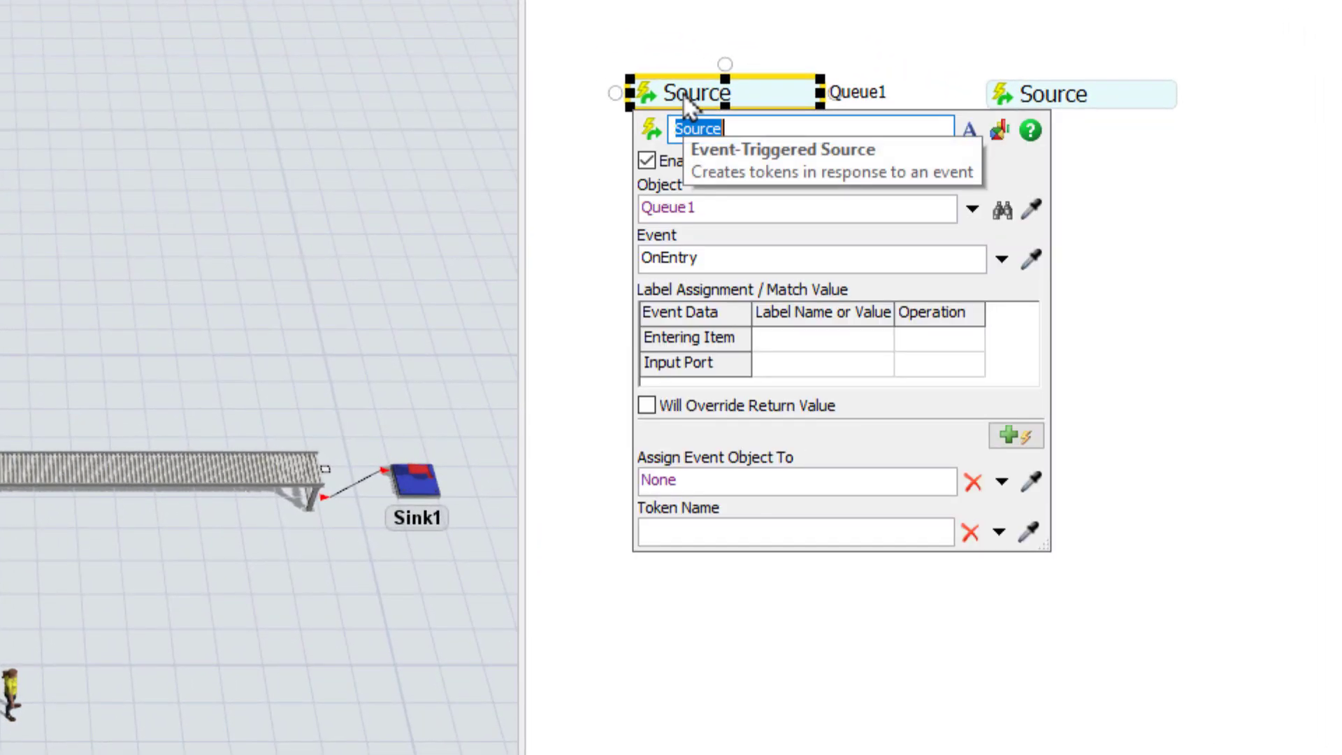
pyautogui.click(739, 128)
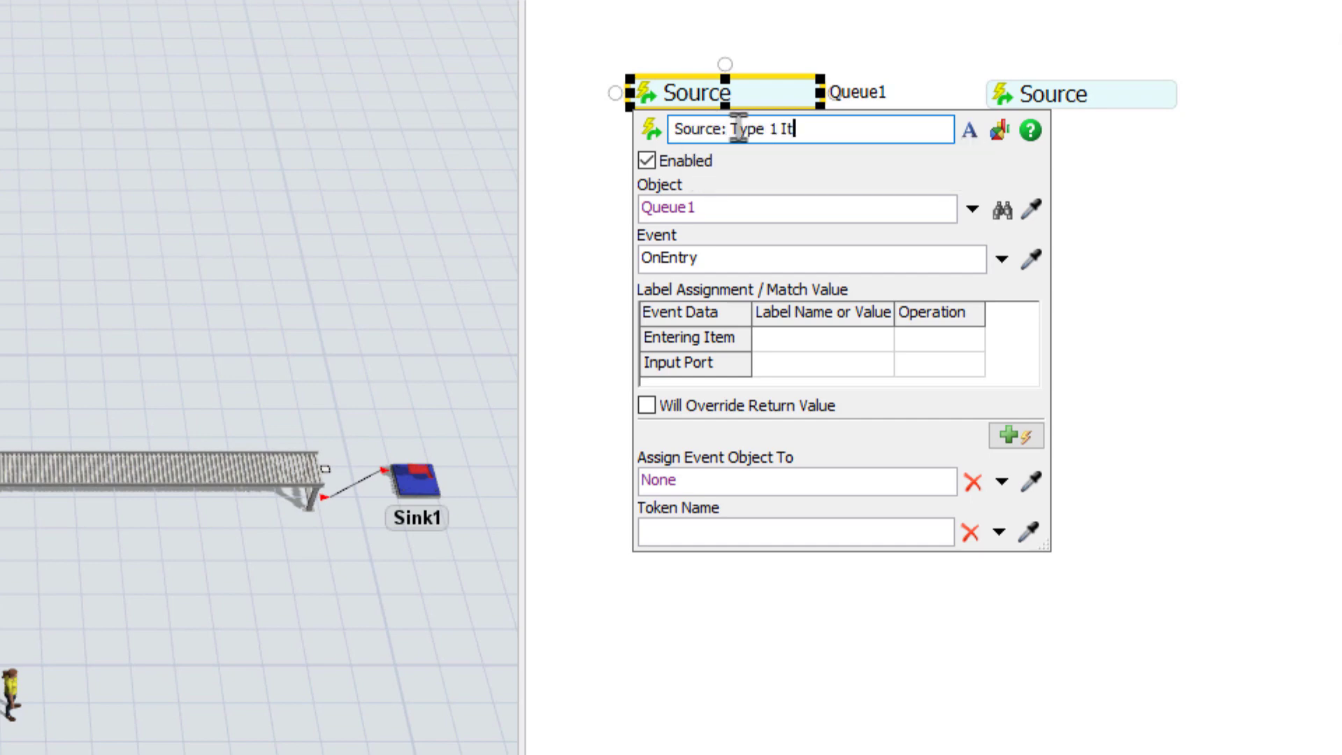
pyautogui.click(808, 333)
pyautogui.write('Item')
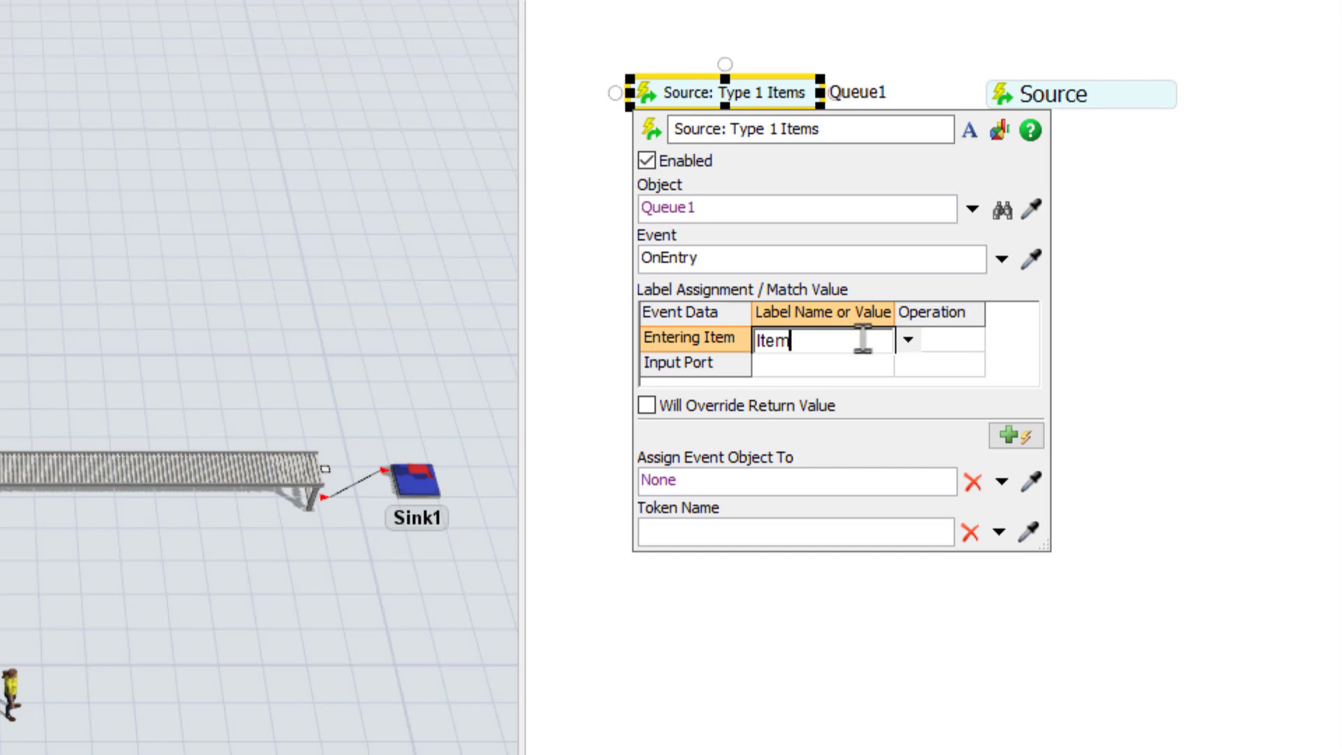
pyautogui.click(936, 346)
pyautogui.click(940, 351)
pyautogui.click(935, 381)
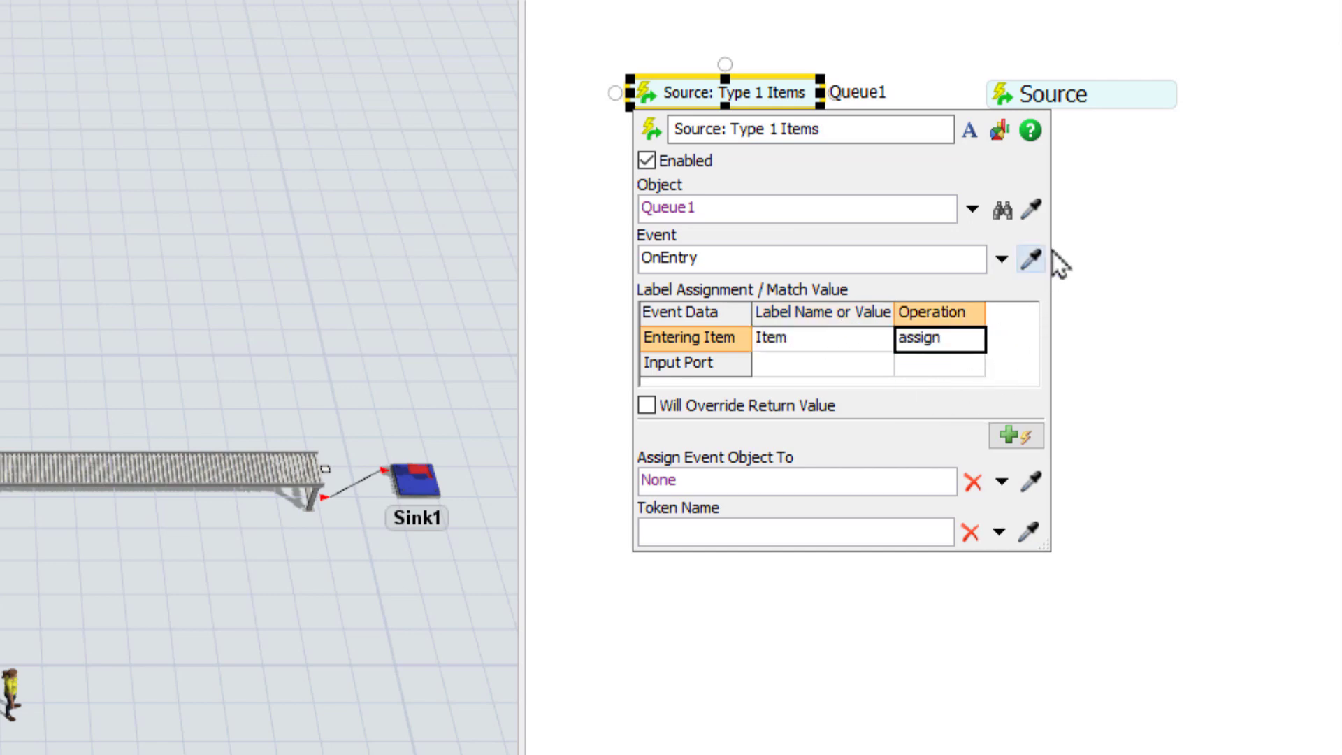
# Rename the Queue2 source as "Source: Type 2 Items" and assign its entering item to the label Item.
pyautogui.click(1088, 102)
pyautogui.click(1058, 131)
pyautogui.write(': Type 2 Items')
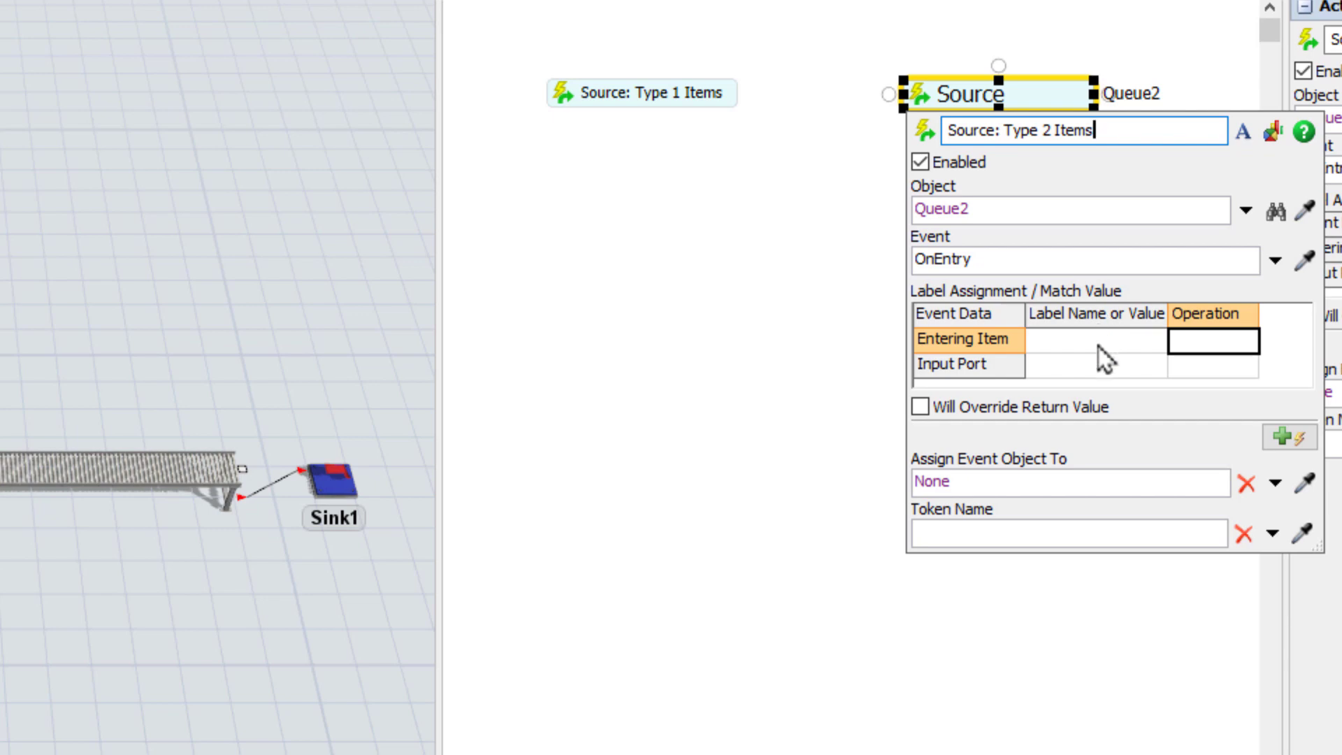
pyautogui.click(1097, 346)
pyautogui.write('Items')
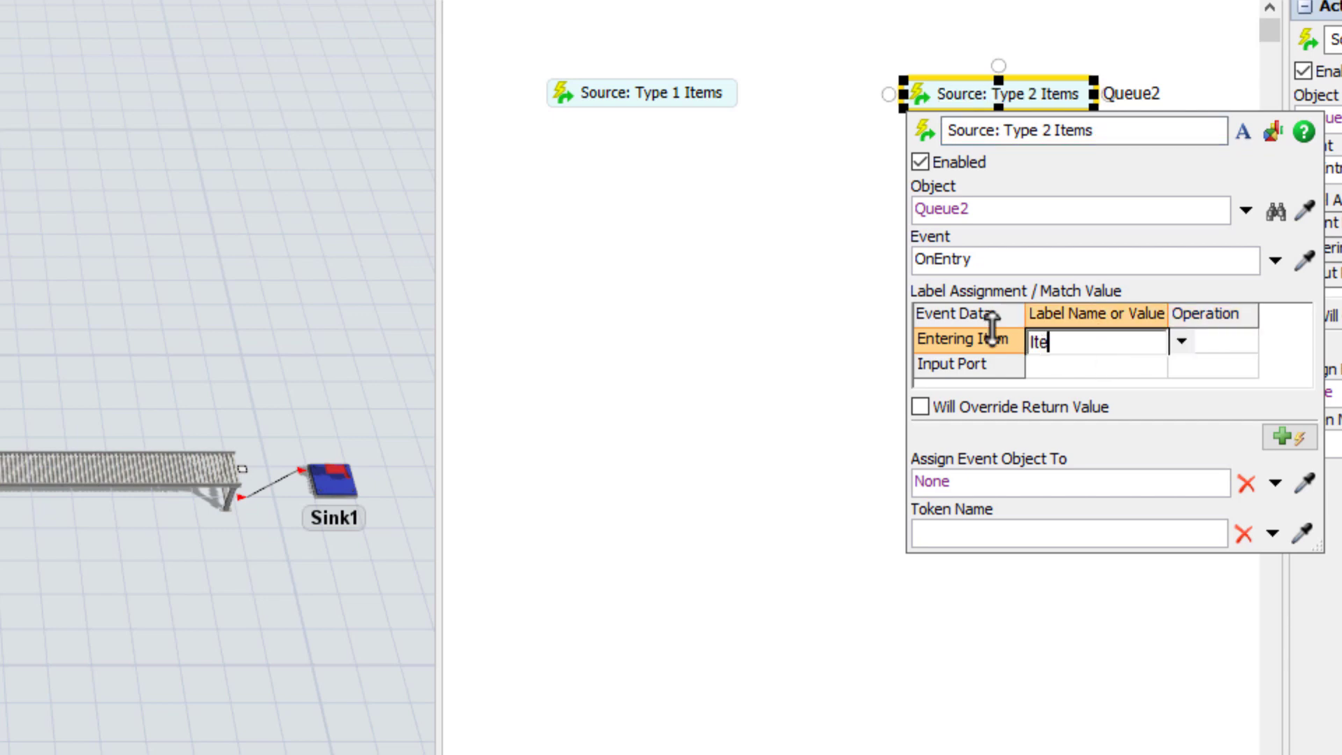
pyautogui.click(1243, 342)
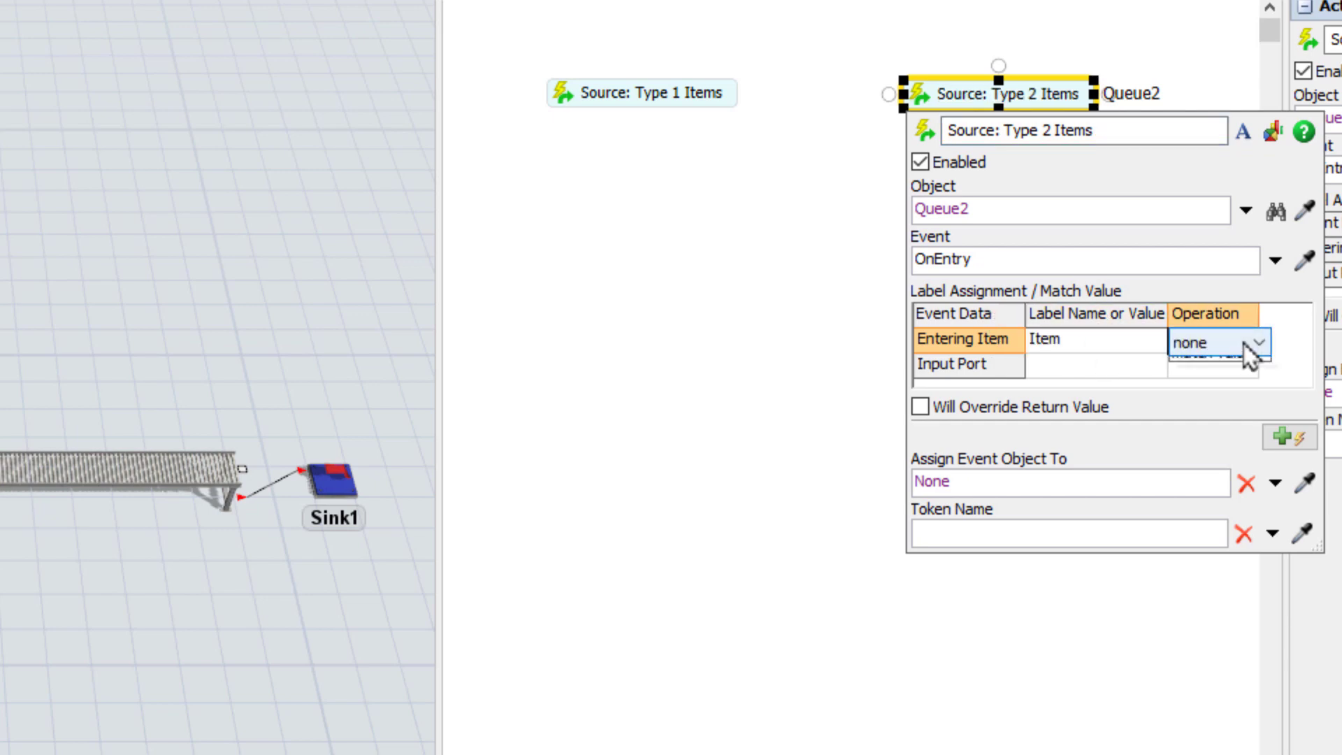
pyautogui.click(1243, 342)
pyautogui.click(1219, 392)
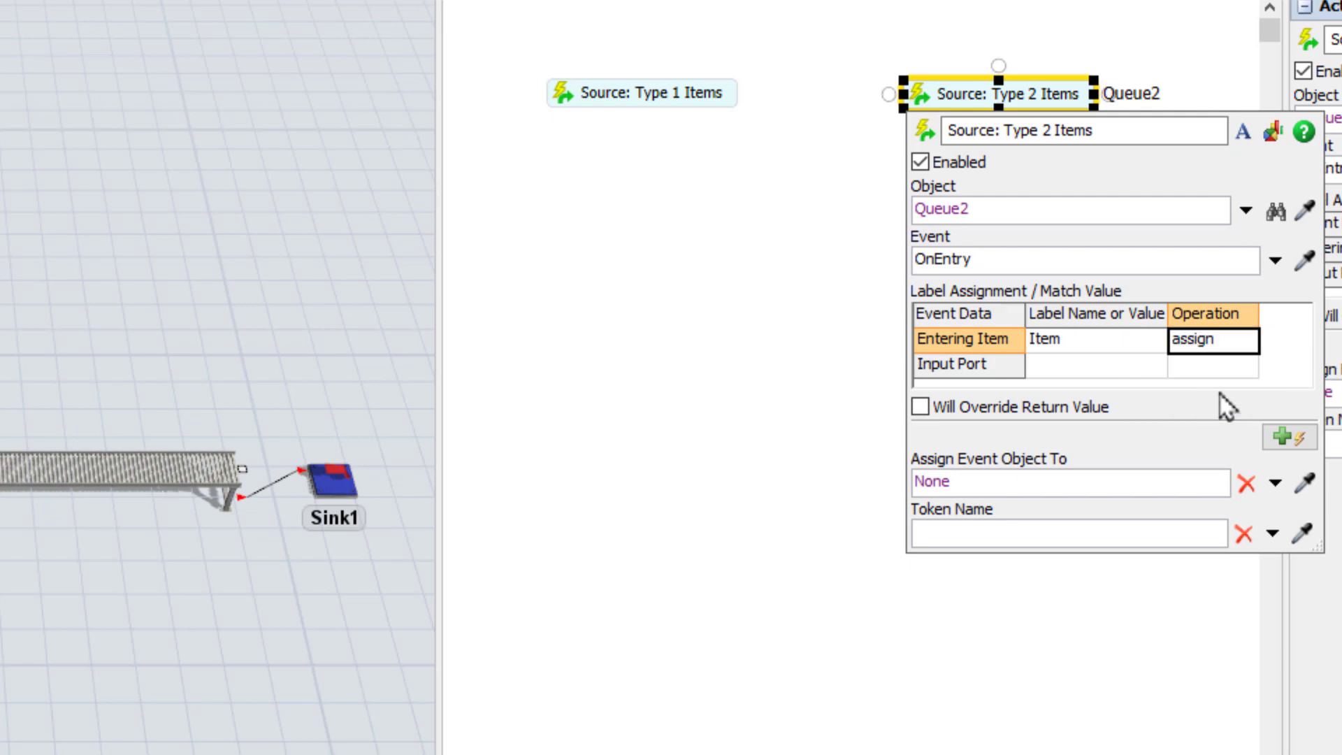
pyautogui.click(777, 333)
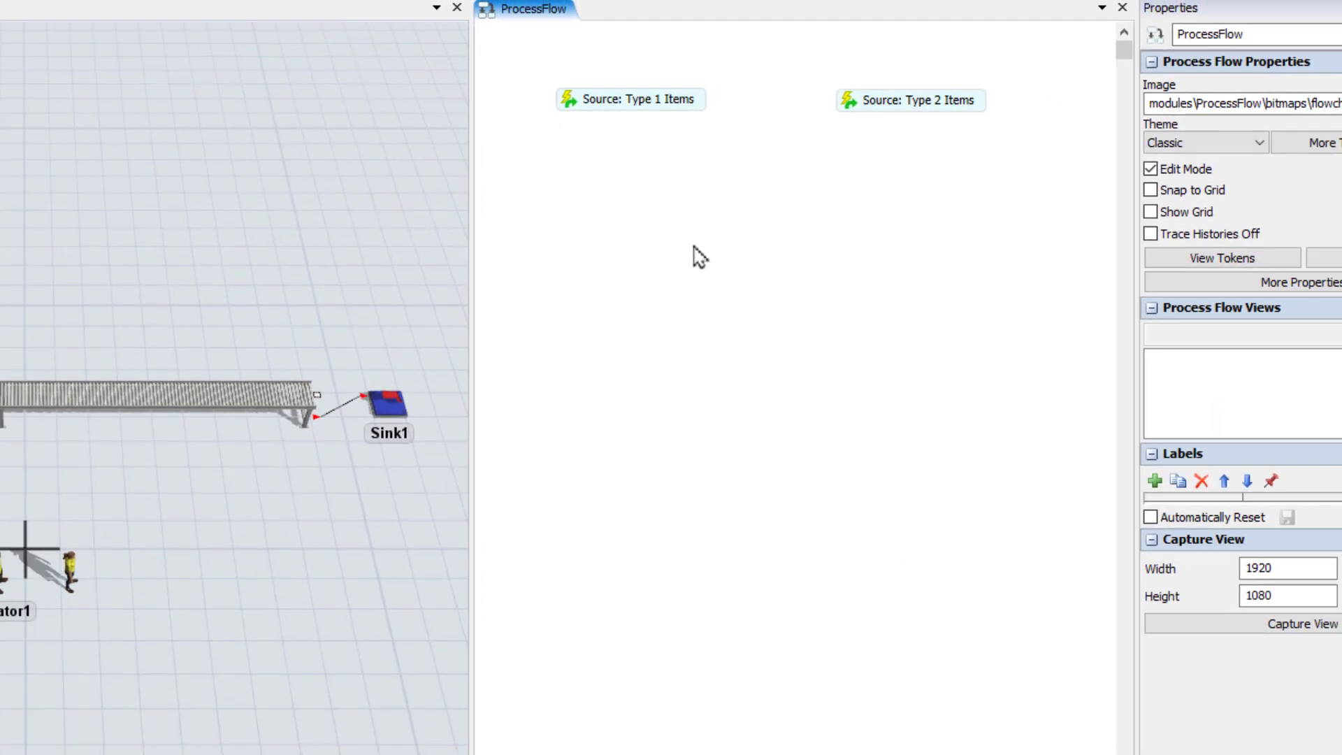
# Add a Push to List activity below the Type 1 source, connected to a new list named "List of Item to Transport".
pyautogui.doubleClick(557, 165)
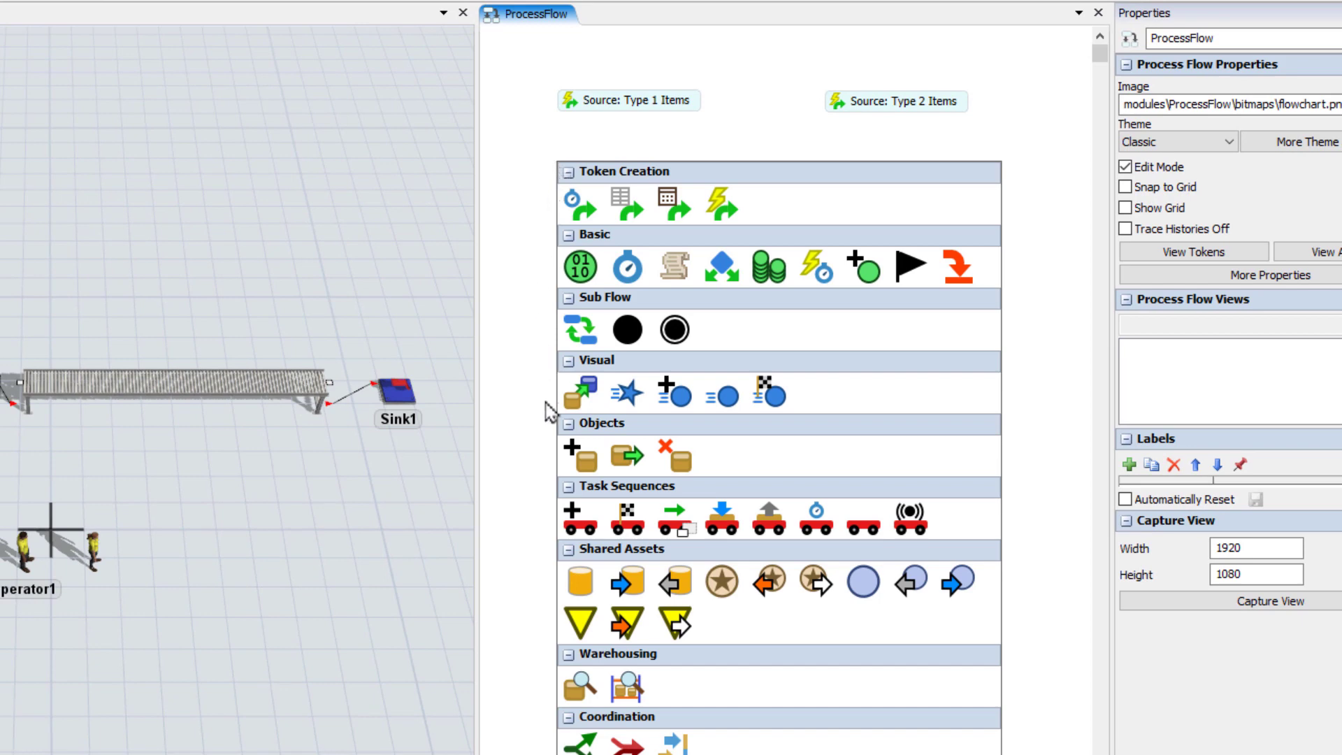
pyautogui.click(629, 587)
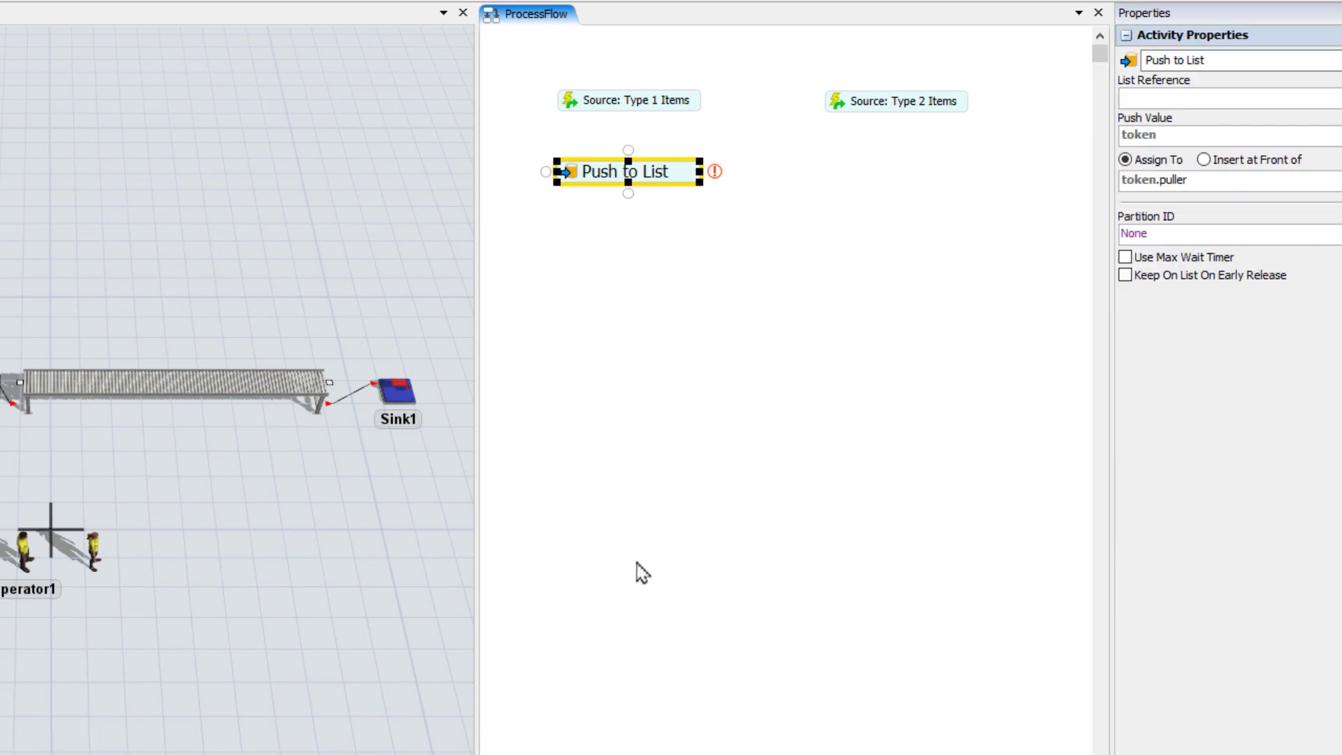
pyautogui.moveTo(712, 173)
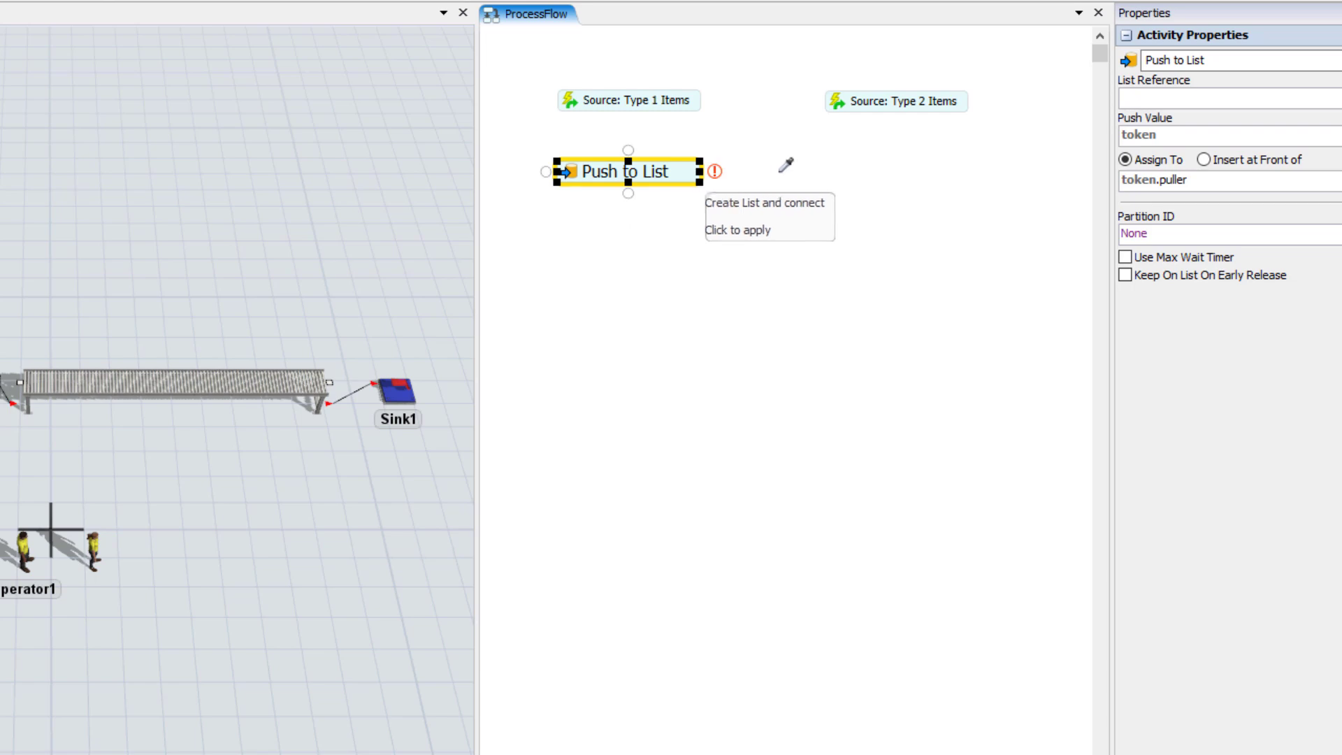
pyautogui.click(809, 169)
pyautogui.doubleClick(843, 183)
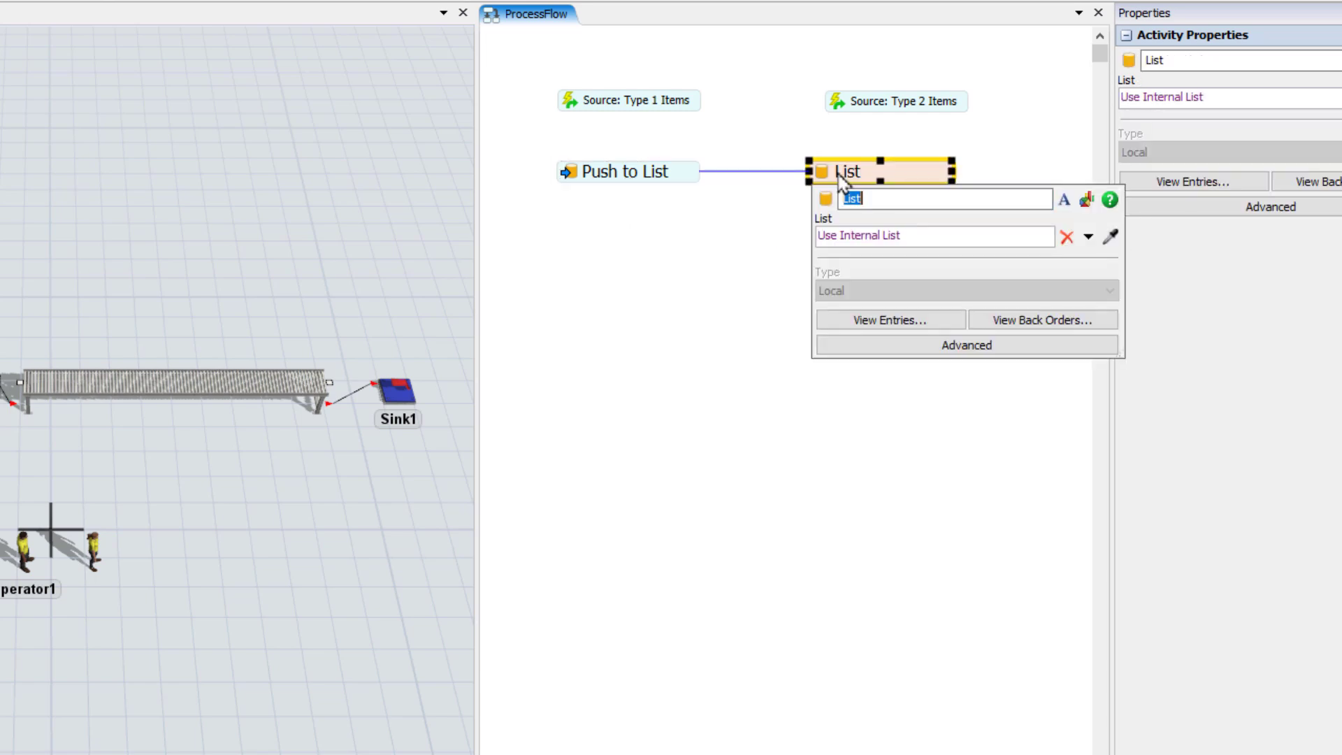
pyautogui.click(902, 199)
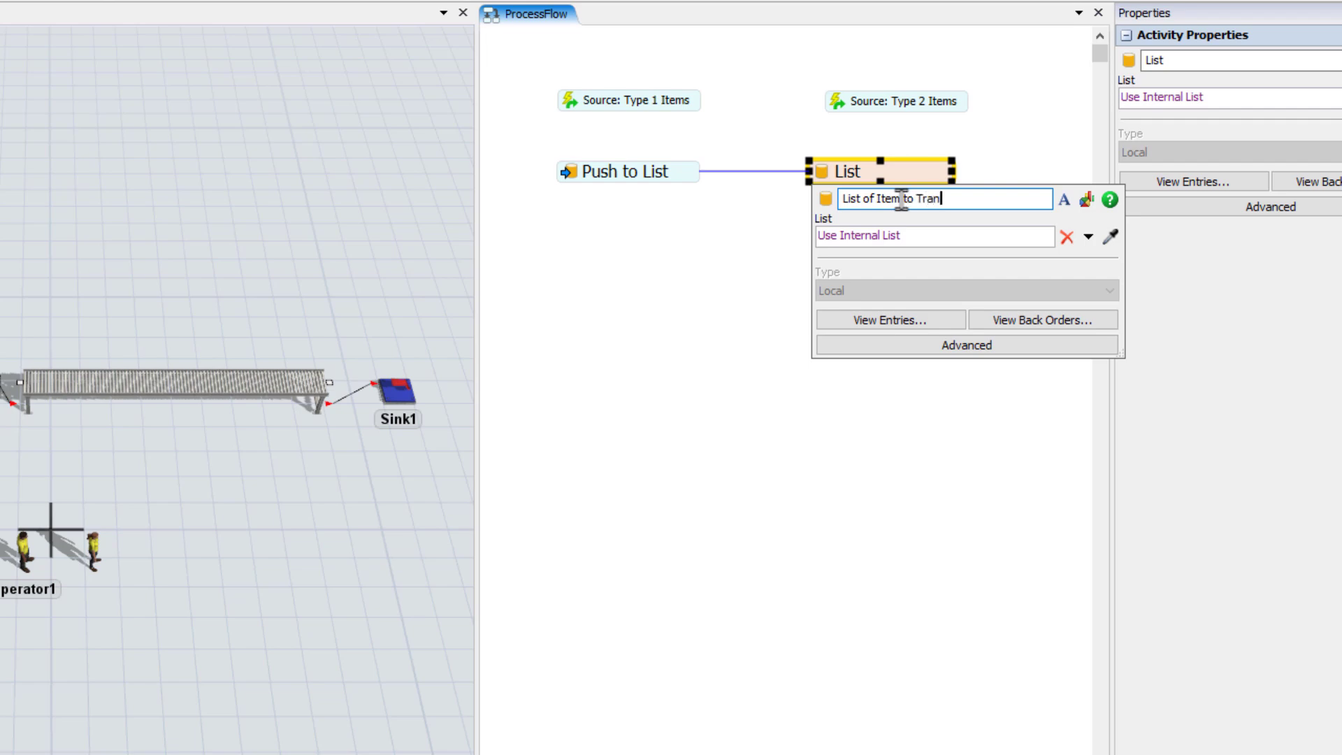
# Add the Item field Type to the advanced properties of the transport list and accept the change.
pyautogui.click(963, 345)
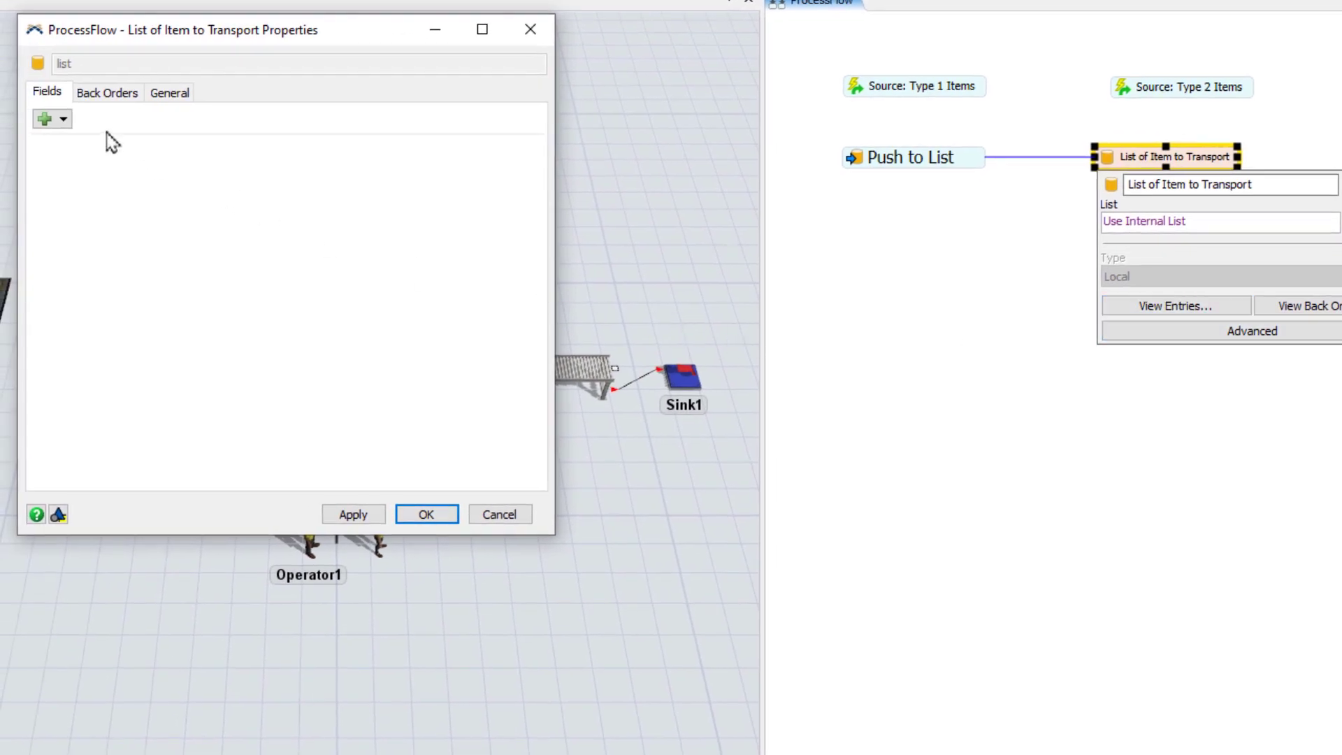
pyautogui.click(64, 120)
pyautogui.moveTo(76, 168)
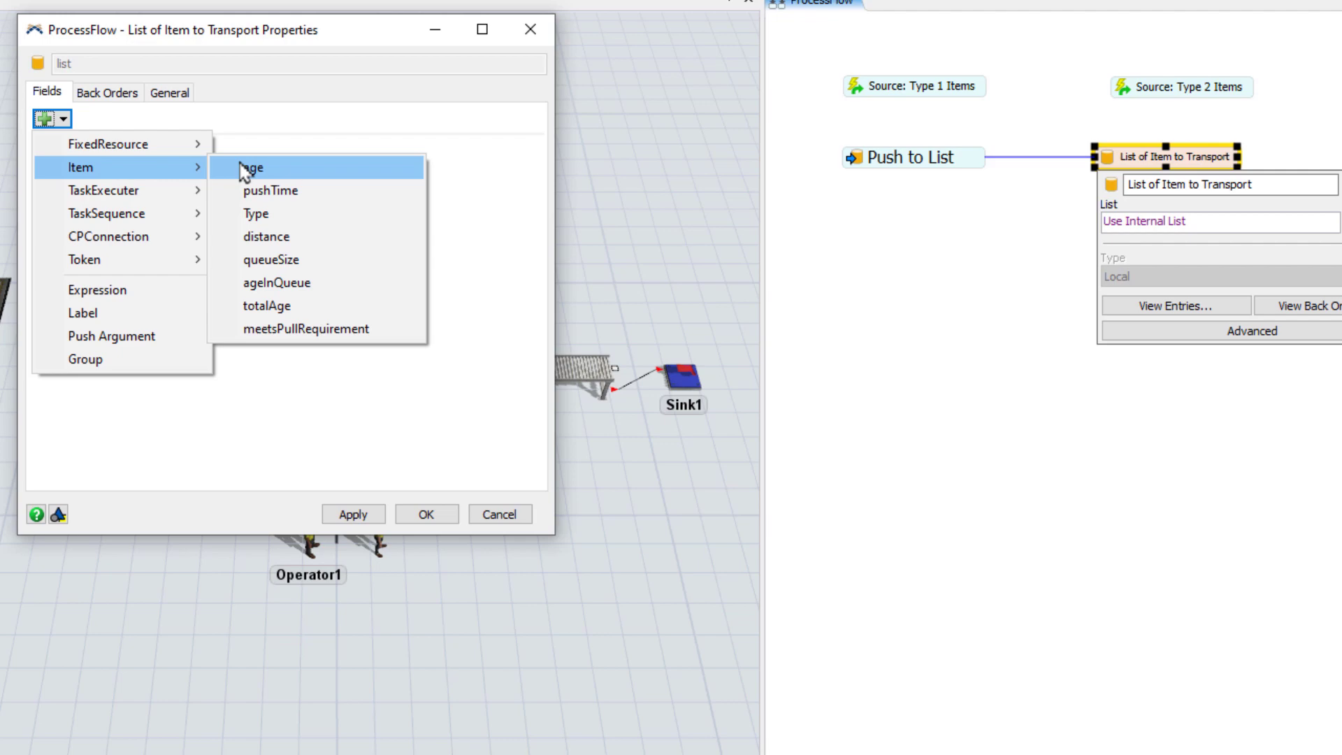
pyautogui.click(258, 218)
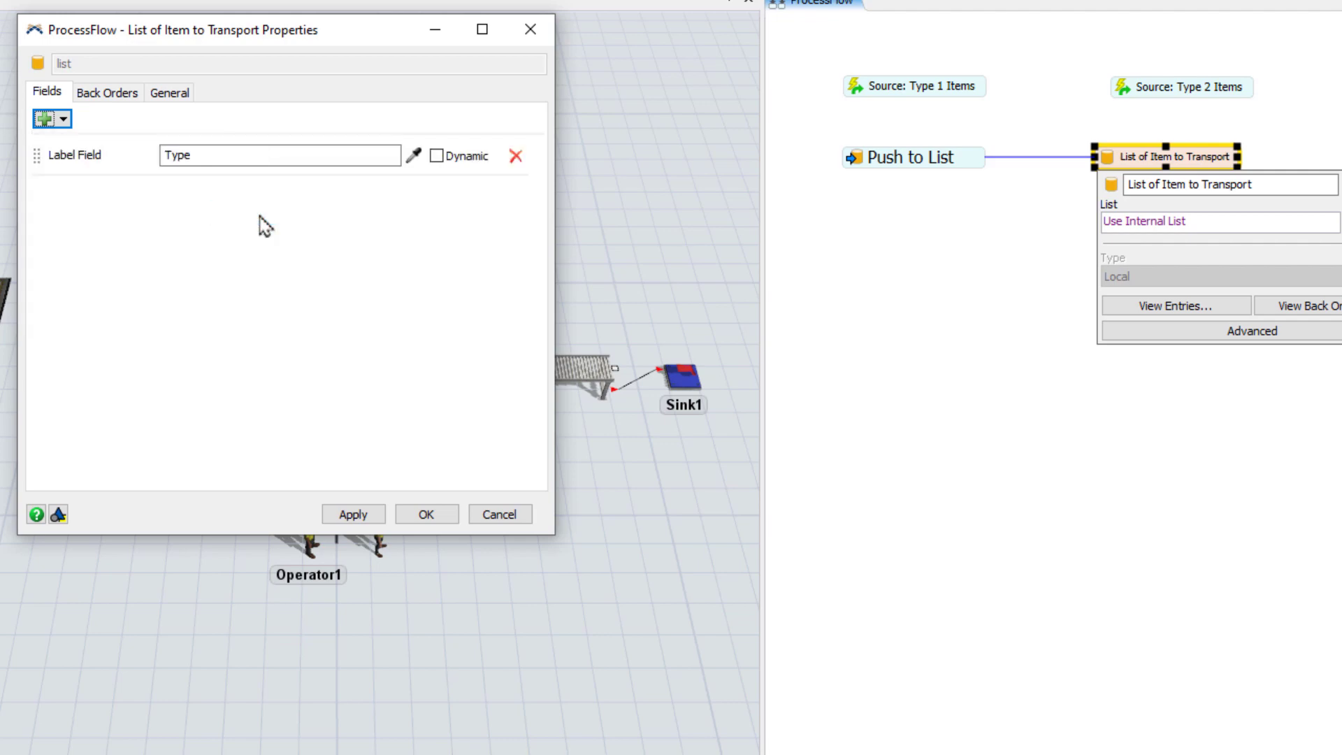
pyautogui.click(427, 516)
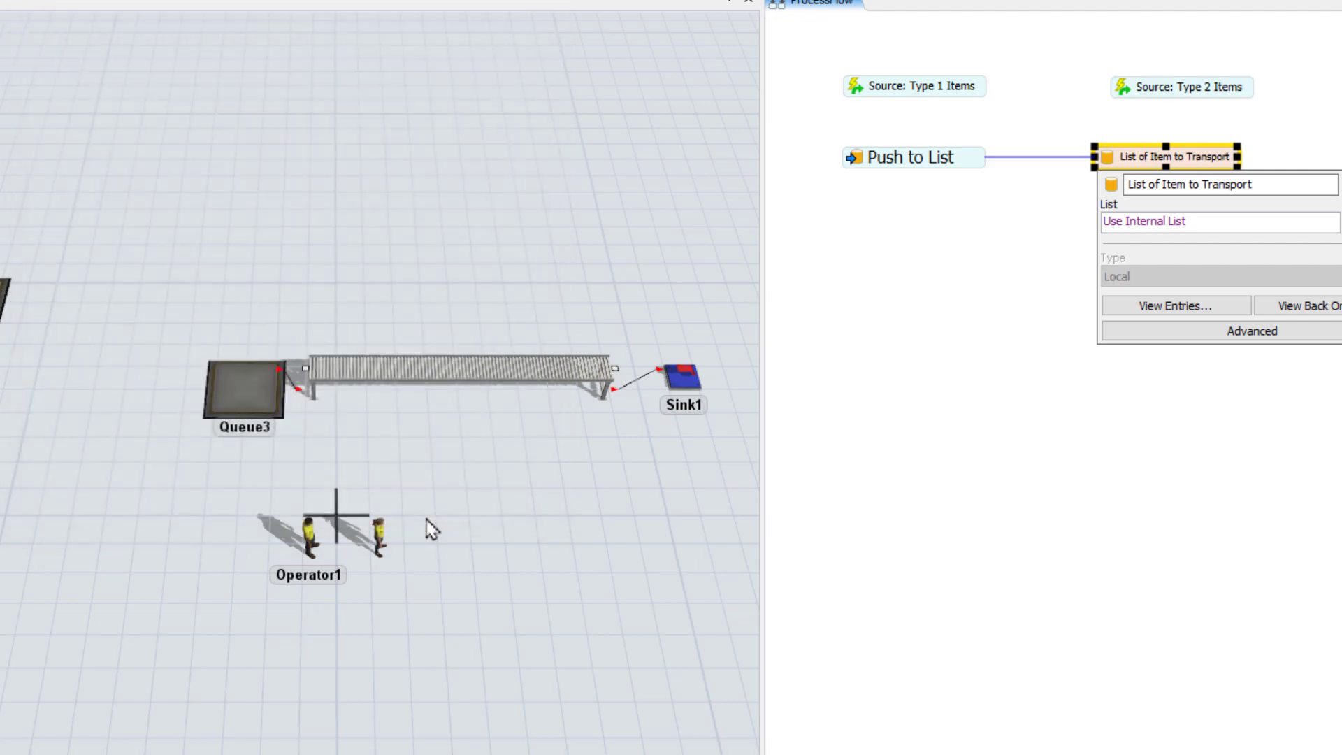
pyautogui.click(892, 219)
# Rename the Push to List activity as "Push to List: Items to Transport" and set its push value to the token label Item.
pyautogui.click(940, 162)
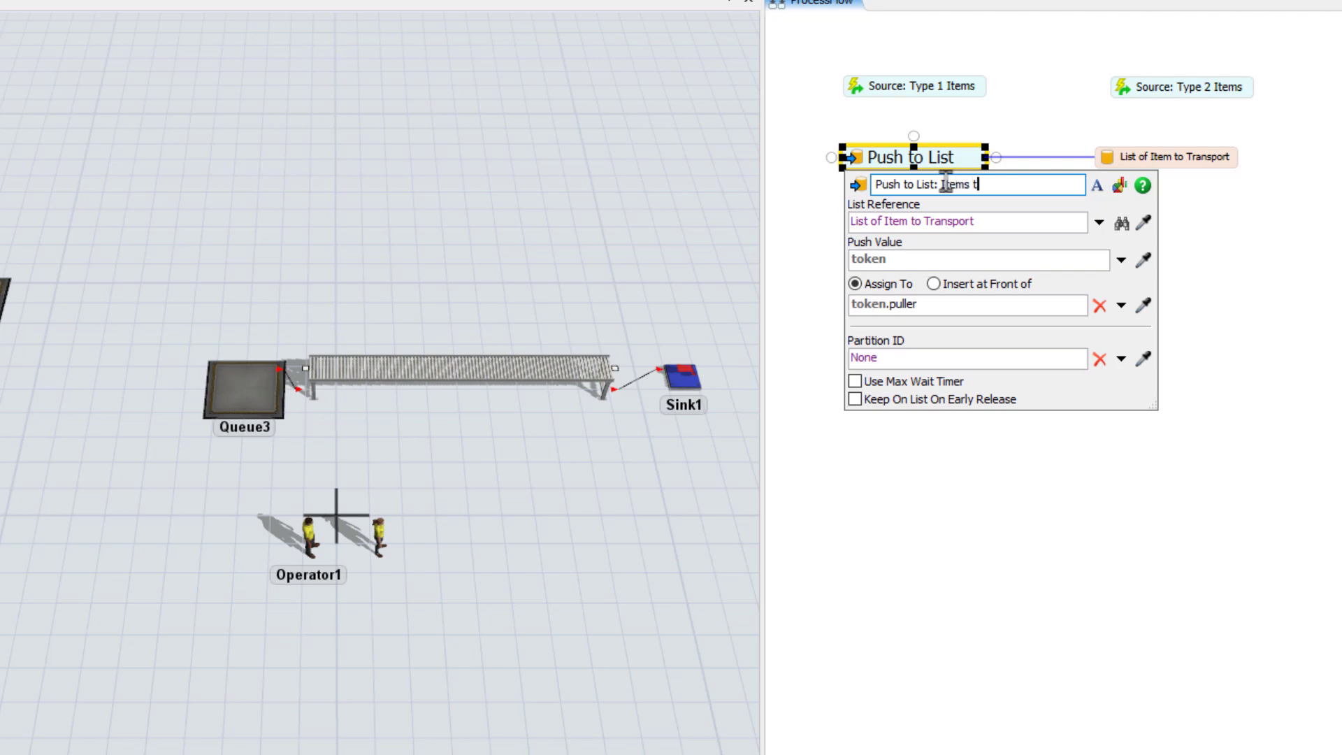
pyautogui.write('t')
pyautogui.click(948, 257)
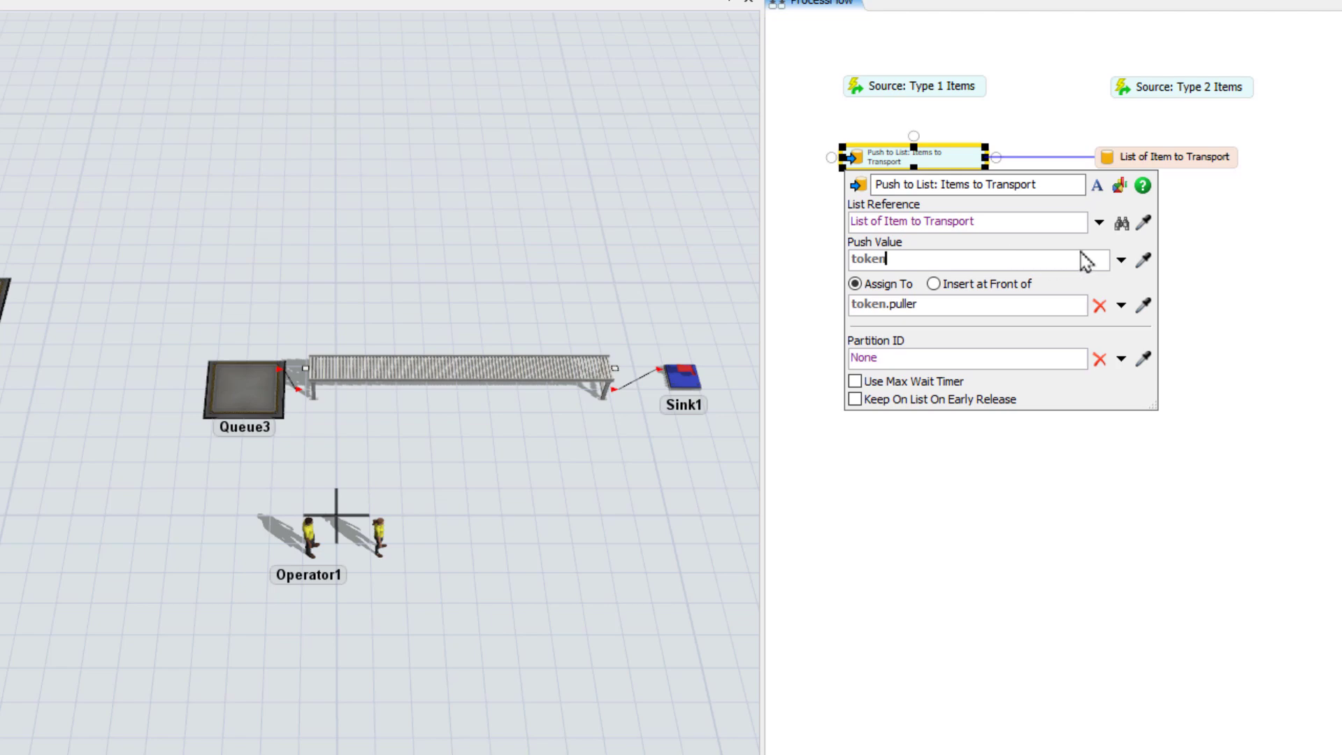
pyautogui.click(1121, 260)
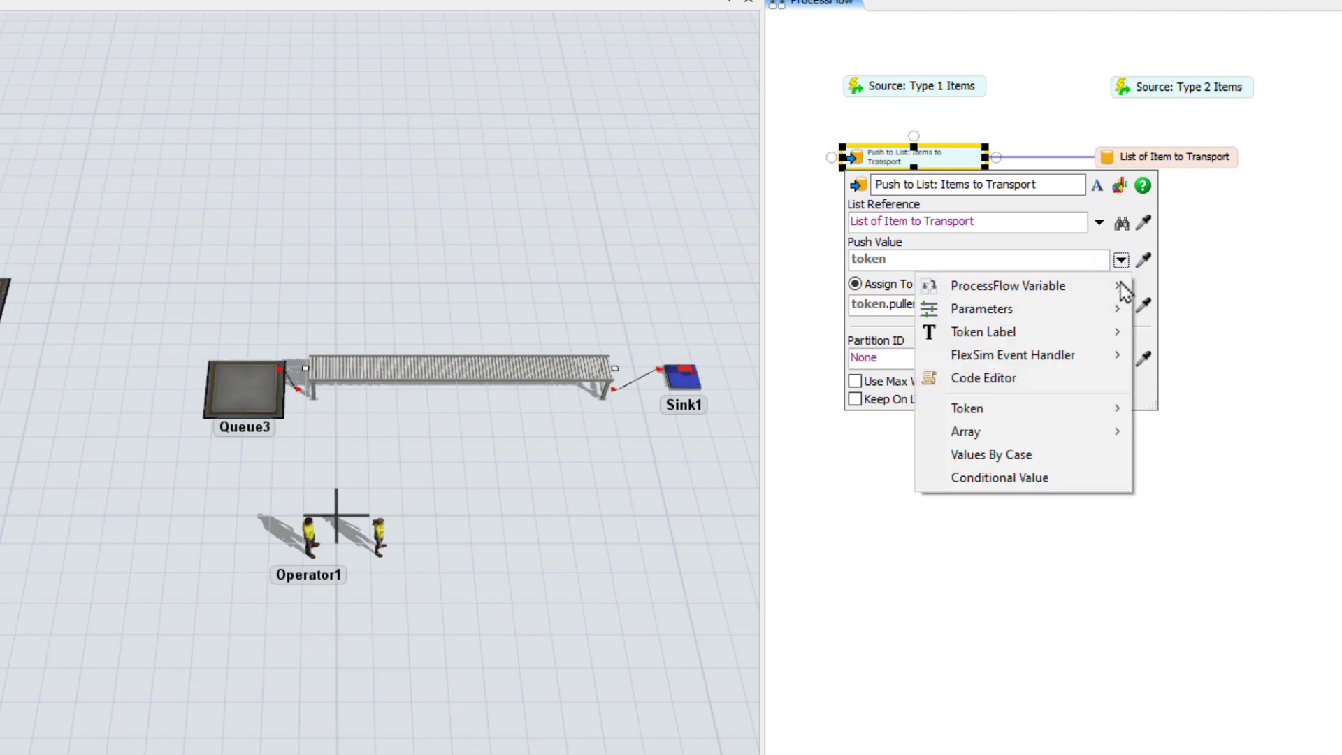
pyautogui.moveTo(1120, 341)
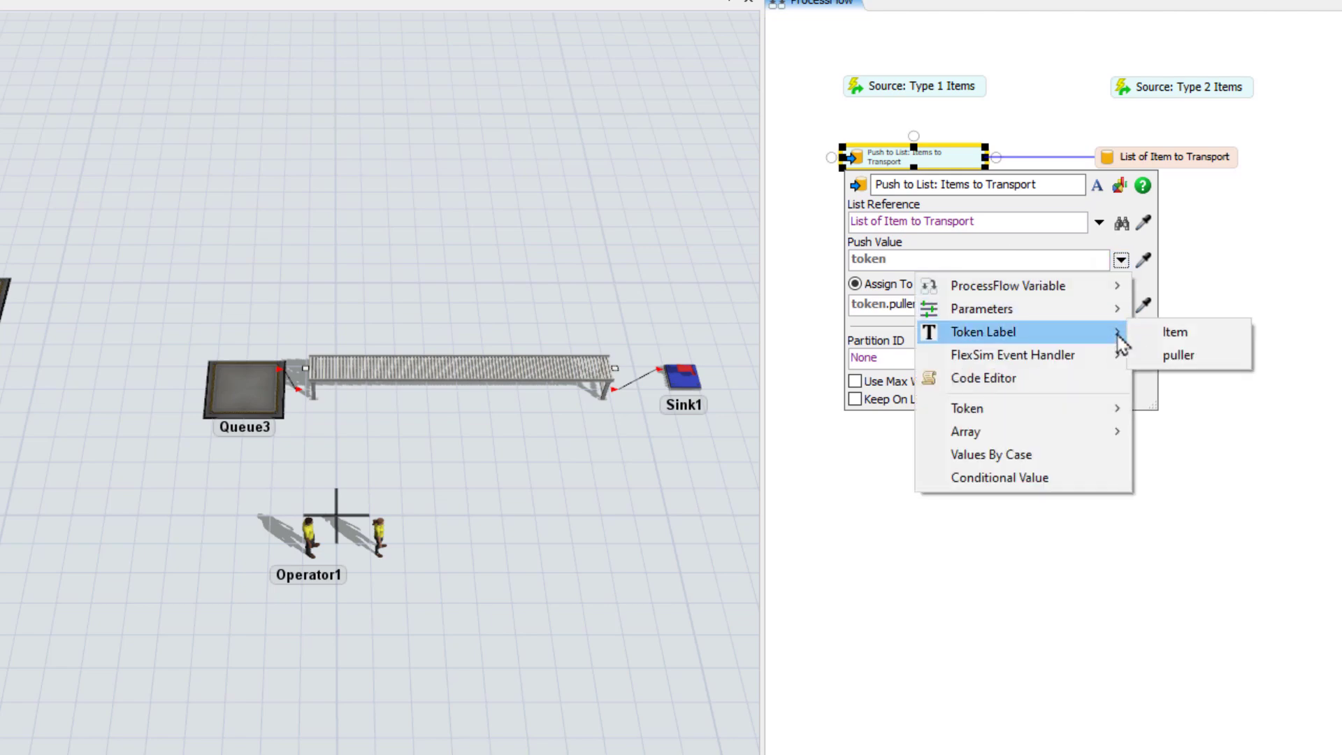
pyautogui.click(1165, 335)
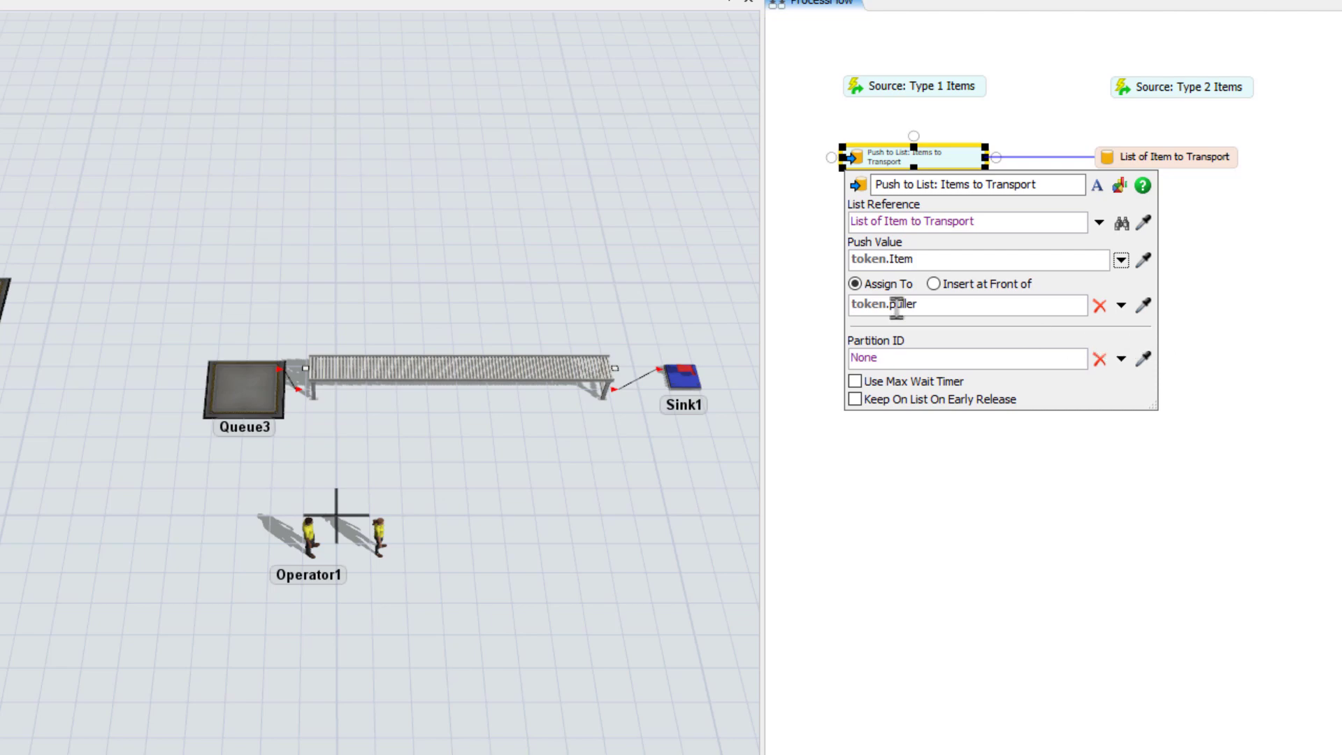
pyautogui.click(827, 293)
pyautogui.click(839, 272)
# Widen the Push to List activity, both sources and the list so their names fit, keeping the blocks aligned in columns.
pyautogui.click(937, 162)
pyautogui.moveTo(984, 156); pyautogui.dragTo(1044, 155)
pyautogui.click(929, 85)
pyautogui.moveTo(984, 86); pyautogui.dragTo(1044, 87)
pyautogui.click(1219, 91)
pyautogui.moveTo(1219, 91); pyautogui.dragTo(1269, 86)
pyautogui.click(1234, 158)
pyautogui.moveTo(1240, 157); pyautogui.dragTo(1270, 156)
pyautogui.click(1136, 250)
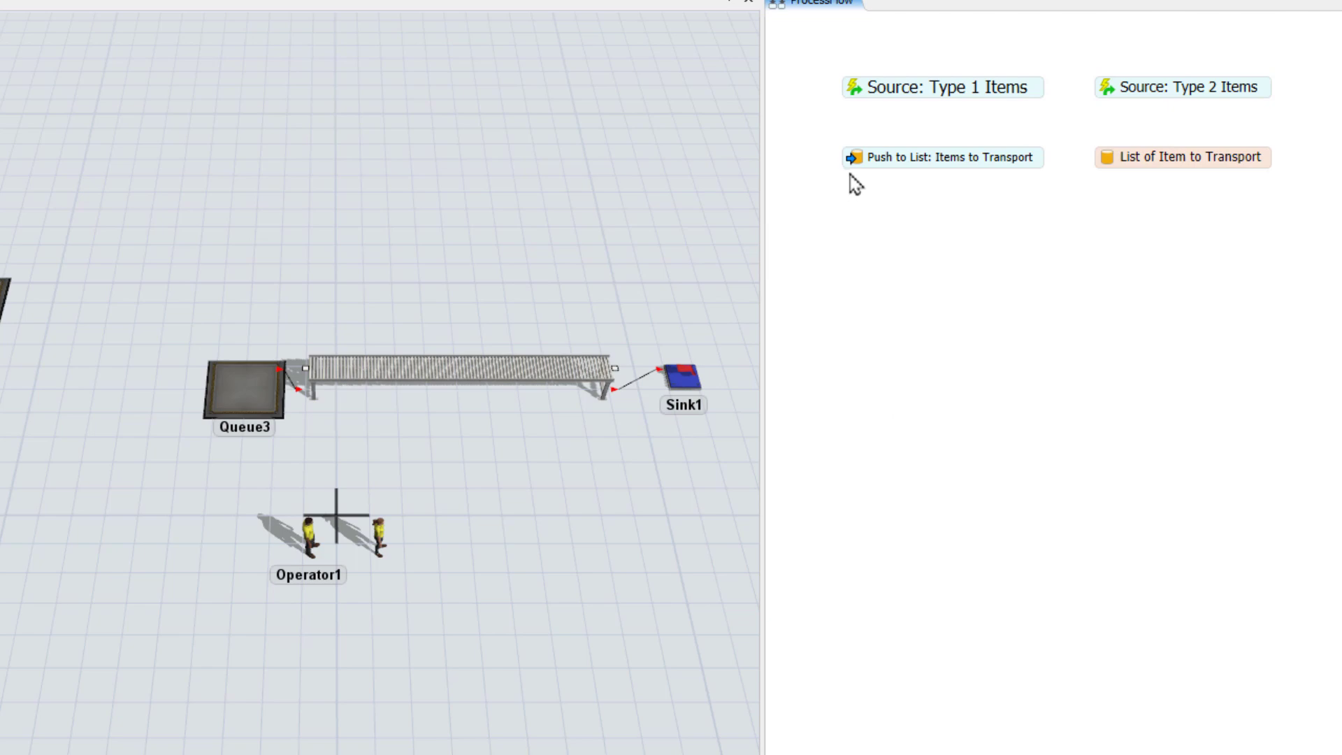
# Attach a Sink activity directly beneath the Push to List block.
pyautogui.moveTo(854, 160); pyautogui.dragTo(854, 185)
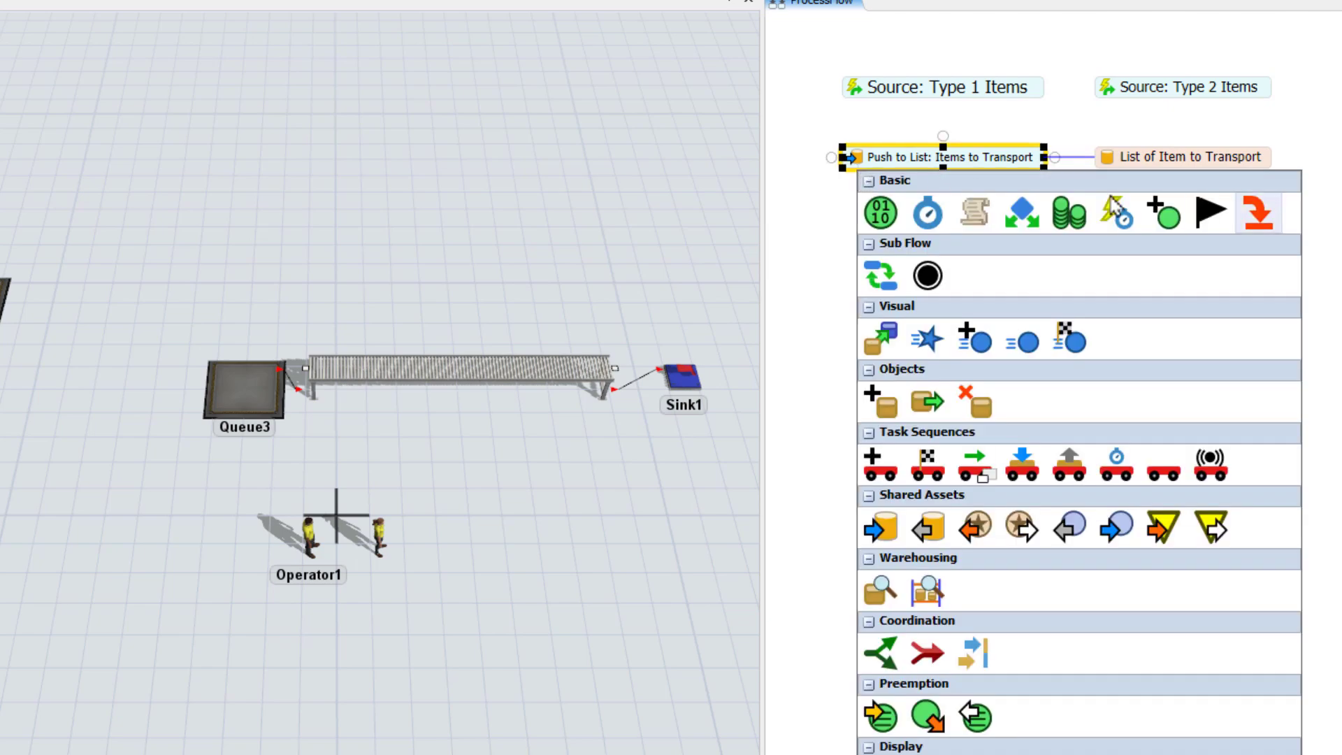
pyautogui.click(1266, 219)
pyautogui.click(1271, 222)
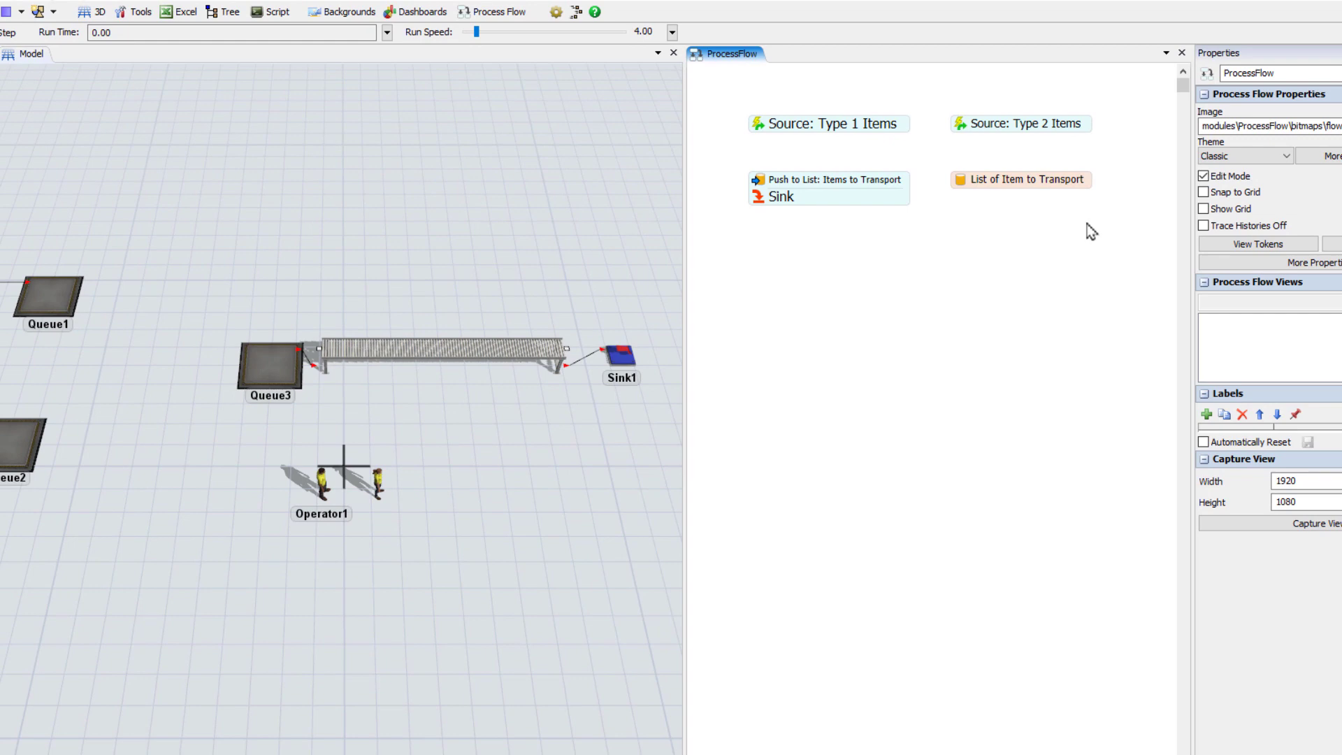
# Add a Process flowchart shape as a frame around the existing blocks and title it "Item Flow: Create List of Items".
pyautogui.doubleClick(727, 98)
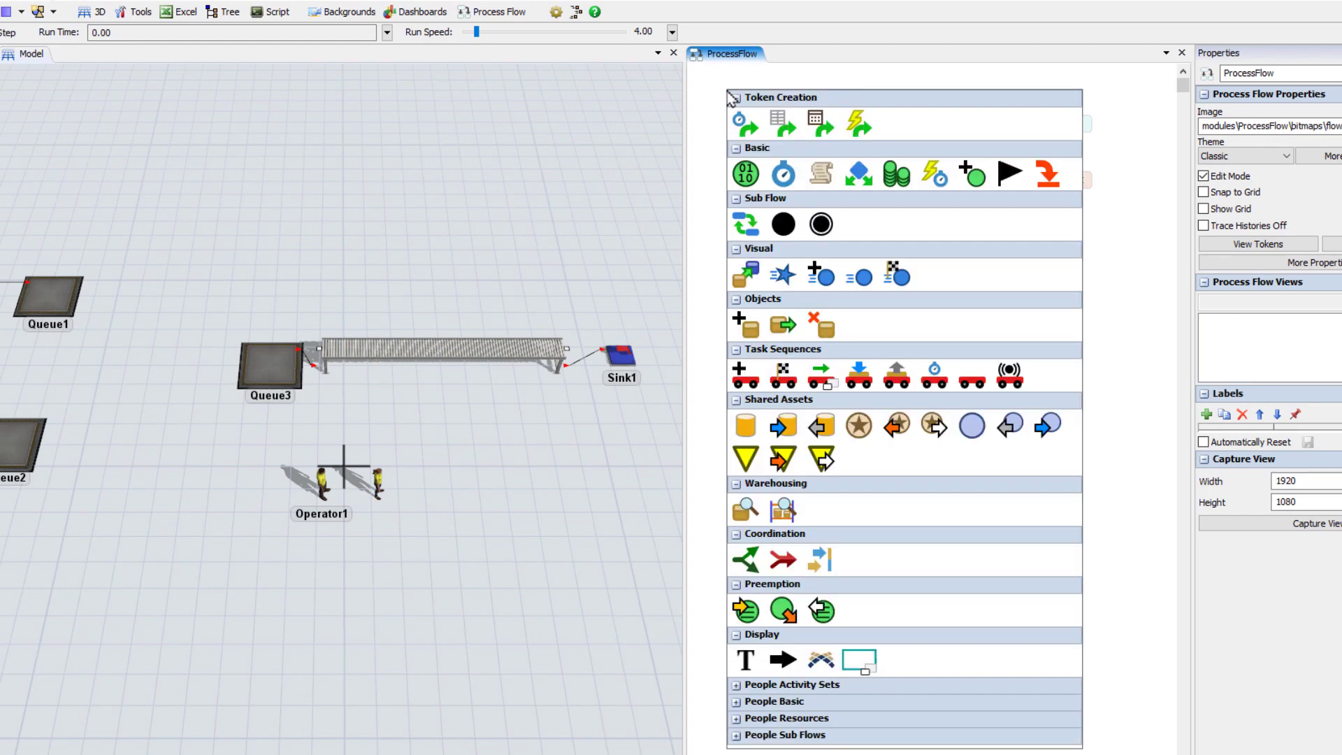
pyautogui.click(867, 664)
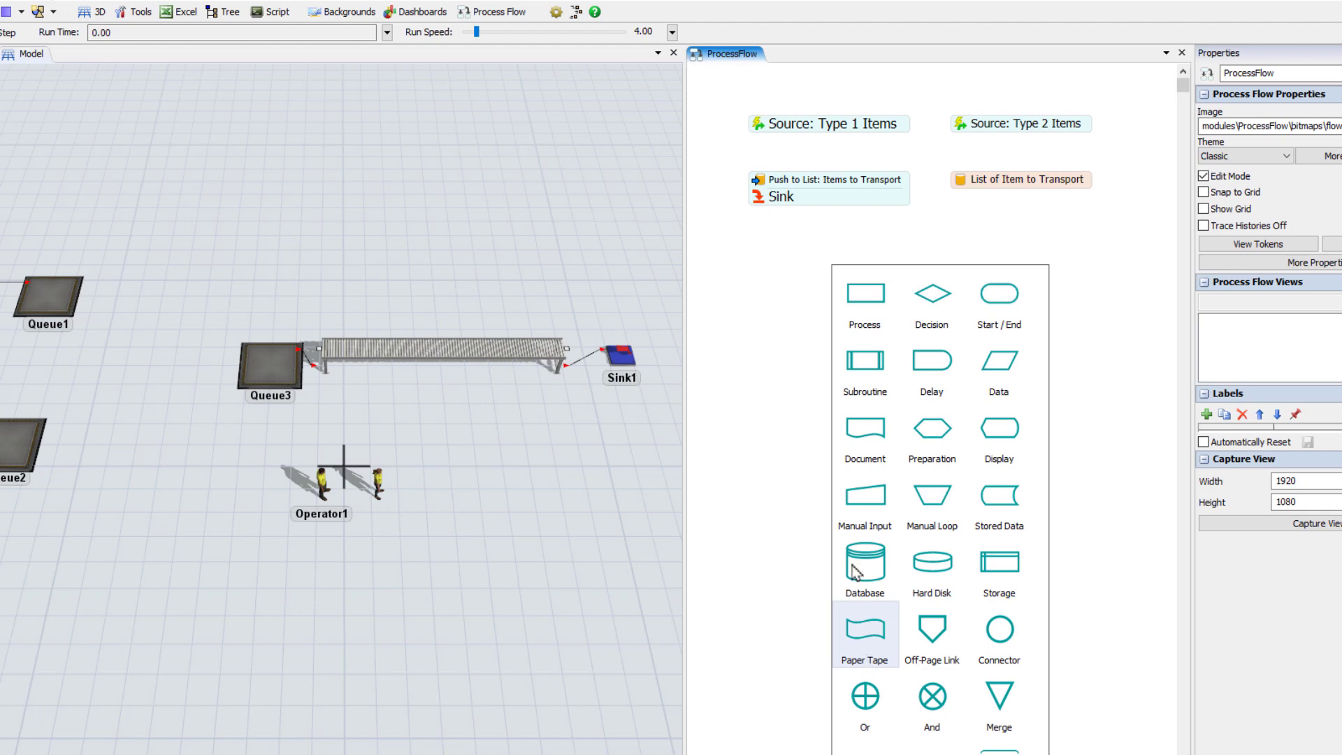
pyautogui.click(869, 297)
pyautogui.doubleClick(767, 91)
pyautogui.write('Item Flow')
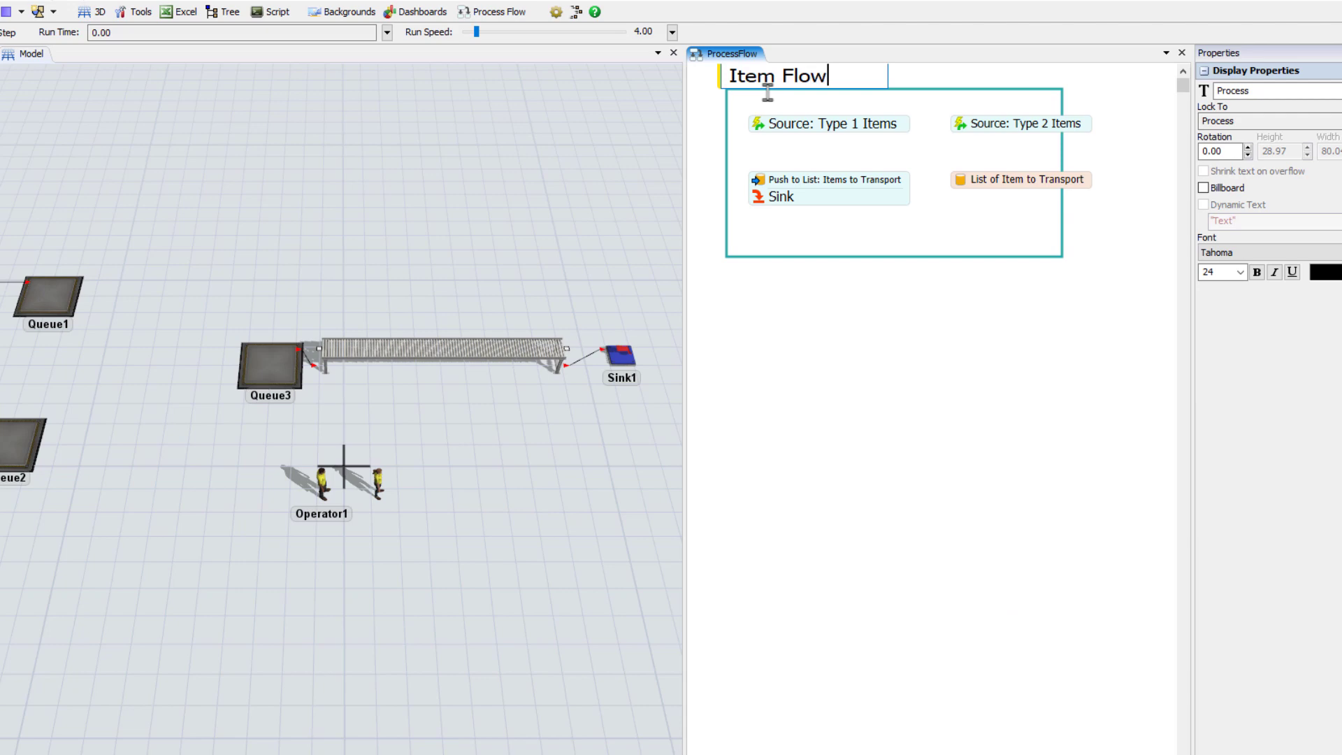
pyautogui.write(': Cre')
pyautogui.hotkey('shift', 'Home')
pyautogui.write('Create List of')
pyautogui.hotkey('shift', 'Home')
pyautogui.write('Items')
pyautogui.click(843, 295)
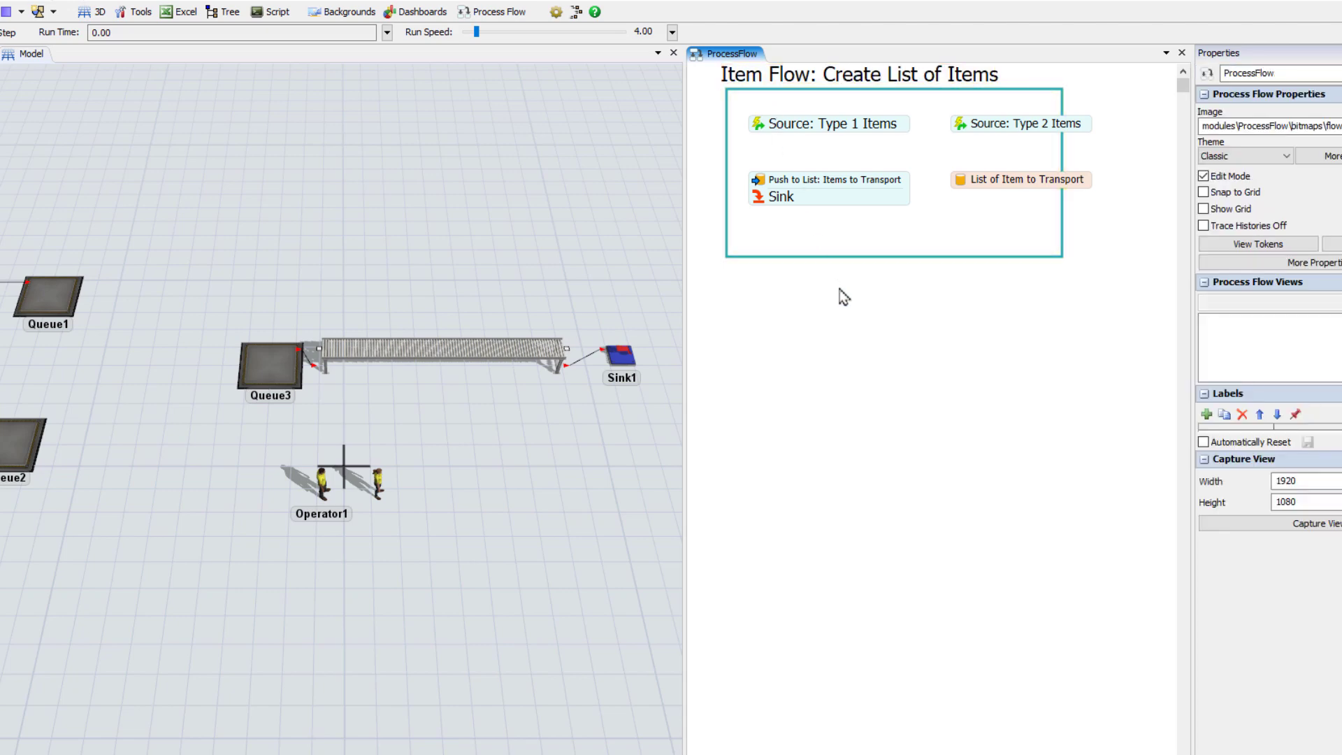
# Resize the Item Flow frame to enclose all blocks, and widen the Type 2 source and the list block to match each other.
pyautogui.moveTo(1061, 255); pyautogui.dragTo(1116, 230)
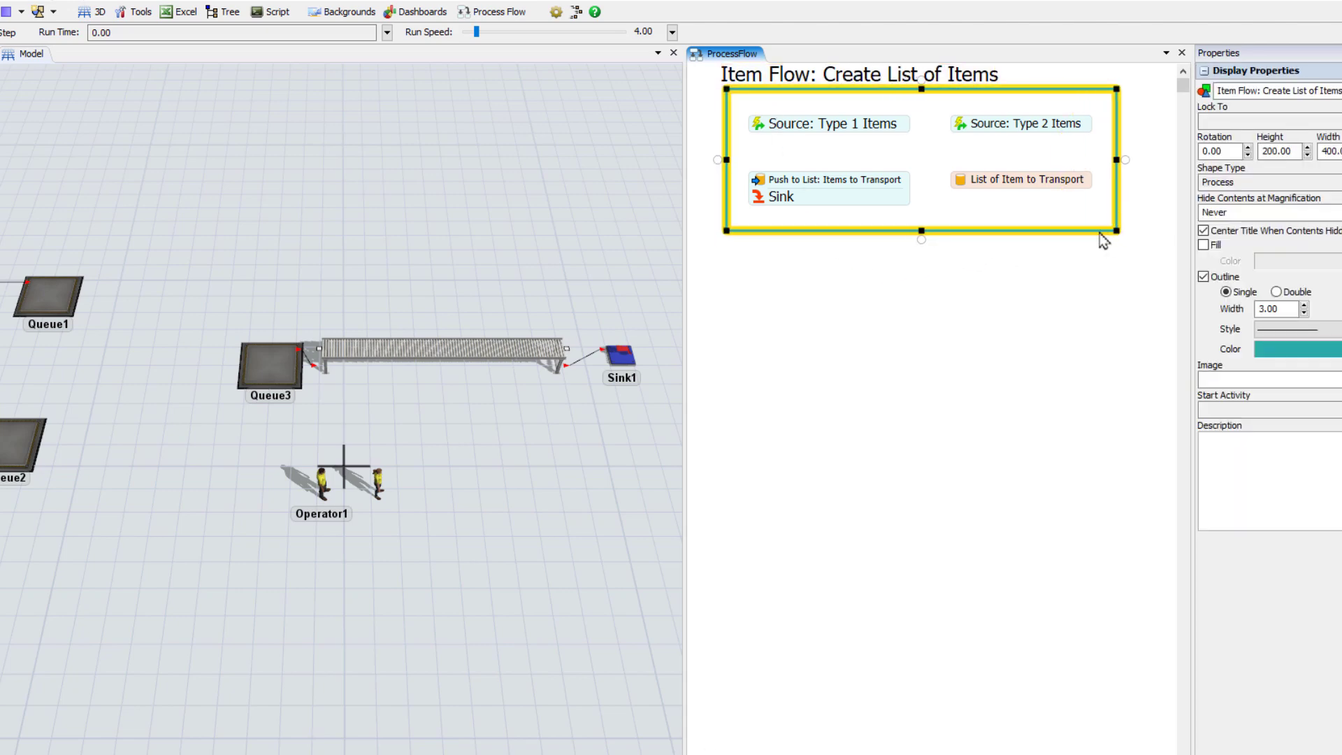
pyautogui.moveTo(964, 124); pyautogui.dragTo(943, 126)
pyautogui.moveTo(1076, 182); pyautogui.dragTo(1104, 181)
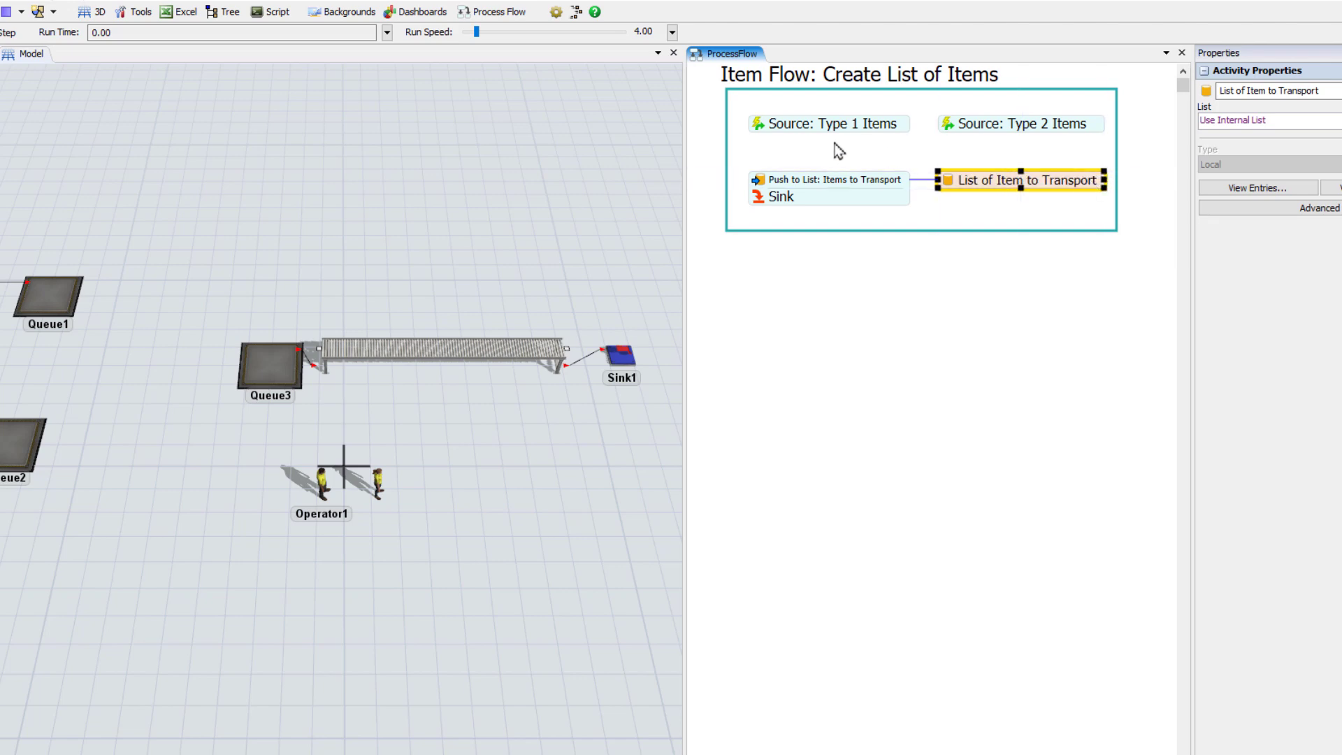
# Connect the Type 1 Items and Type 2 Items sources to the Push to List: Items to Transport activity.
pyautogui.moveTo(834, 144); pyautogui.dragTo(832, 187)
pyautogui.click(1013, 126)
pyautogui.moveTo(1021, 140); pyautogui.dragTo(873, 183)
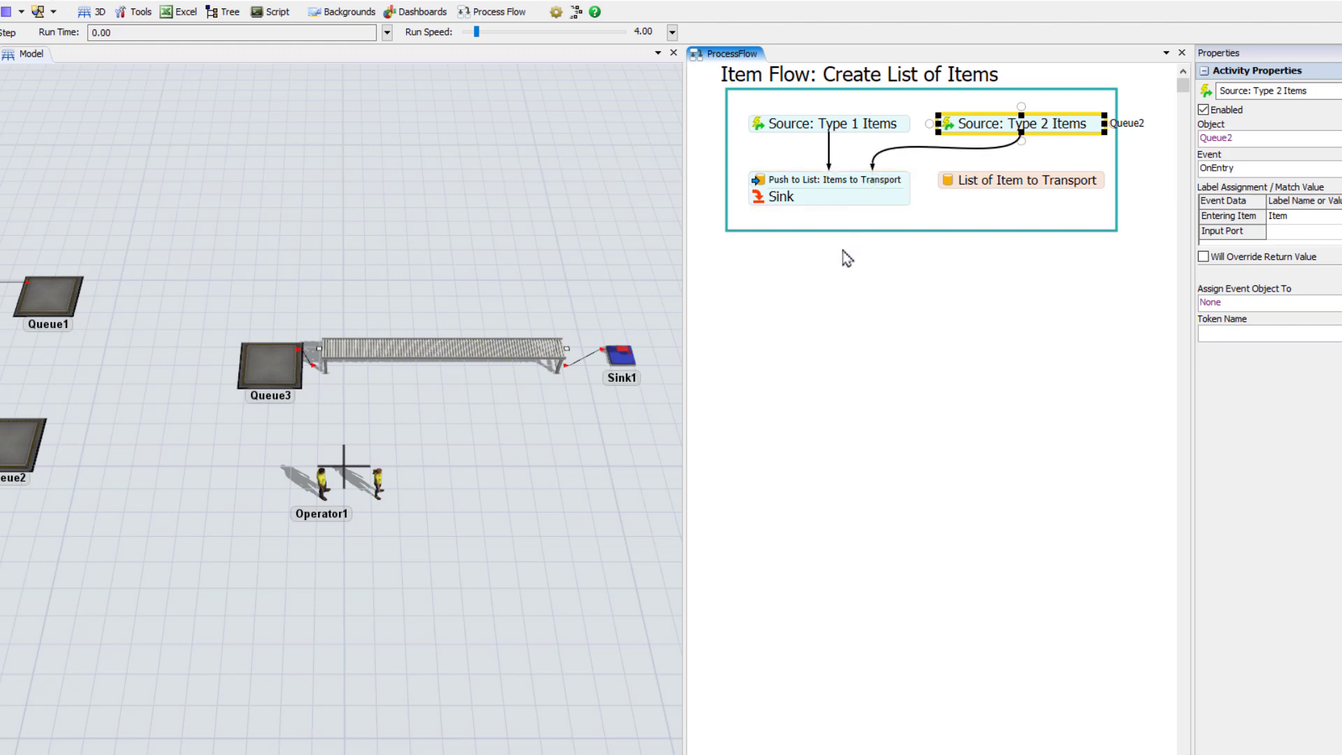
pyautogui.click(839, 276)
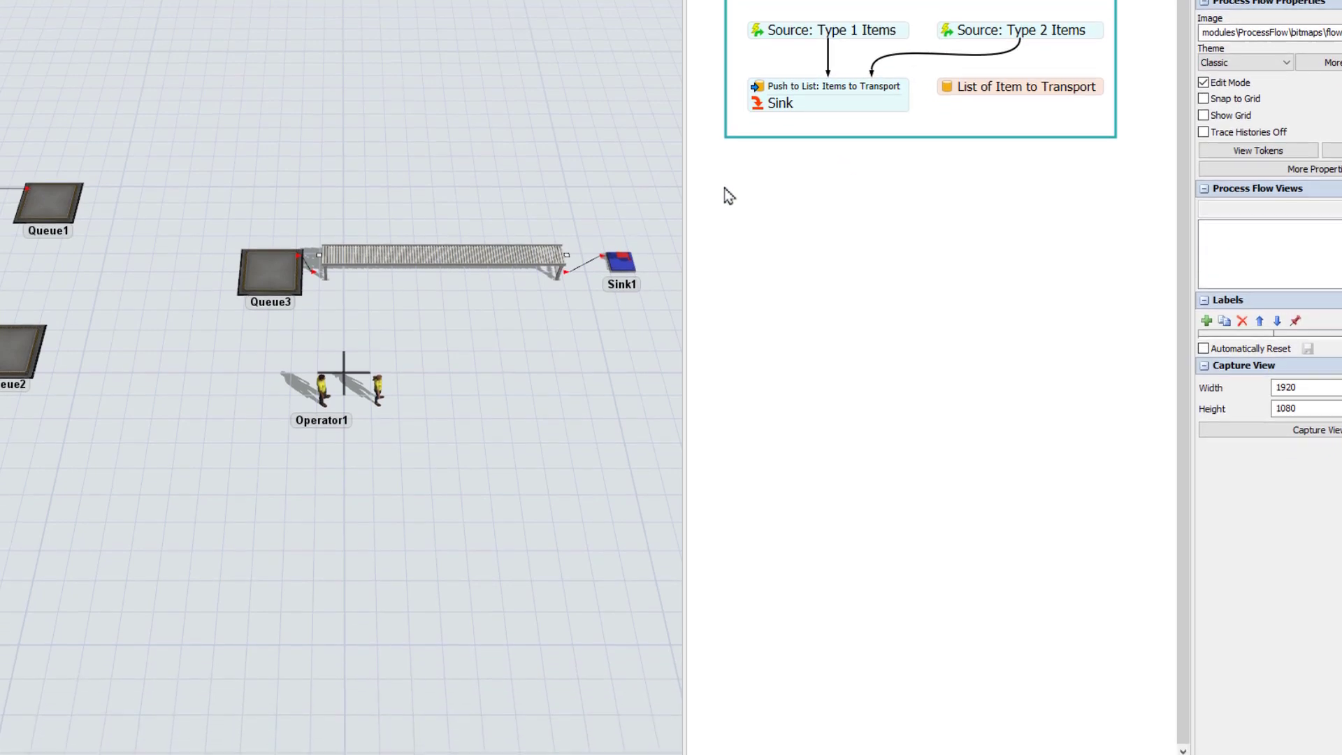
# Add a second Process frame beneath the Item Flow frame and title it "Operator Flow: Instructions".
pyautogui.moveTo(727, 292)
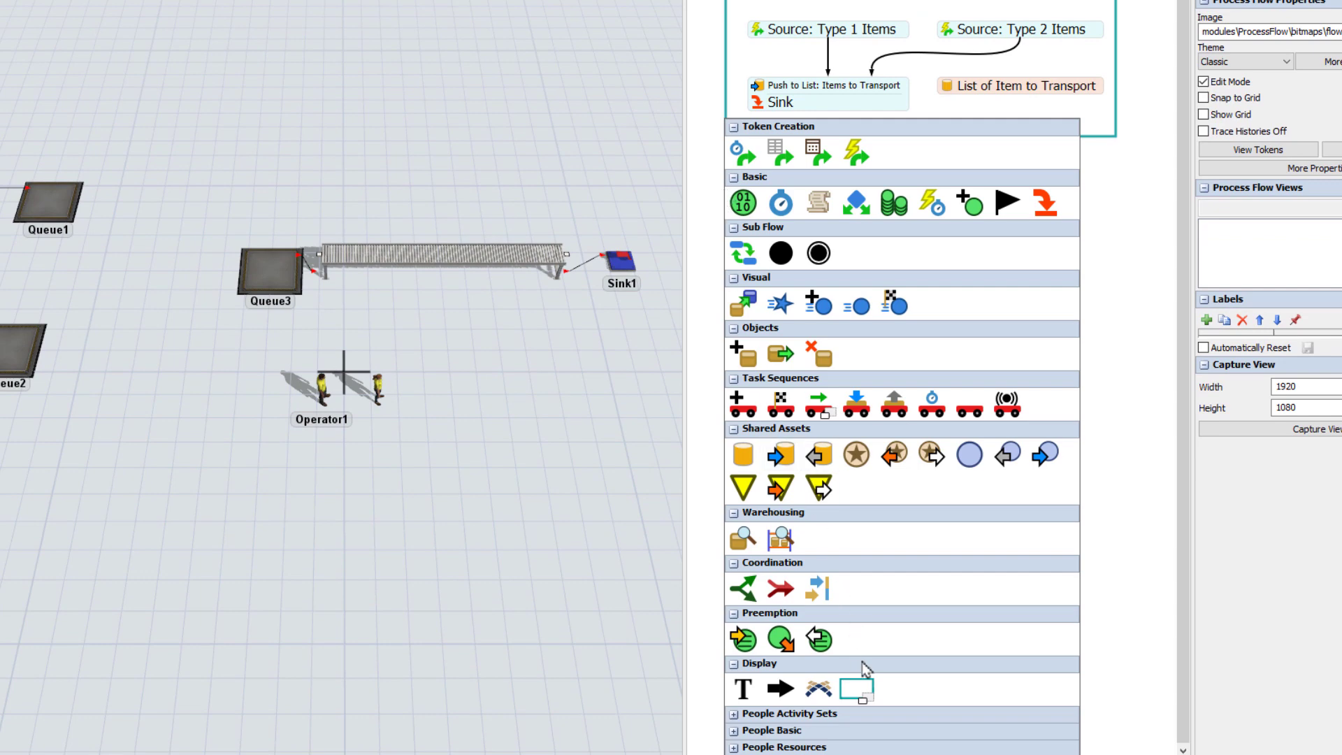
pyautogui.click(857, 689)
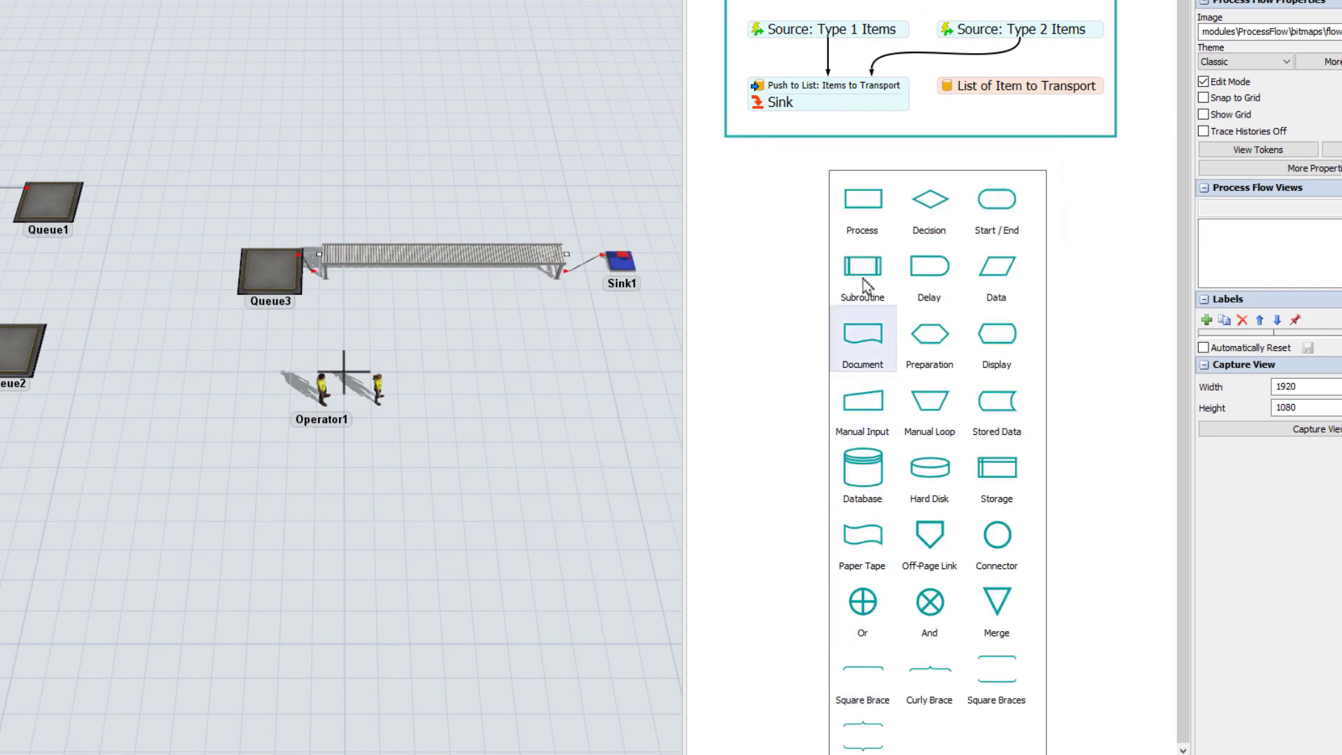
pyautogui.click(862, 200)
pyautogui.doubleClick(775, 175)
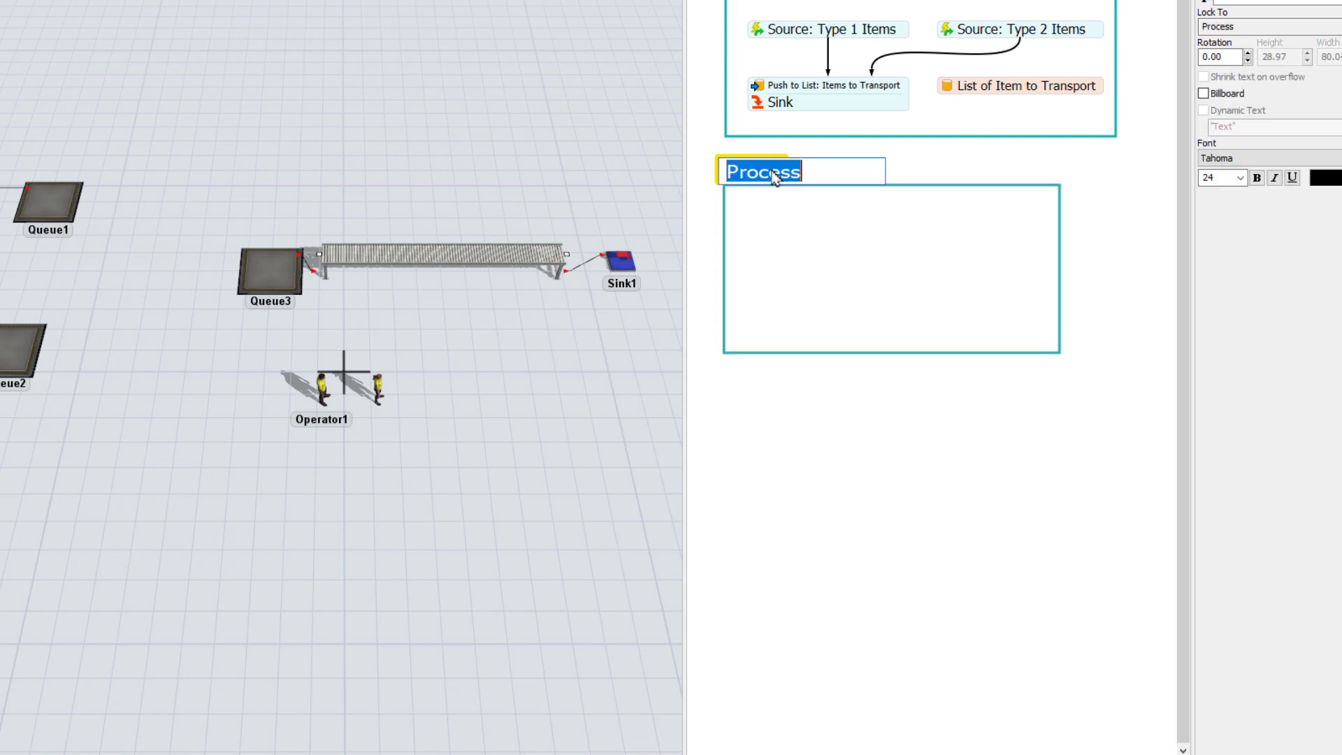
pyautogui.write('Operator Flow:')
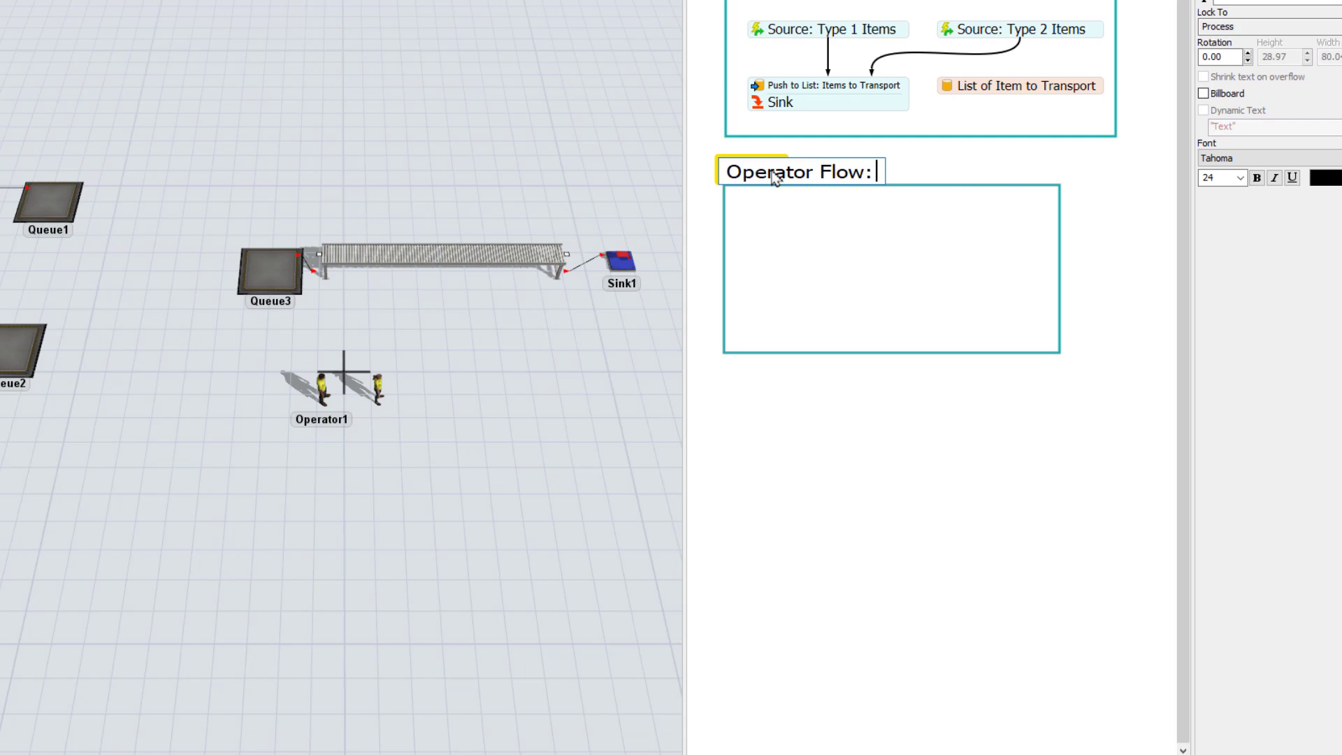
pyautogui.hotkey('ctrl', 'a')
pyautogui.write('In')
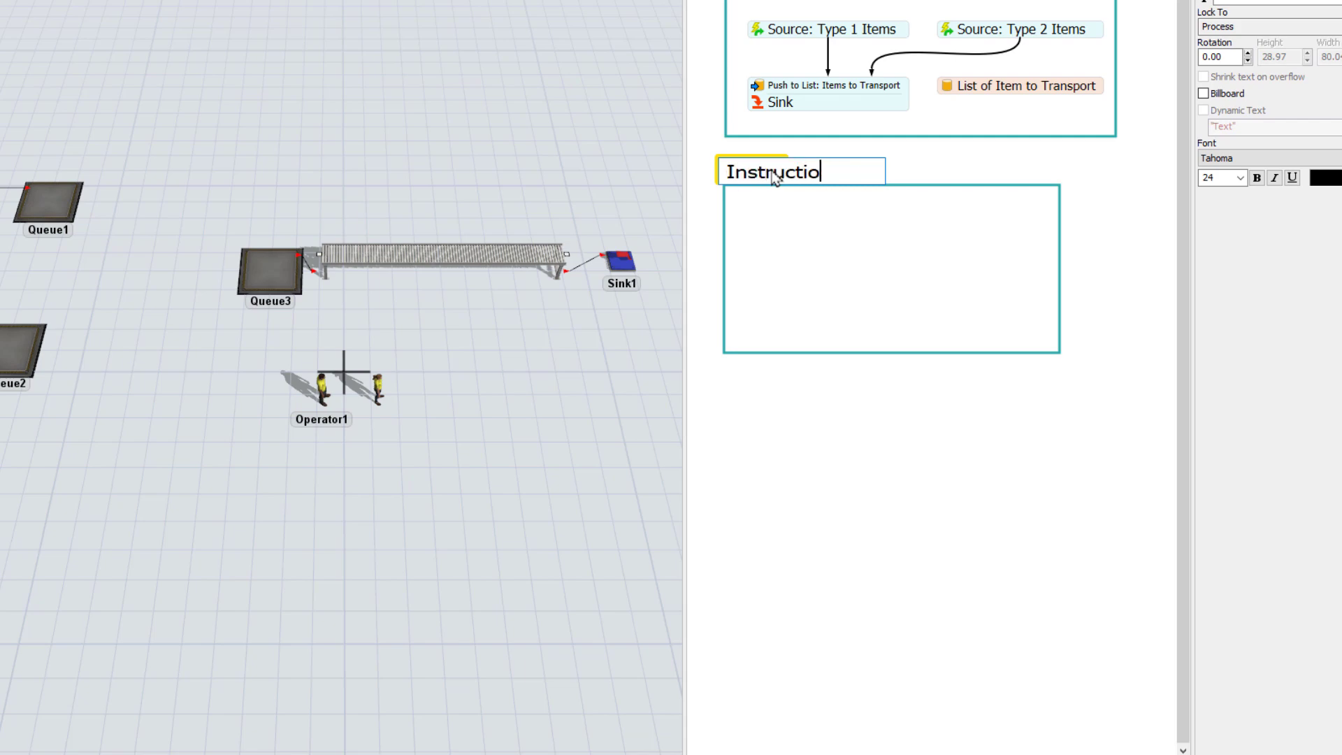
pyautogui.click(757, 202)
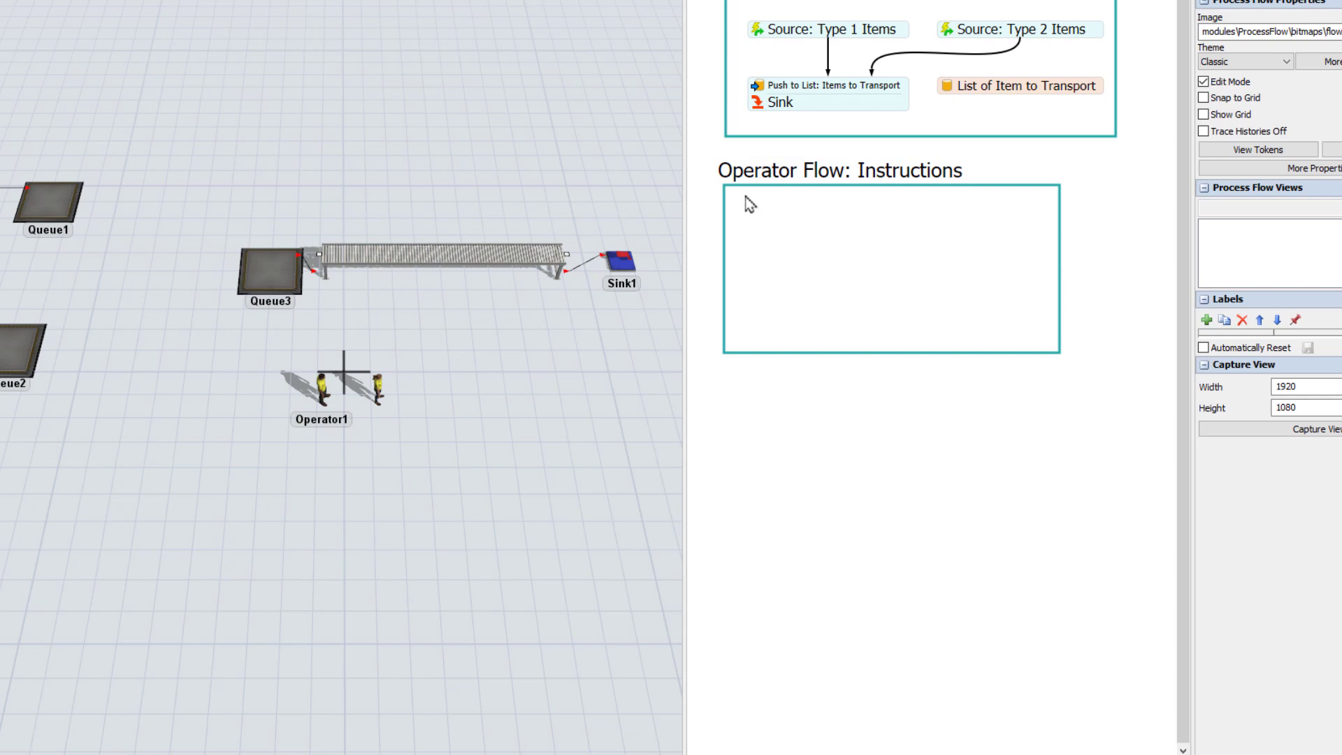
# Add a scheduled source in the Operator Flow frame named "Source: One Token per Operator" with arrival quantity 2, widened to fit its name.
pyautogui.doubleClick(750, 209)
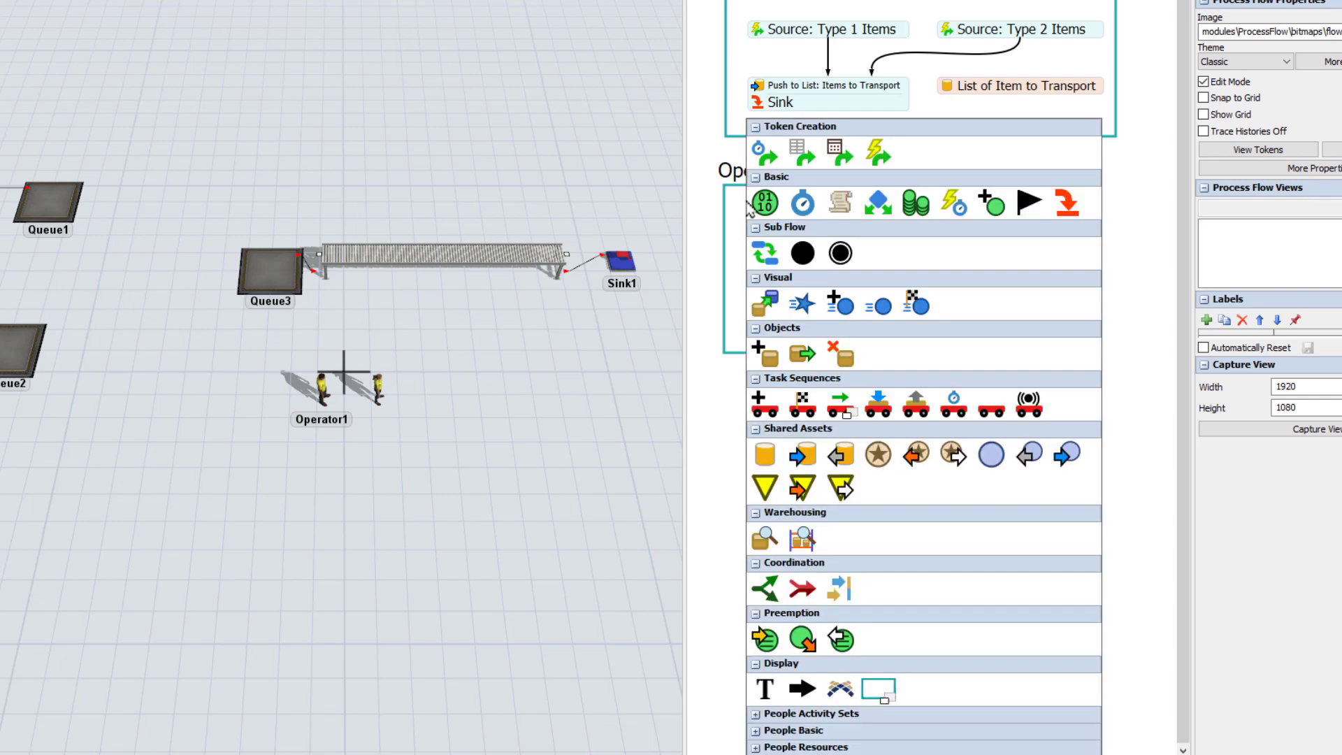
pyautogui.click(797, 153)
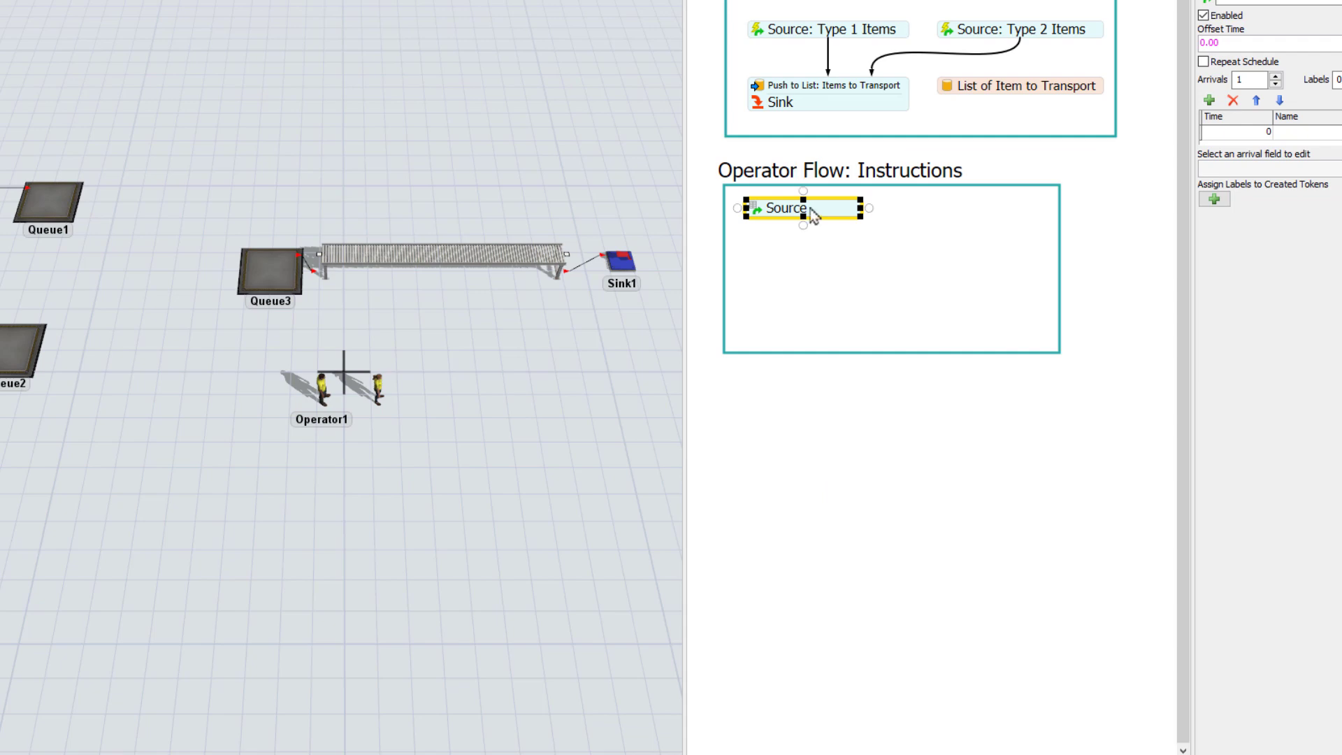
pyautogui.doubleClick(811, 208)
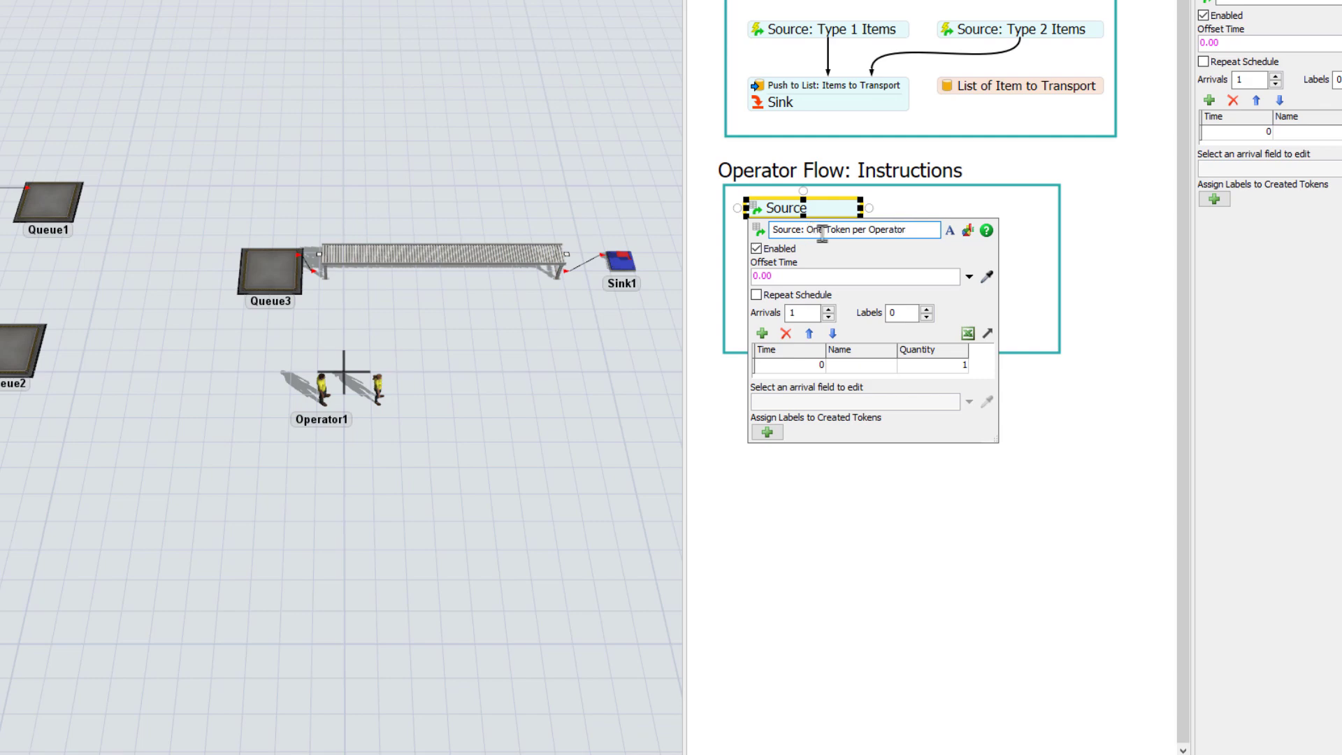
pyautogui.click(954, 368)
pyautogui.click(957, 368)
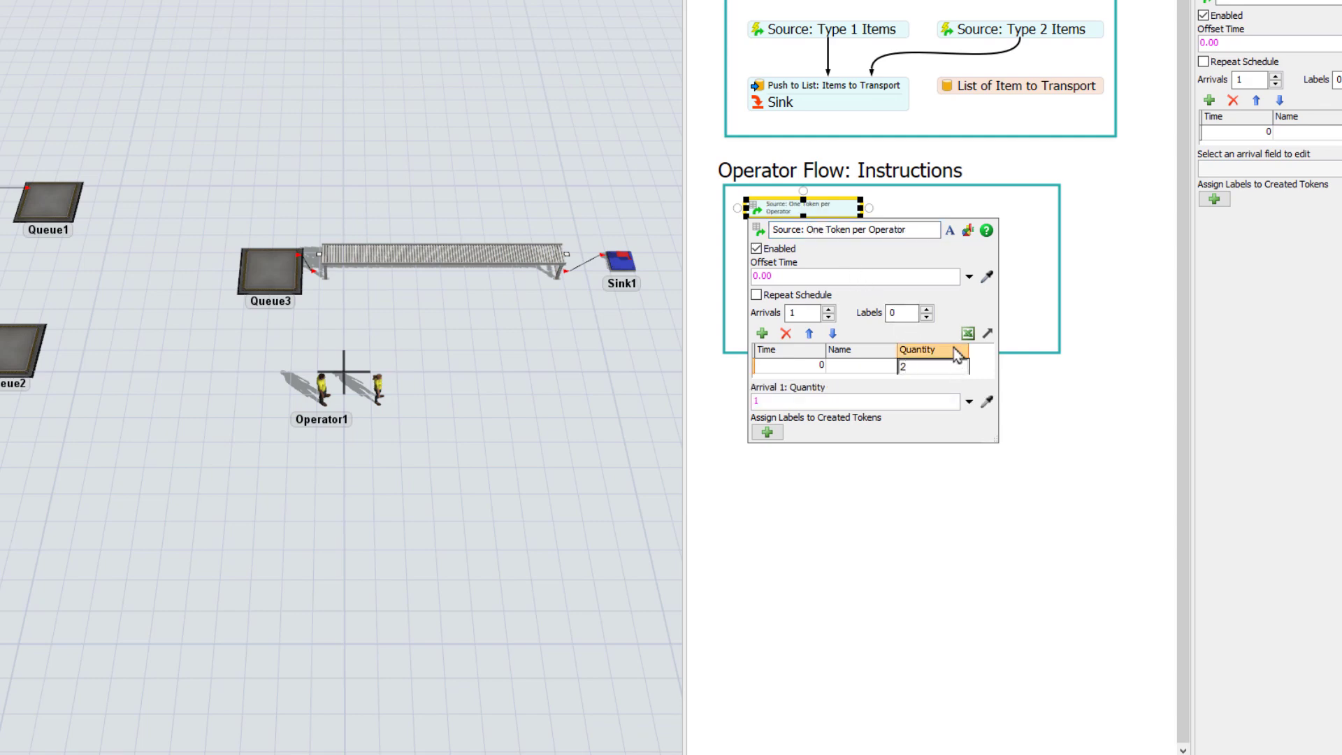
pyautogui.click(912, 204)
pyautogui.click(862, 210)
pyautogui.moveTo(862, 209); pyautogui.dragTo(909, 208)
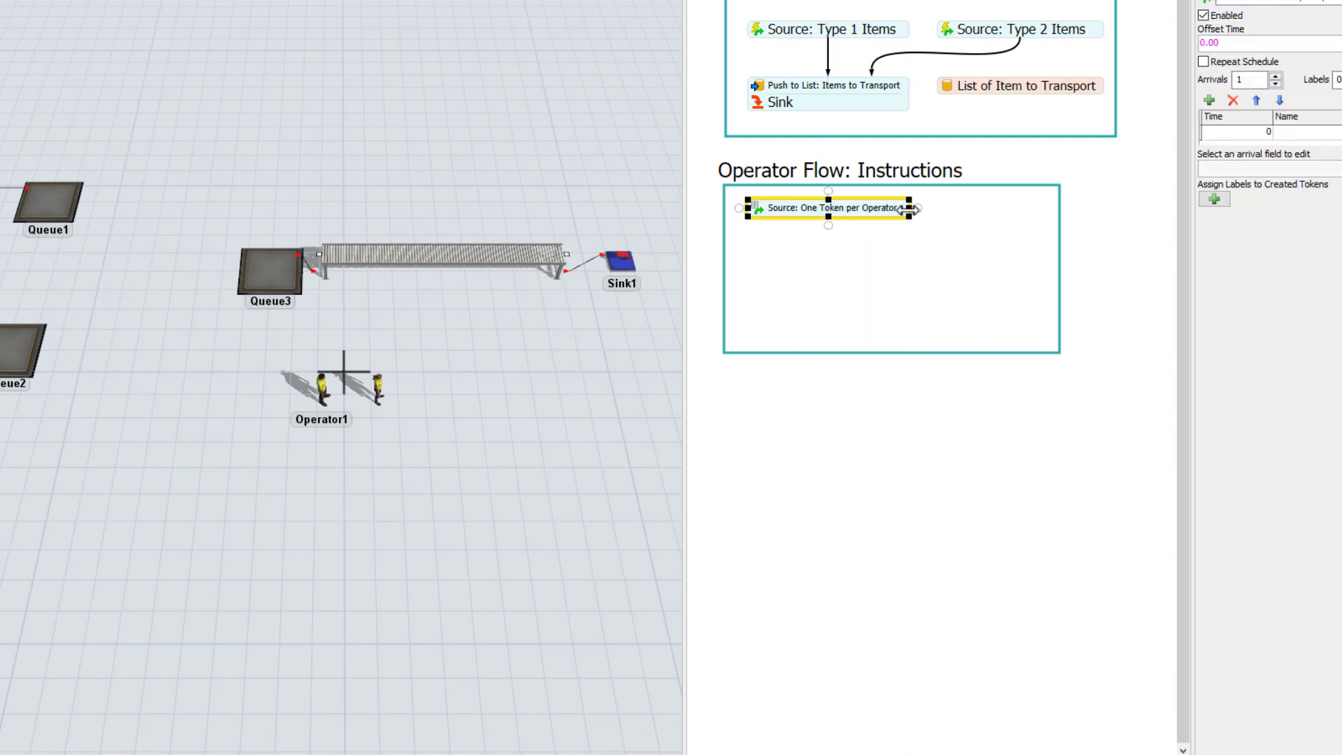
pyautogui.click(868, 237)
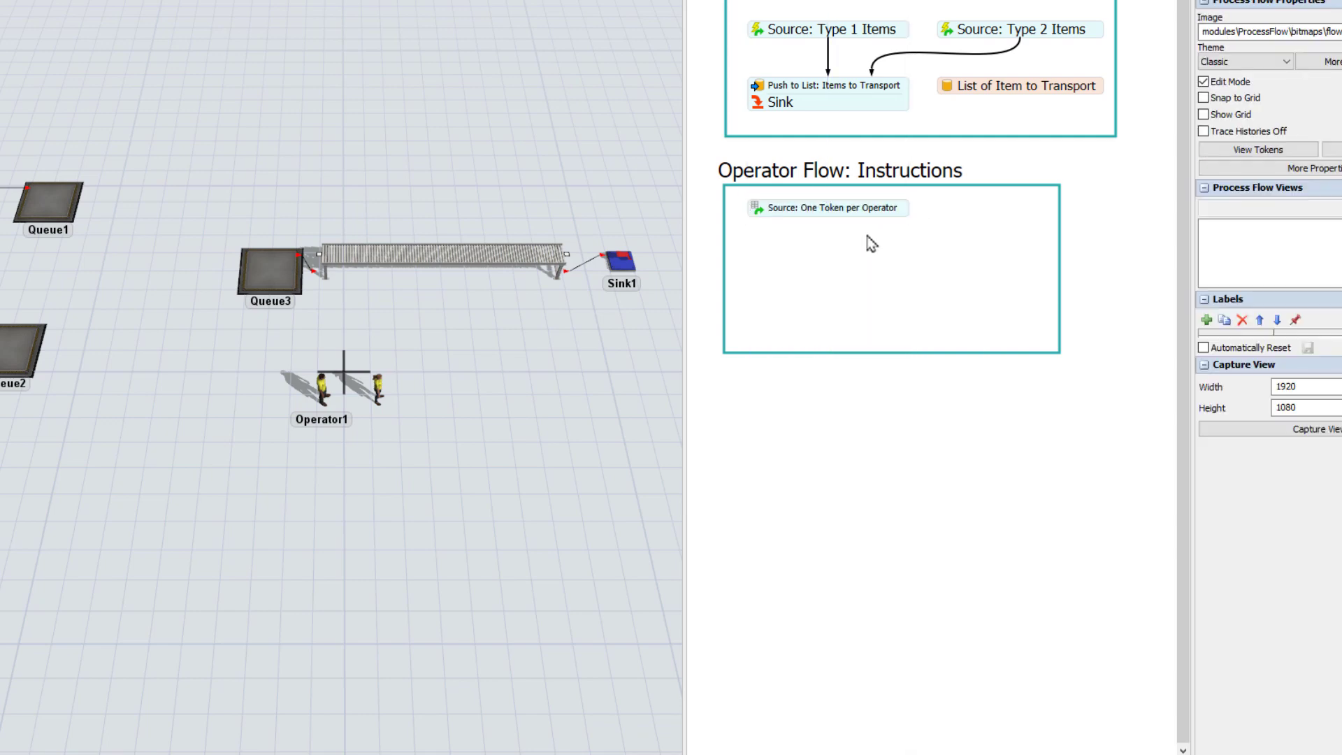
# Attach an Acquire activity with a linked Resource beneath the scheduled source, and widen the Operator Flow frame to match the Item Flow frame.
pyautogui.doubleClick(814, 225)
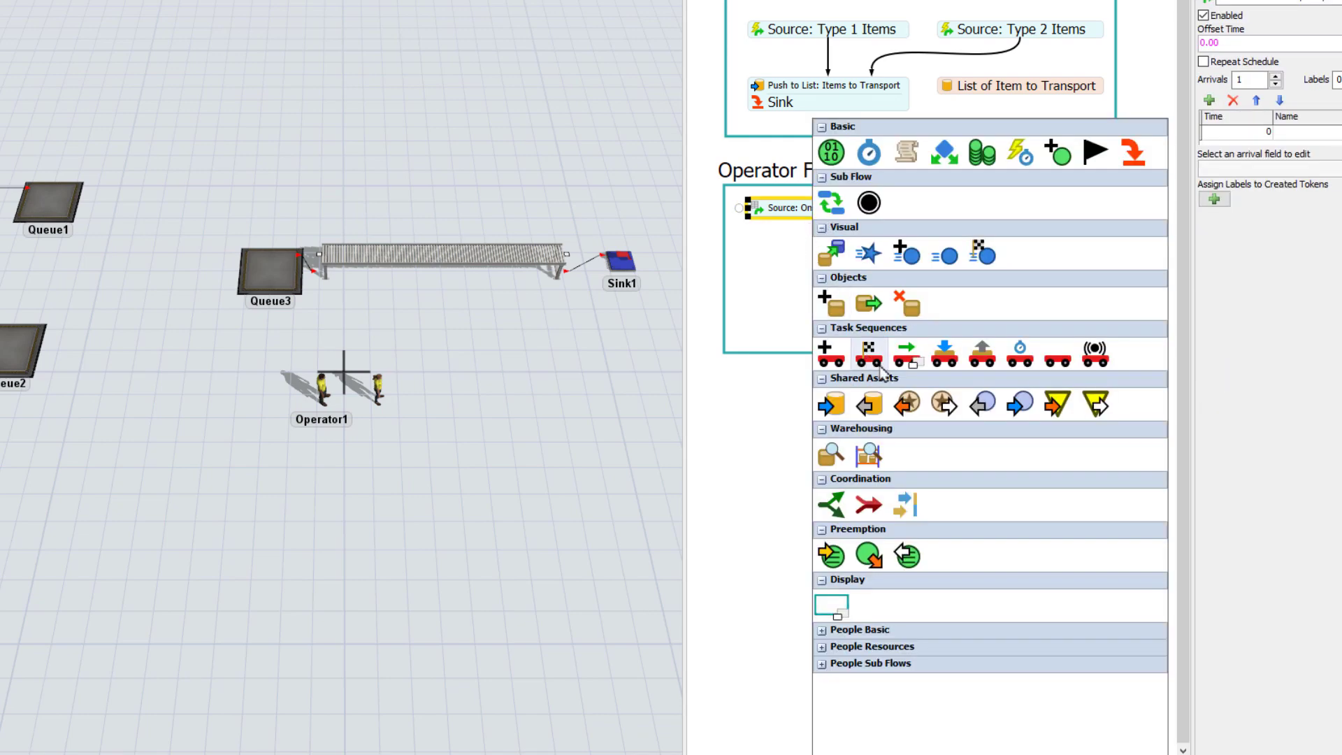
pyautogui.click(907, 405)
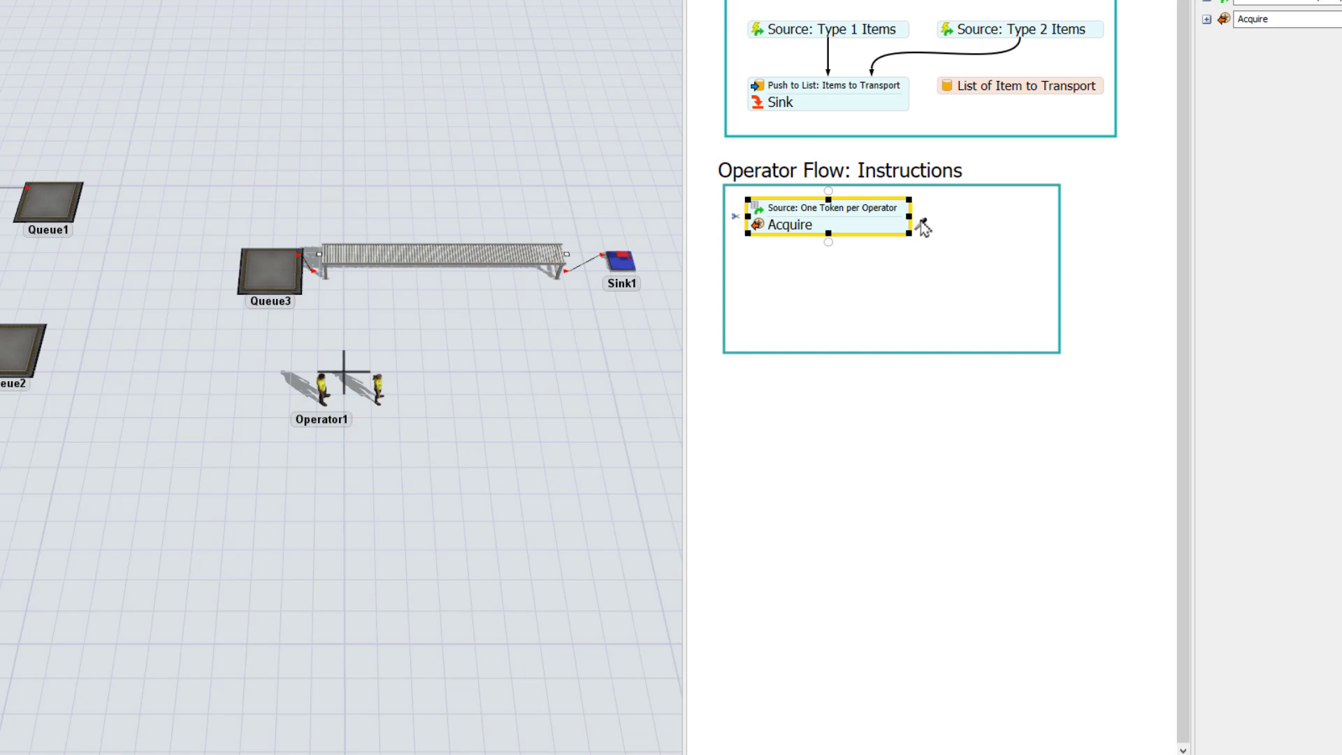
pyautogui.moveTo(922, 226); pyautogui.dragTo(971, 221)
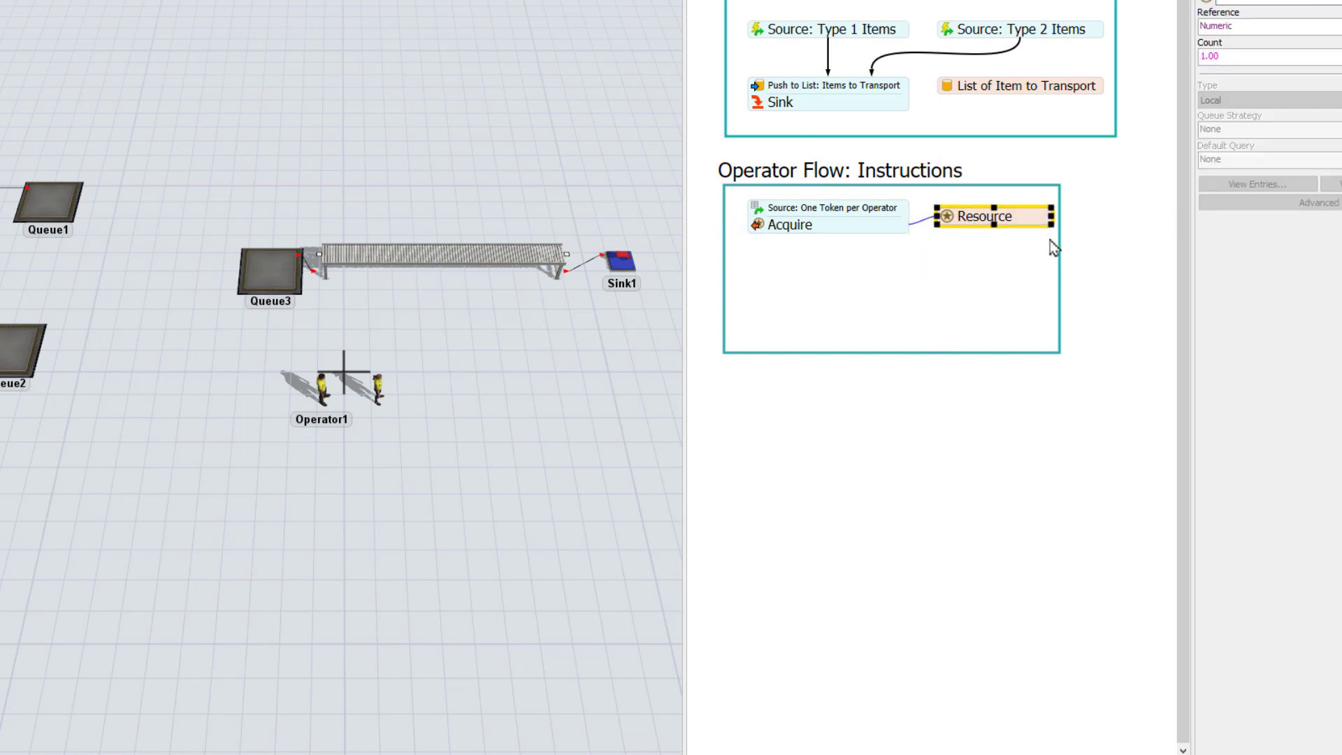
pyautogui.click(1059, 272)
pyautogui.moveTo(1060, 271); pyautogui.dragTo(1117, 269)
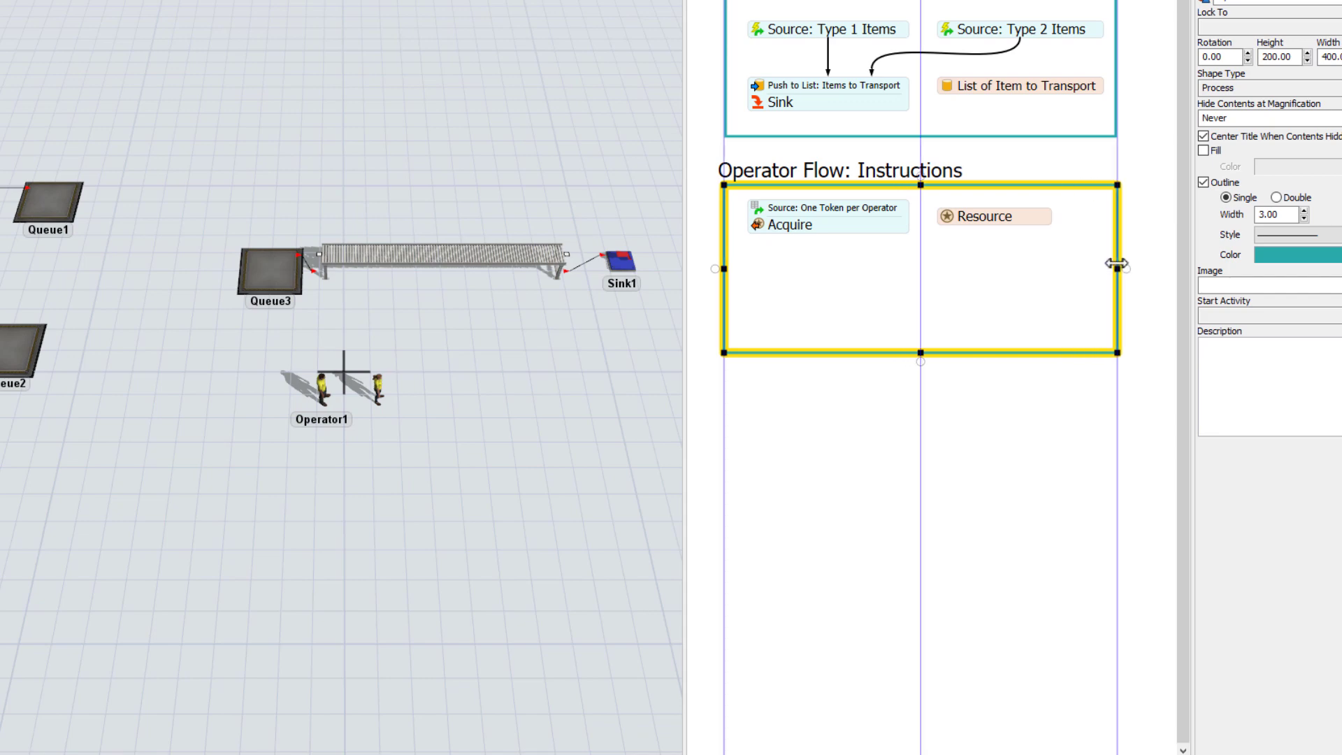
# Rename the Resource as "Operator" and set its reference to Group("Ops") by sampling an operator in the model.
pyautogui.doubleClick(1009, 220)
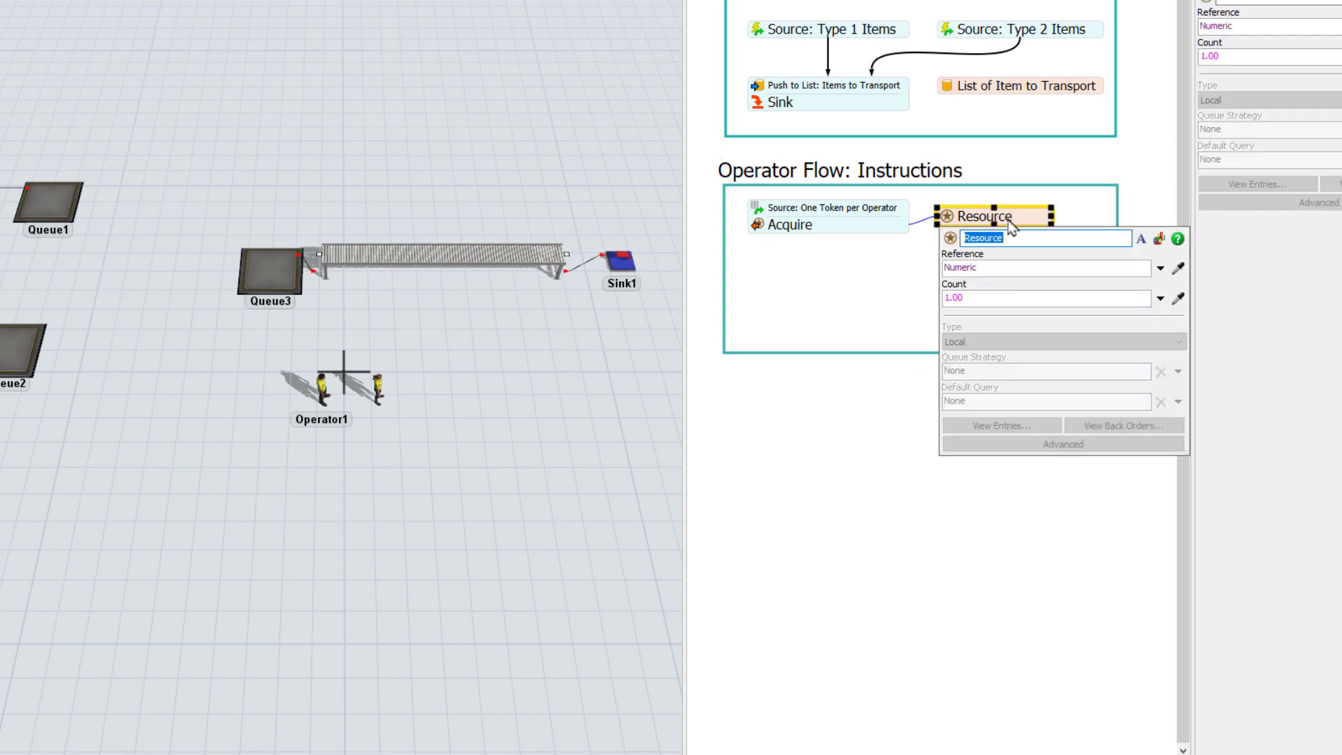
pyautogui.write('Operator')
pyautogui.click(1177, 267)
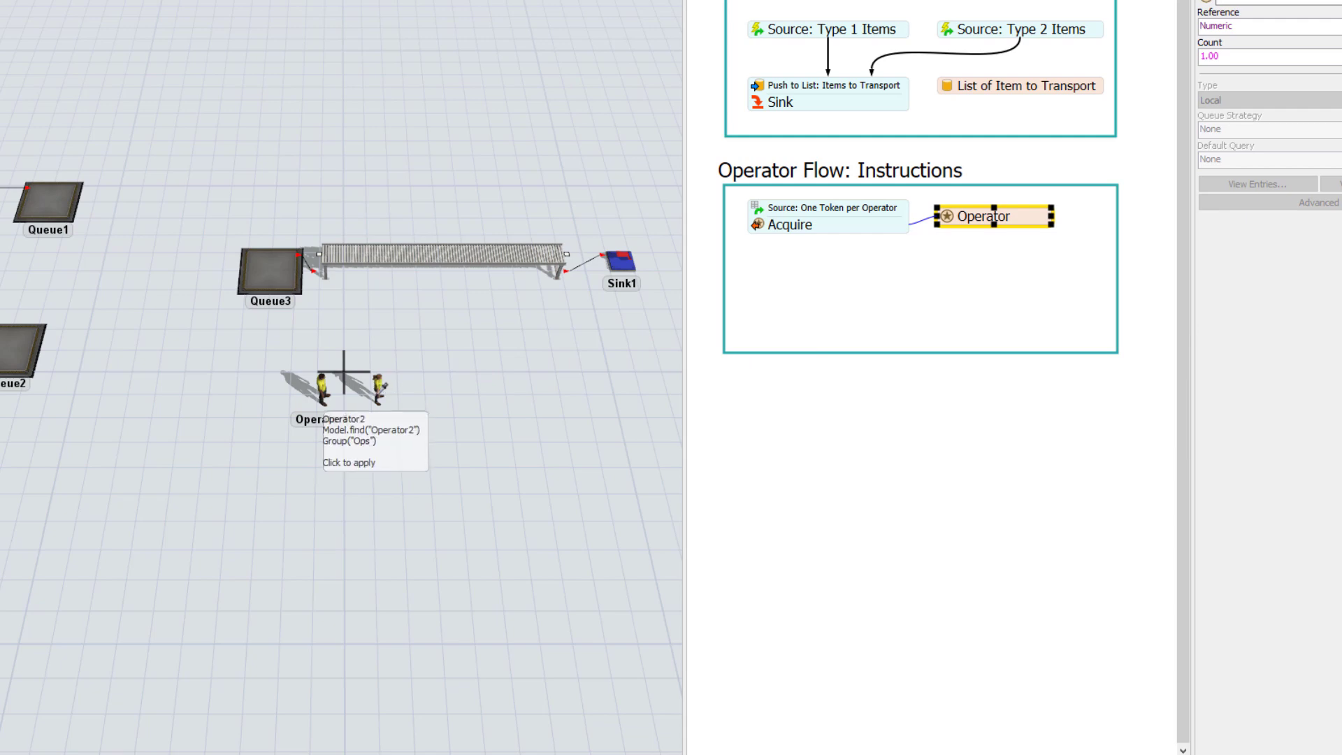
pyautogui.click(383, 386)
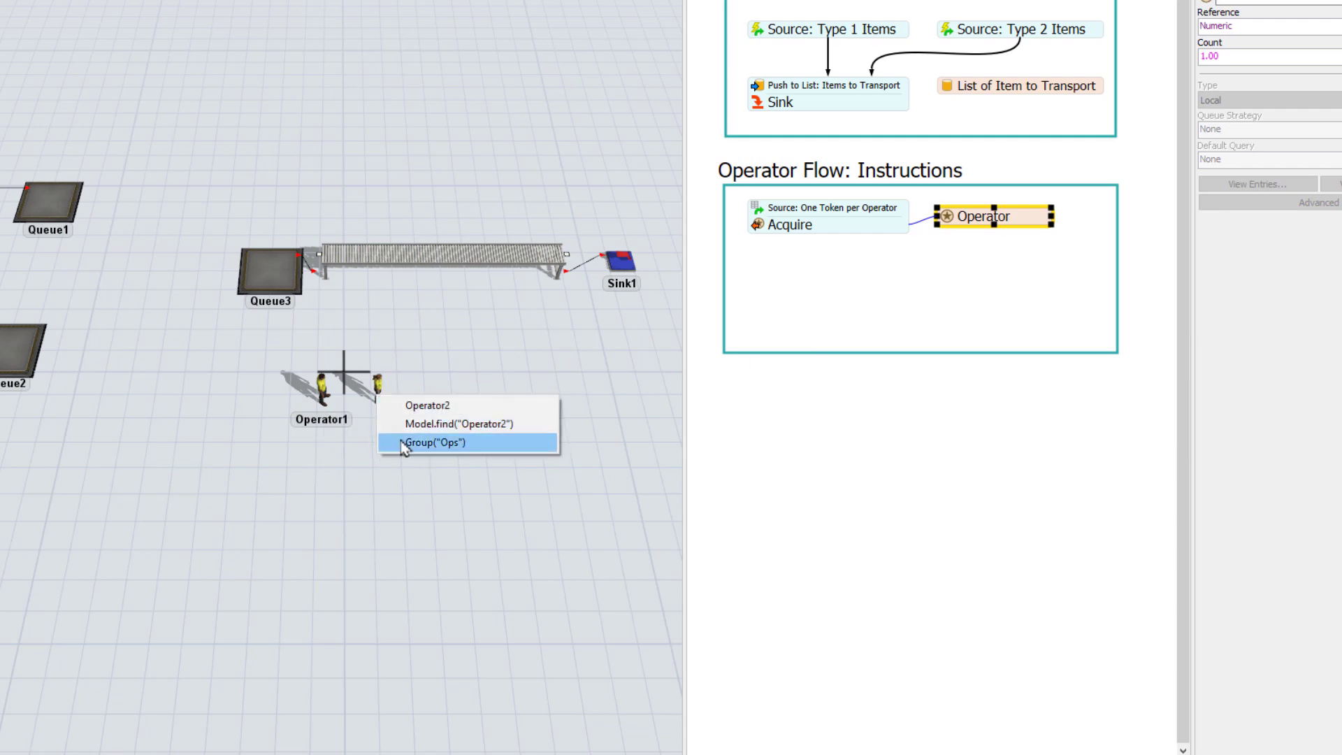
pyautogui.click(418, 443)
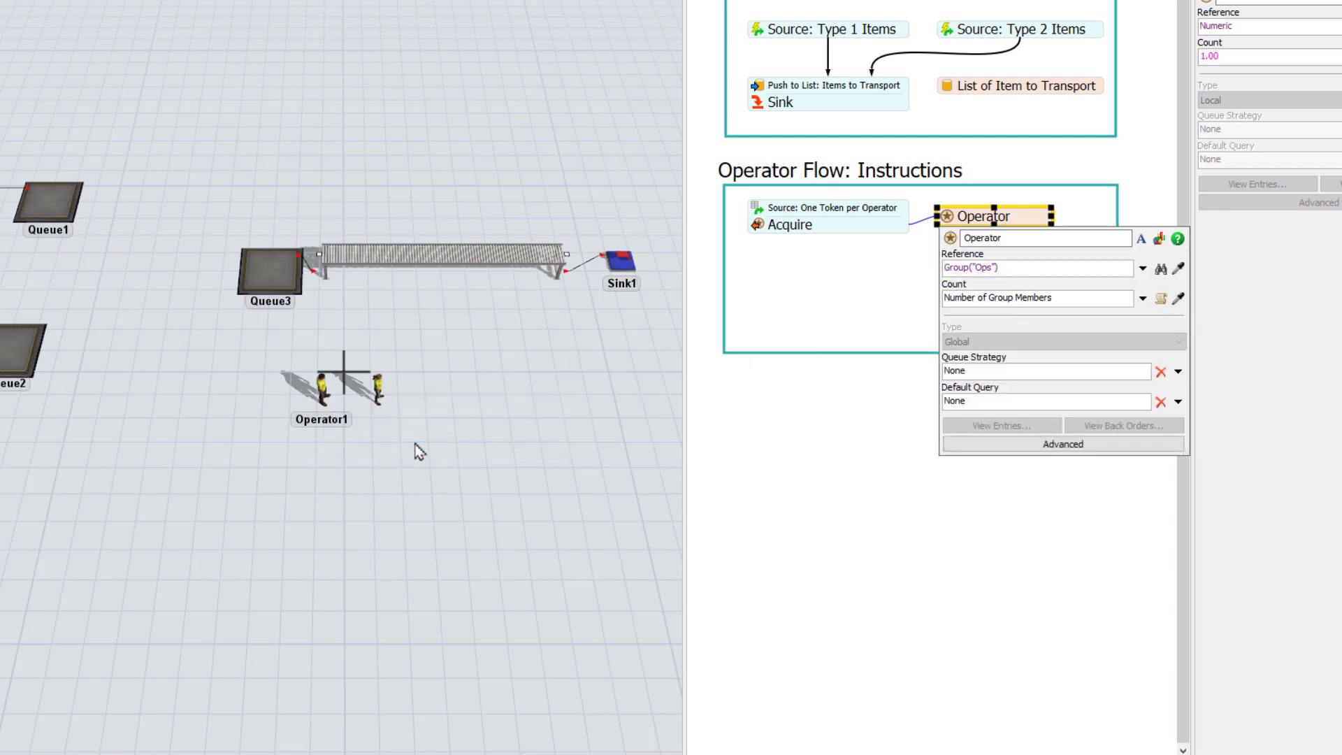
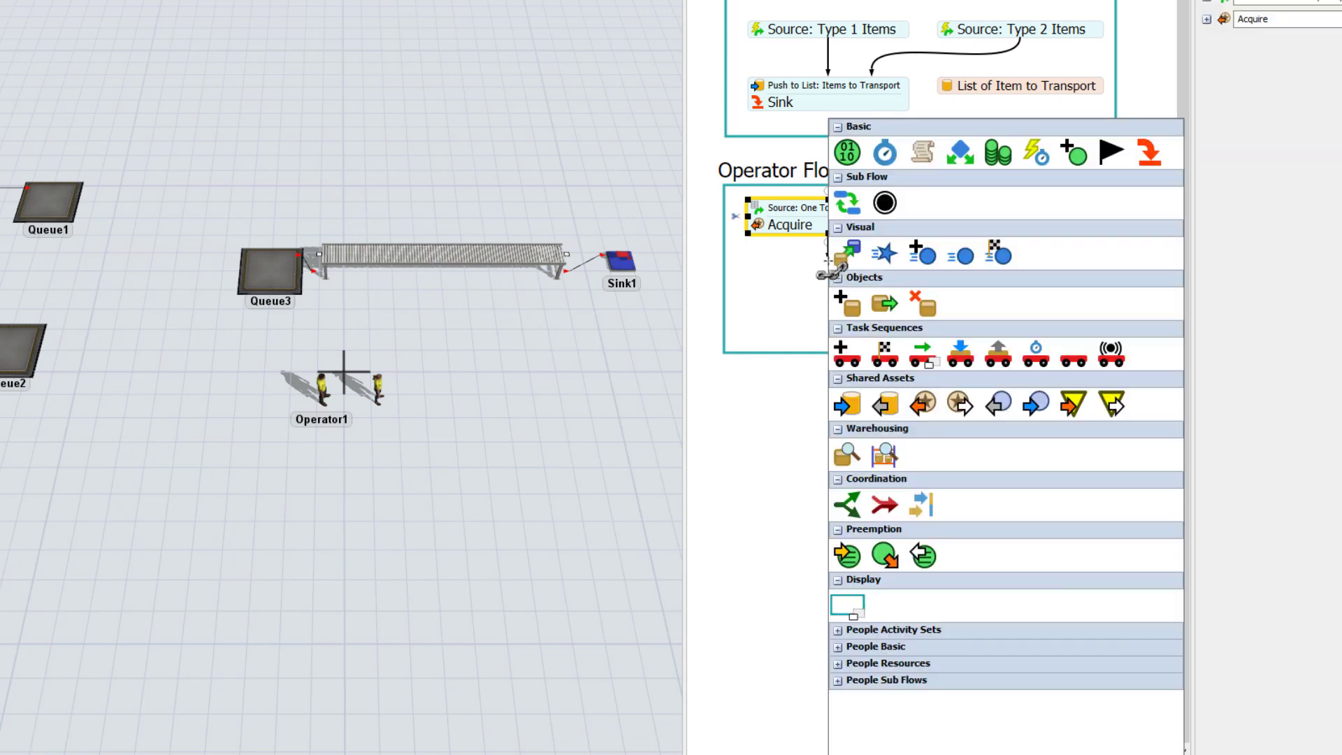
# Add a Pull from List activity below Acquire, fit it to the column width, and link it to List of Item to Transport.
pyautogui.click(886, 406)
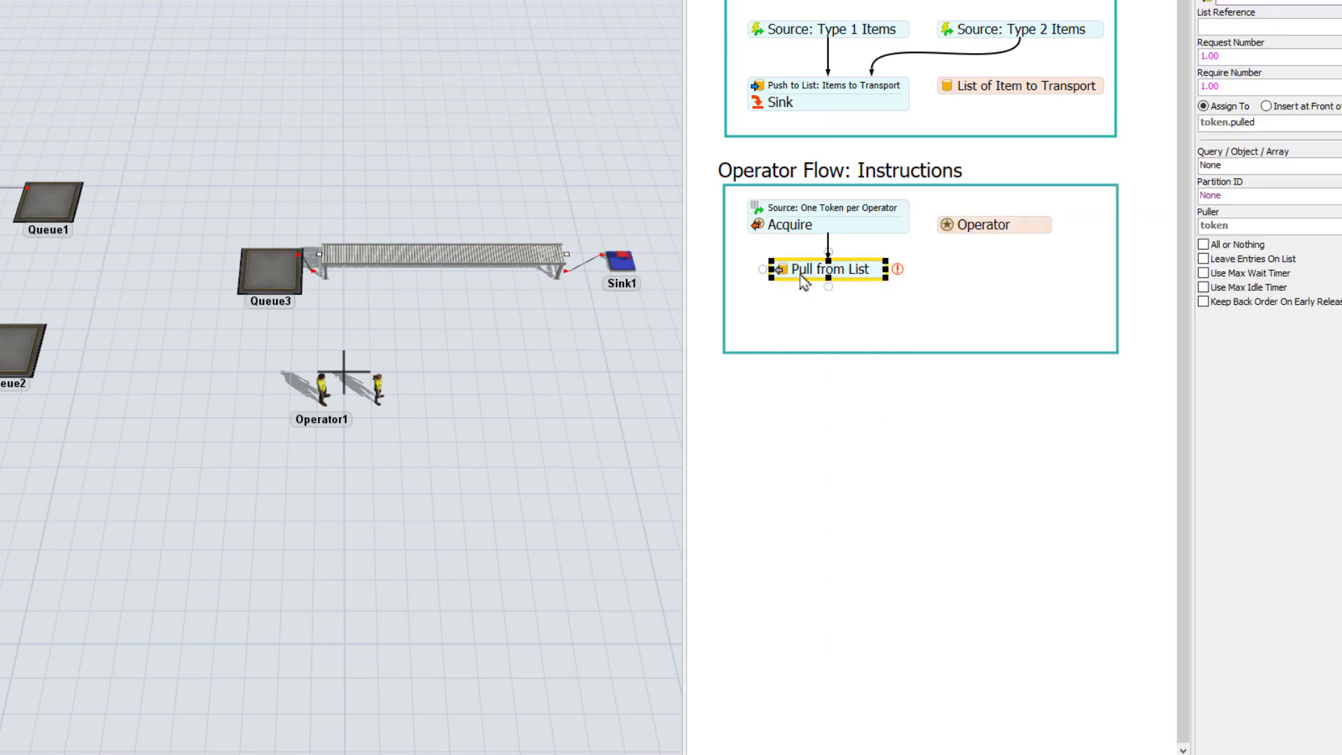
pyautogui.moveTo(804, 281); pyautogui.dragTo(782, 282)
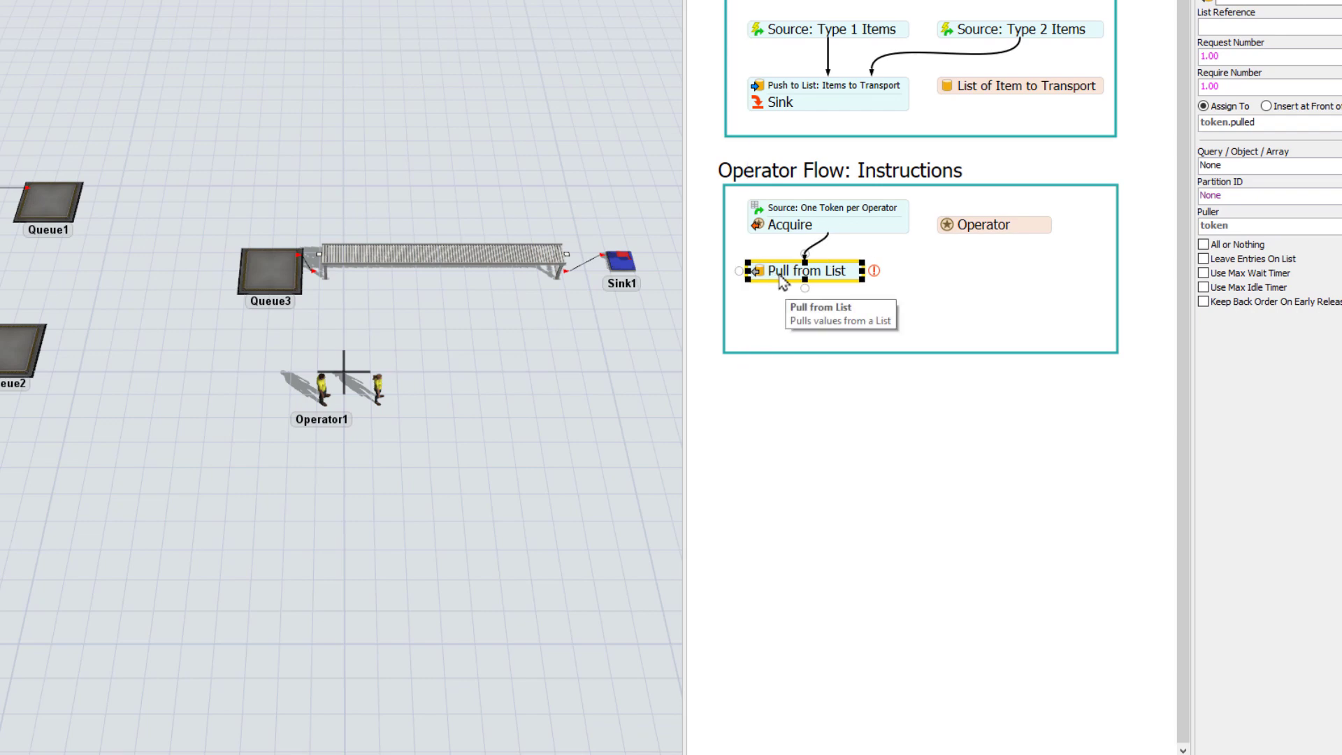
pyautogui.moveTo(863, 270); pyautogui.dragTo(909, 270)
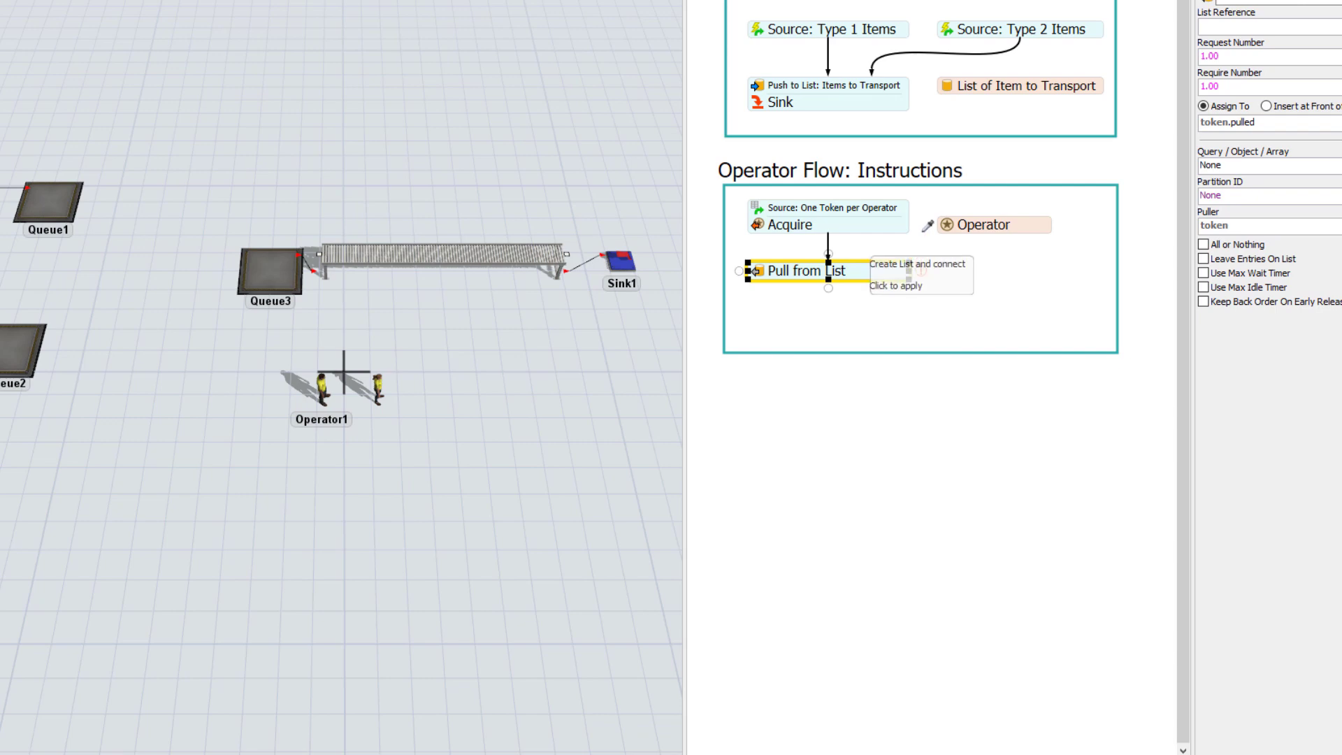
pyautogui.click(921, 270)
pyautogui.click(951, 89)
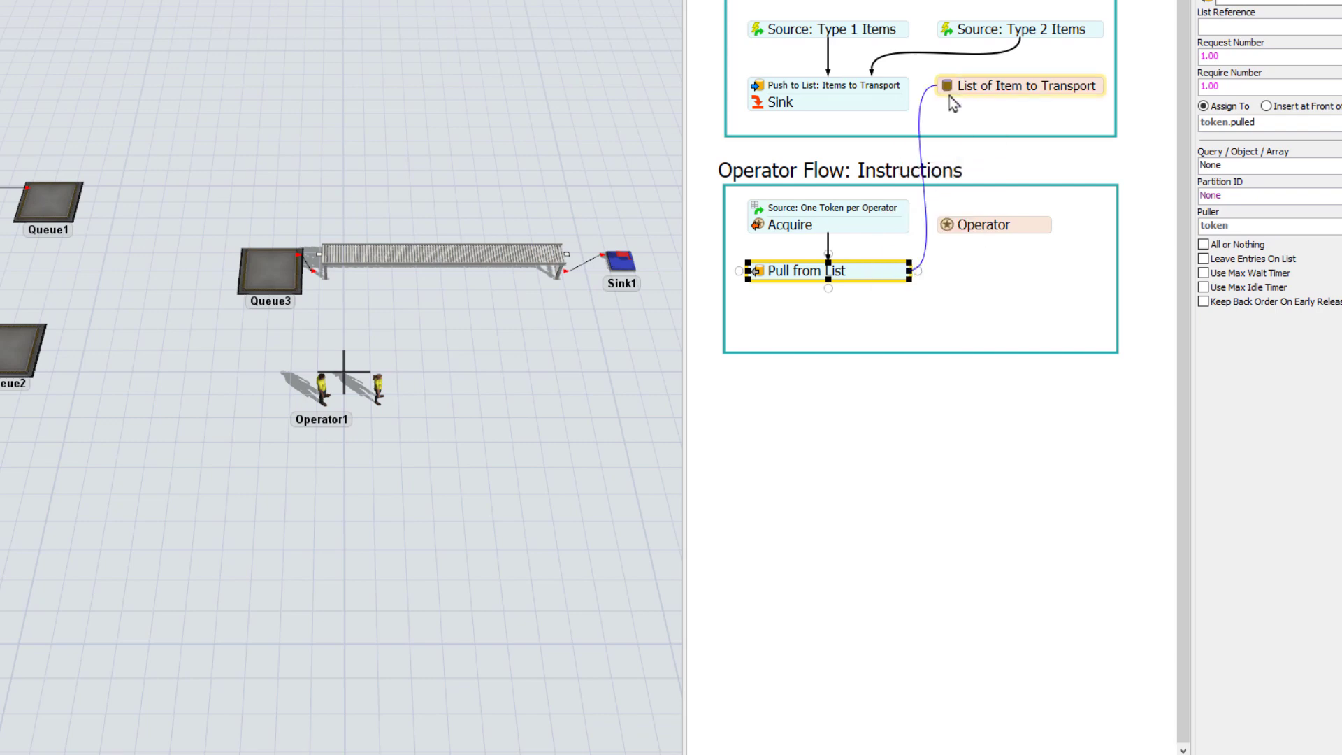
# Rename the Pull from List activity as "Pull from List: Type 1 Items".
pyautogui.doubleClick(873, 277)
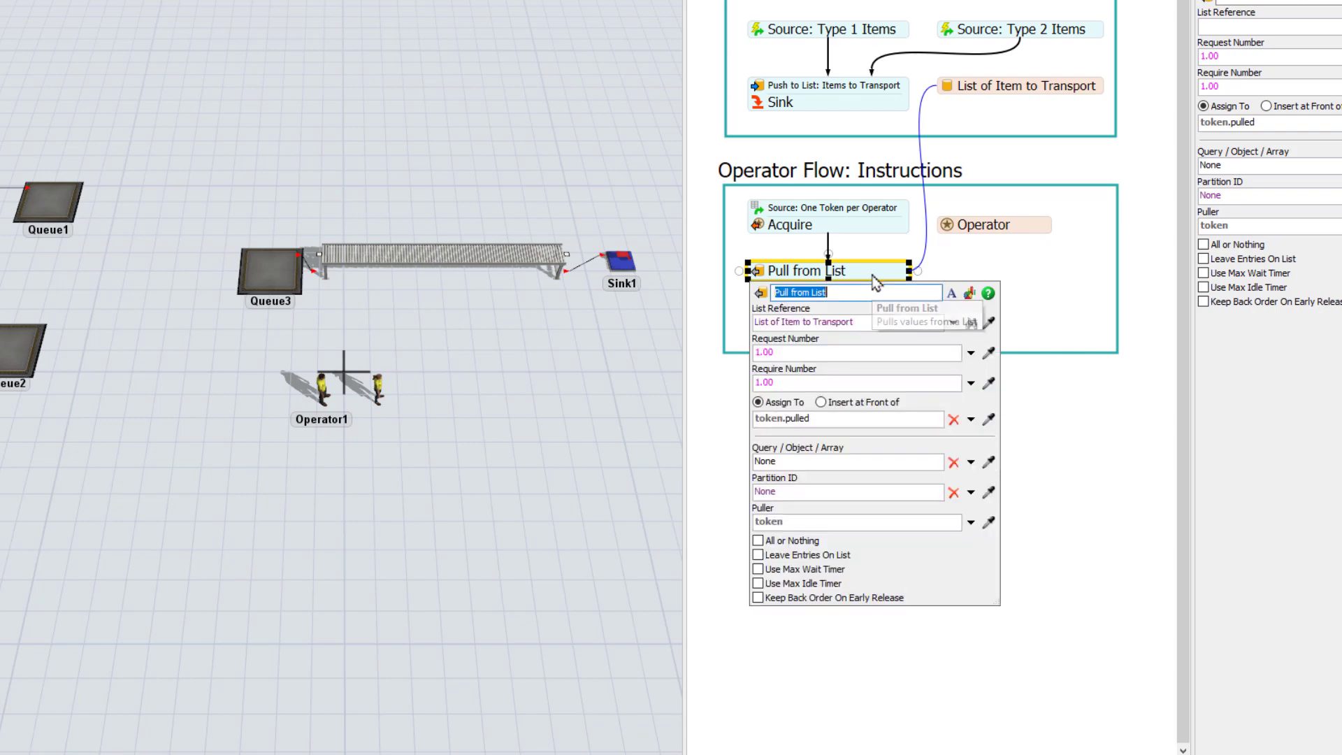
pyautogui.click(856, 292)
pyautogui.write(': Typ')
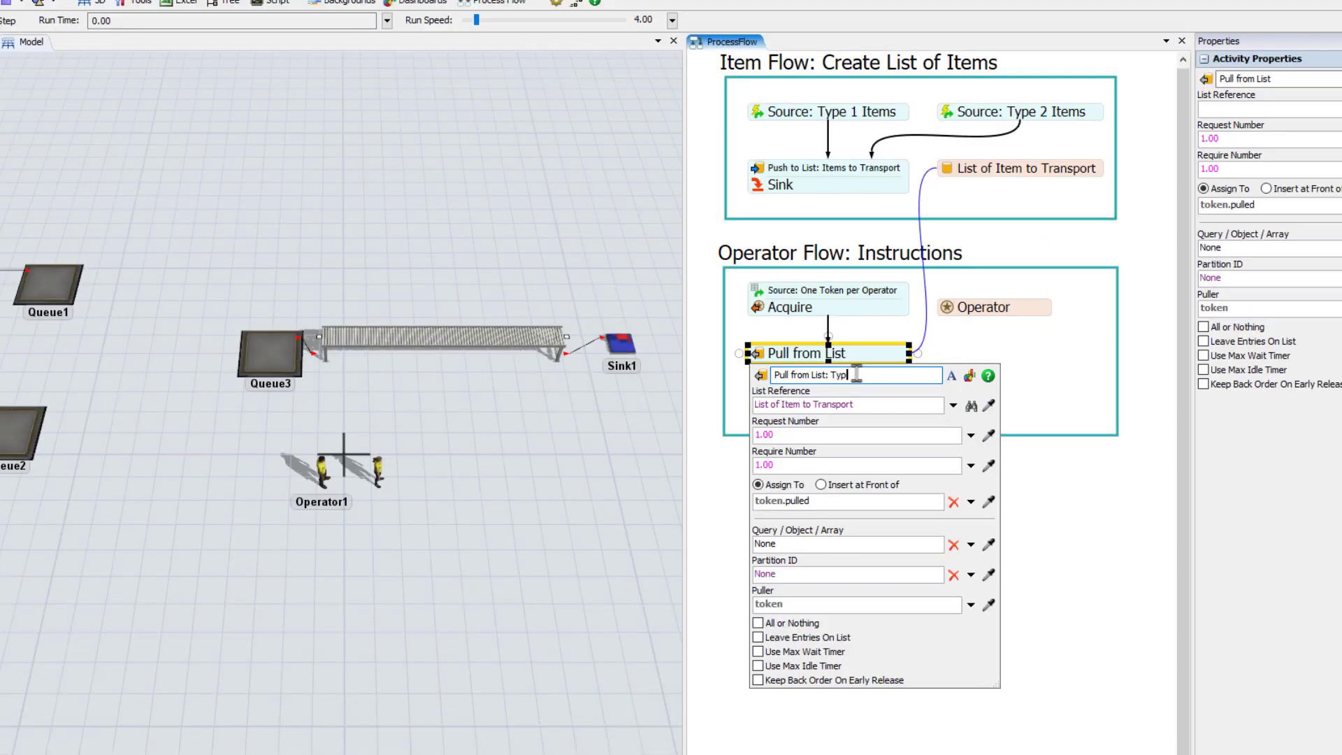
pyautogui.write('e 1 Items')
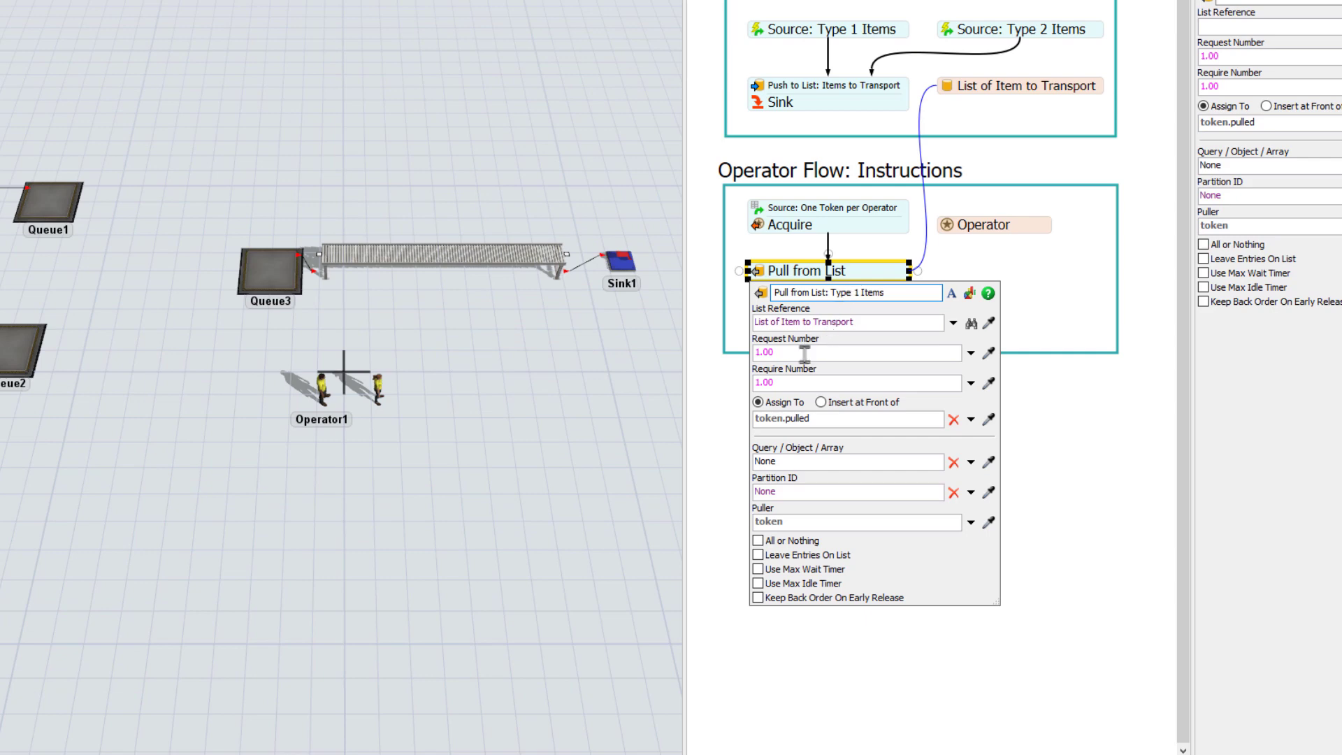
# Set the pull activity's request and require numbers to 2 and assign the pulled entries to token.Type1Items.
pyautogui.moveTo(805, 353); pyautogui.dragTo(748, 349)
pyautogui.write('2')
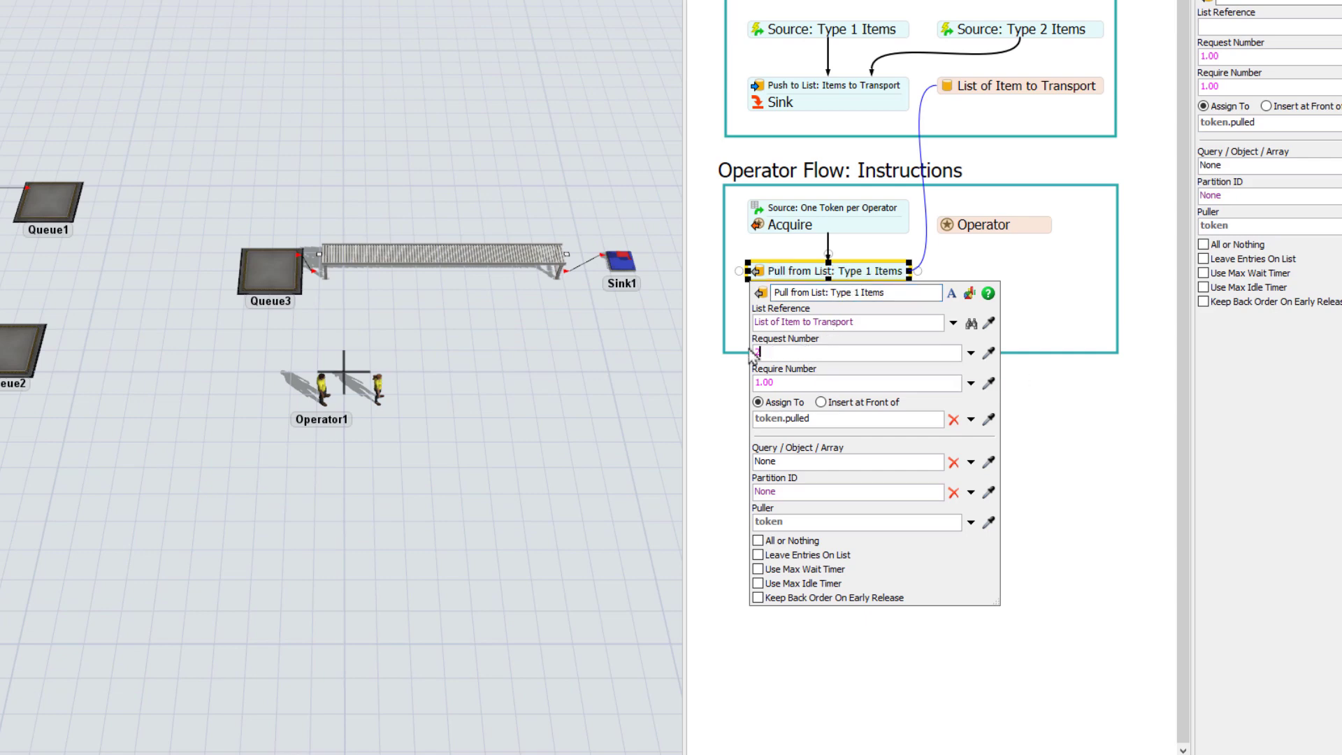
pyautogui.moveTo(775, 382); pyautogui.dragTo(746, 381)
pyautogui.write('2')
pyautogui.click(826, 417)
pyautogui.write('Type1Items')
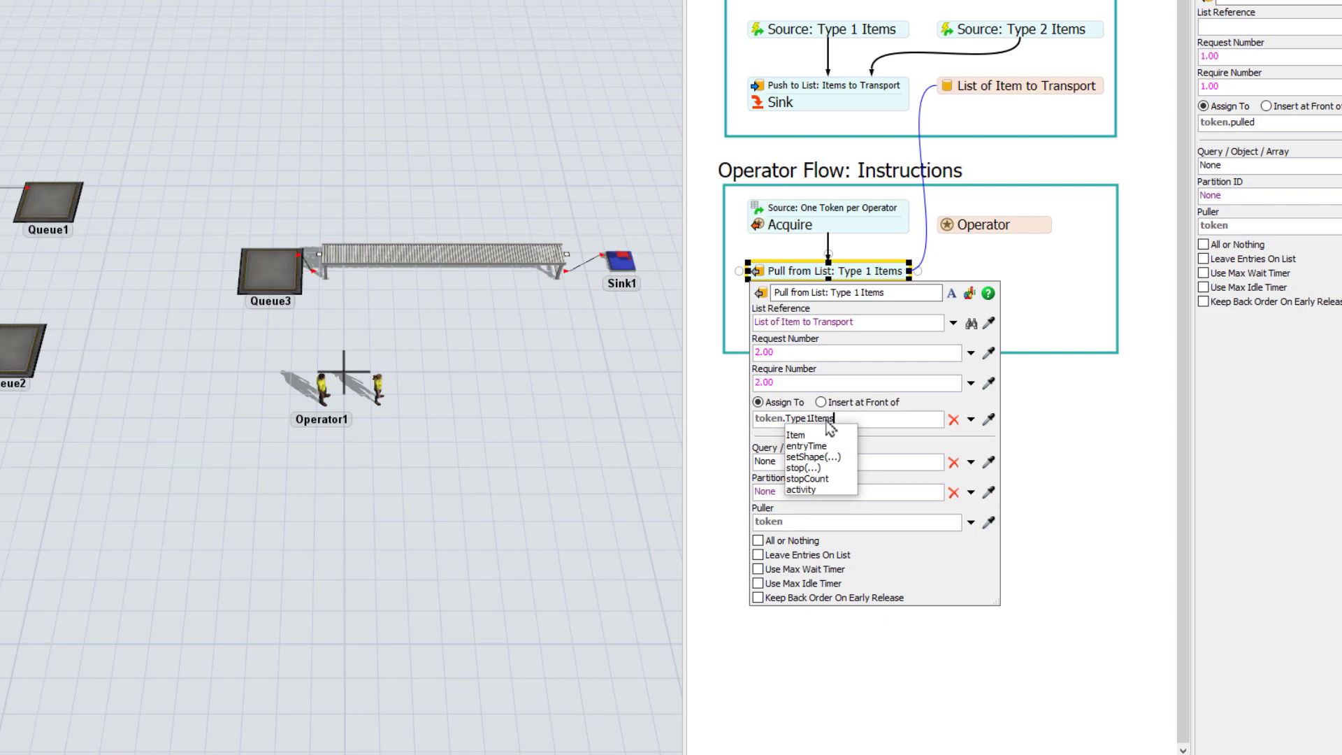
# Filter the pull activity with the query WHERE Type = 1.
pyautogui.click(864, 462)
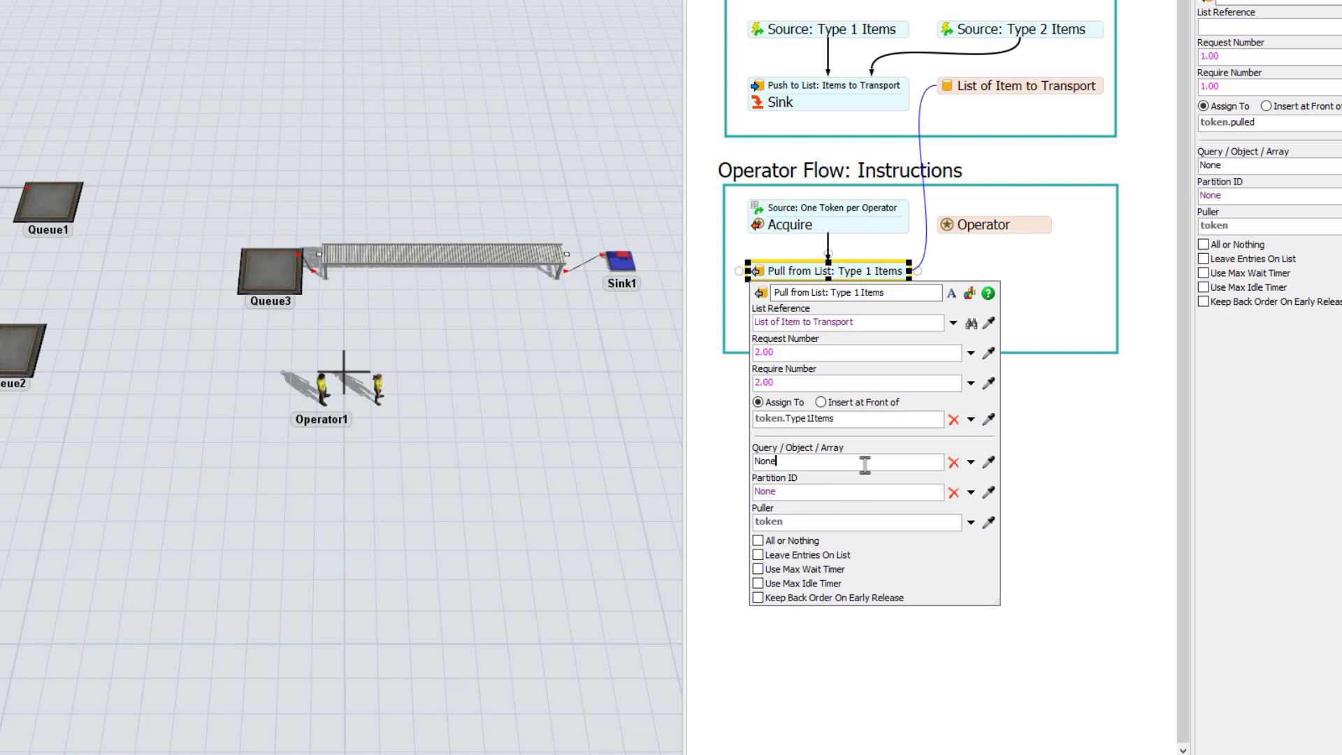
pyautogui.click(970, 462)
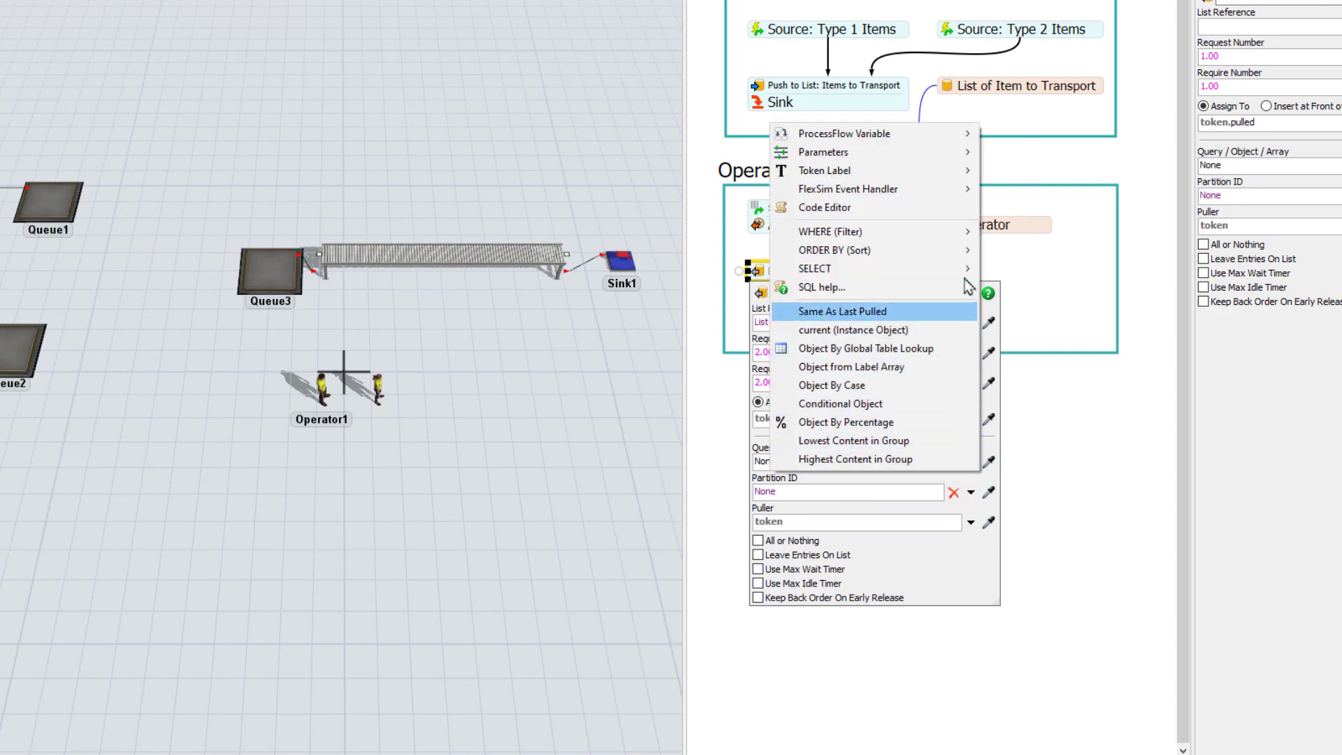
pyautogui.moveTo(969, 238)
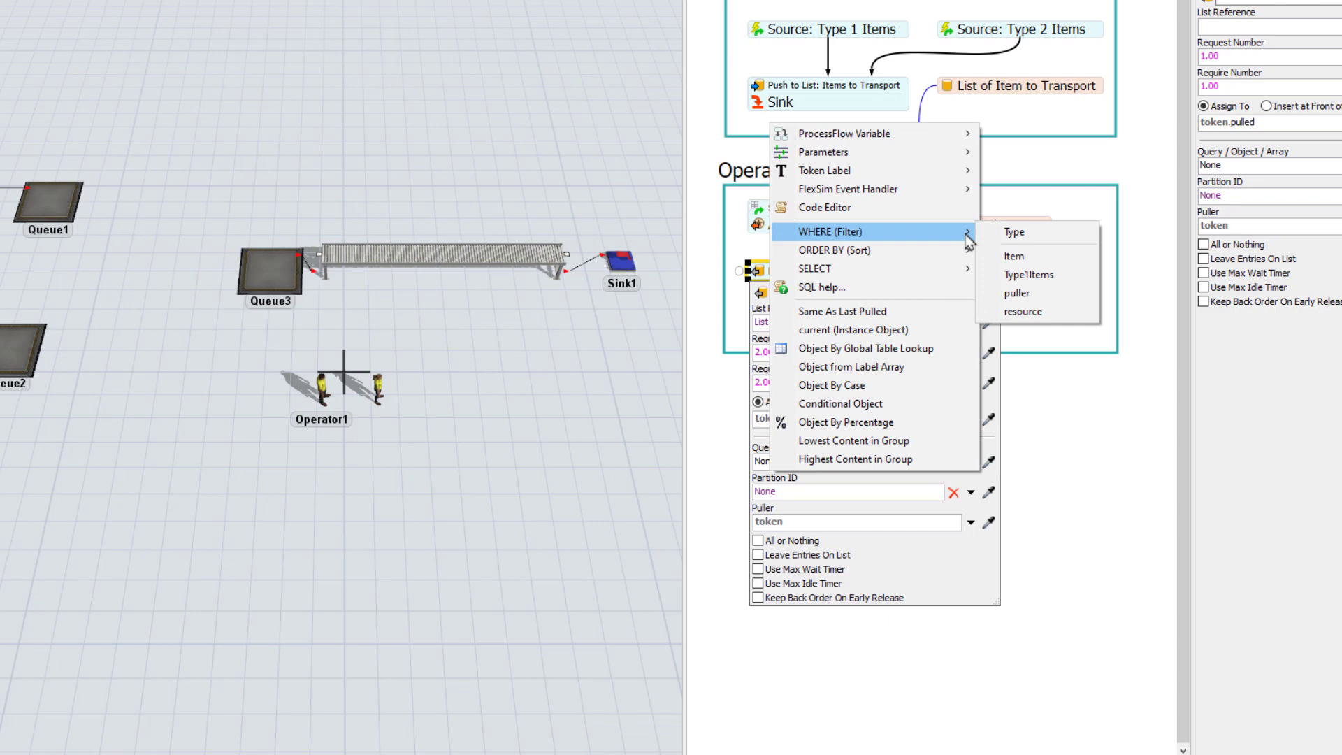
pyautogui.click(1036, 233)
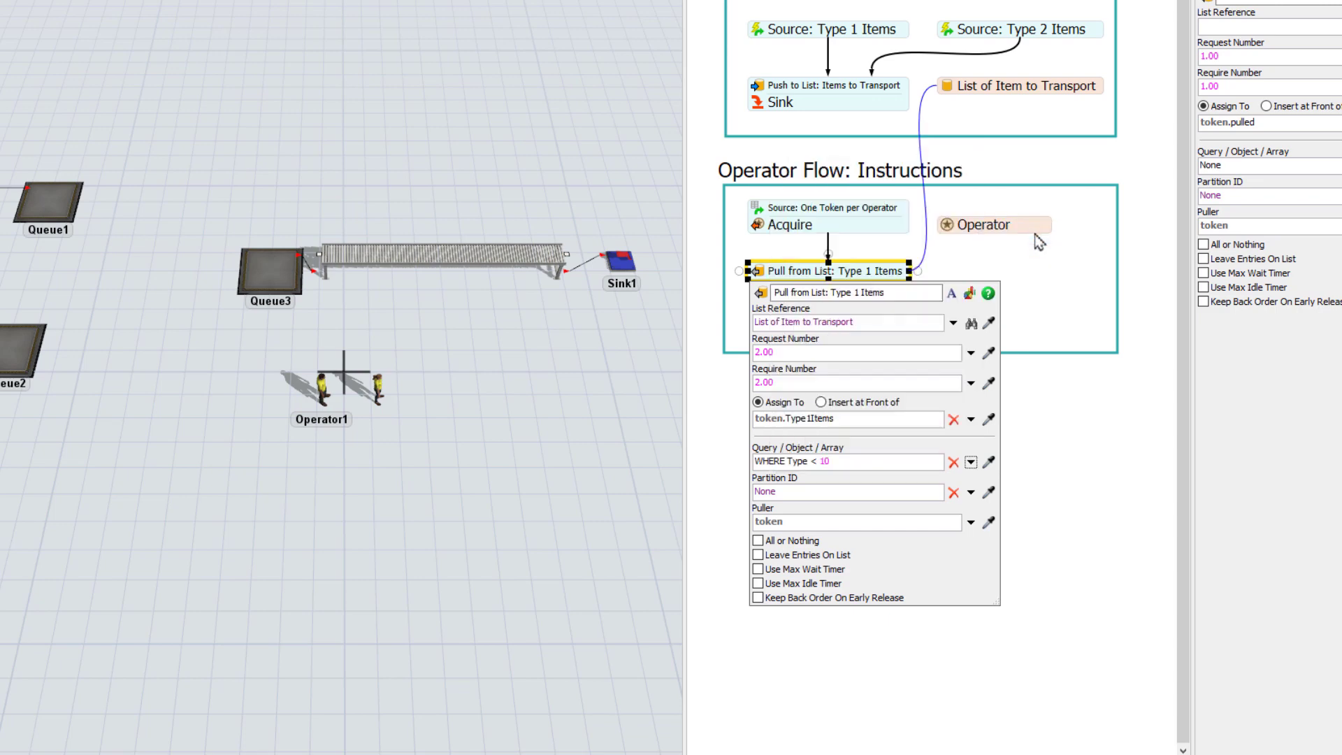
pyautogui.moveTo(832, 464); pyautogui.dragTo(812, 461)
pyautogui.write('=')
pyautogui.click(729, 485)
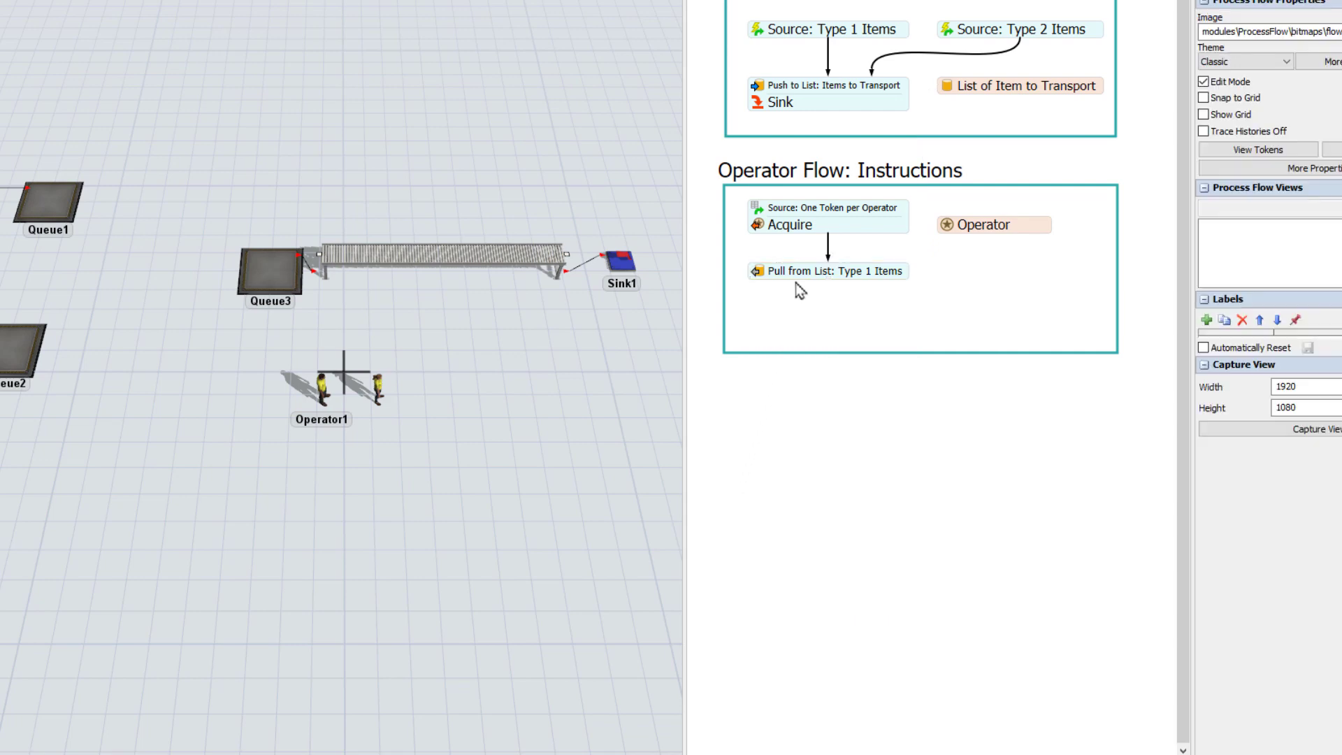
# Attach a Run Sub Flow activity beneath the Type 1 pull and link it to a new Start activity below the Operator Flow frame.
pyautogui.moveTo(795, 283); pyautogui.dragTo(798, 292)
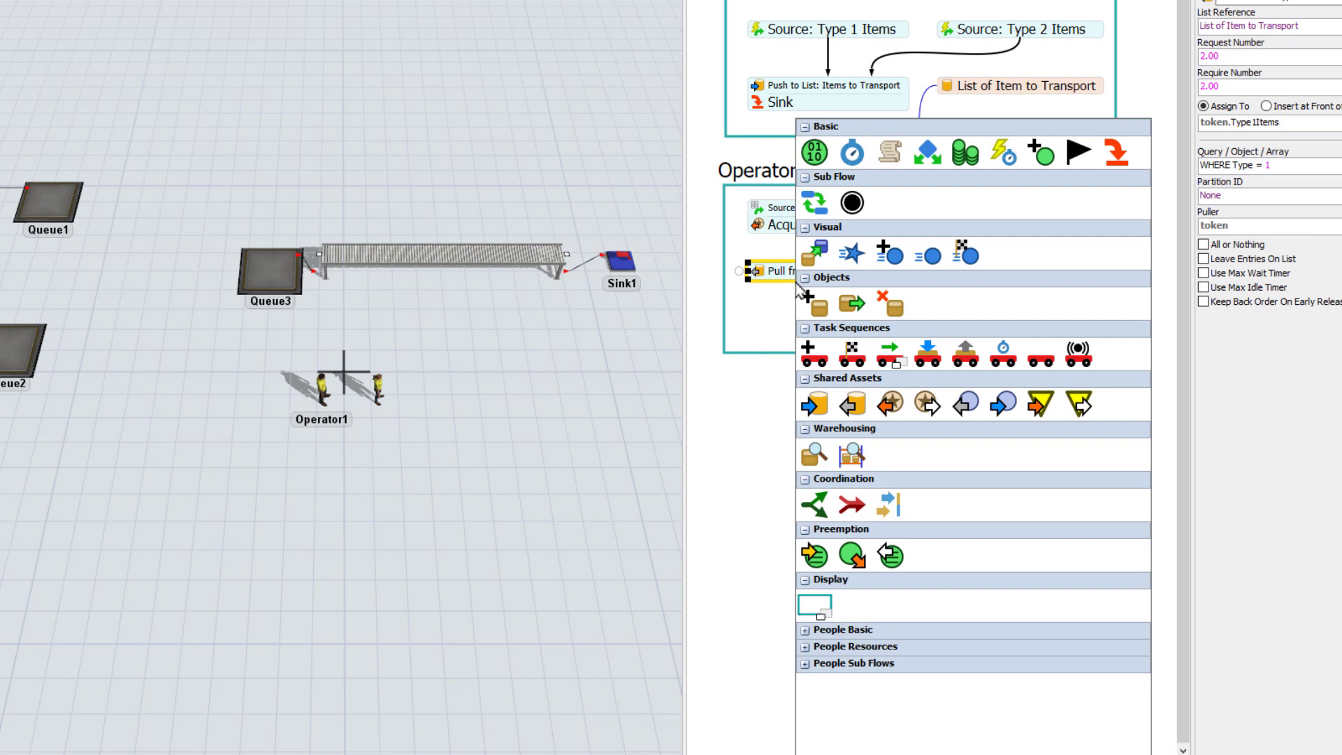
pyautogui.moveTo(799, 292); pyautogui.dragTo(814, 204)
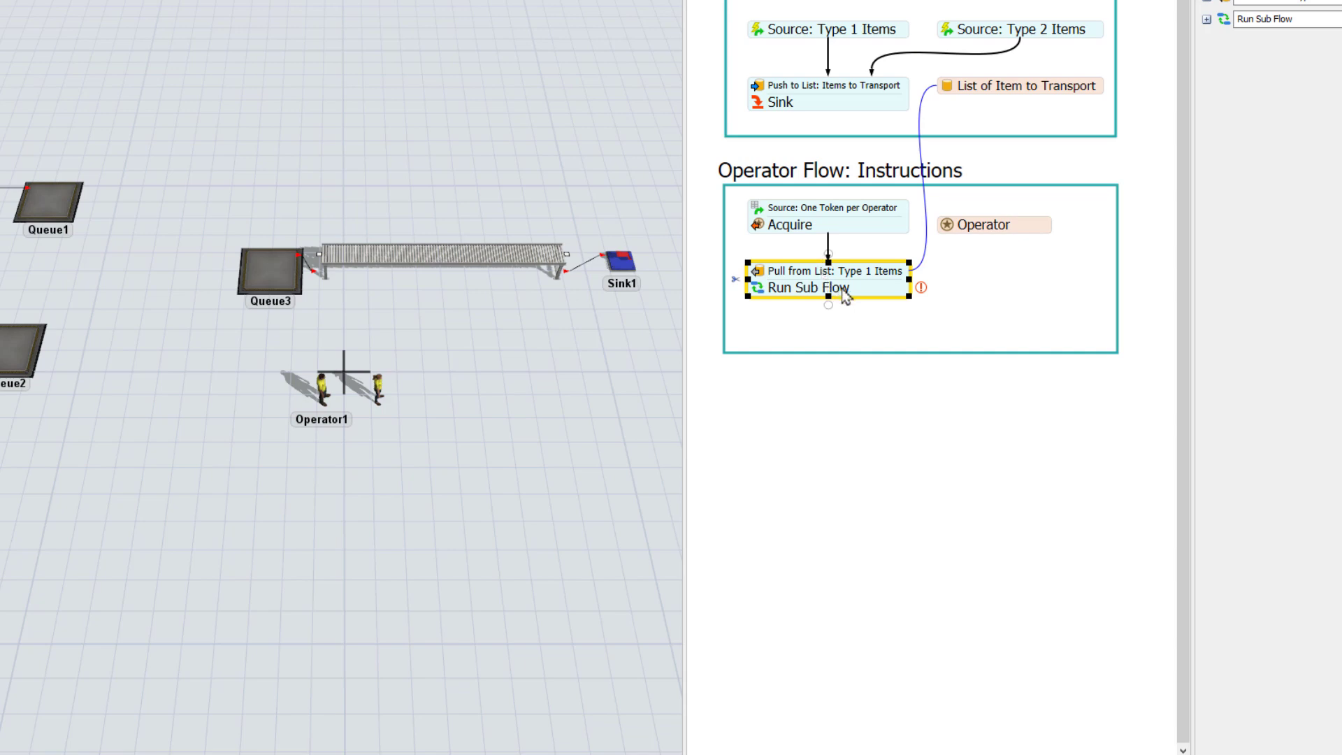
pyautogui.click(923, 290)
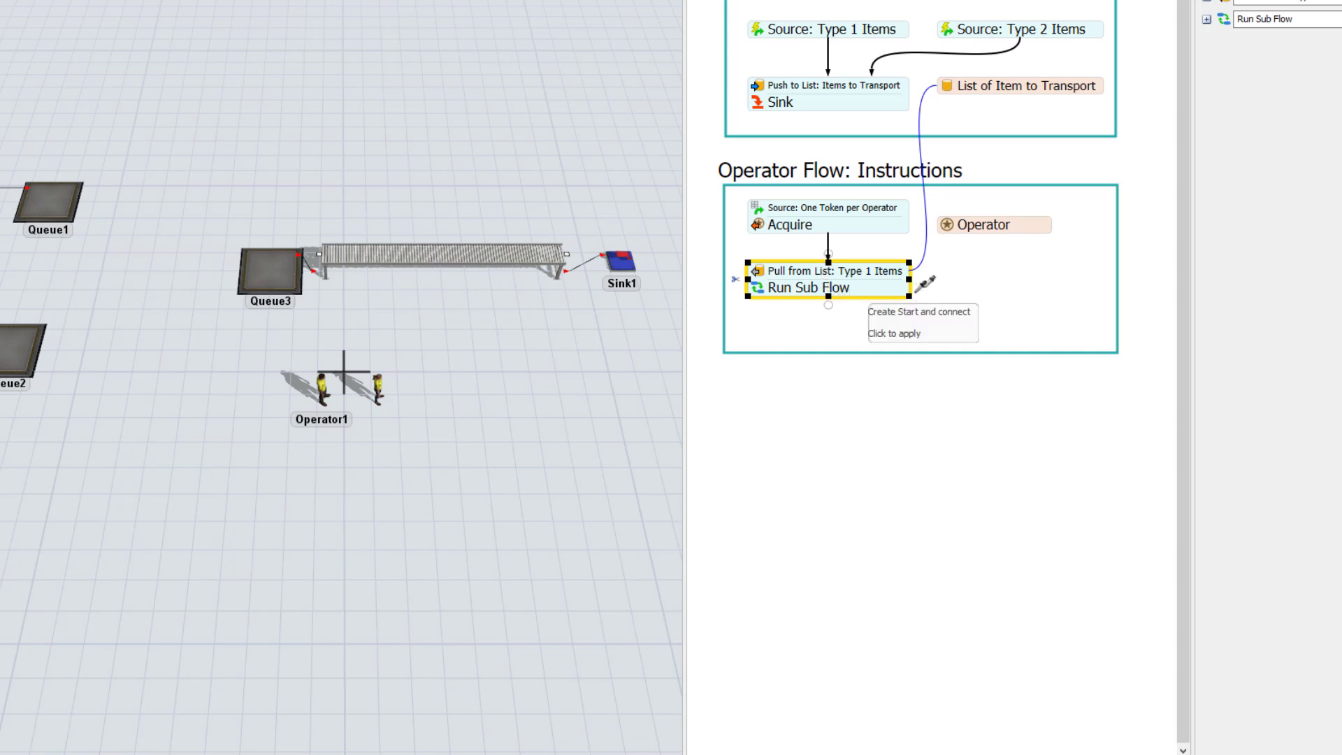
pyautogui.click(754, 412)
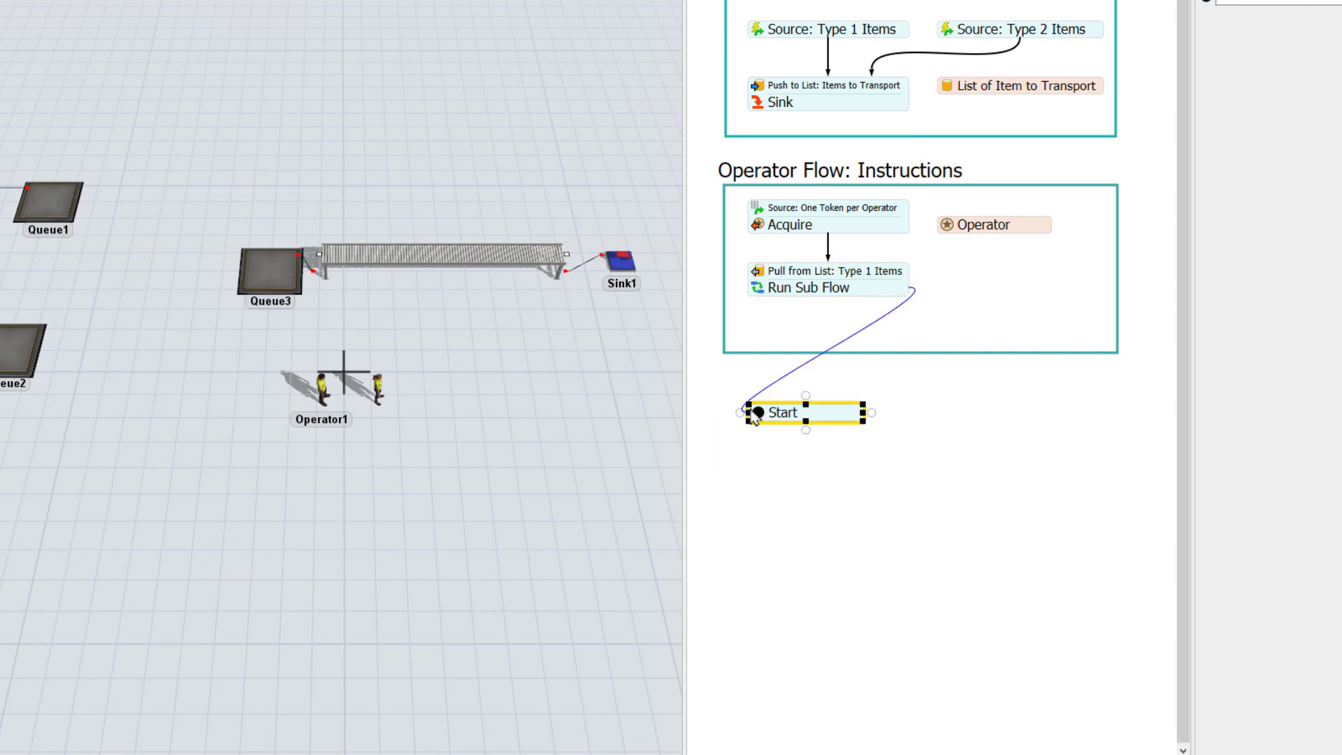
# Add a Process frame around the Start activity, widen it to match the Operator Flow frame, and move it slightly down.
pyautogui.doubleClick(727, 393)
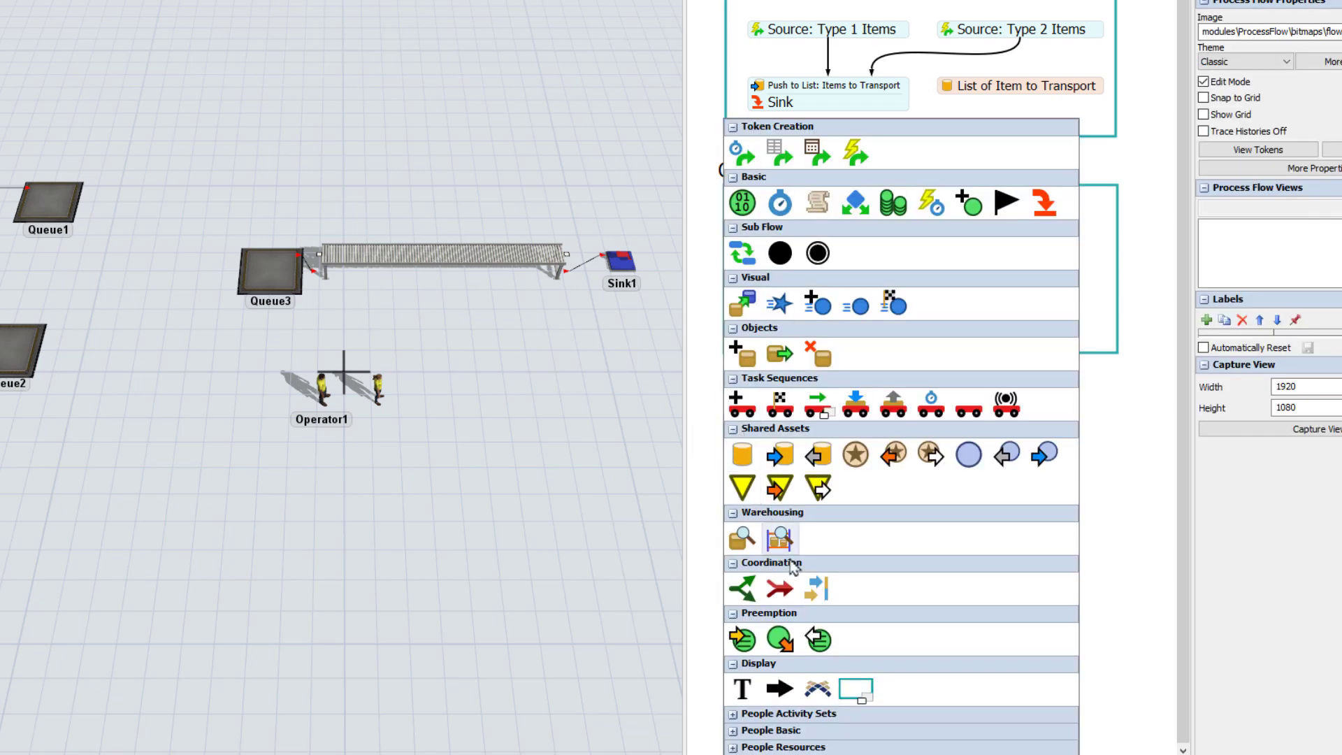
pyautogui.press('Escape')
pyautogui.doubleClick(848, 691)
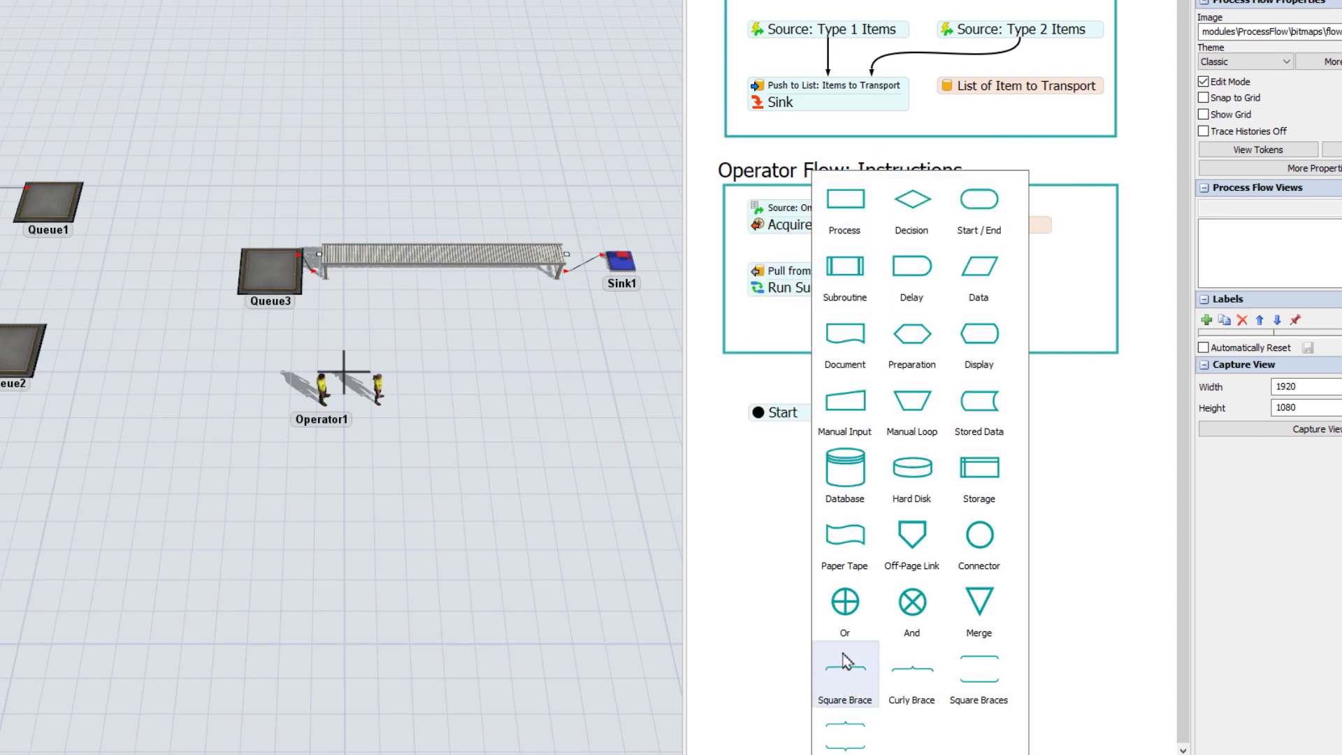
pyautogui.click(849, 202)
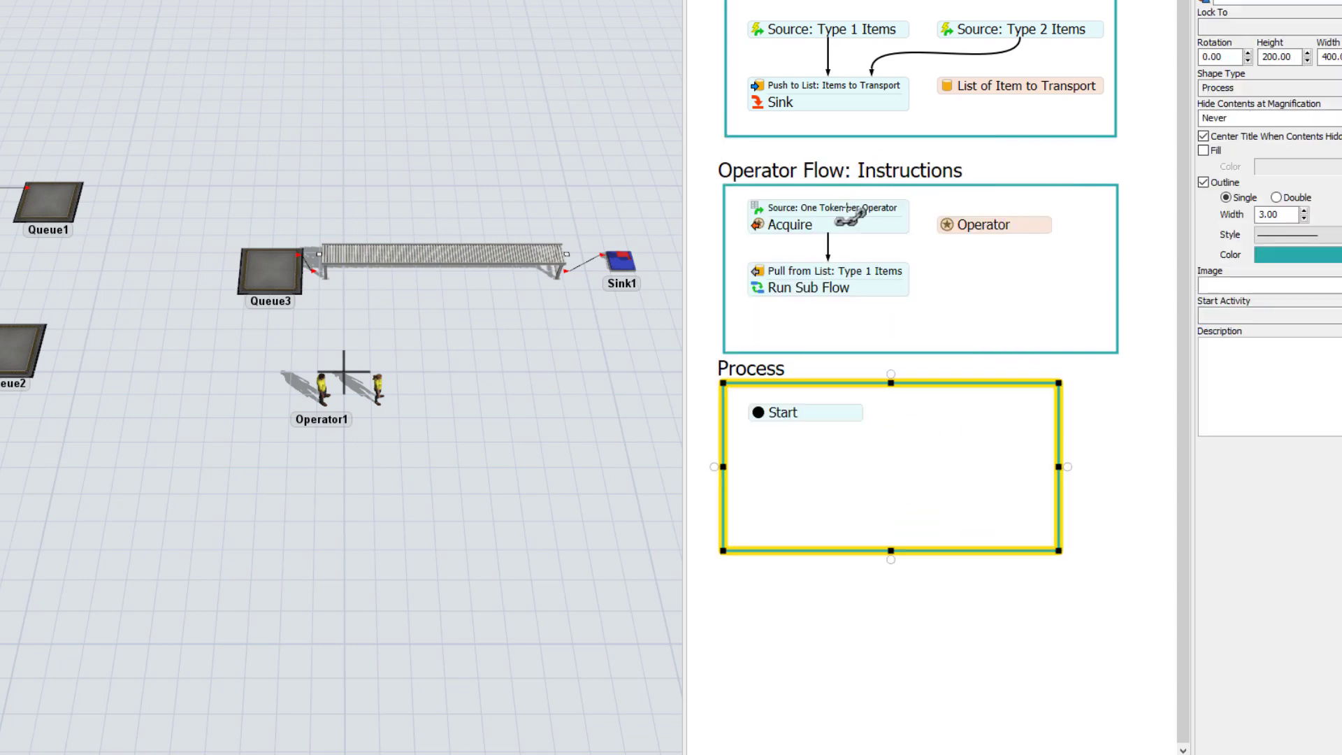
pyautogui.moveTo(1058, 466); pyautogui.dragTo(1118, 467)
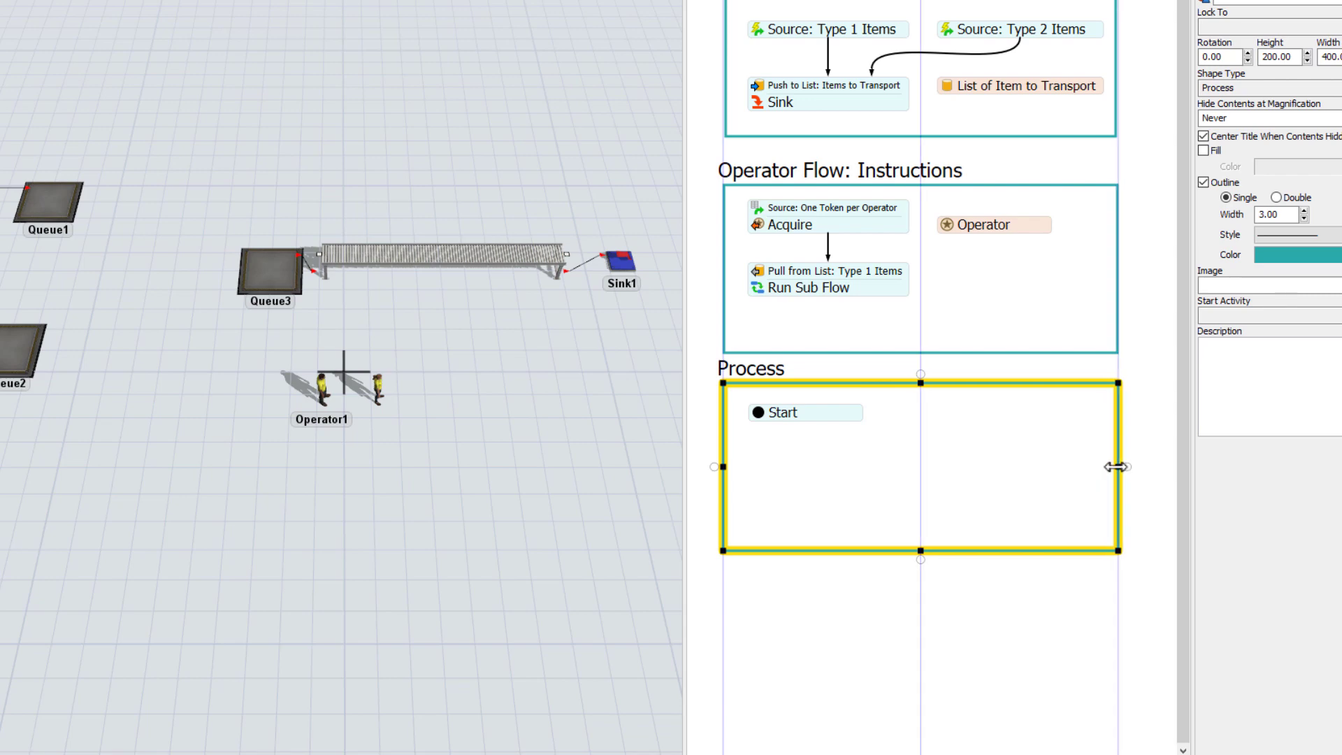
pyautogui.moveTo(816, 390); pyautogui.dragTo(761, 406)
# Rename the Process frame's title as "Sub Flow: Transport Items".
pyautogui.click(740, 392)
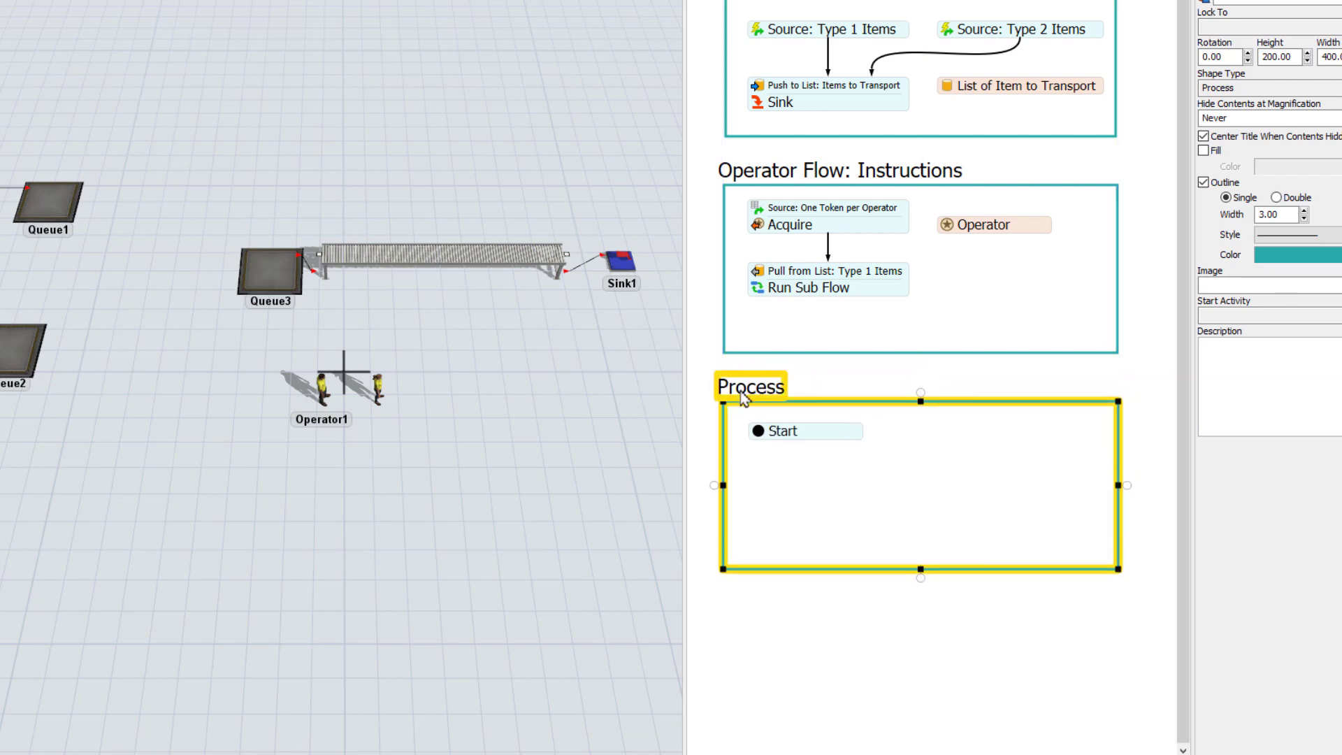
pyautogui.doubleClick(740, 392)
pyautogui.write('Sub F')
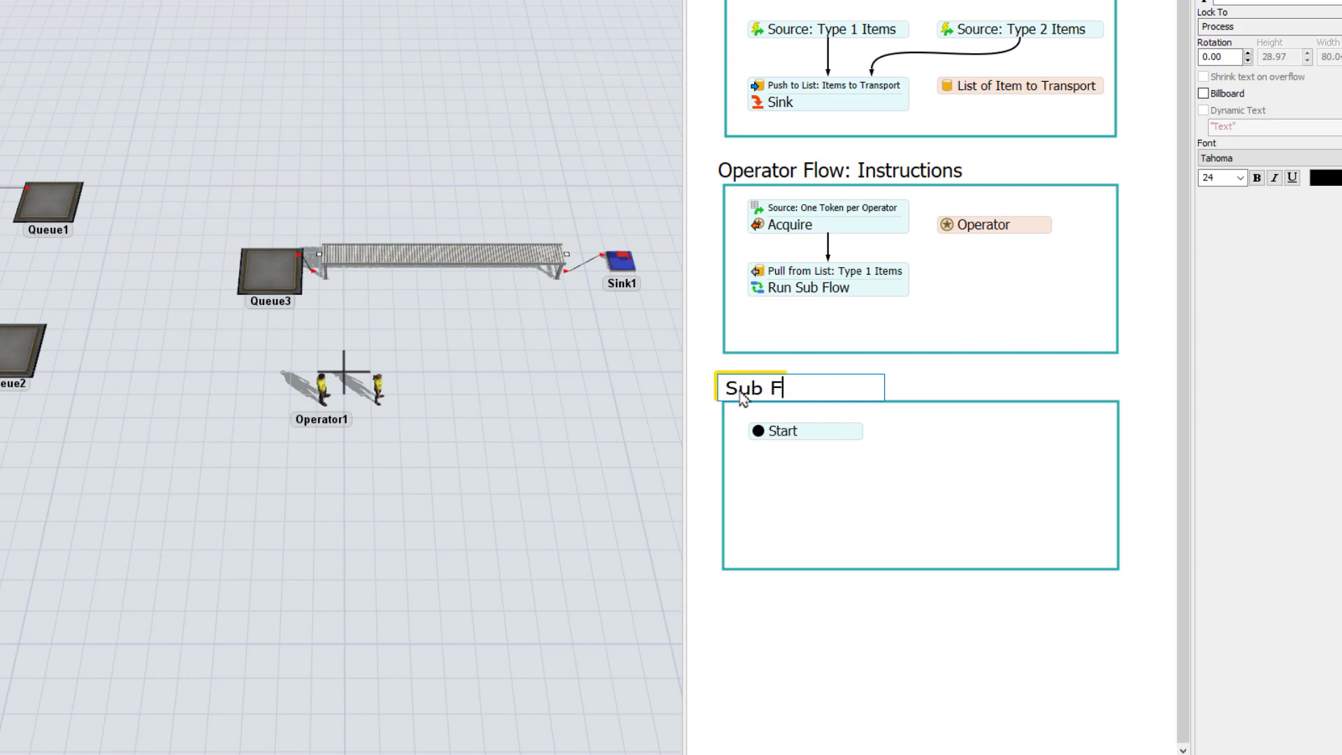
pyautogui.write('low: Transport Items')
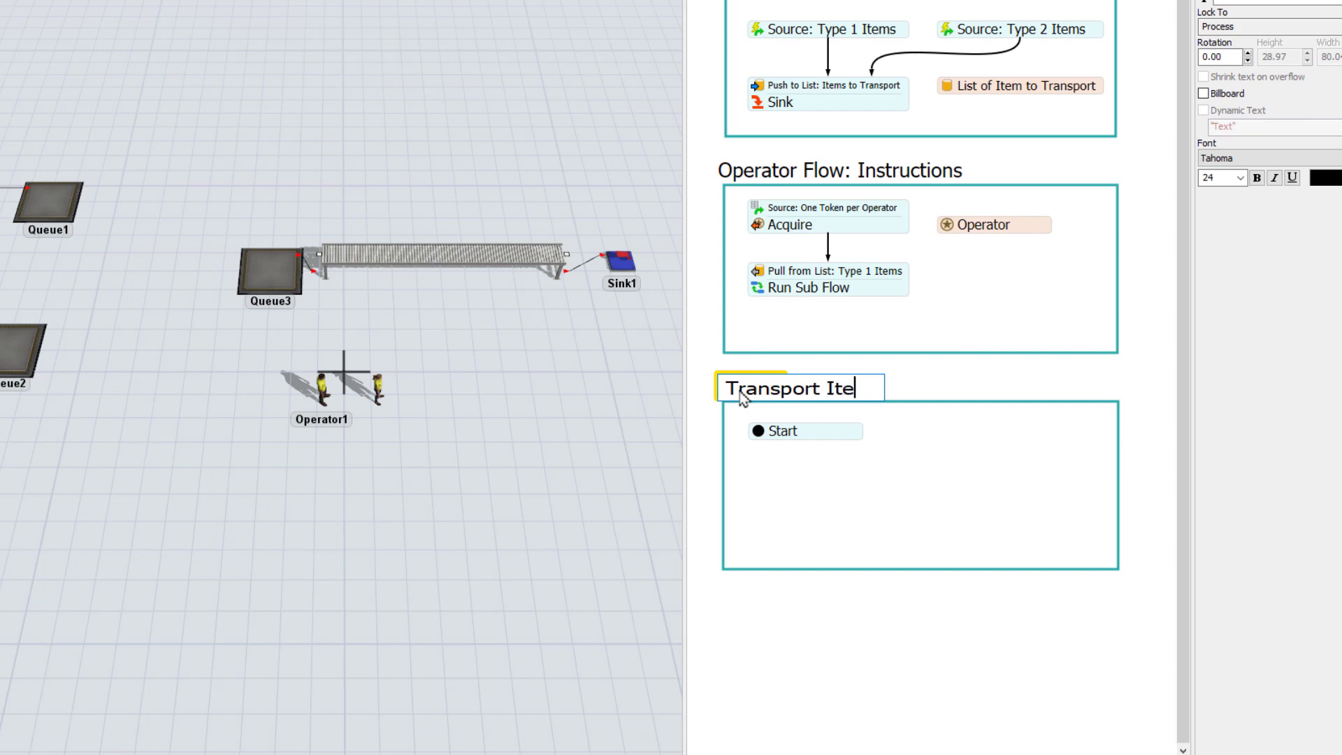
pyautogui.click(825, 408)
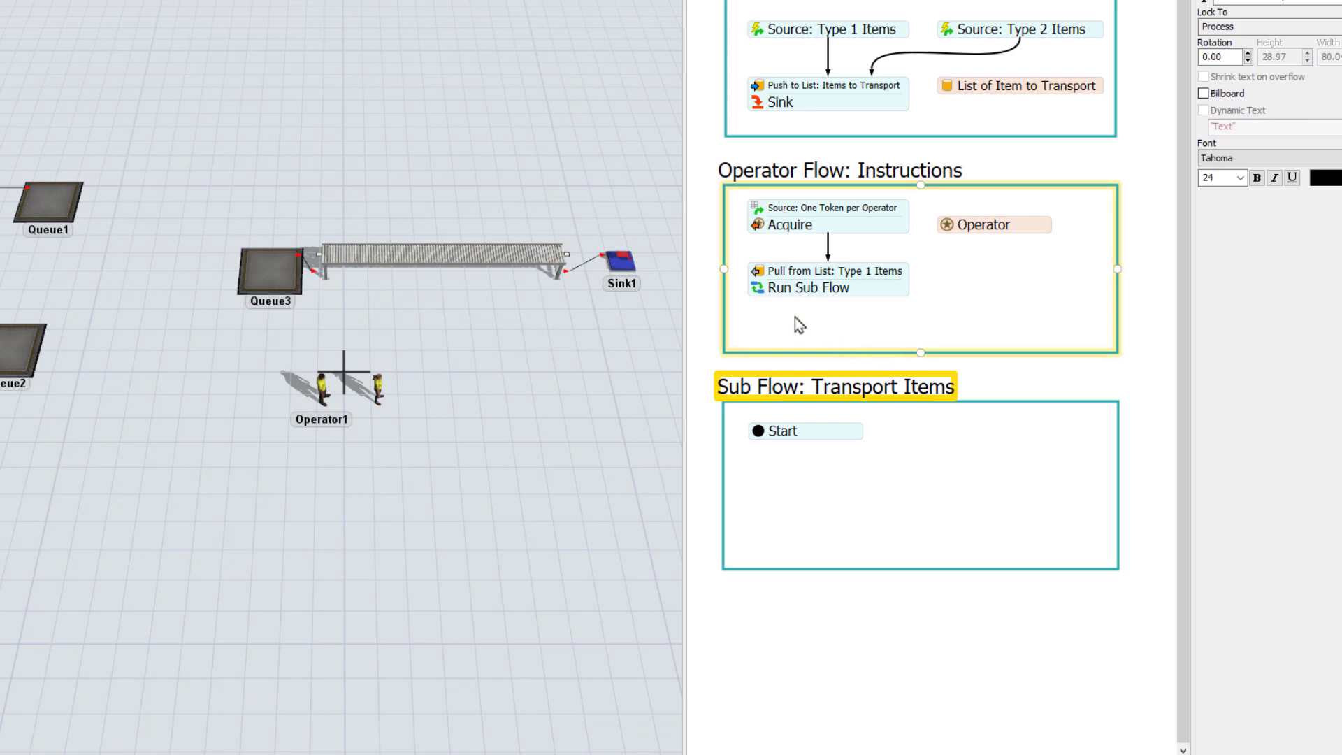
# Rename the Run Sub Flow activity as "Run Sub Flow: Transport Type 1 Items" and set its quantity to 2.
pyautogui.doubleClick(758, 299)
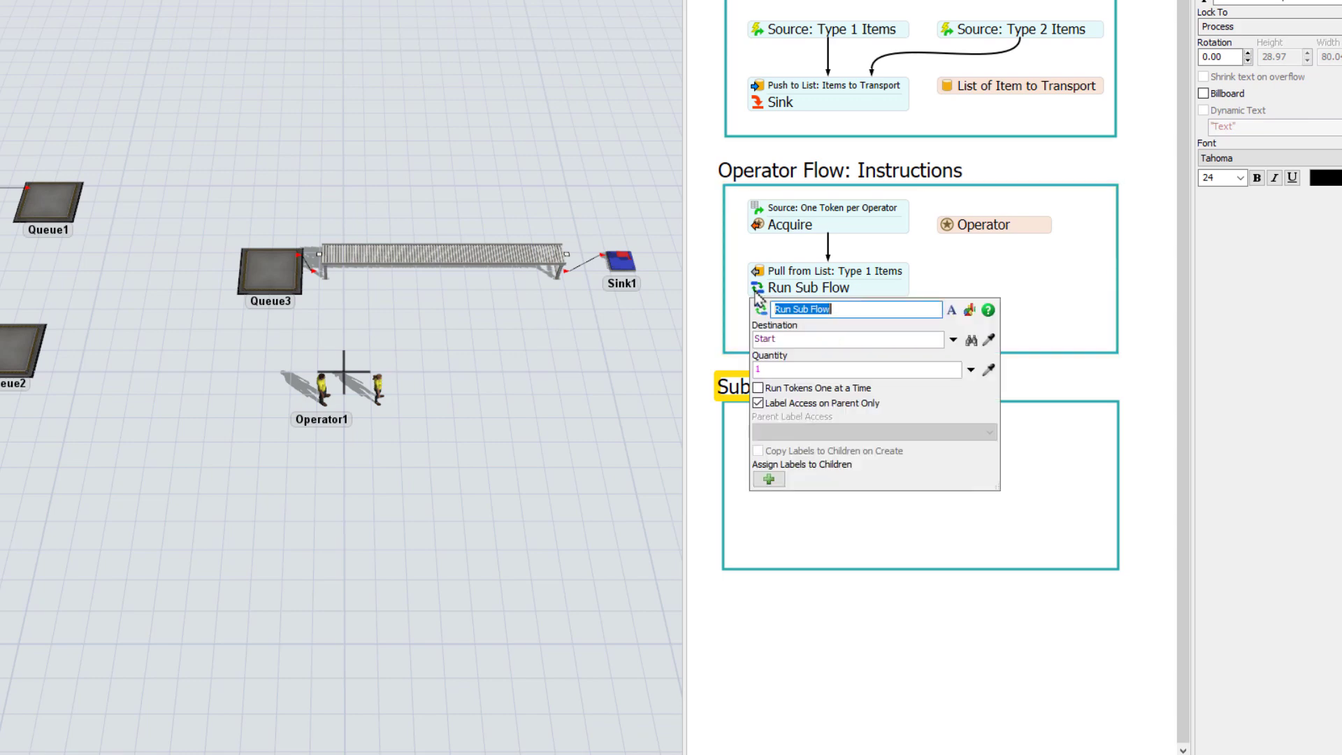
pyautogui.click(843, 311)
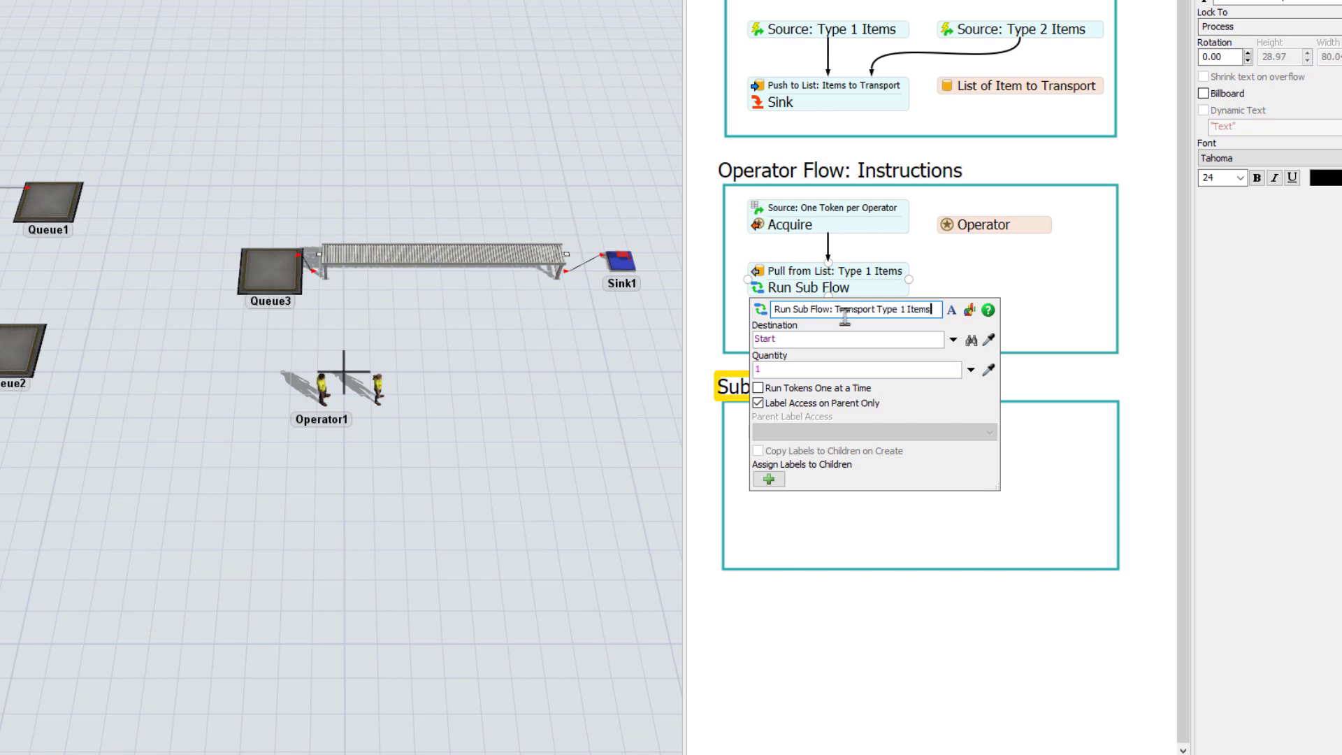
pyautogui.click(826, 369)
pyautogui.doubleClick(772, 369)
pyautogui.write('2')
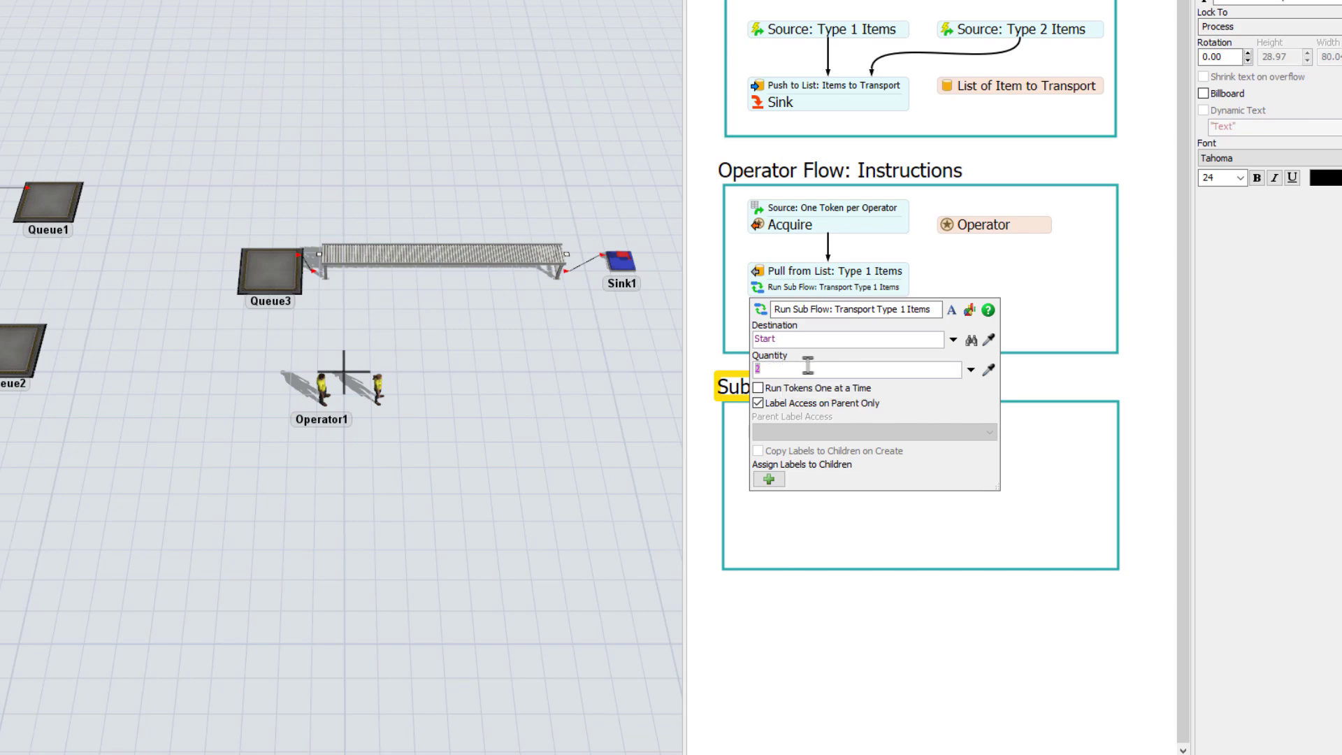
# Set the sub flow's quantity to token.Type1Items.length, based on the Type1Items token label.
pyautogui.click(971, 370)
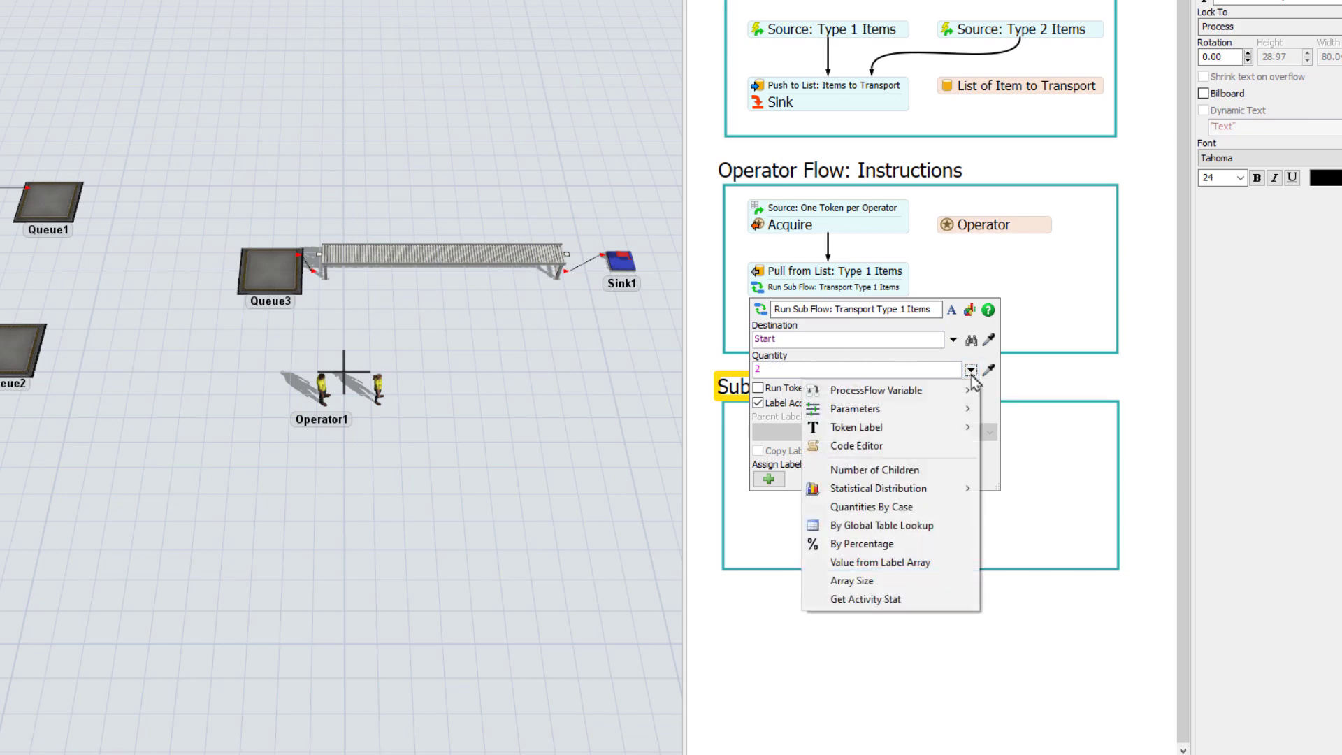
pyautogui.moveTo(977, 429)
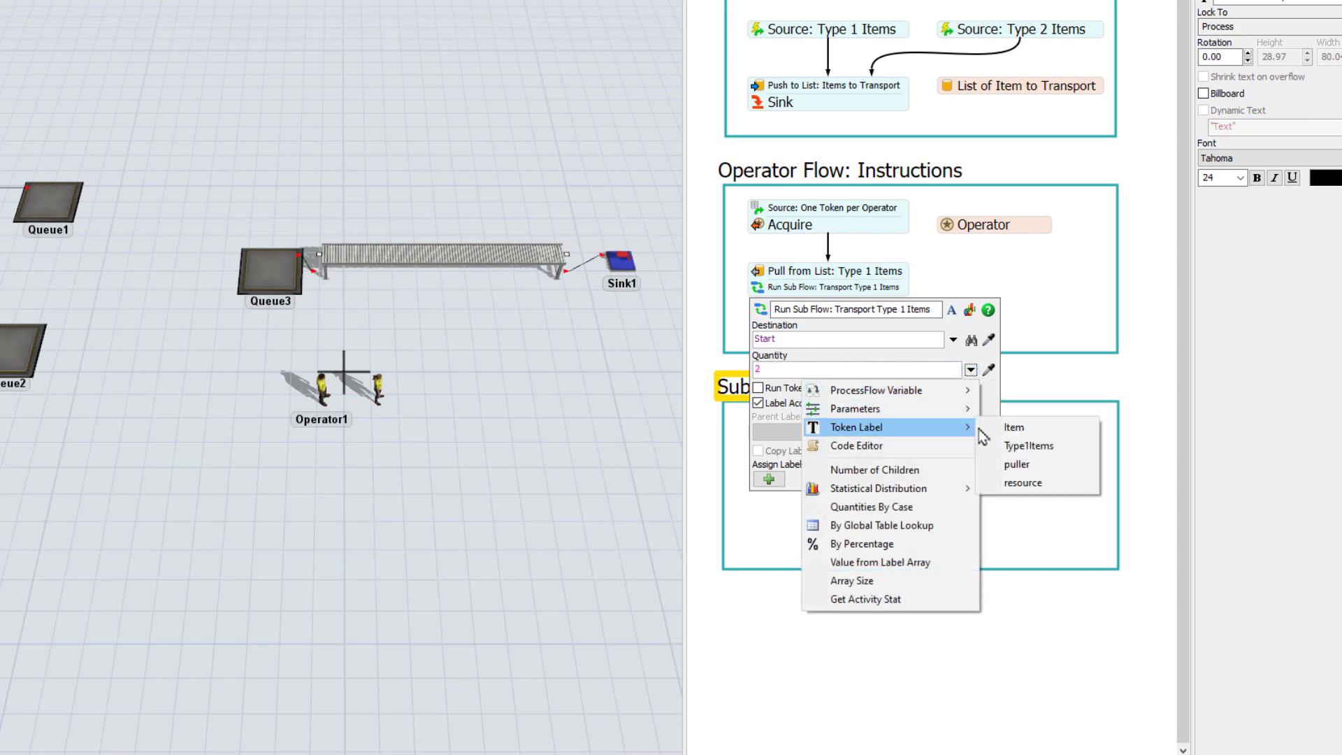
pyautogui.click(1024, 451)
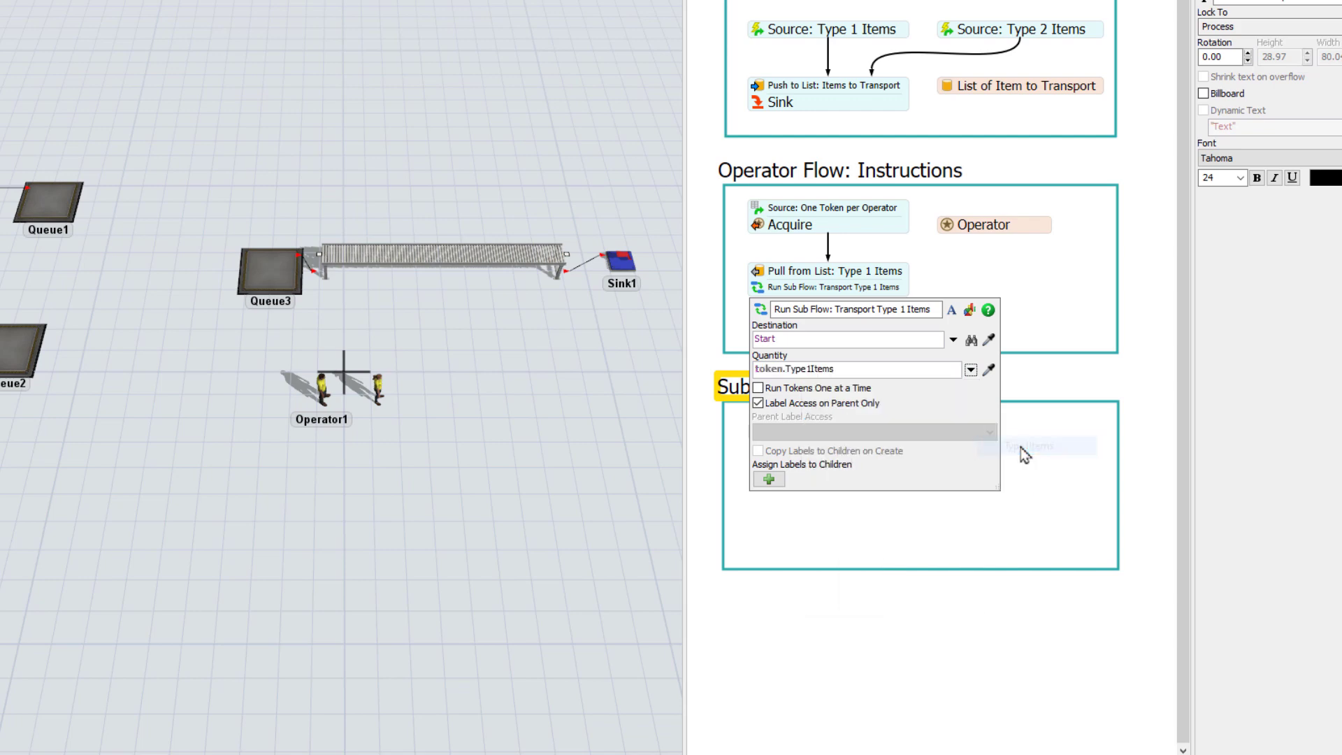
pyautogui.write('.')
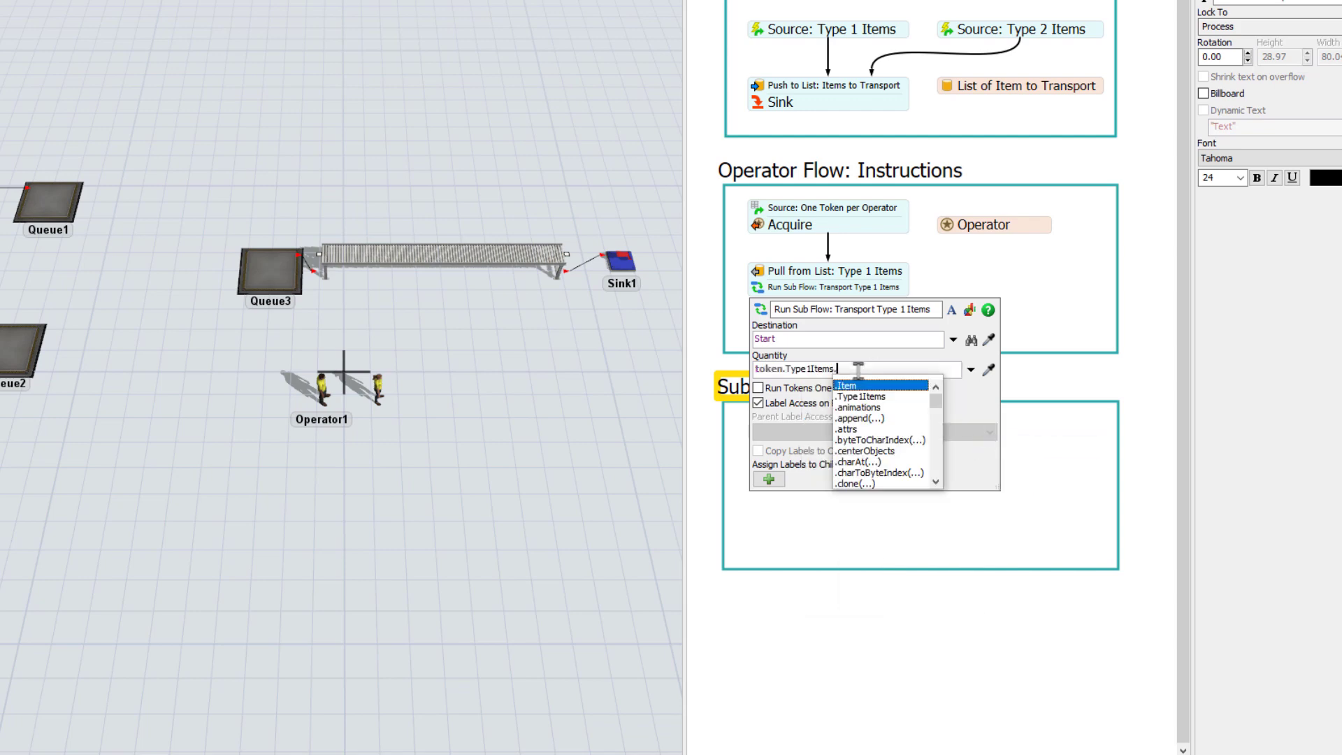
pyautogui.write('lengt')
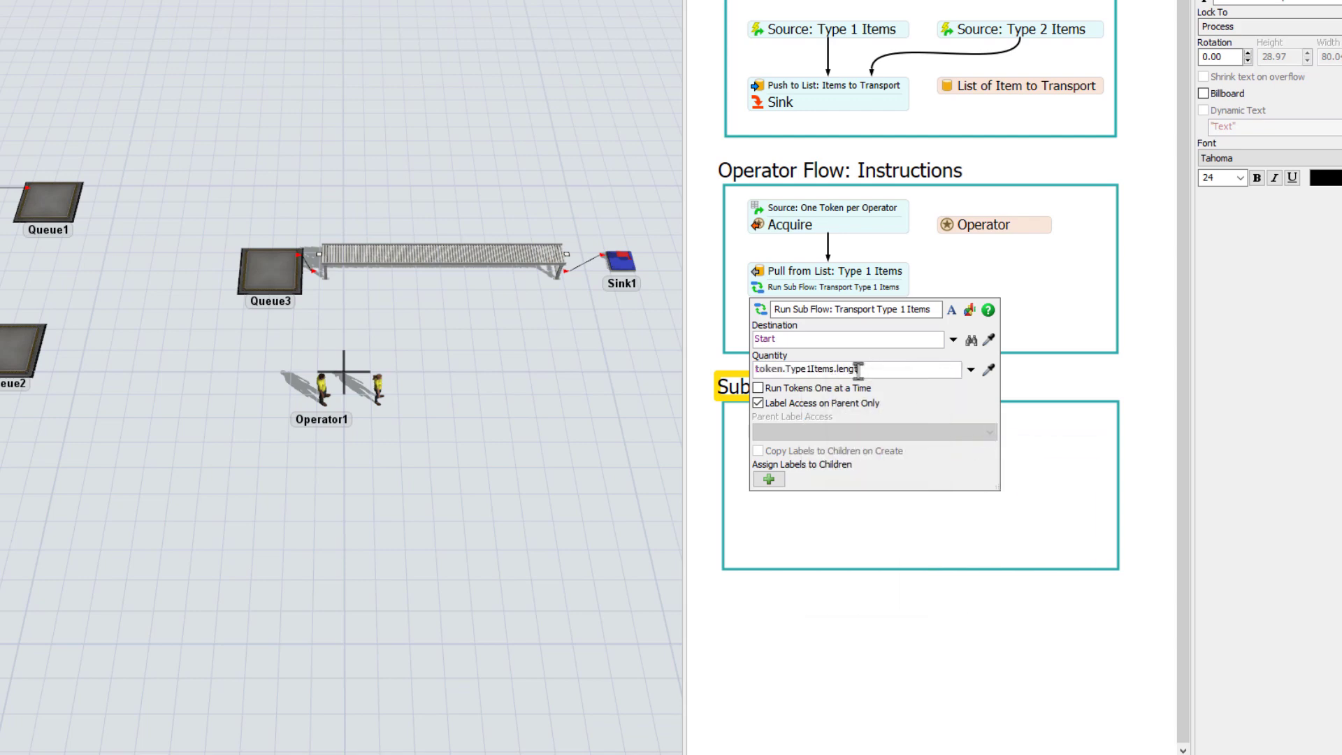
pyautogui.write('h')
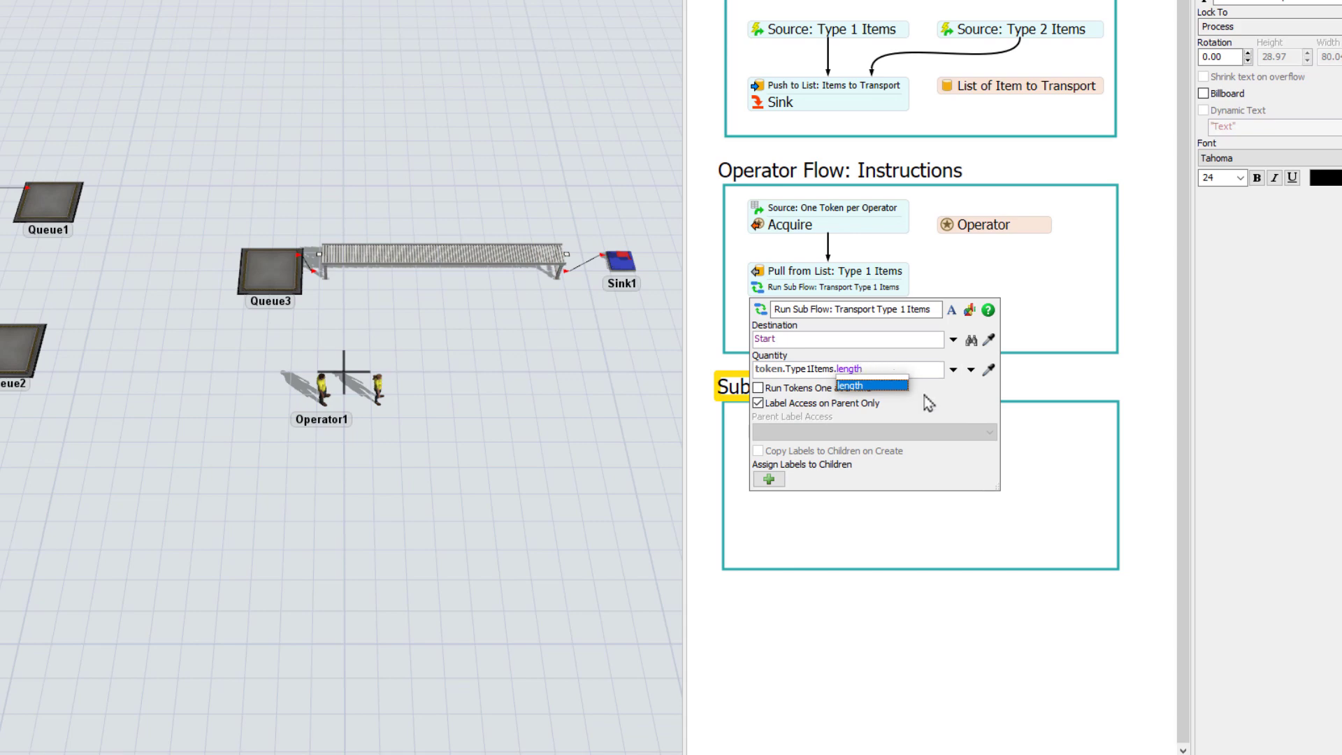
pyautogui.press('Return')
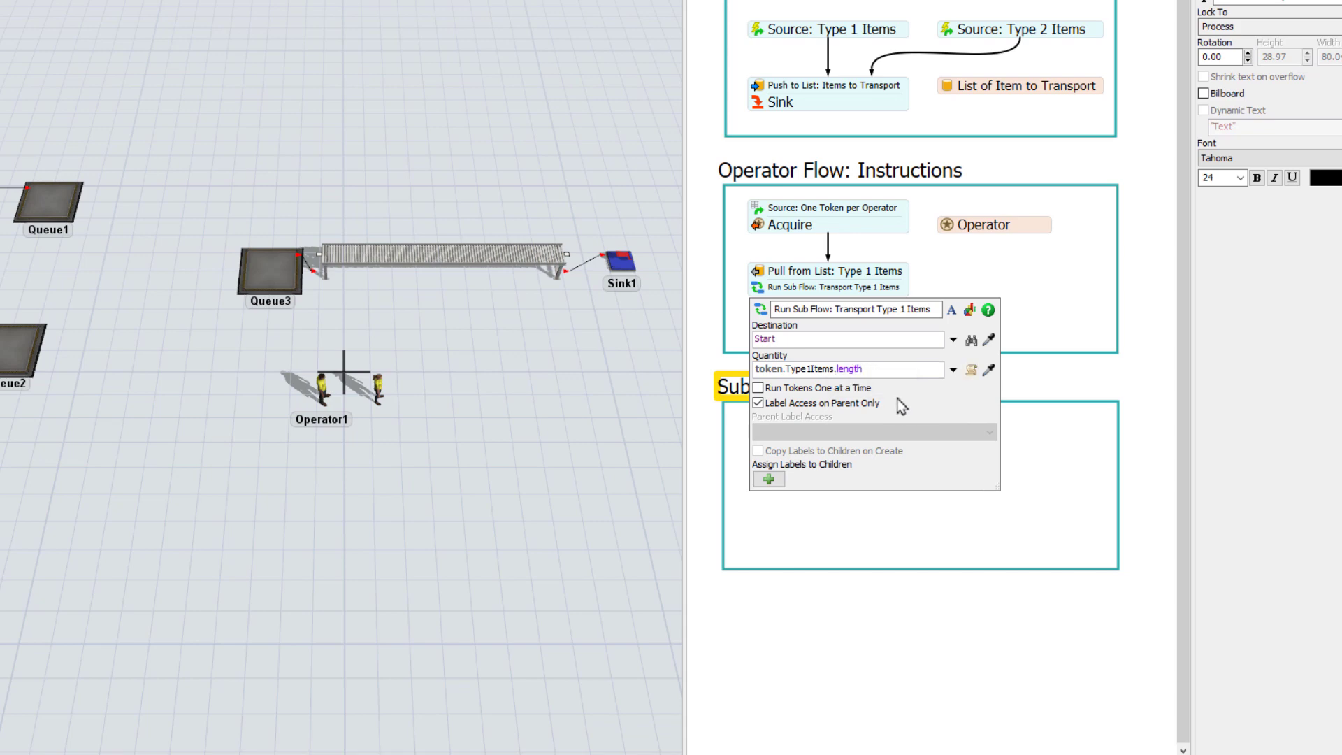
# Turn off Label Access on Parent Only for the Type 1 Run Sub Flow activity and add a child label named Item.
pyautogui.click(758, 403)
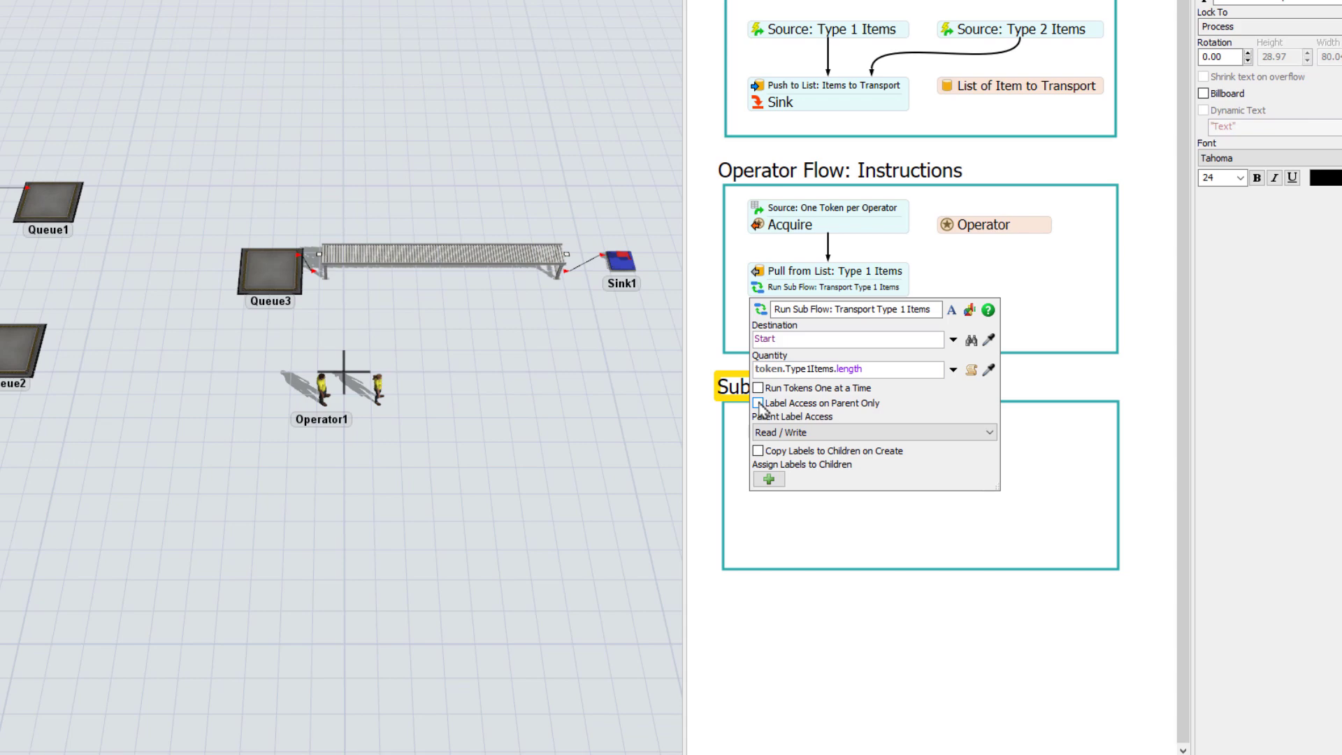
pyautogui.click(769, 479)
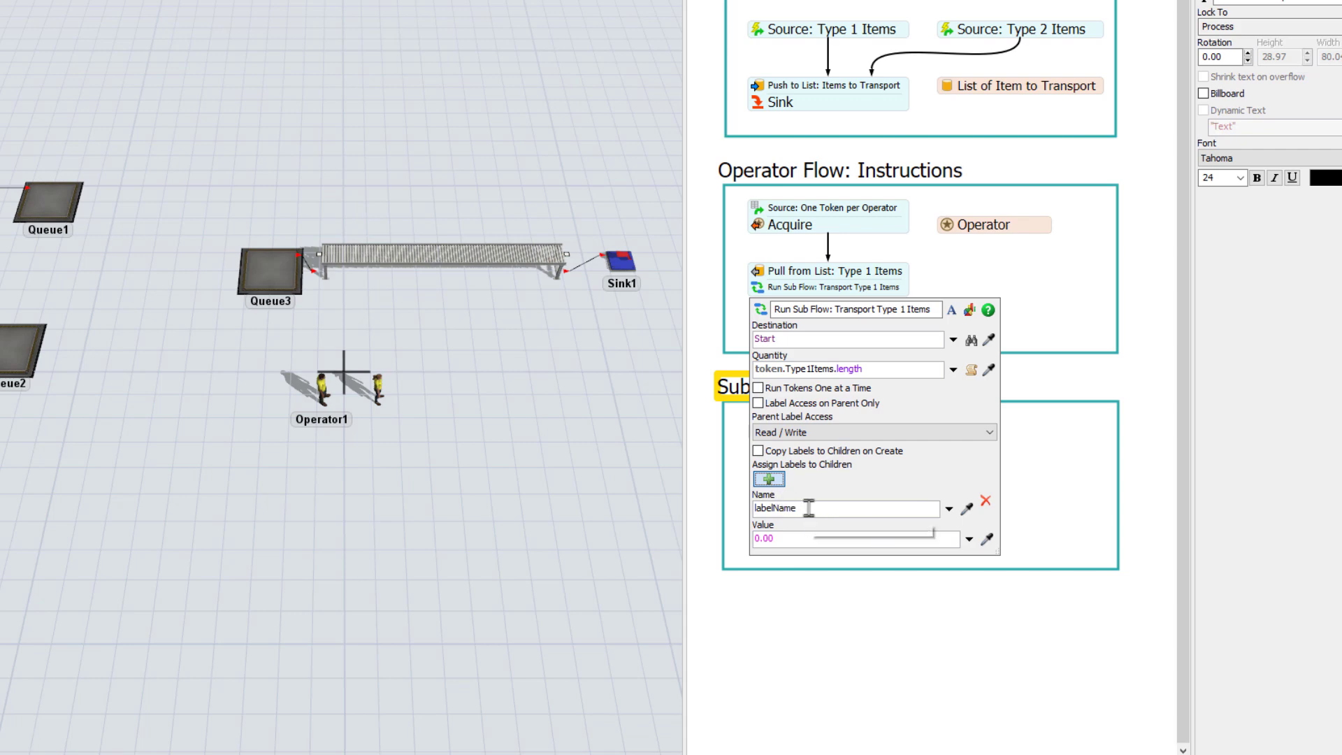
pyautogui.moveTo(808, 508); pyautogui.dragTo(745, 511)
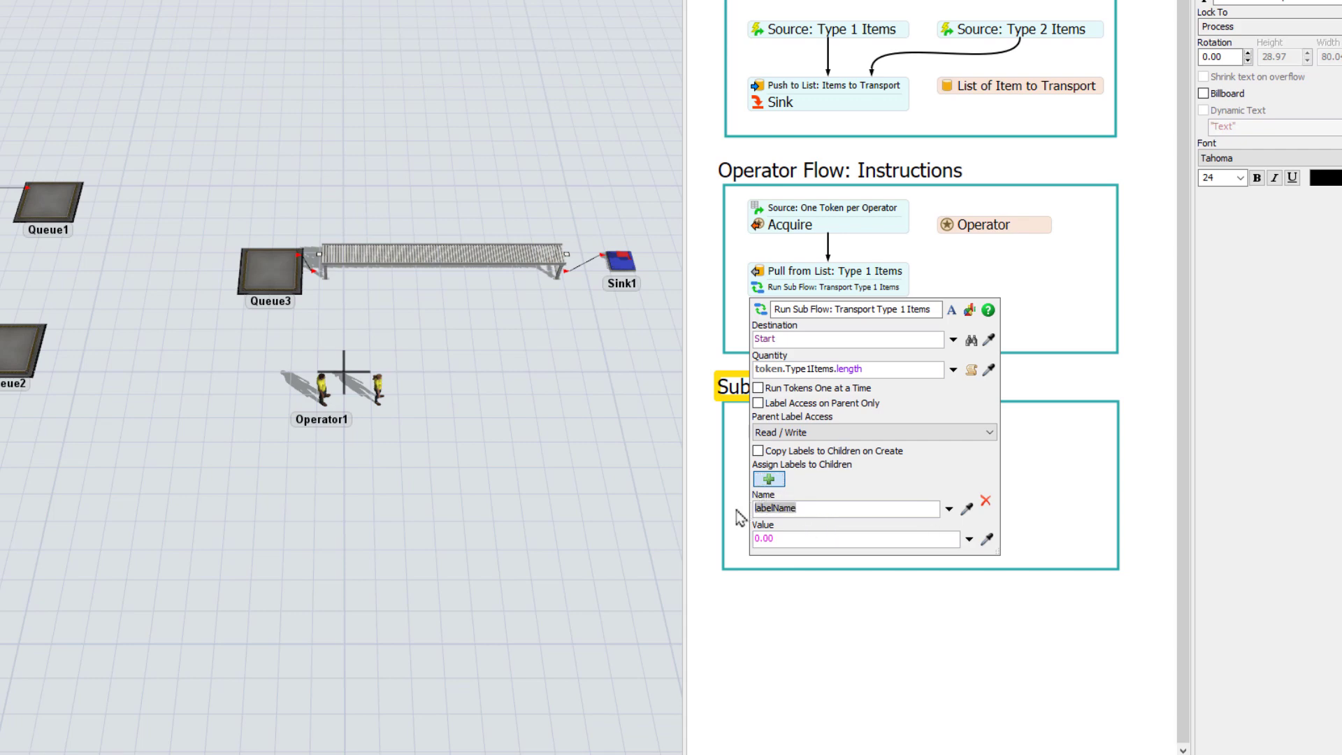
pyautogui.write('Item')
# Set the Item label's value to token.Type1Items[creationRank], based on the Type1Items token label.
pyautogui.click(968, 539)
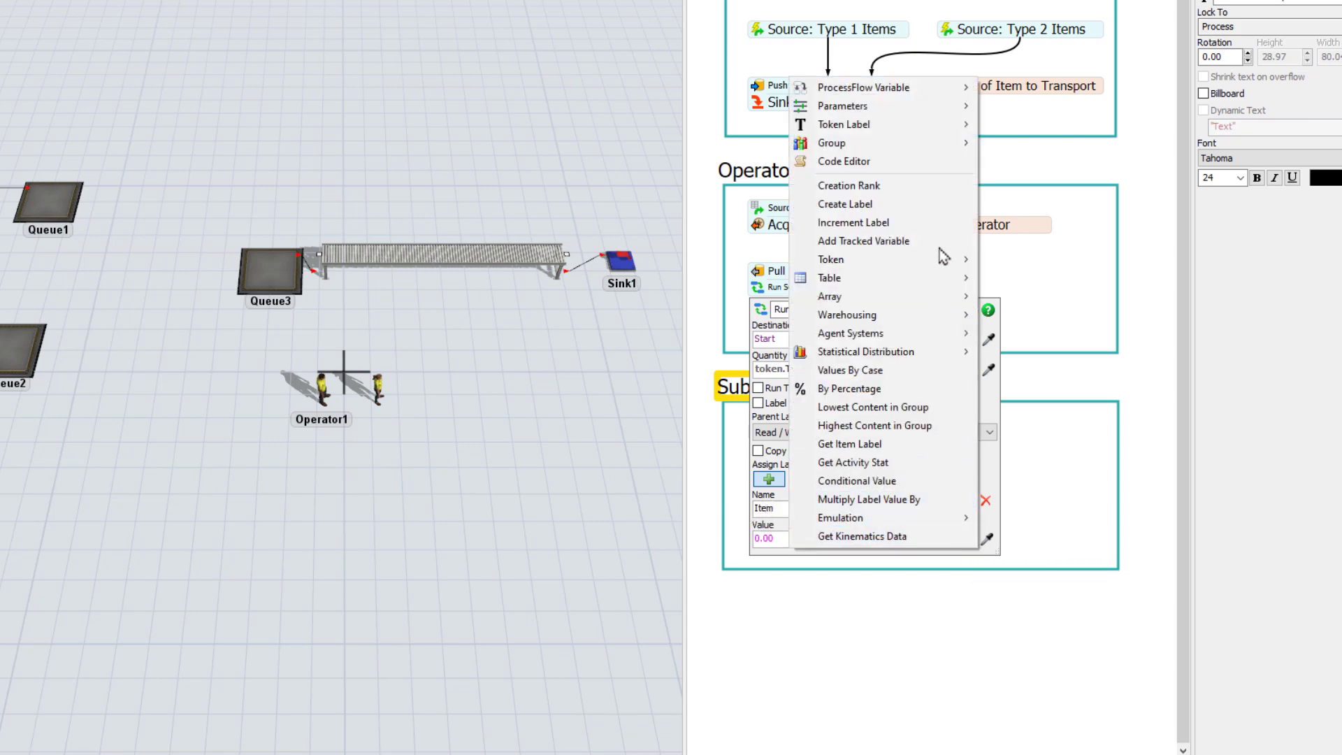
pyautogui.moveTo(951, 131)
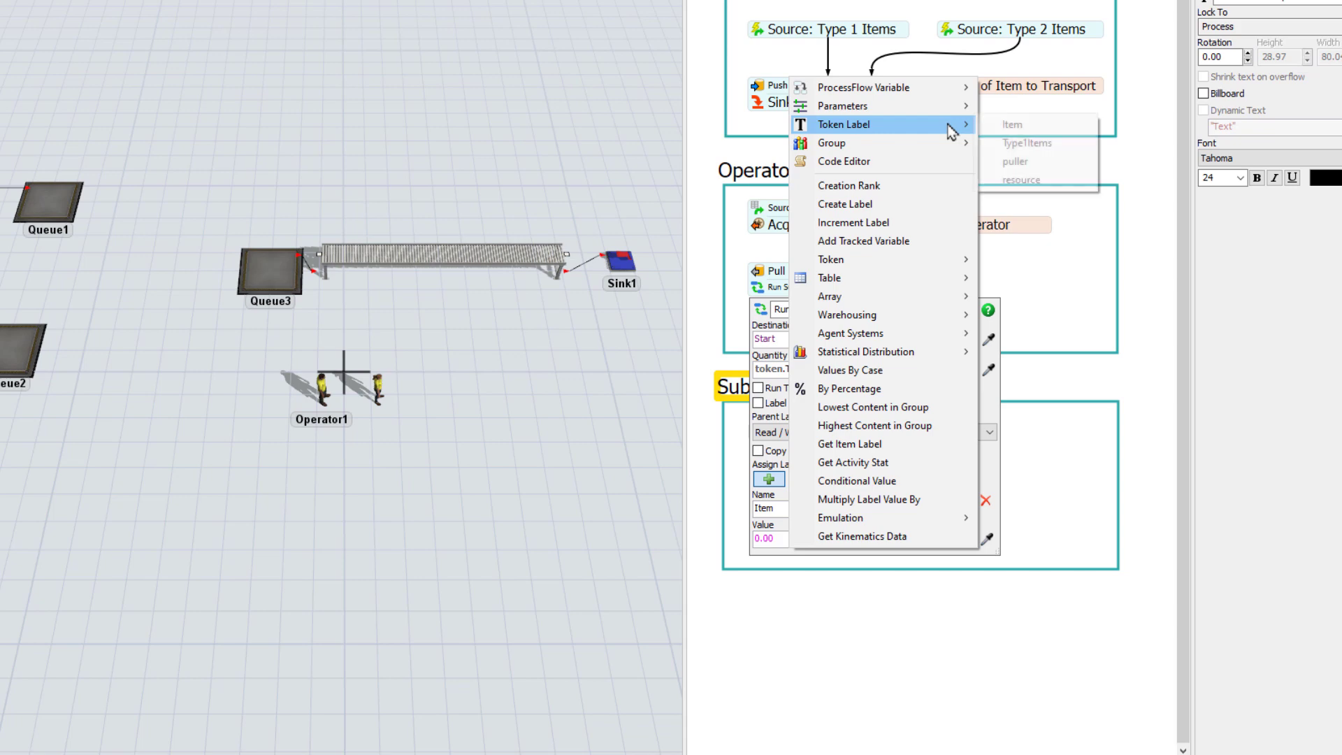
pyautogui.click(1025, 144)
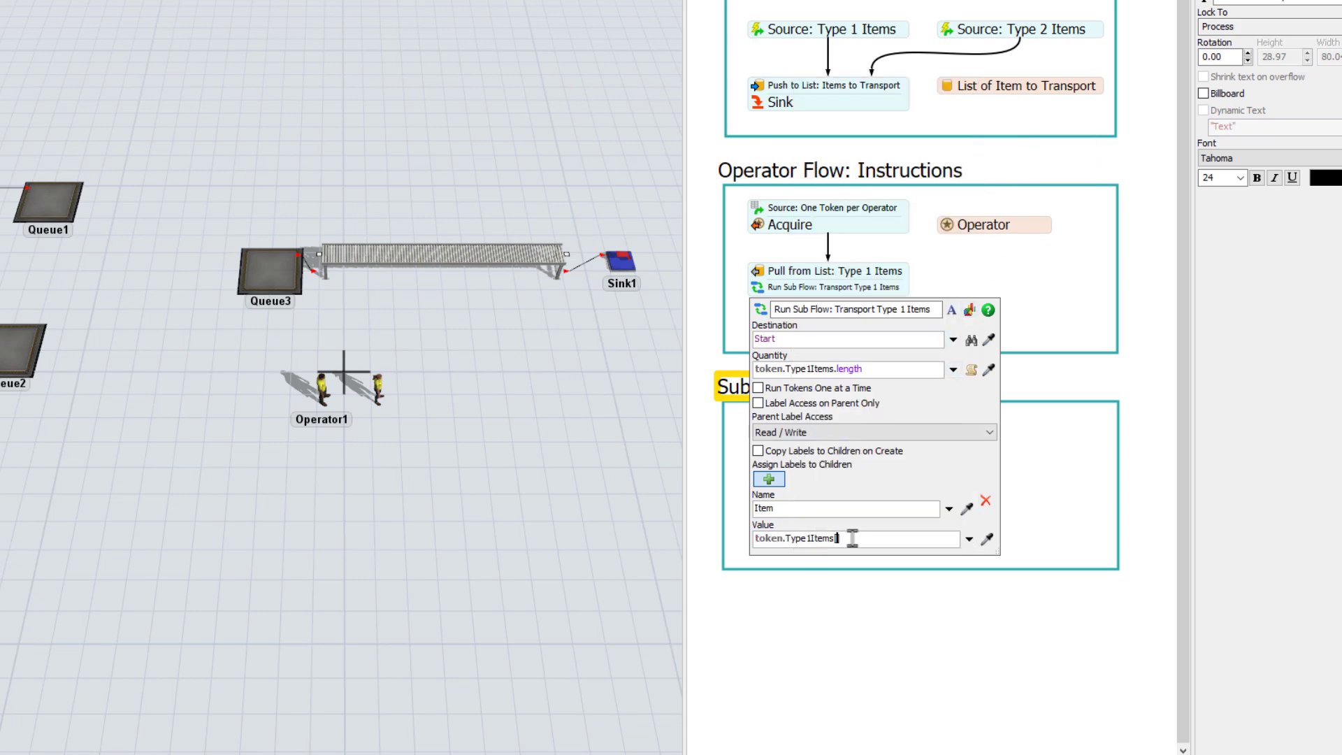
pyautogui.write('[creation')
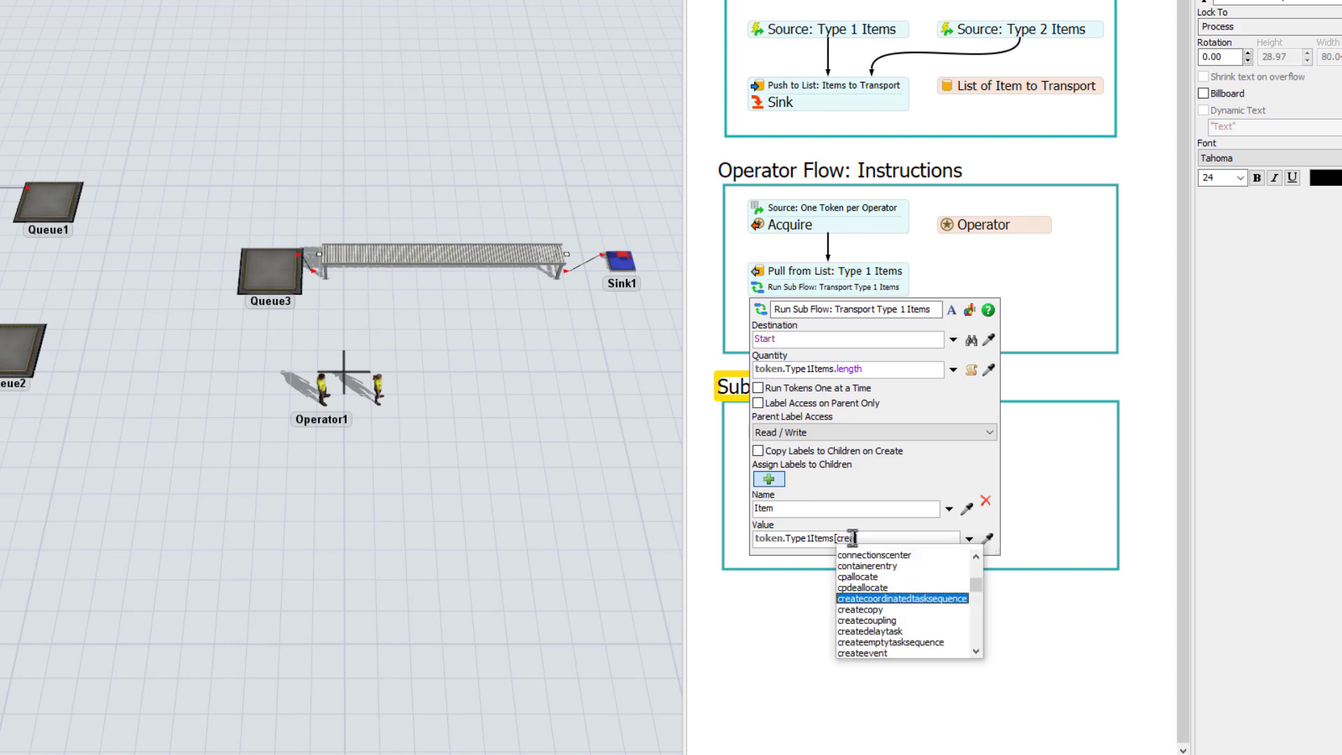
pyautogui.write('Ran')
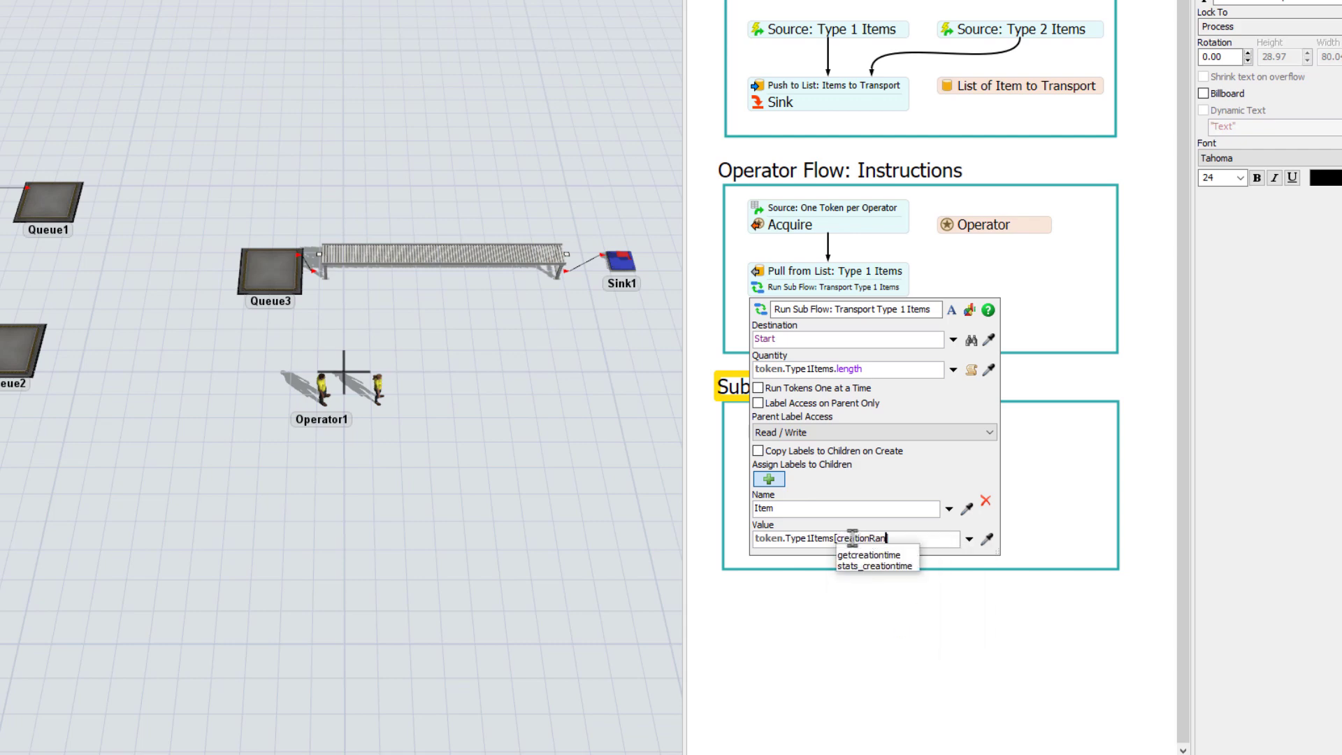
pyautogui.write('k]')
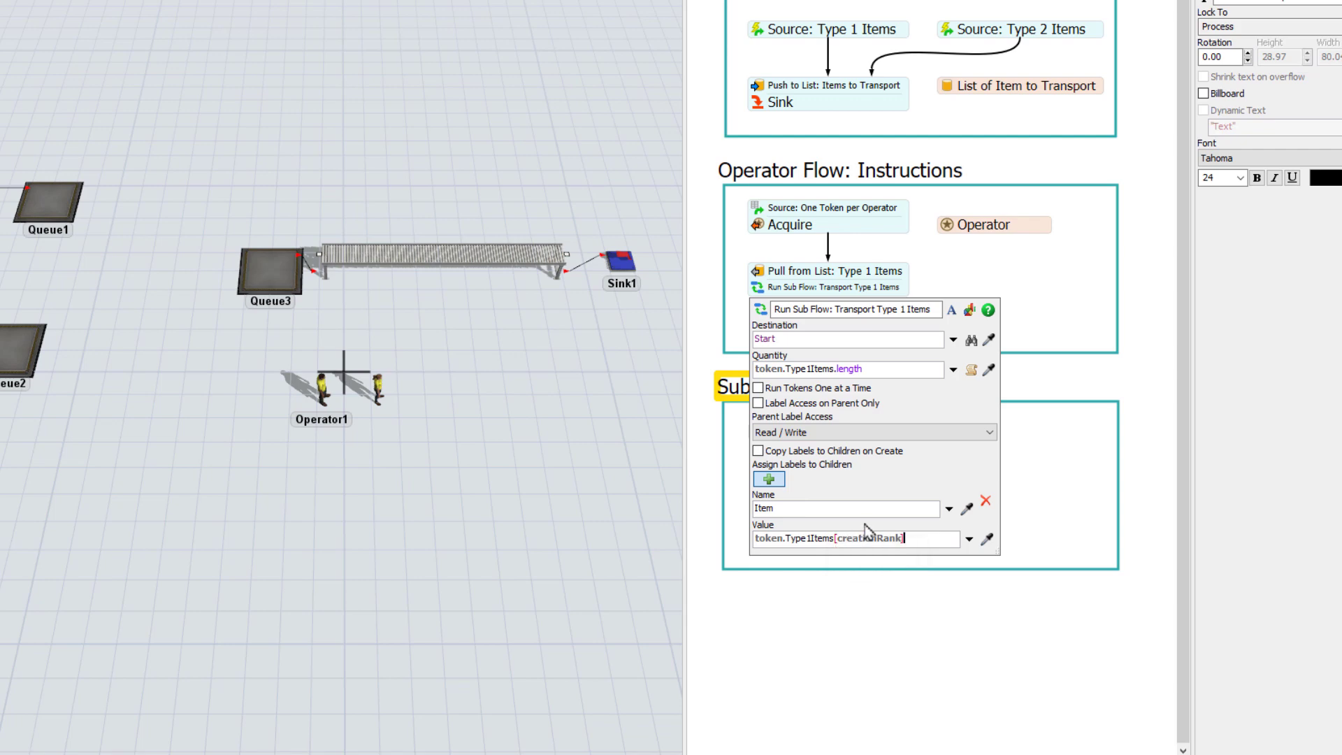
pyautogui.click(1044, 470)
# Duplicate the Type 1 pull and Run Sub Flow block below the original and extend the Operator Flow frame downward around it.
pyautogui.click(815, 292)
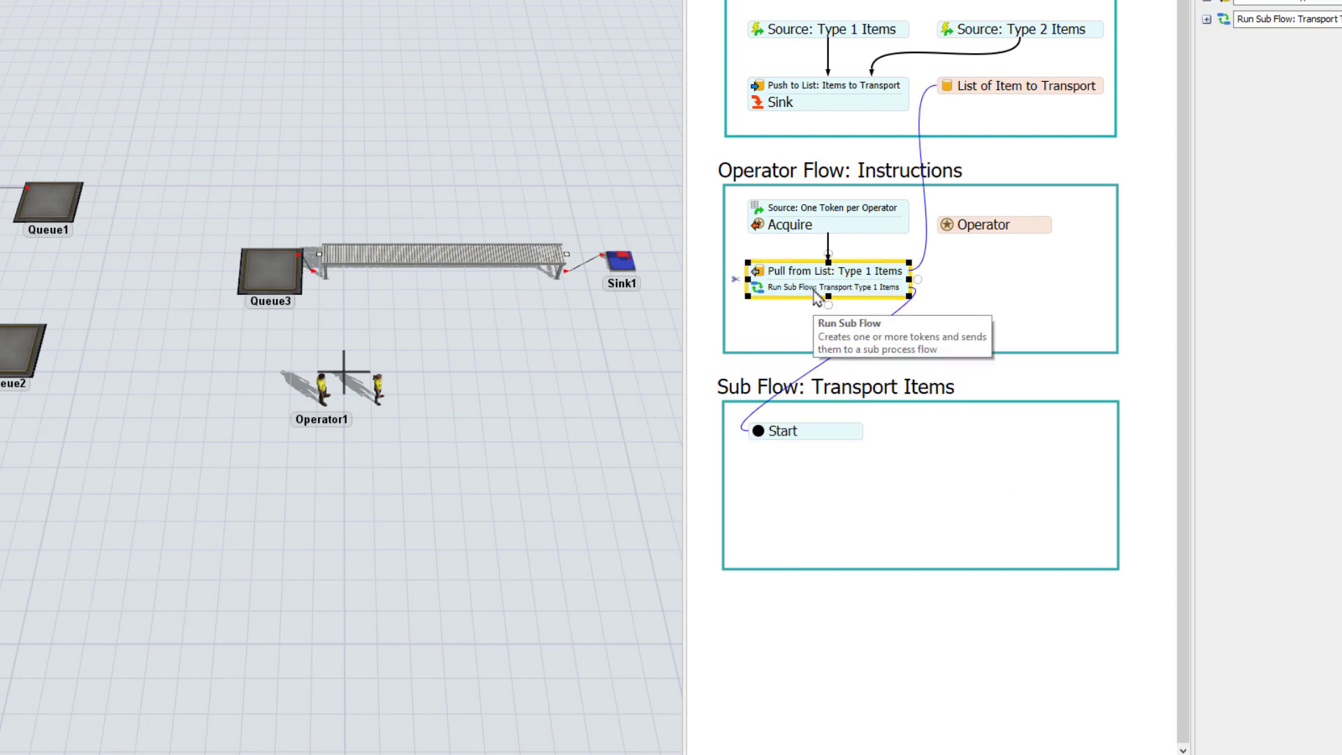
pyautogui.click(749, 324)
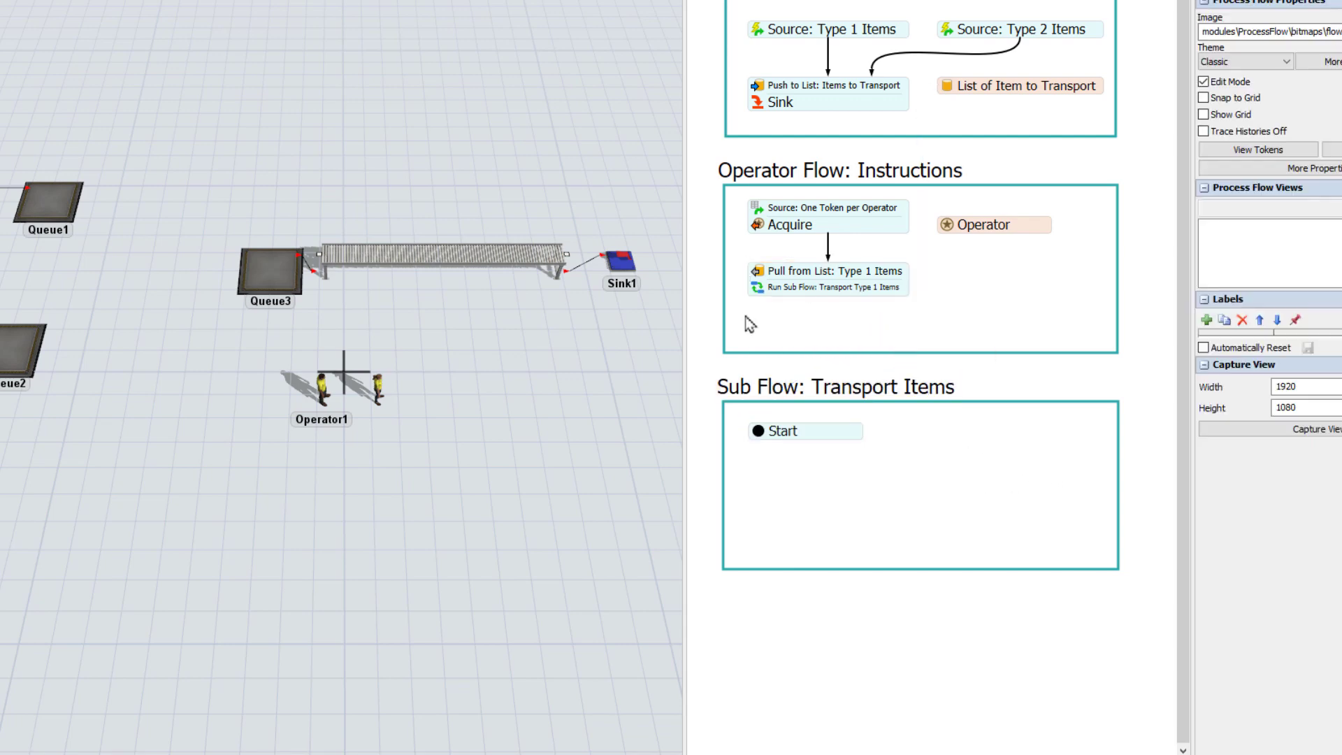
pyautogui.hotkey('ctrl', 'v')
pyautogui.moveTo(921, 353); pyautogui.dragTo(923, 364)
pyautogui.click(864, 341)
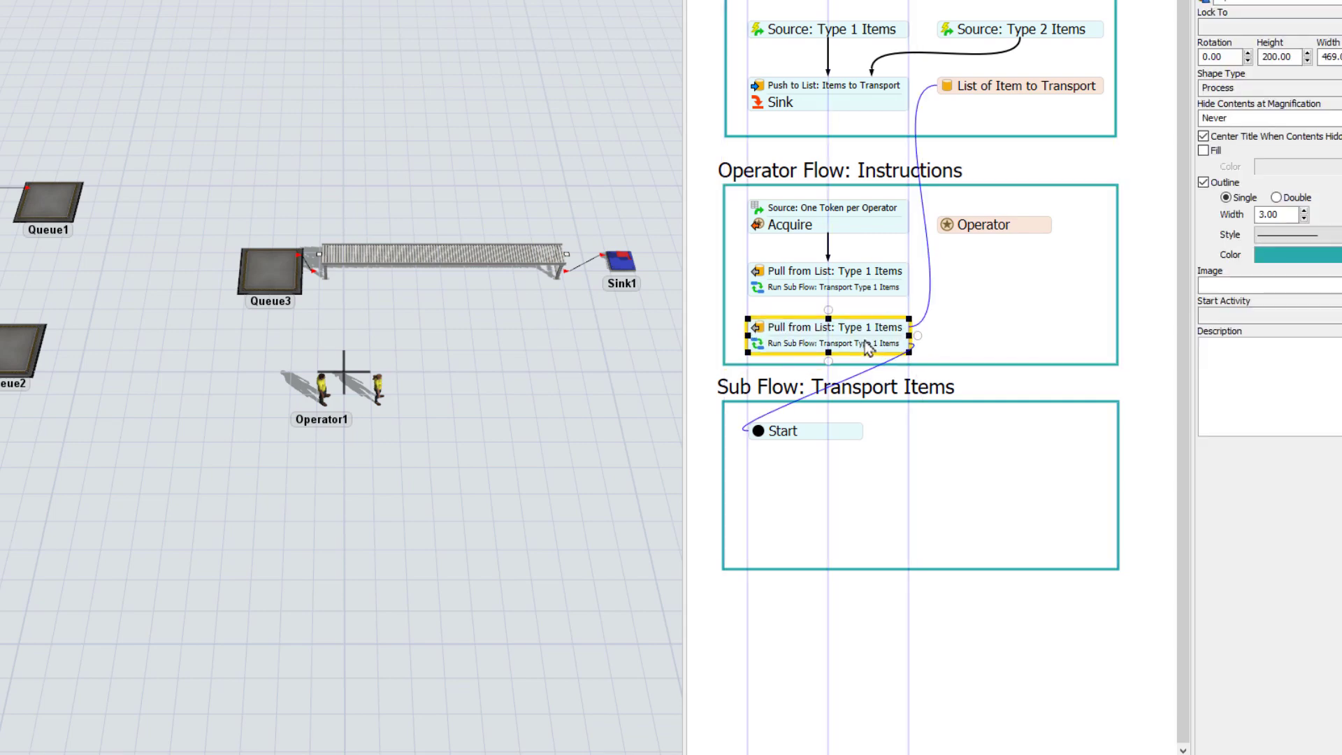
# Shift the Transport Items sub flow frame down and extend the Operator Flow frame's lower edge slightly further.
pyautogui.moveTo(956, 412); pyautogui.dragTo(957, 444)
pyautogui.click(958, 365)
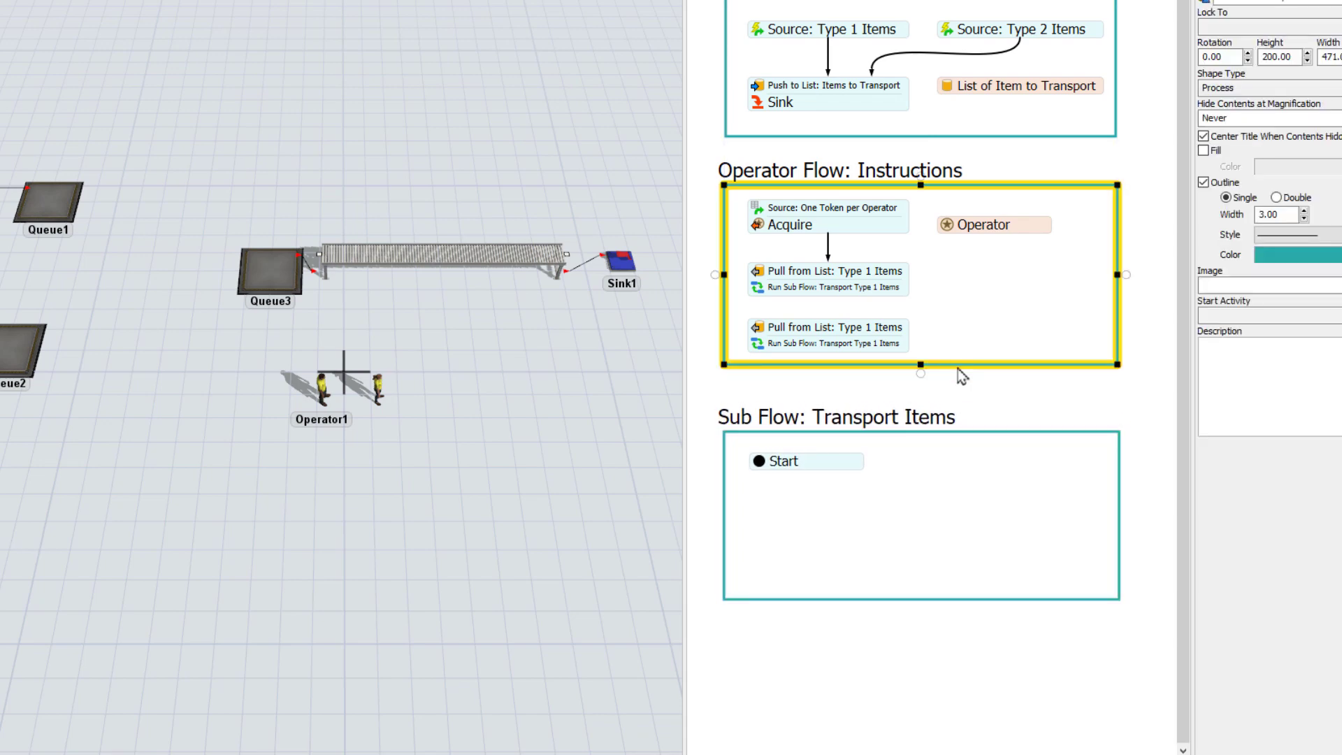
pyautogui.moveTo(921, 364); pyautogui.dragTo(922, 372)
# Rename the copied pull activity as "Pull from List: Type 2 Items", assign to token.Type2Items and set its query to WHERE Type = 2.
pyautogui.click(836, 330)
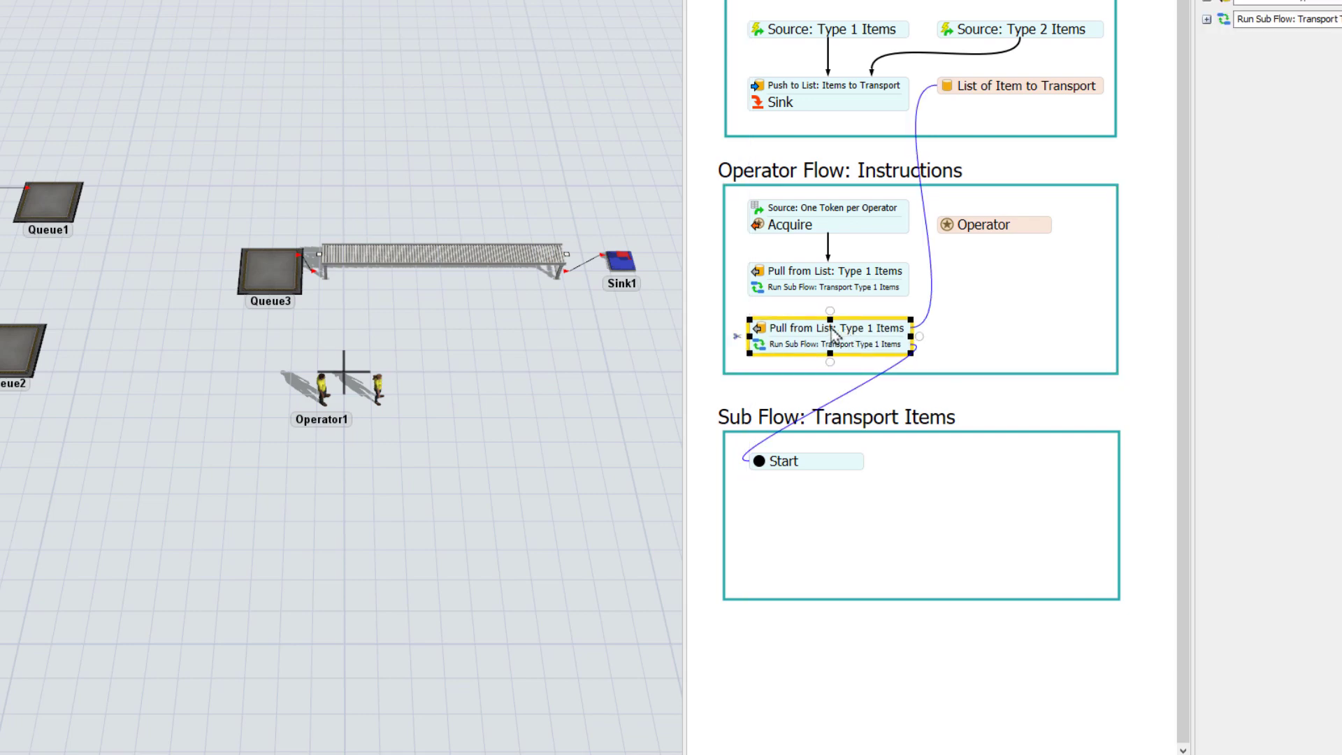
pyautogui.doubleClick(832, 329)
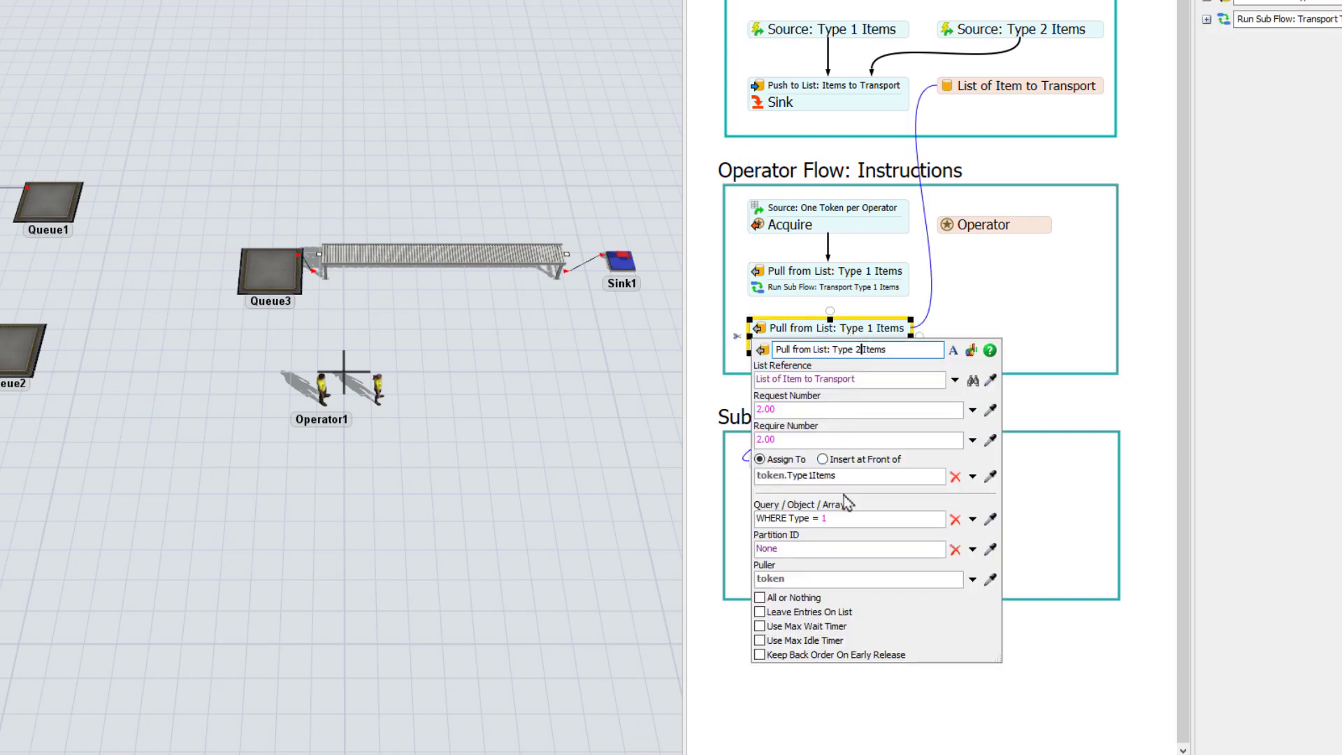
pyautogui.click(814, 476)
pyautogui.press('BackSpace')
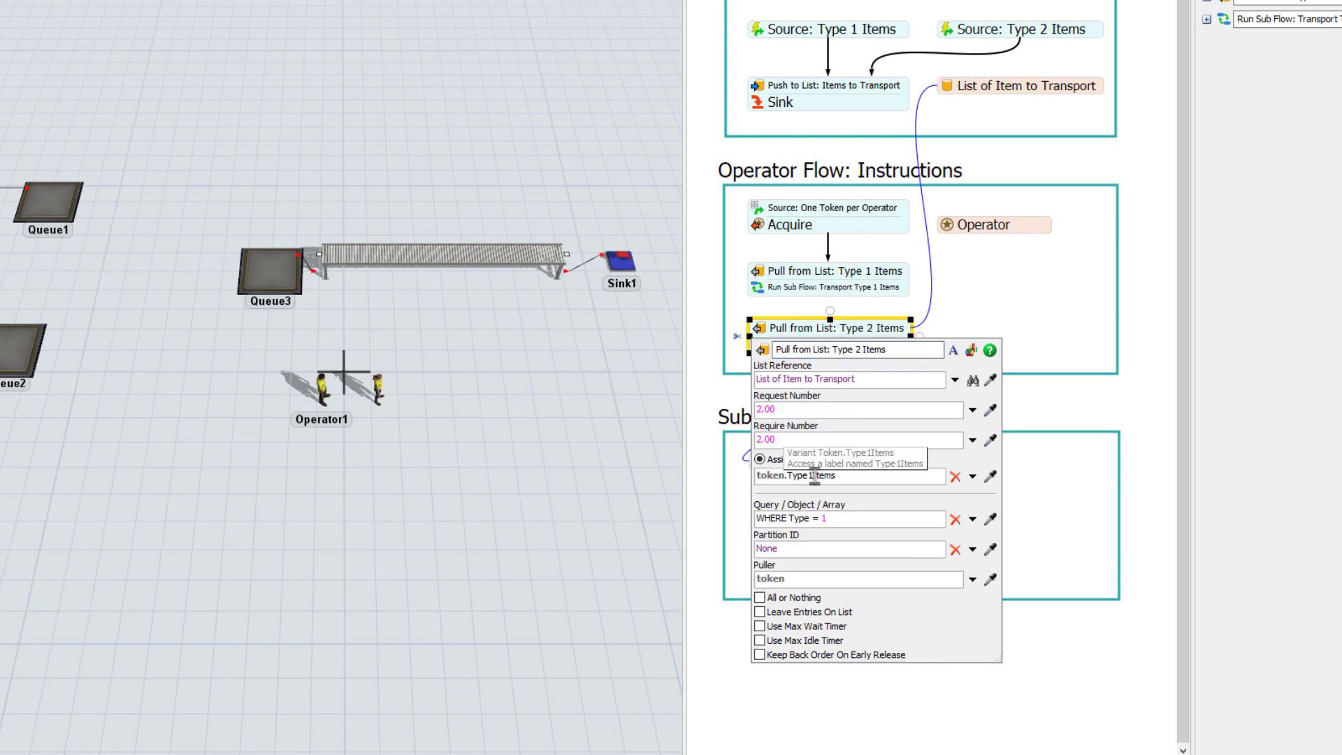
pyautogui.write('2')
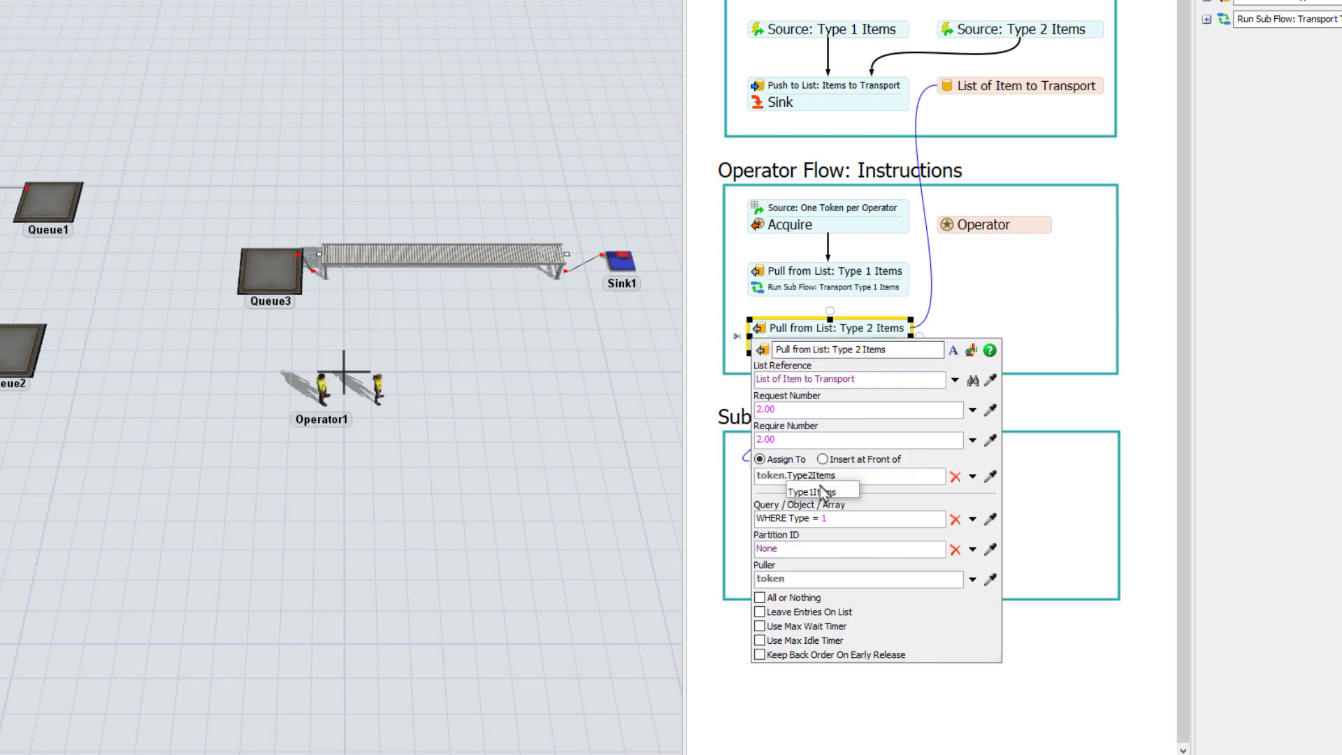
pyautogui.click(830, 521)
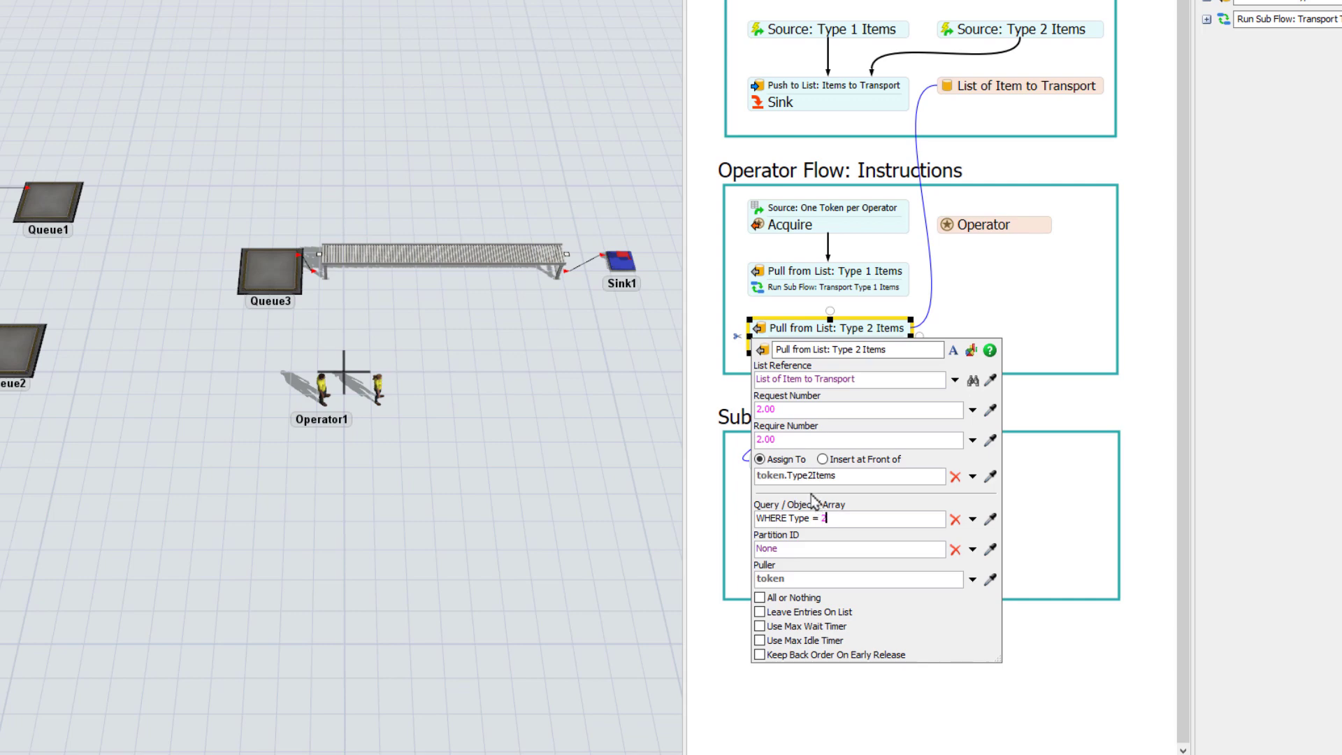
pyautogui.click(732, 369)
pyautogui.hotkey('ctrl', 'v')
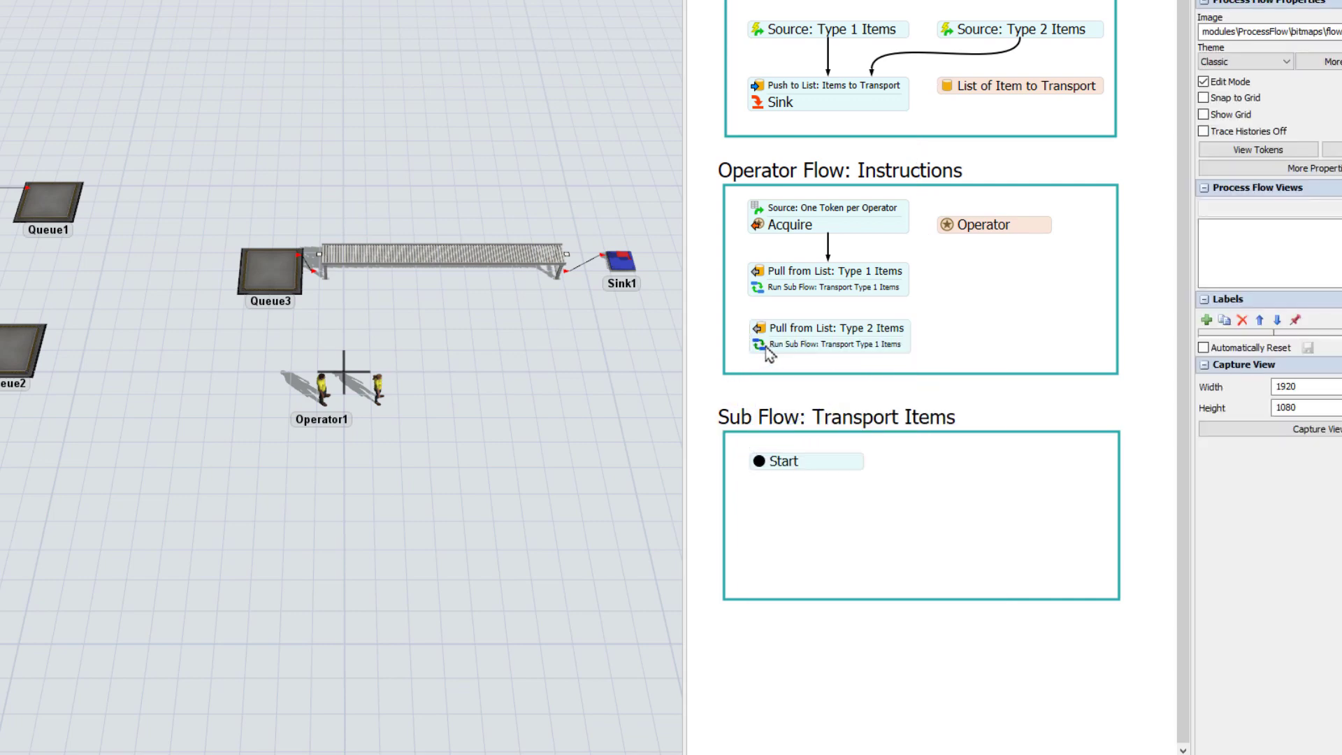
# Rename the copied sub flow activity as "Run Sub Flow: Transport Type 2 Items" and set its quantity to token.Type2Items.length.
pyautogui.click(765, 347)
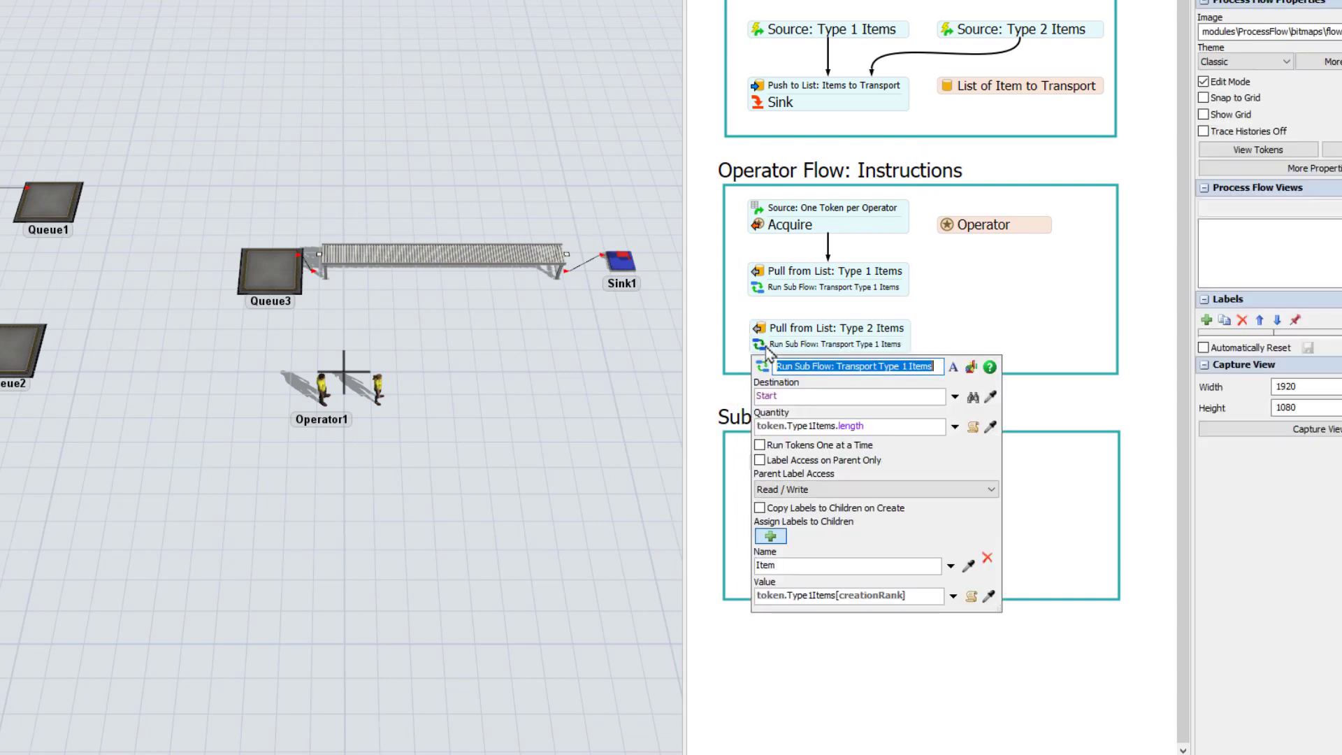
pyautogui.click(907, 366)
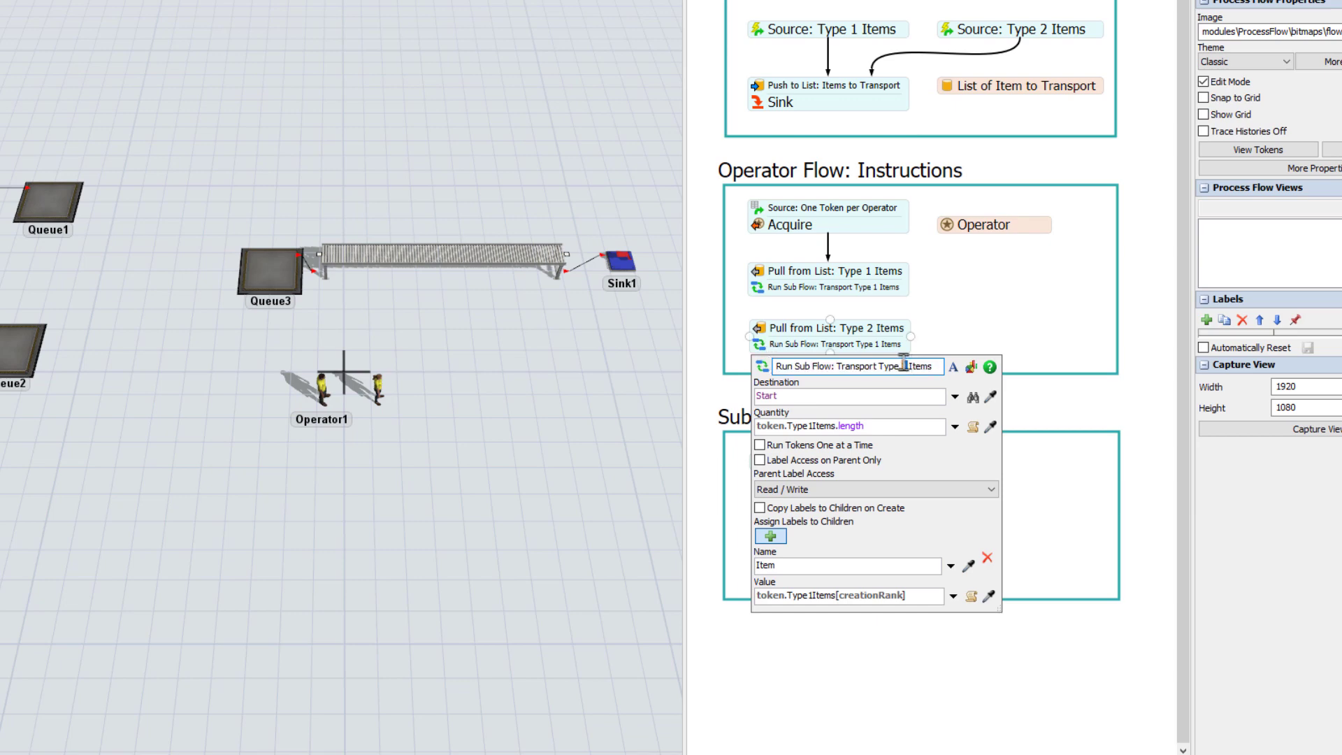
pyautogui.press('BackSpace')
pyautogui.write('2')
pyautogui.click(811, 426)
pyautogui.press('BackSpace')
pyautogui.write('2')
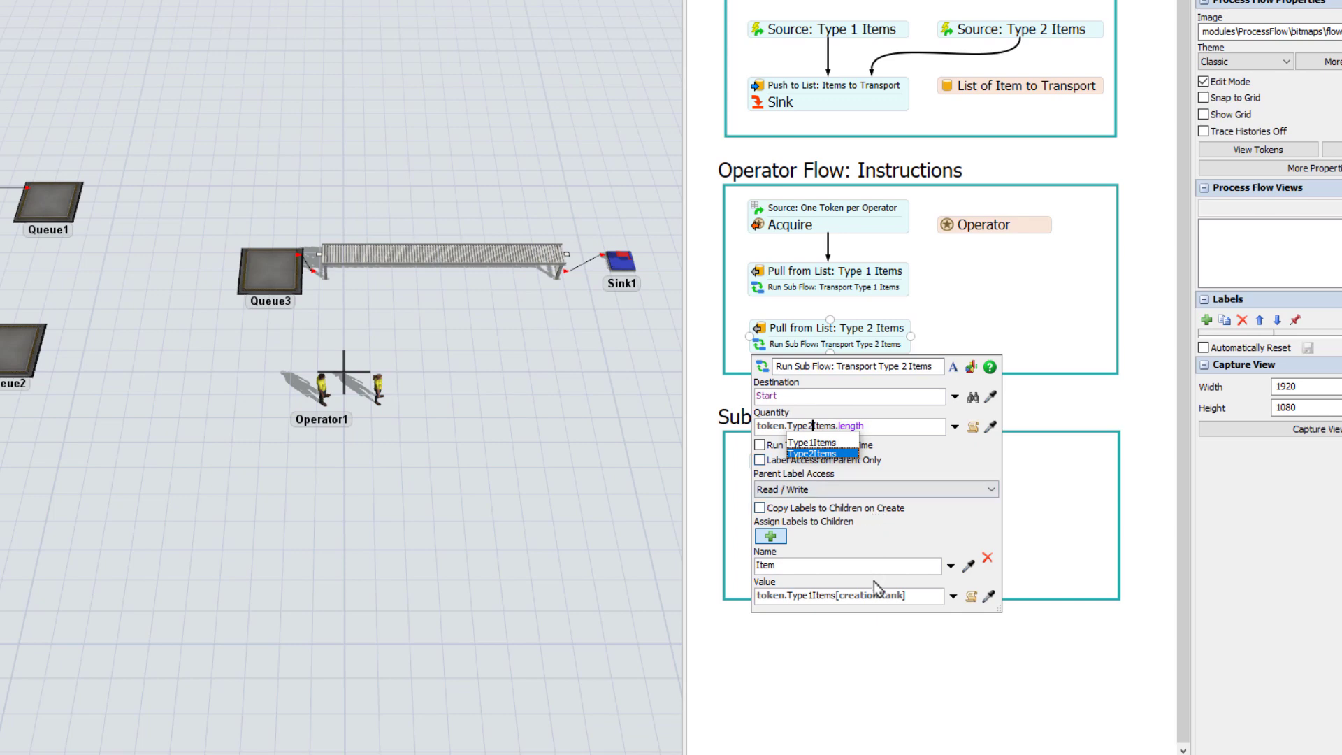
# Set the Item label's value in the Type 2 Run Sub Flow activity to token.Type2Items[creationRank].
pyautogui.click(811, 595)
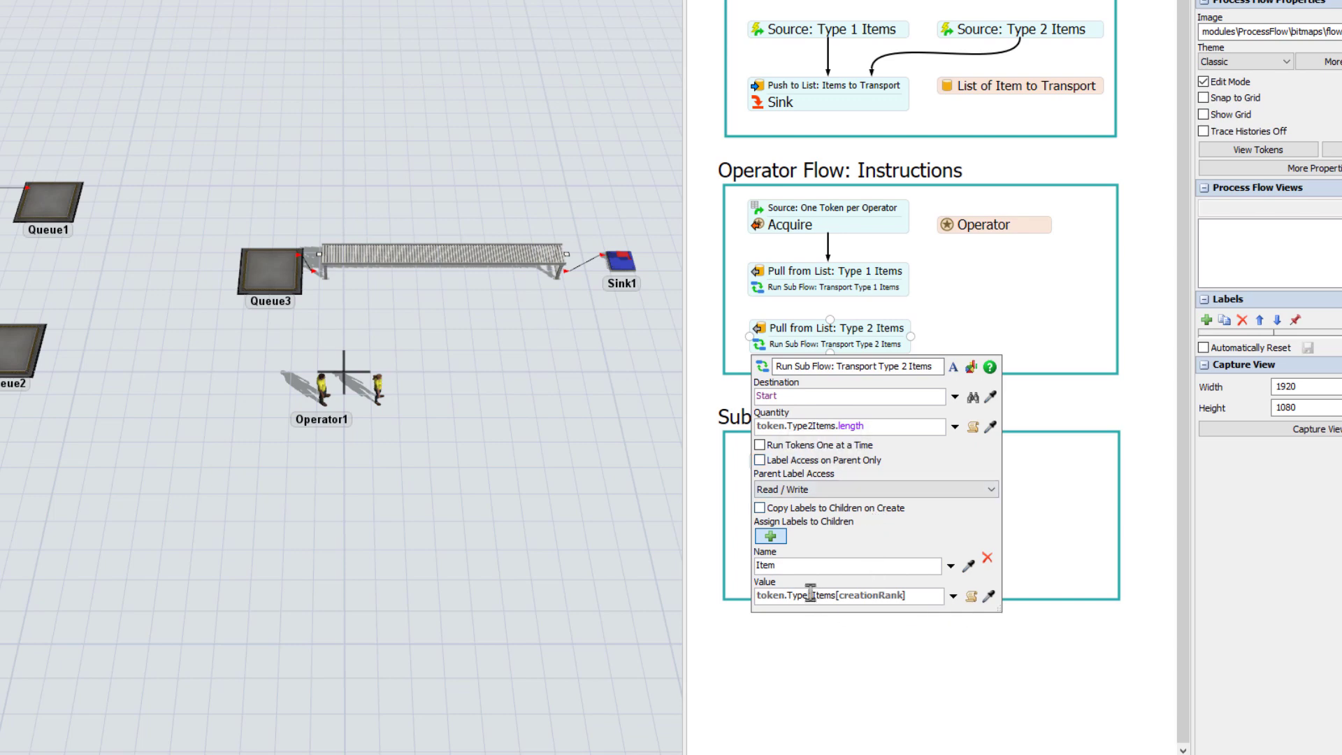
pyautogui.press('BackSpace')
pyautogui.write('2')
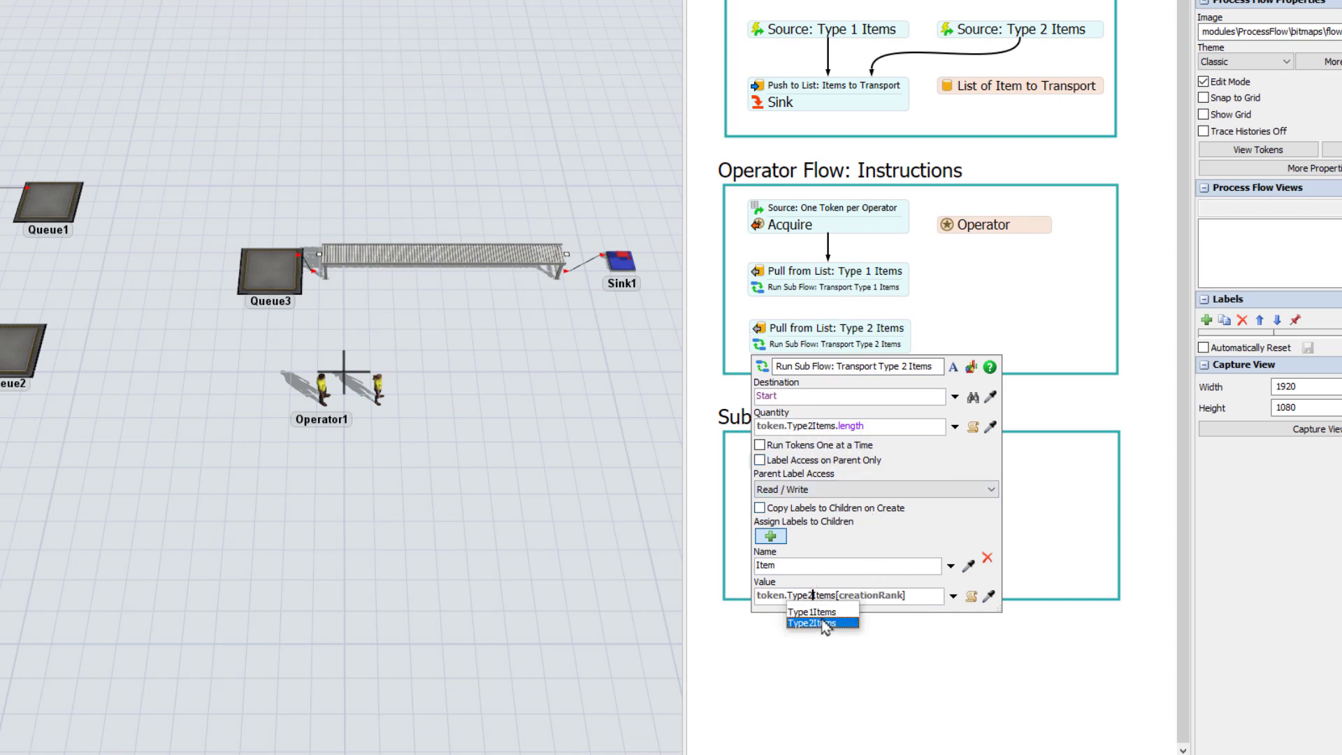
pyautogui.click(1037, 488)
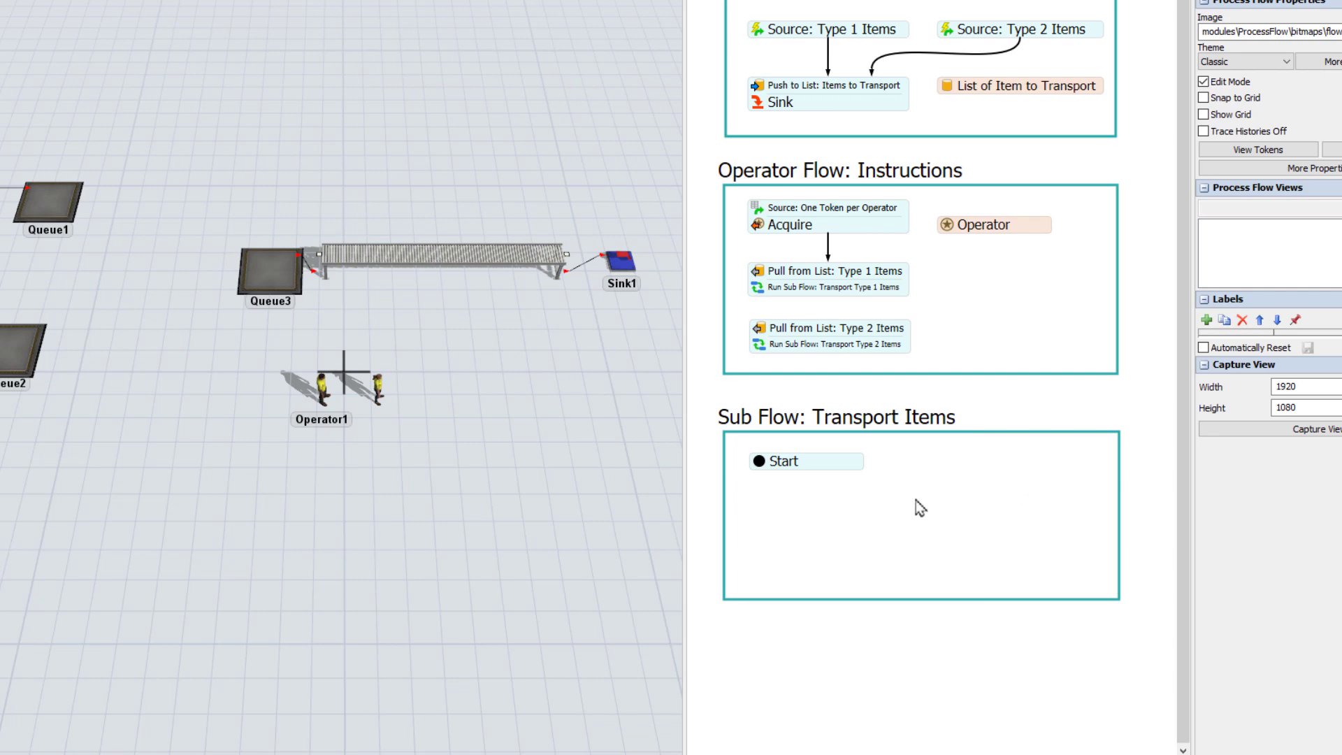
# Add a Travel To Object activity beneath Start in the Transport Items sub flow and rename it "Travel: To Item".
pyautogui.click(753, 470)
pyautogui.moveTo(753, 471); pyautogui.dragTo(756, 476)
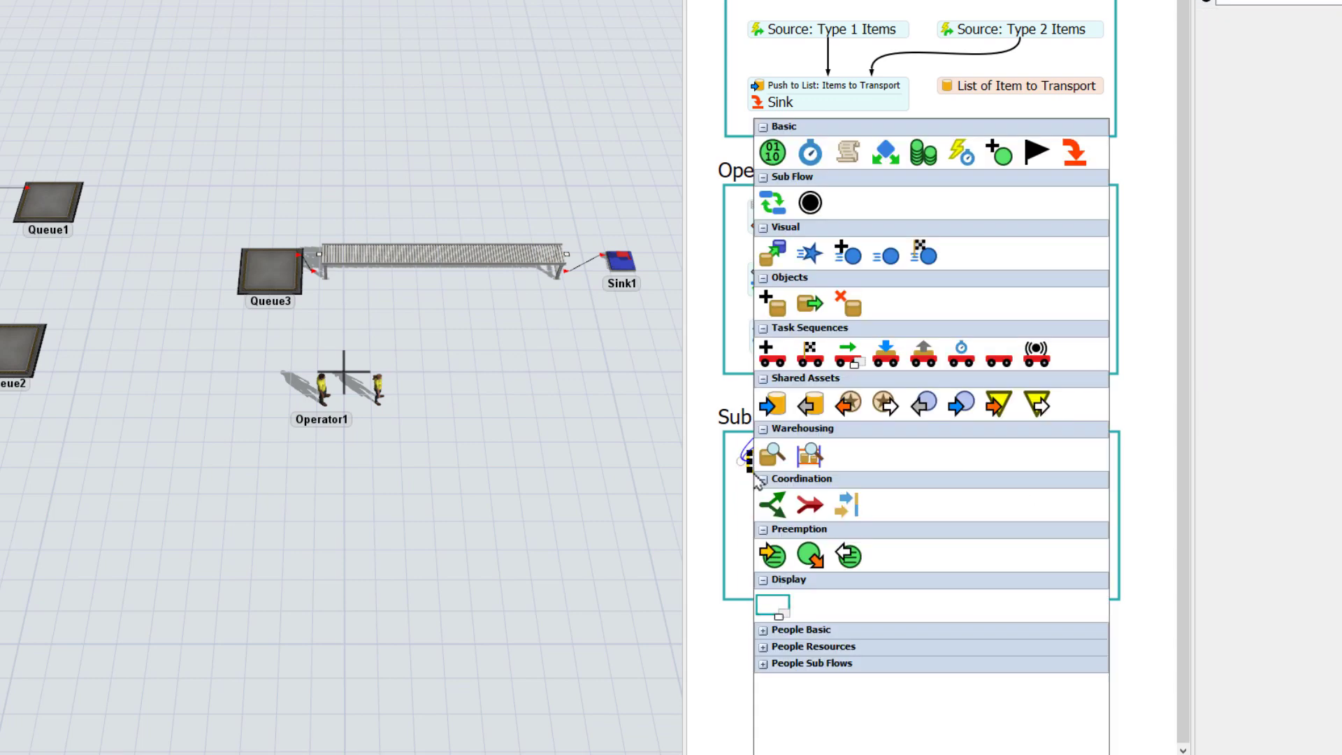
pyautogui.click(847, 355)
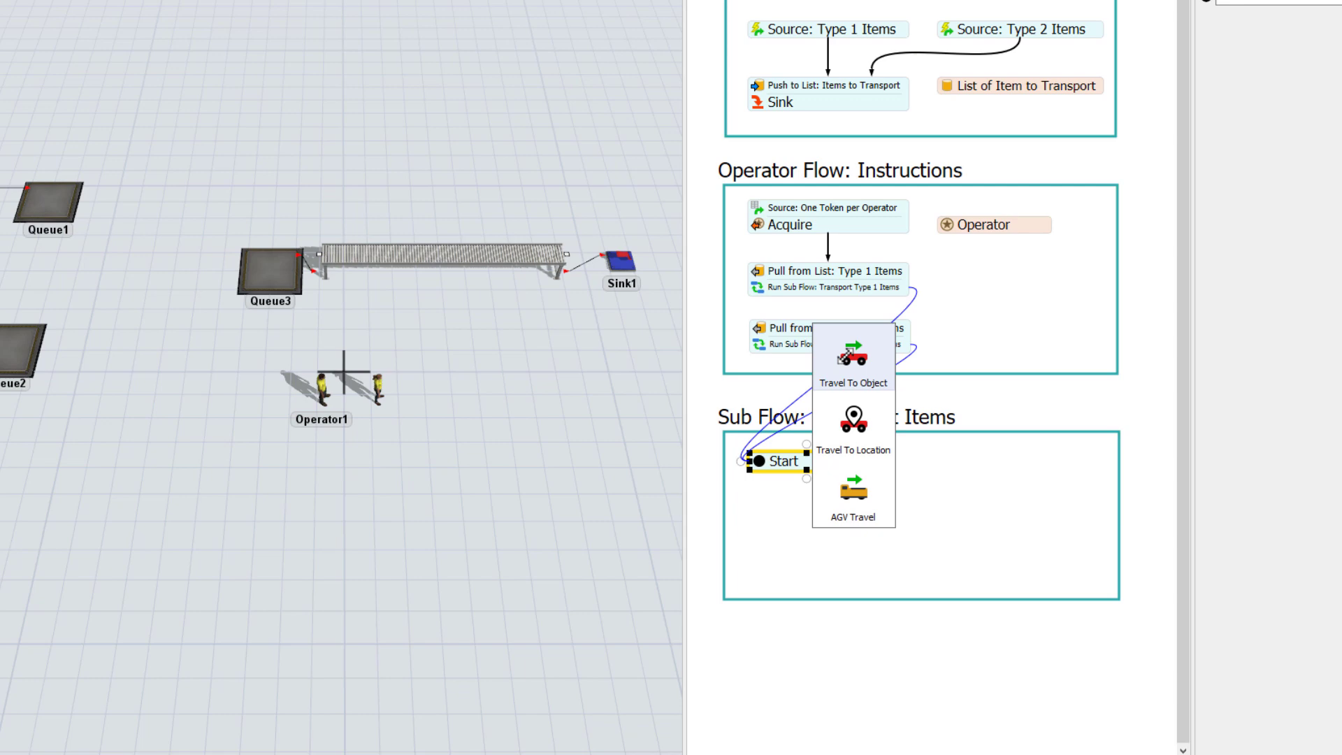
pyautogui.click(849, 364)
pyautogui.click(842, 481)
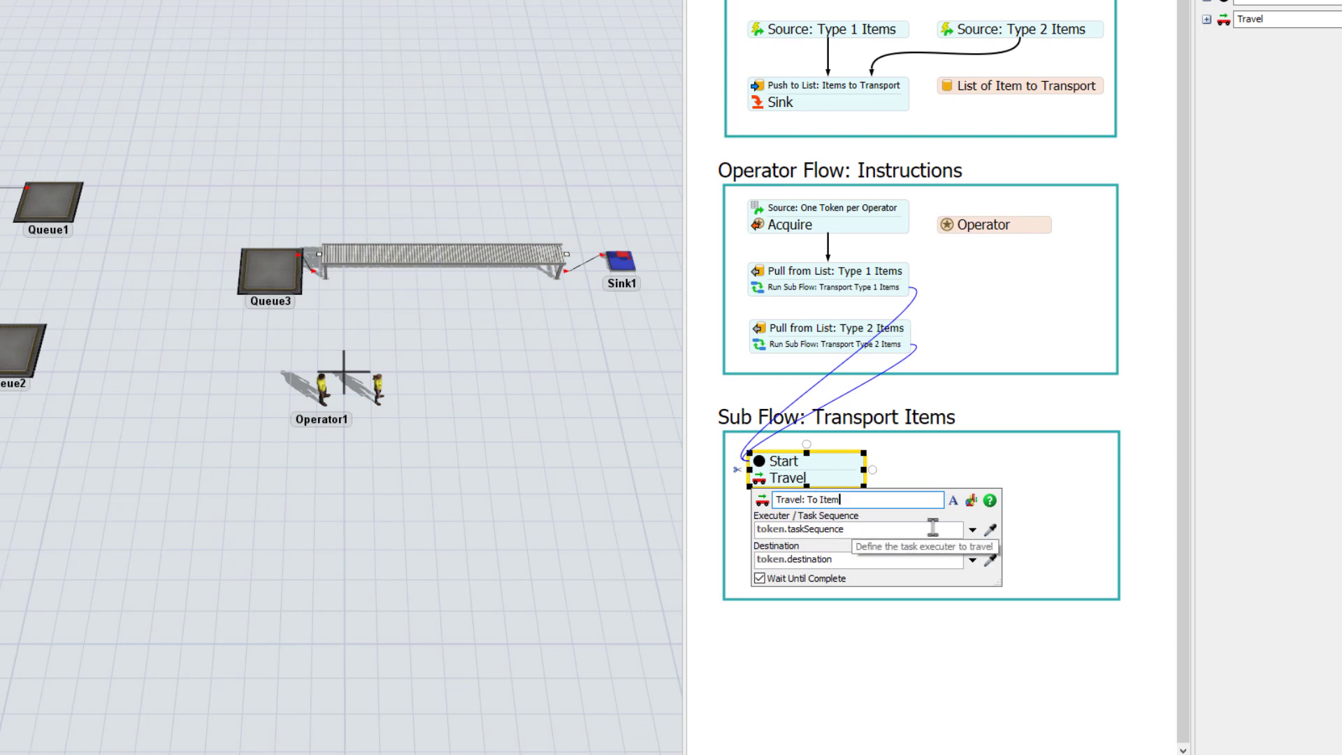
# Set the Travel: To Item activity's executer to the token label resource and its destination to the token label Item.
pyautogui.click(972, 529)
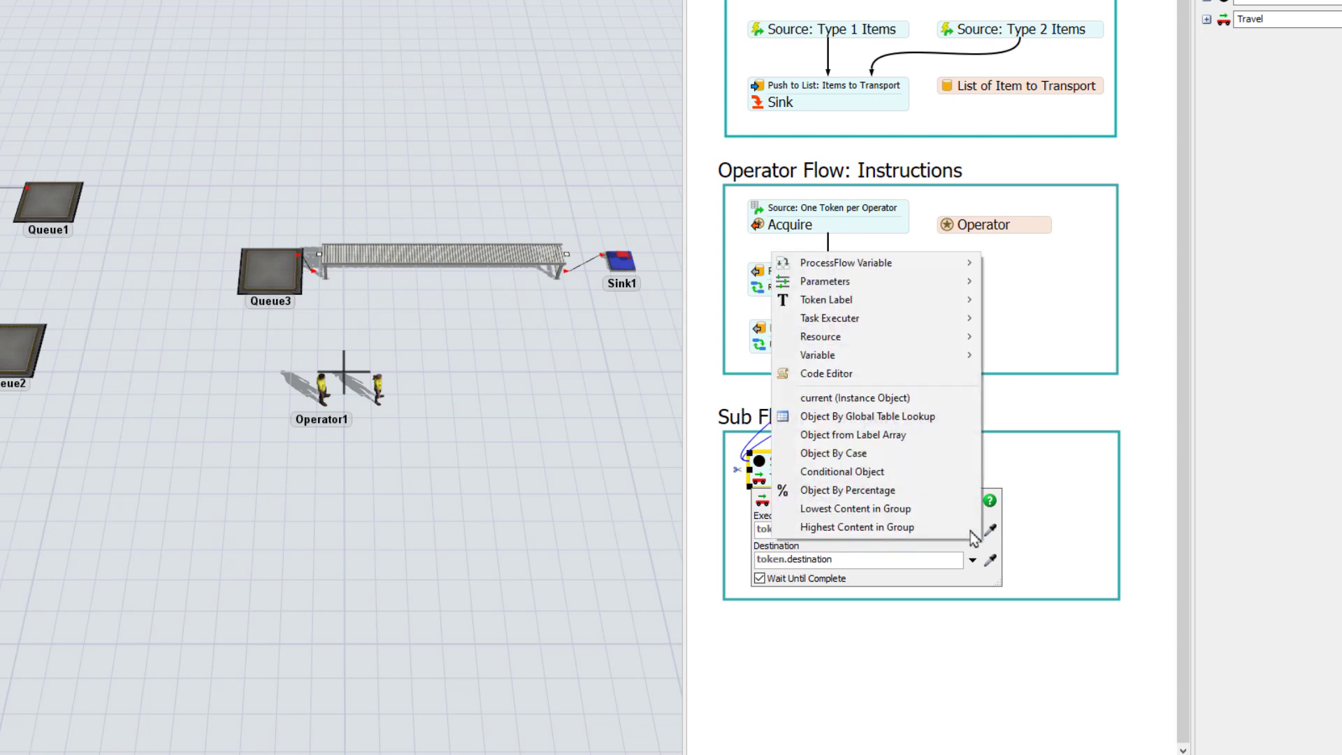
pyautogui.moveTo(954, 301)
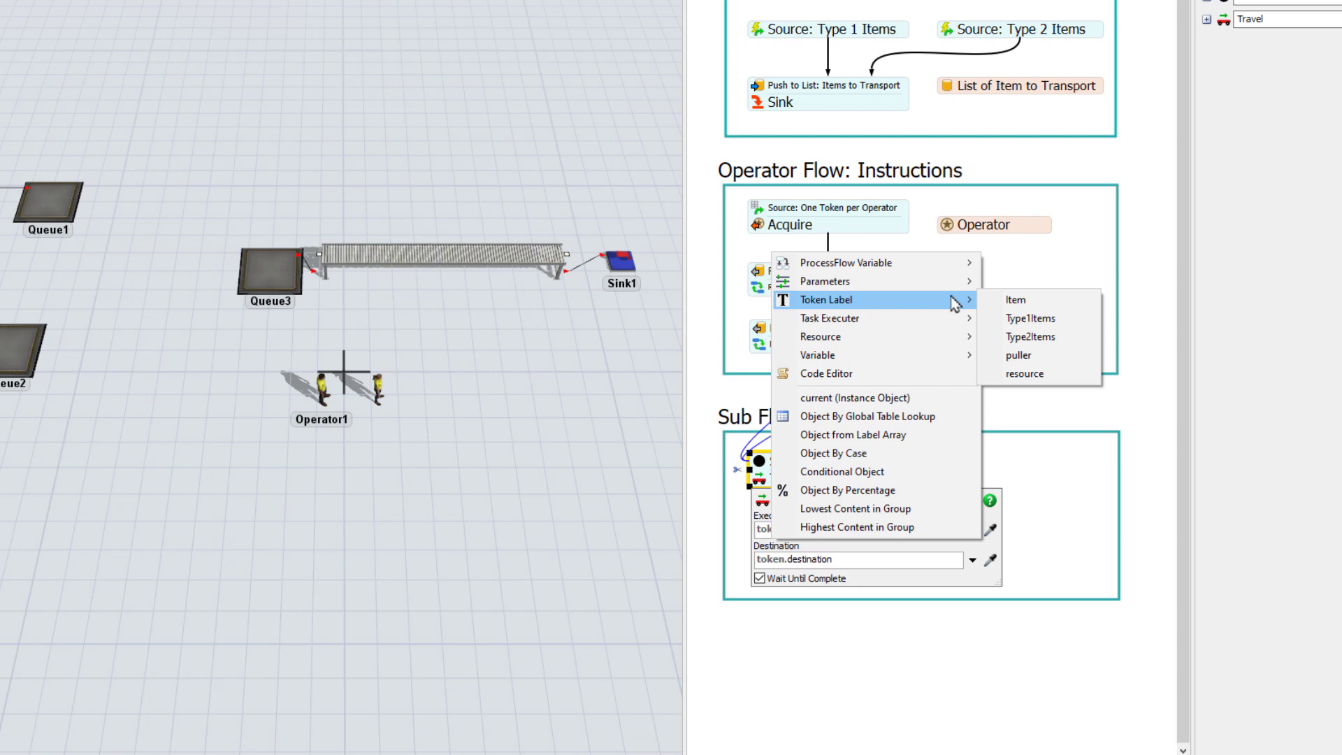
pyautogui.click(1019, 374)
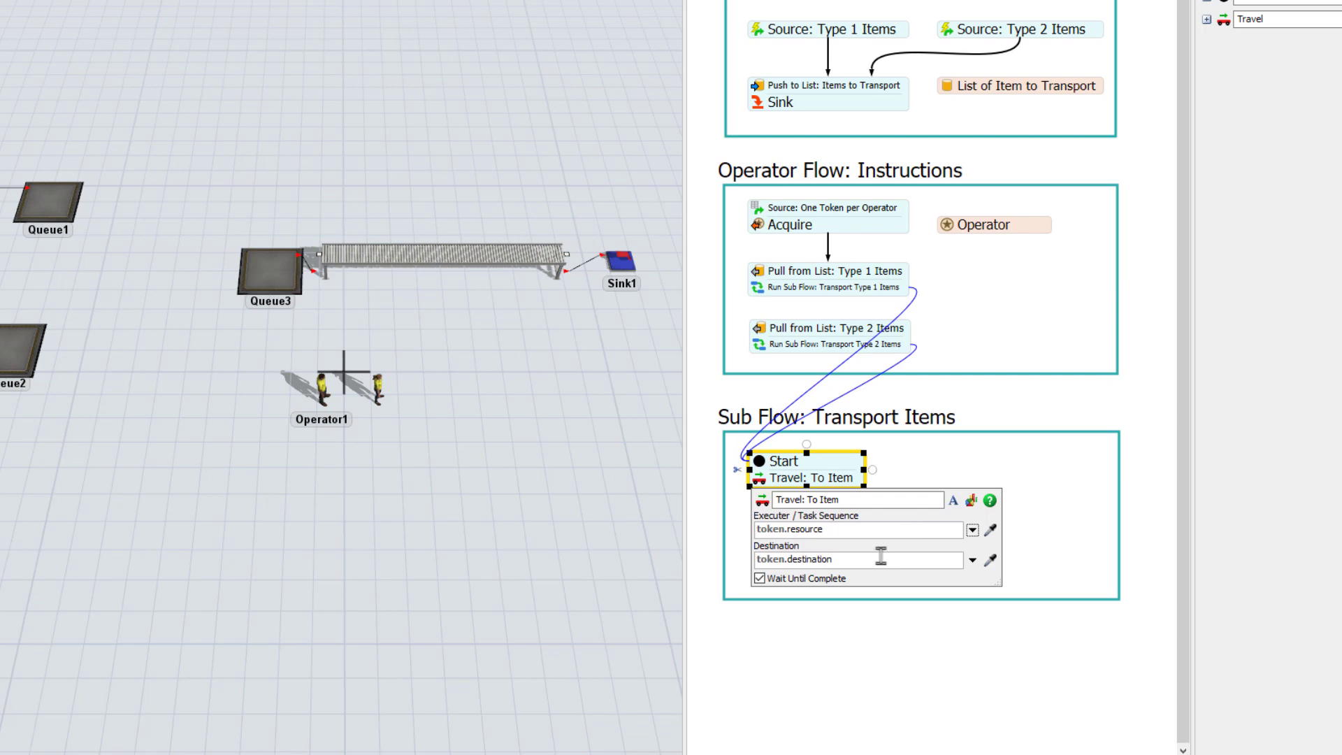
pyautogui.click(972, 560)
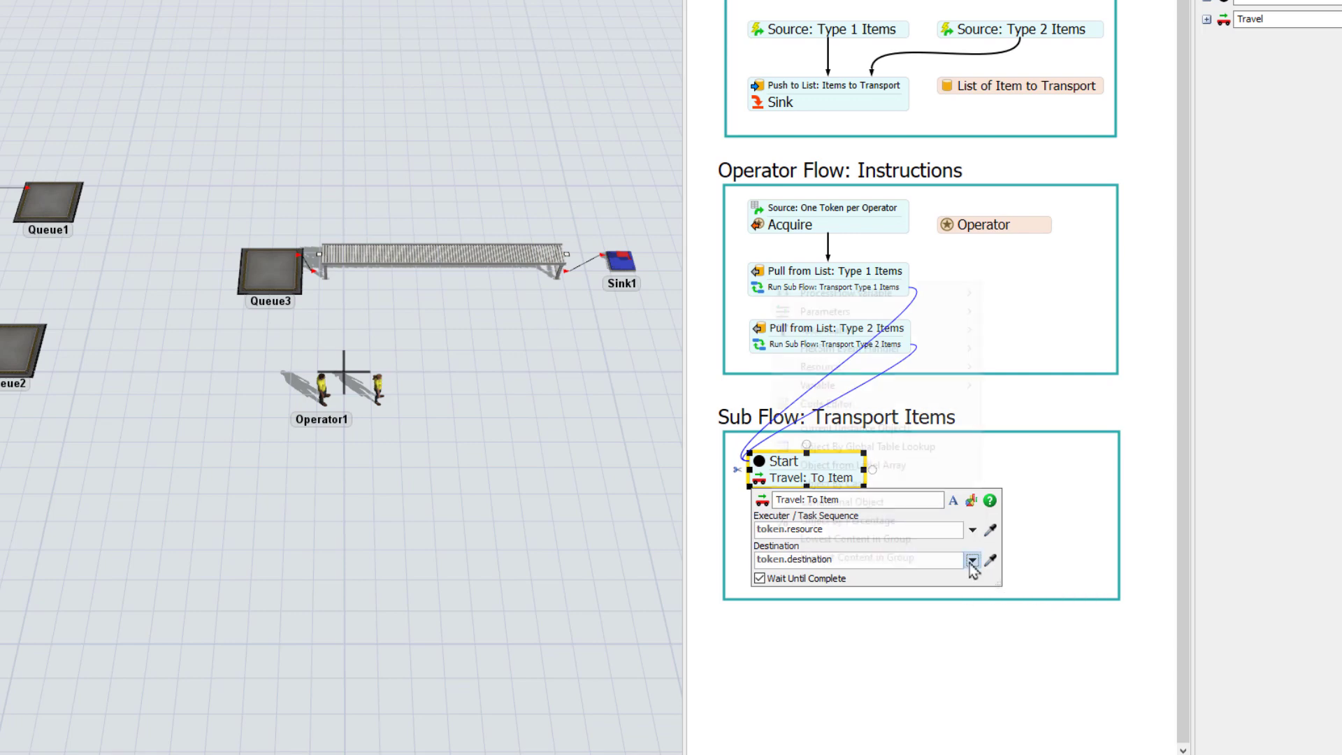
pyautogui.moveTo(958, 334)
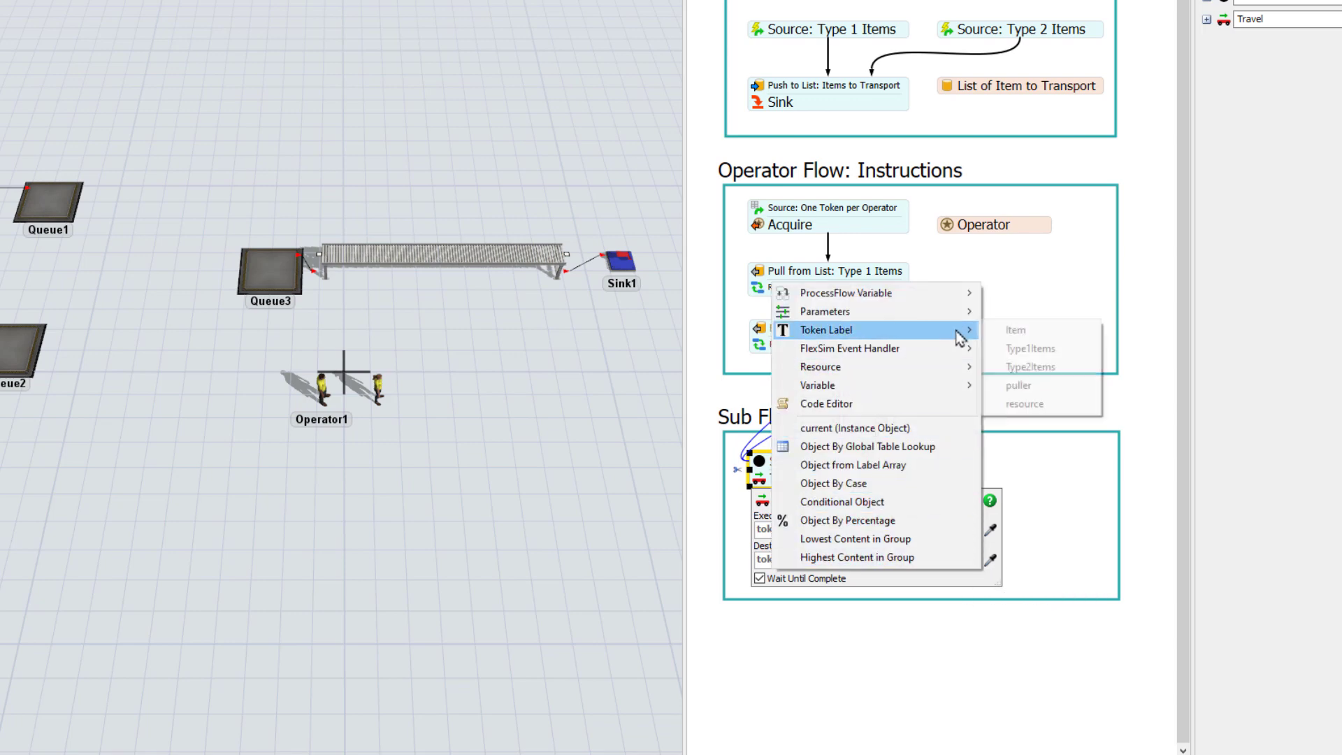
pyautogui.click(1015, 333)
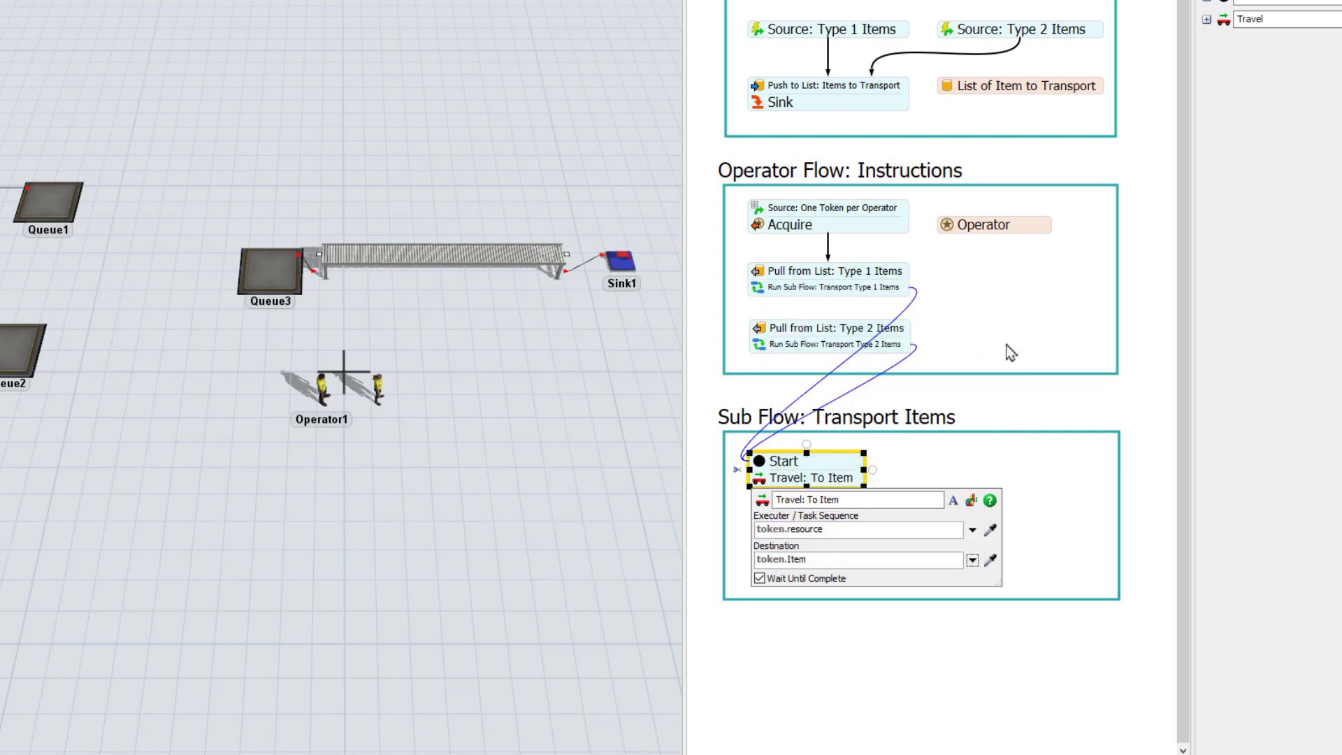
pyautogui.click(927, 474)
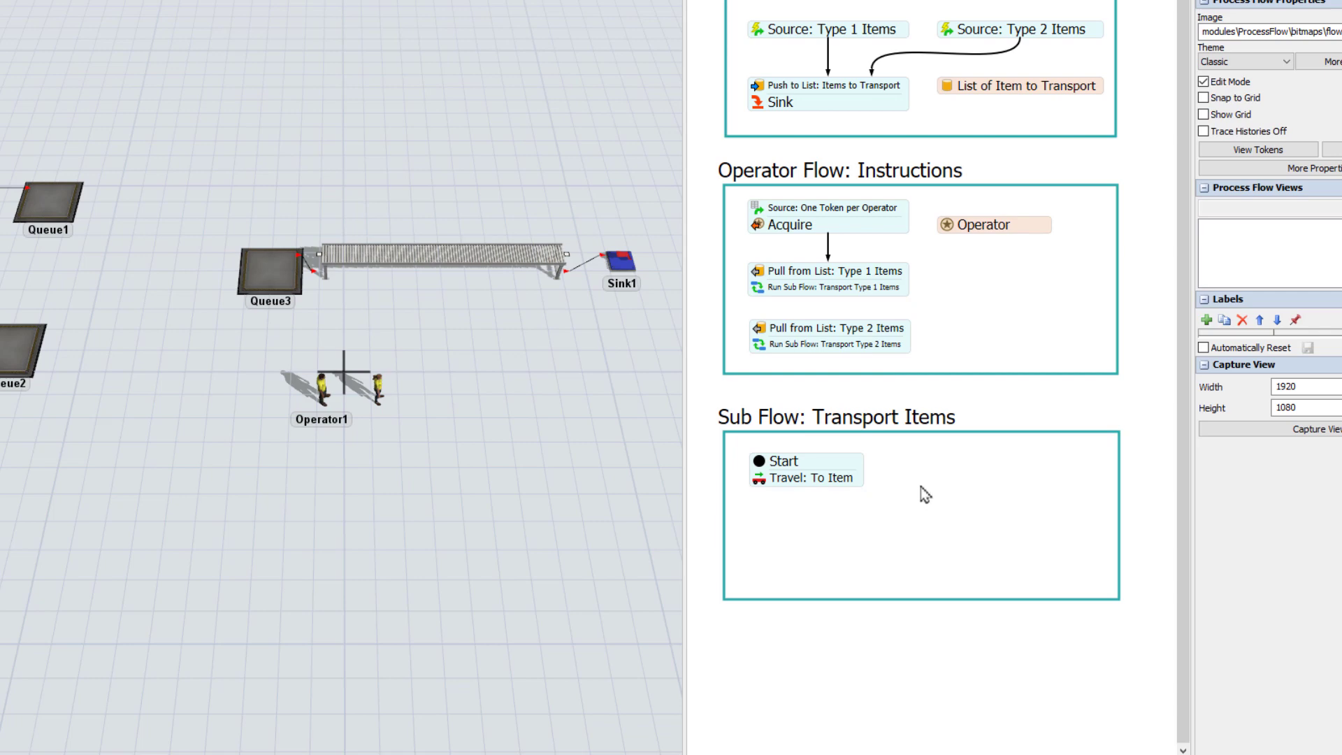
# Widen the Start activity block in the Transport Items sub flow and add a Load activity beneath Travel: To Item, renamed "Load: Item".
pyautogui.moveTo(849, 475); pyautogui.dragTo(907, 475)
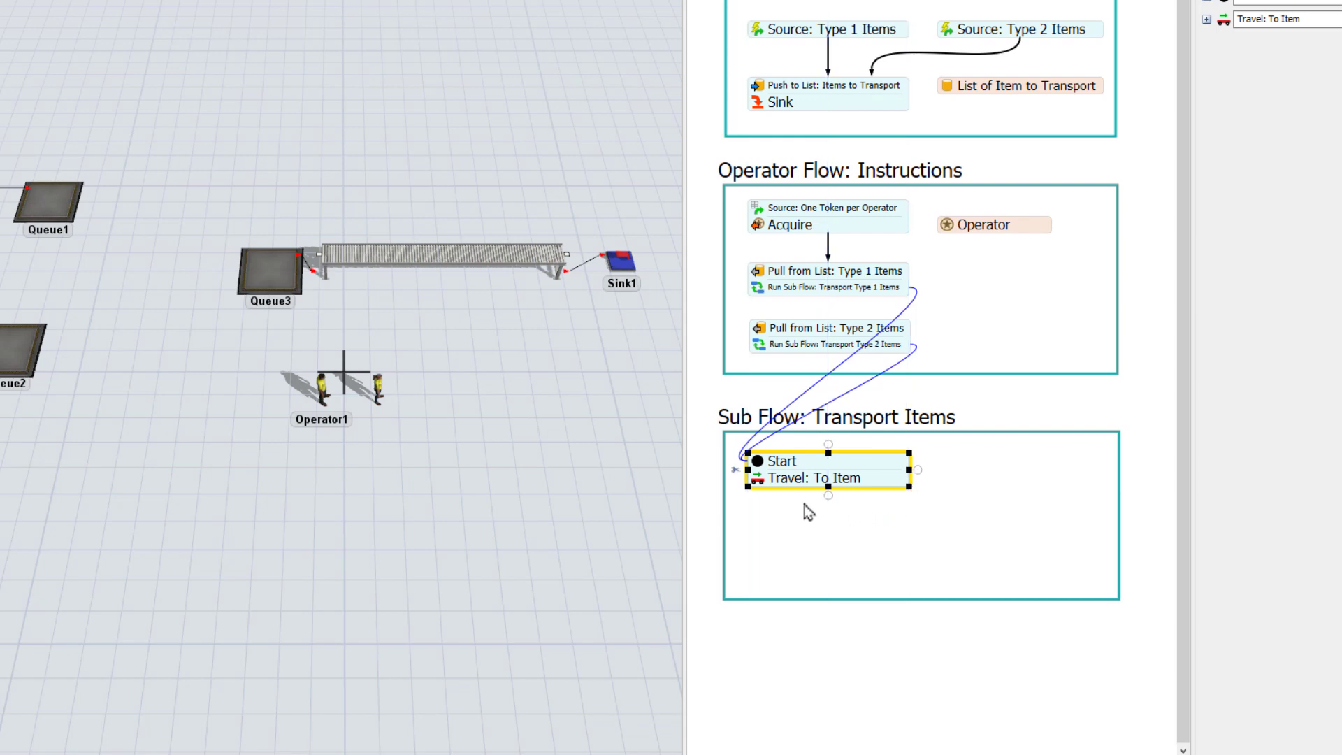
pyautogui.moveTo(800, 489); pyautogui.dragTo(798, 499)
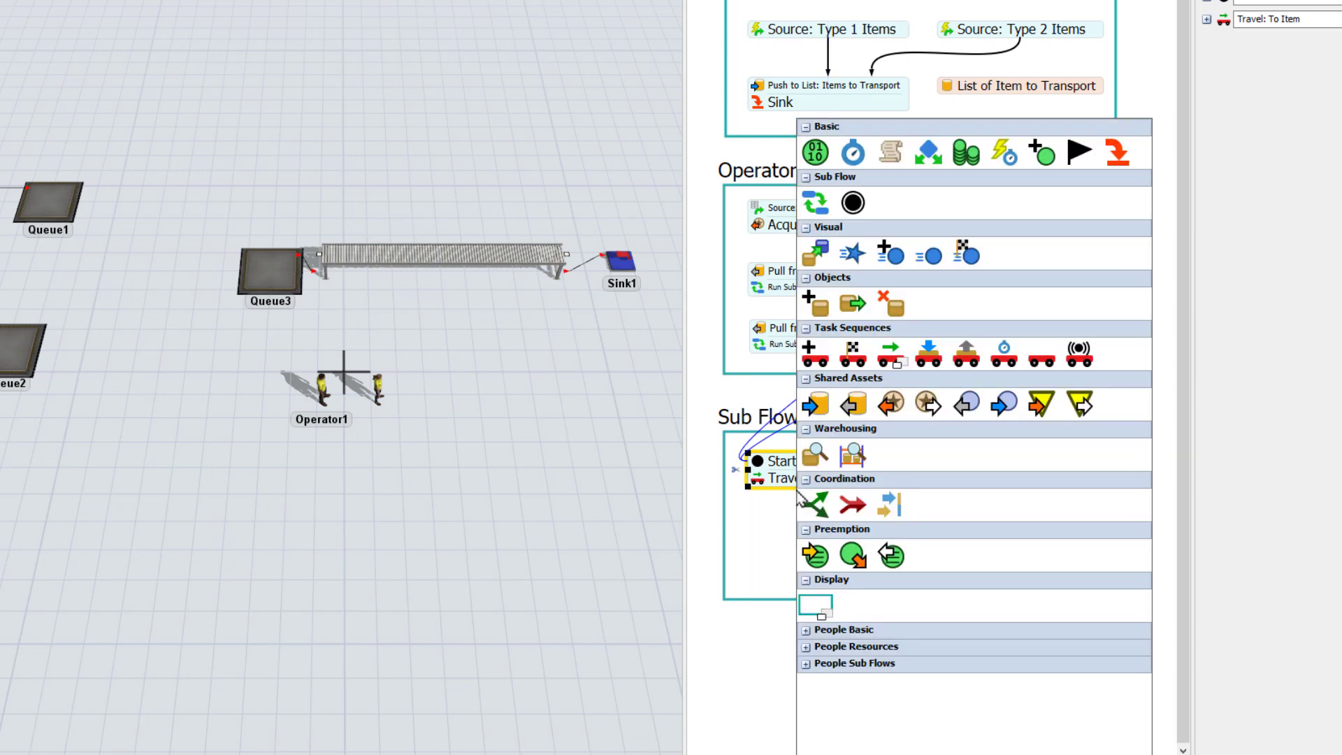
pyautogui.click(928, 355)
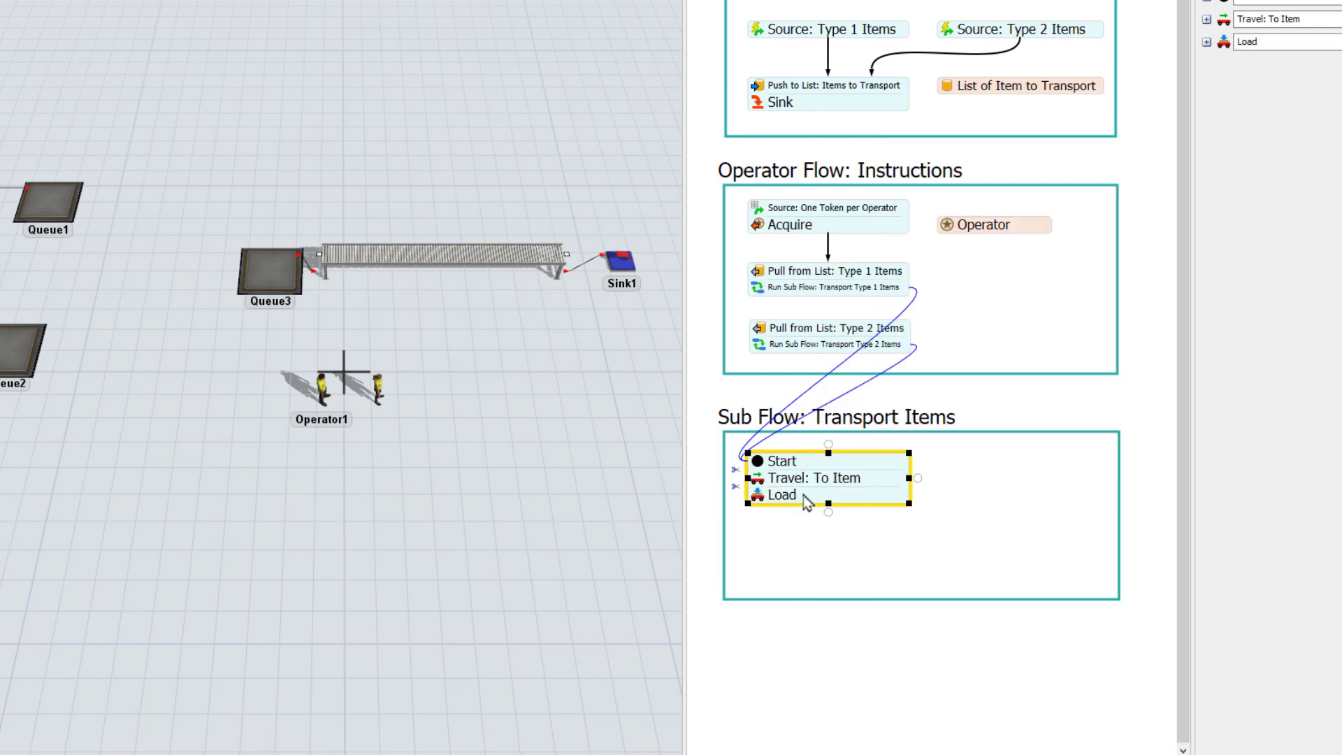
pyautogui.click(805, 501)
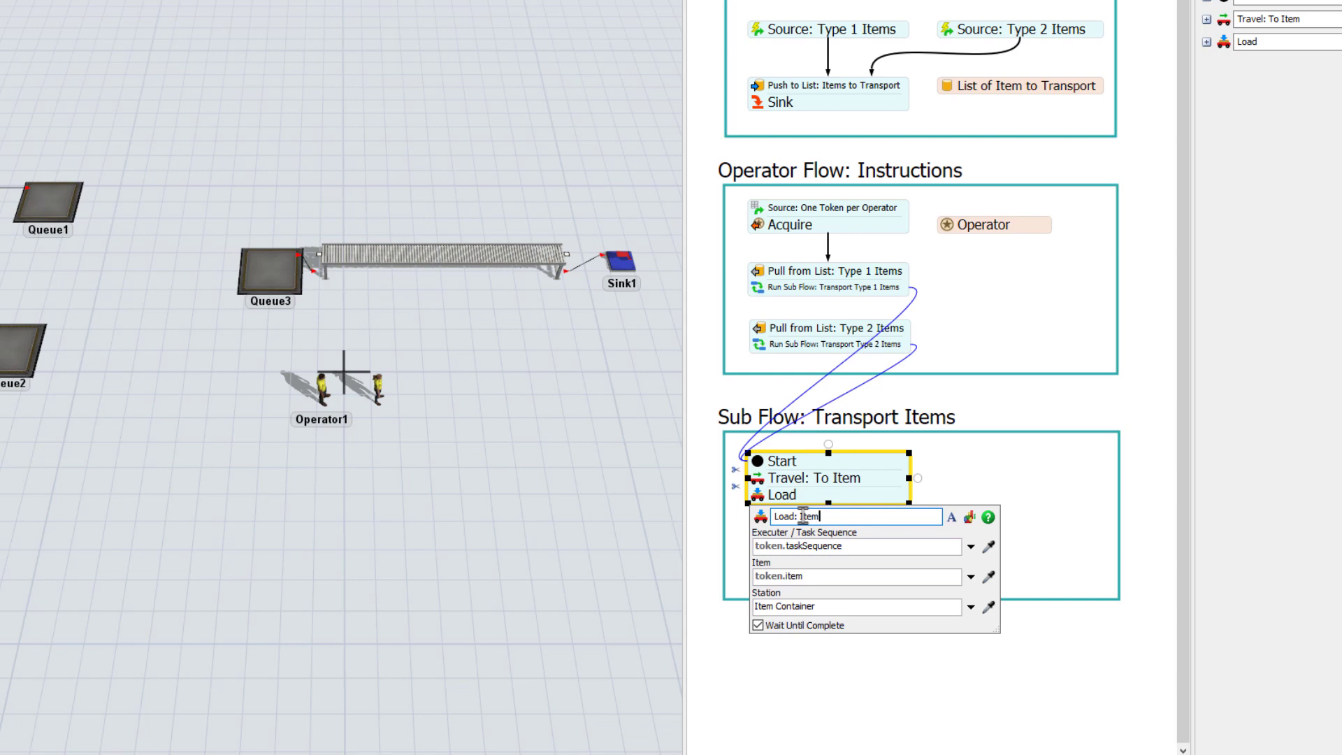
pyautogui.click(745, 536)
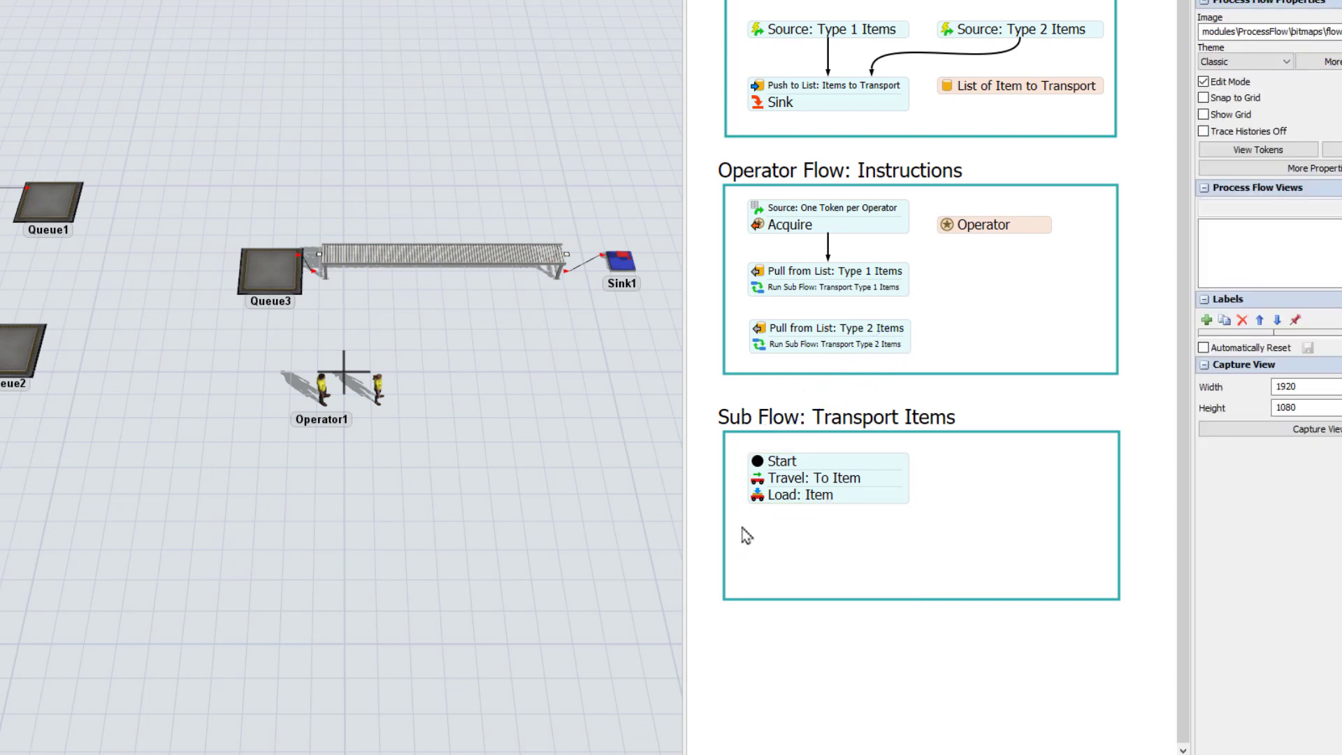
# Add a Travel To Object activity beneath Load: Item and rename it "Travel: To Dropoff".
pyautogui.click(809, 500)
pyautogui.doubleClick(809, 513)
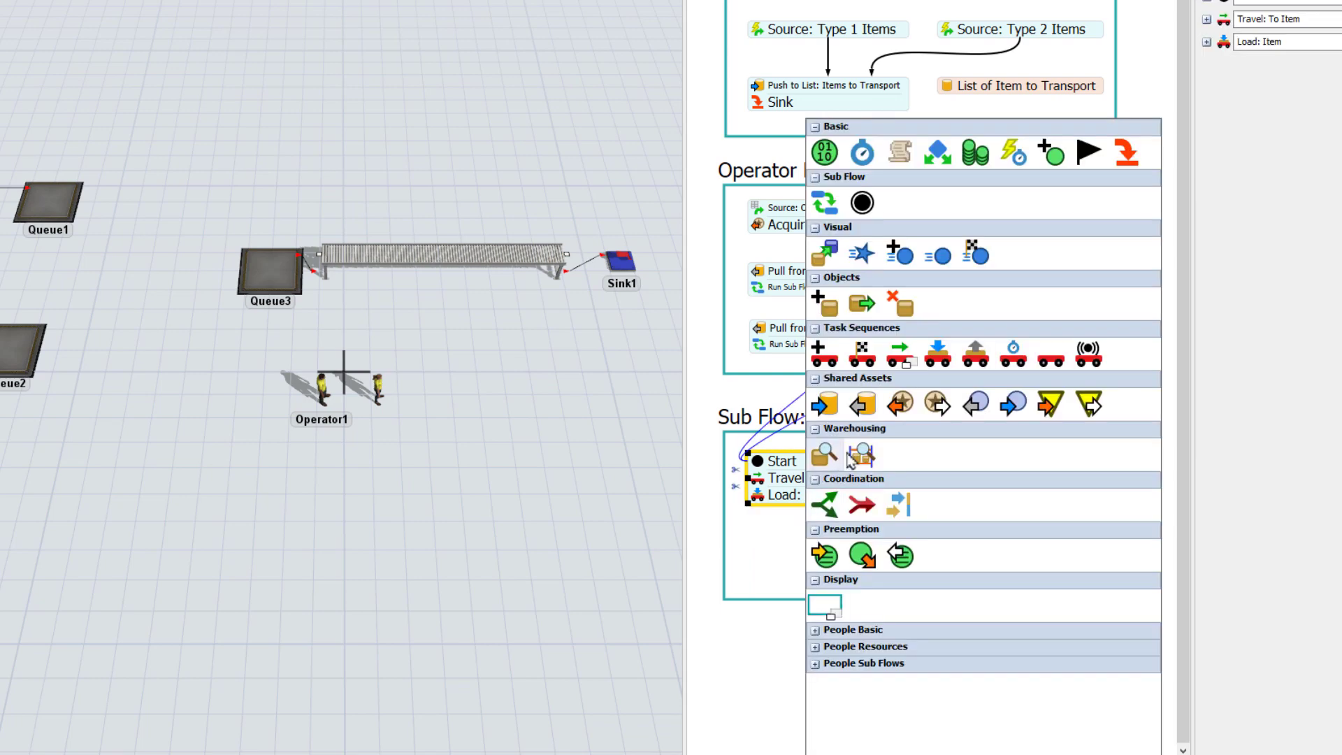
pyautogui.click(896, 358)
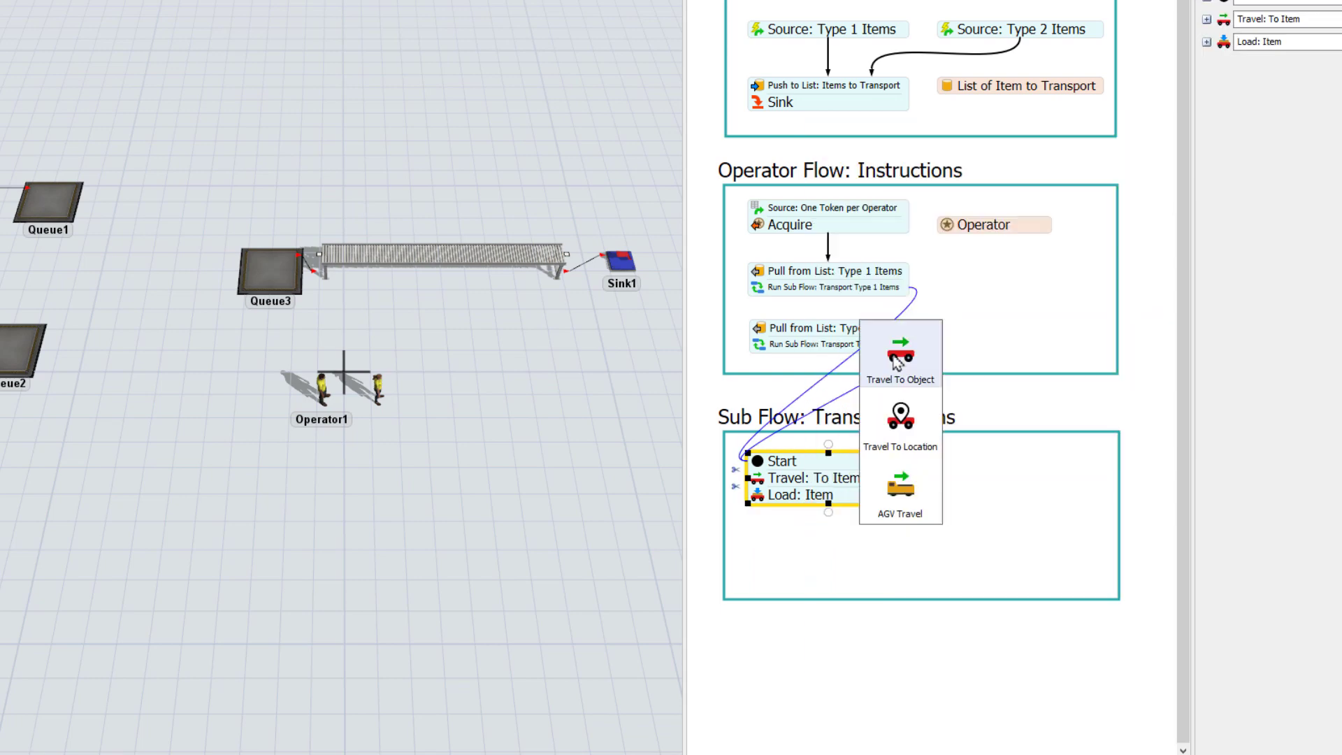
pyautogui.click(897, 359)
pyautogui.doubleClick(821, 514)
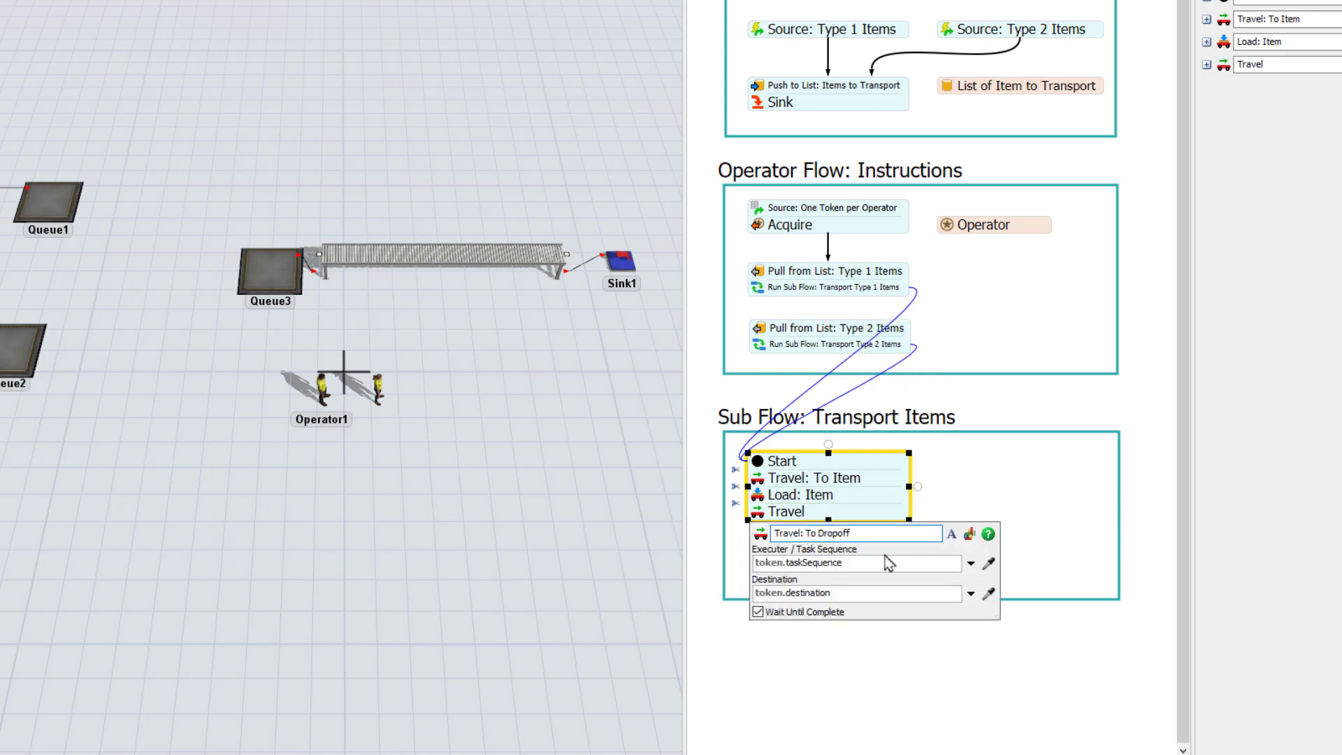
# Set the Travel: To Dropoff activity's executer to the token label resource and its destination to Queue3.
pyautogui.click(971, 564)
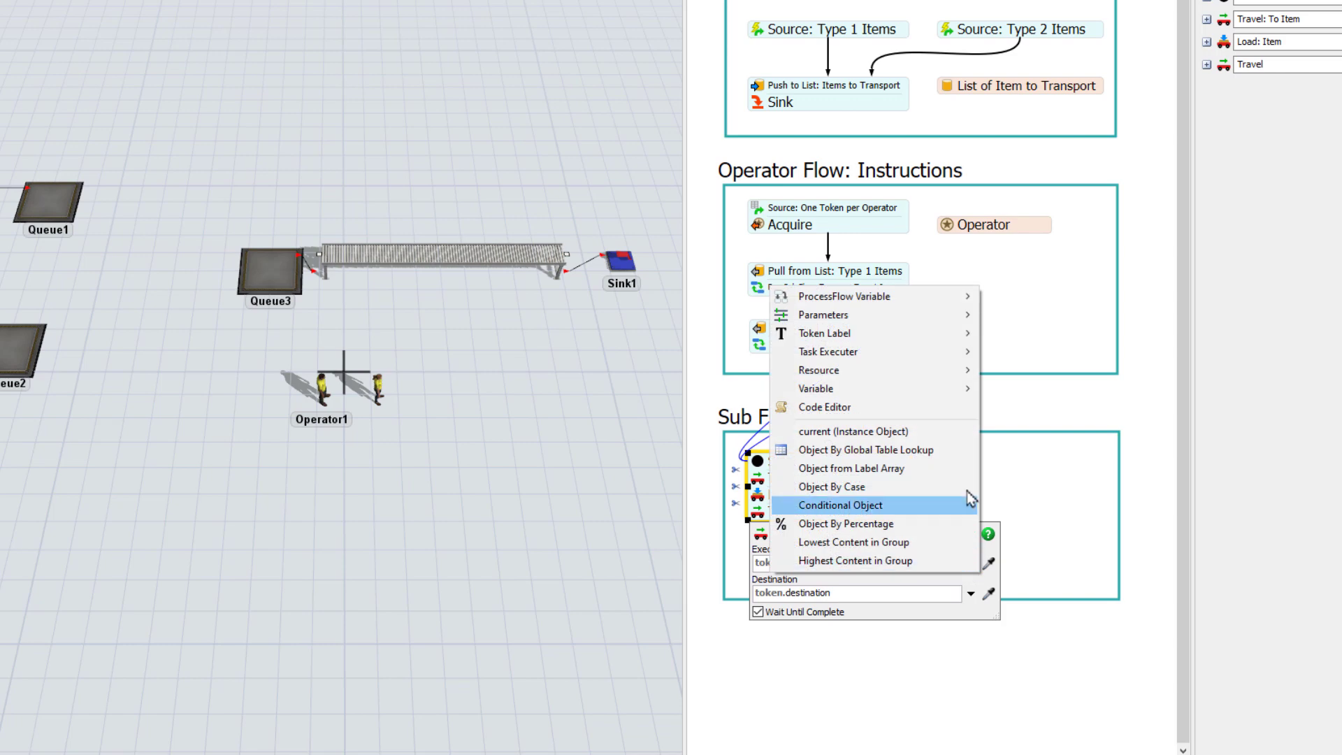
pyautogui.moveTo(966, 338)
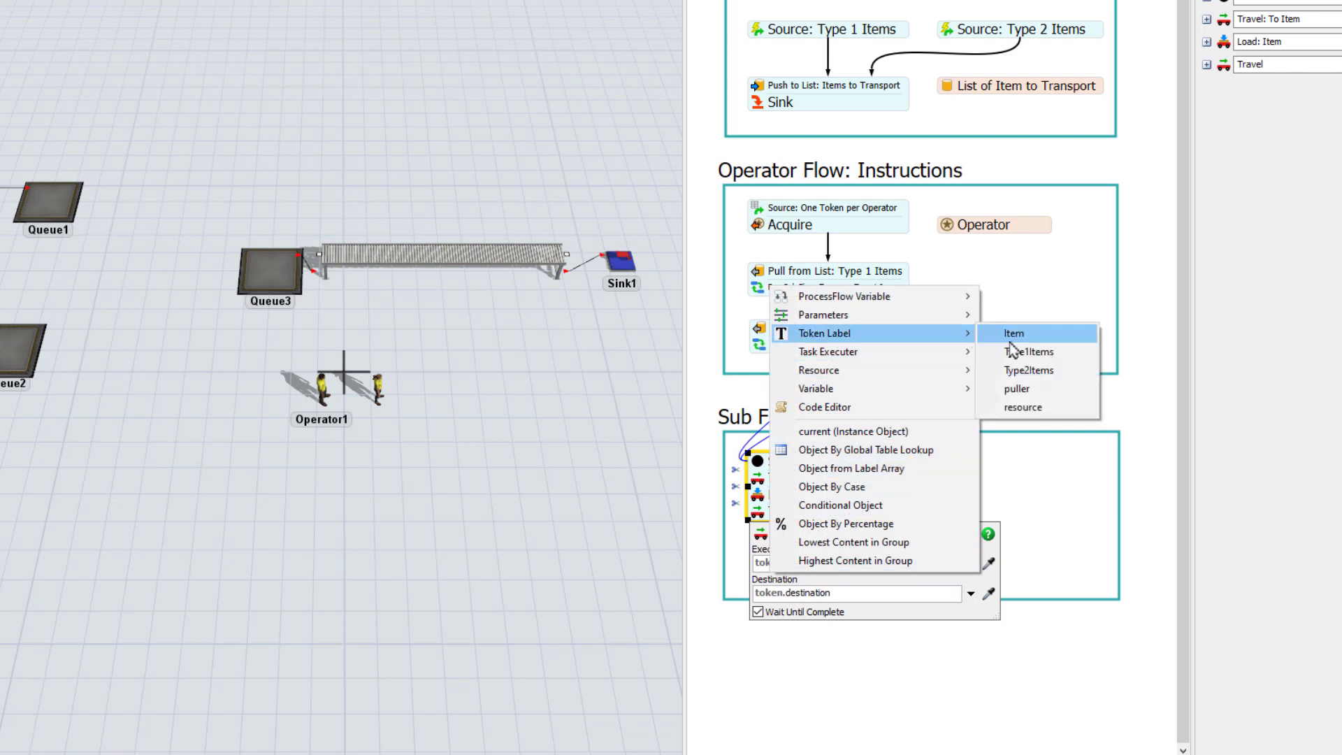
pyautogui.click(1022, 410)
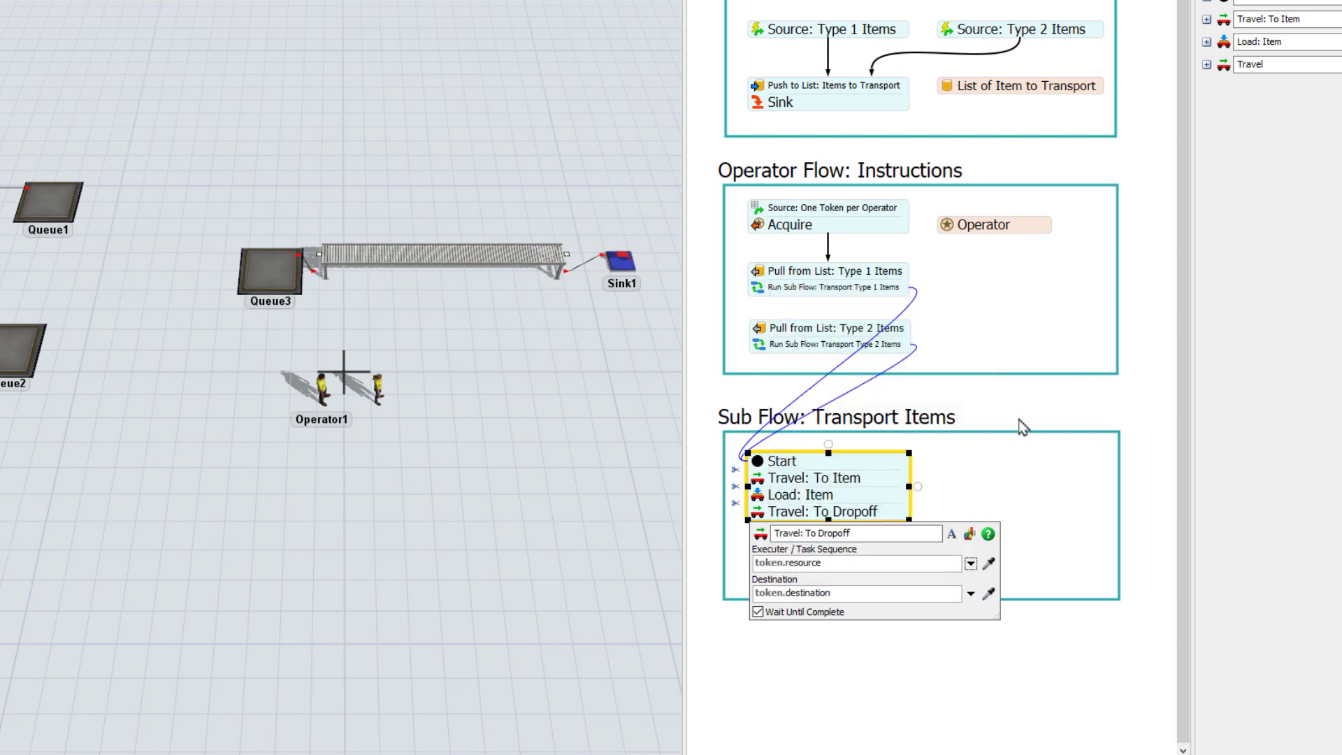
pyautogui.click(990, 593)
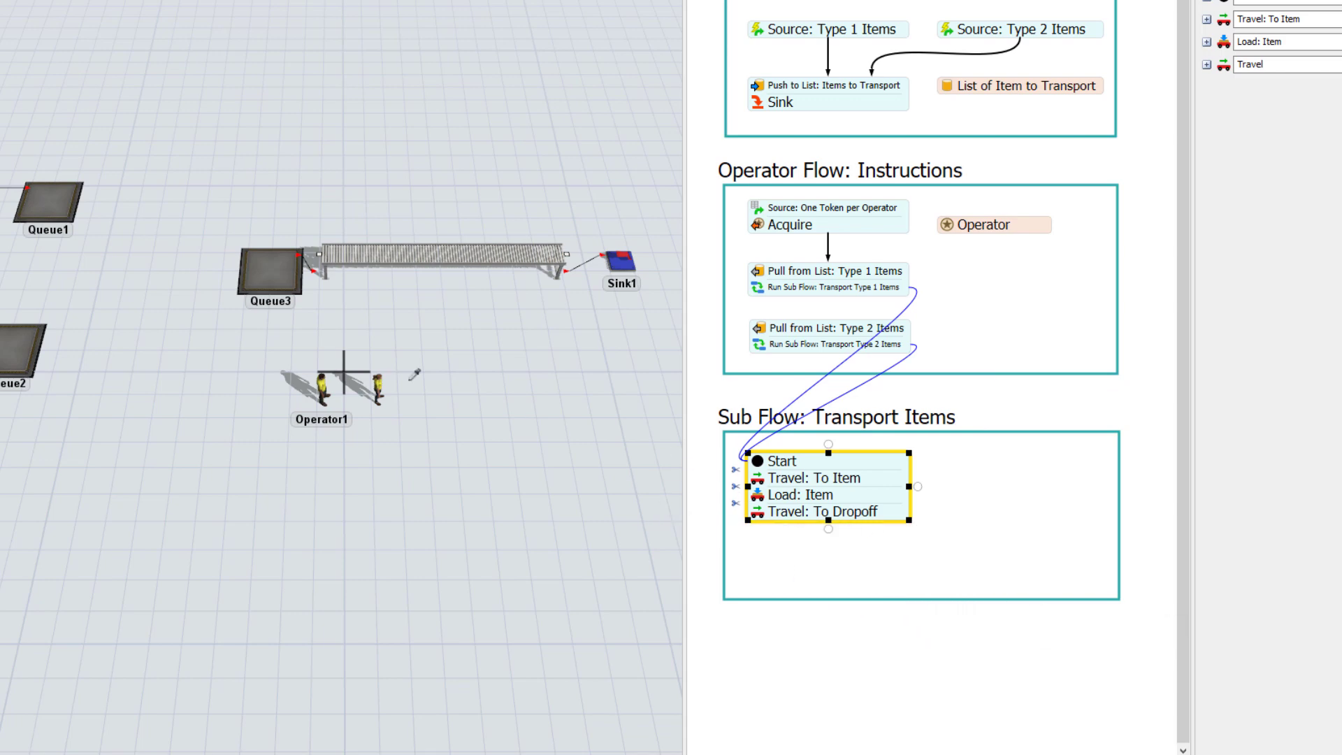
pyautogui.click(267, 284)
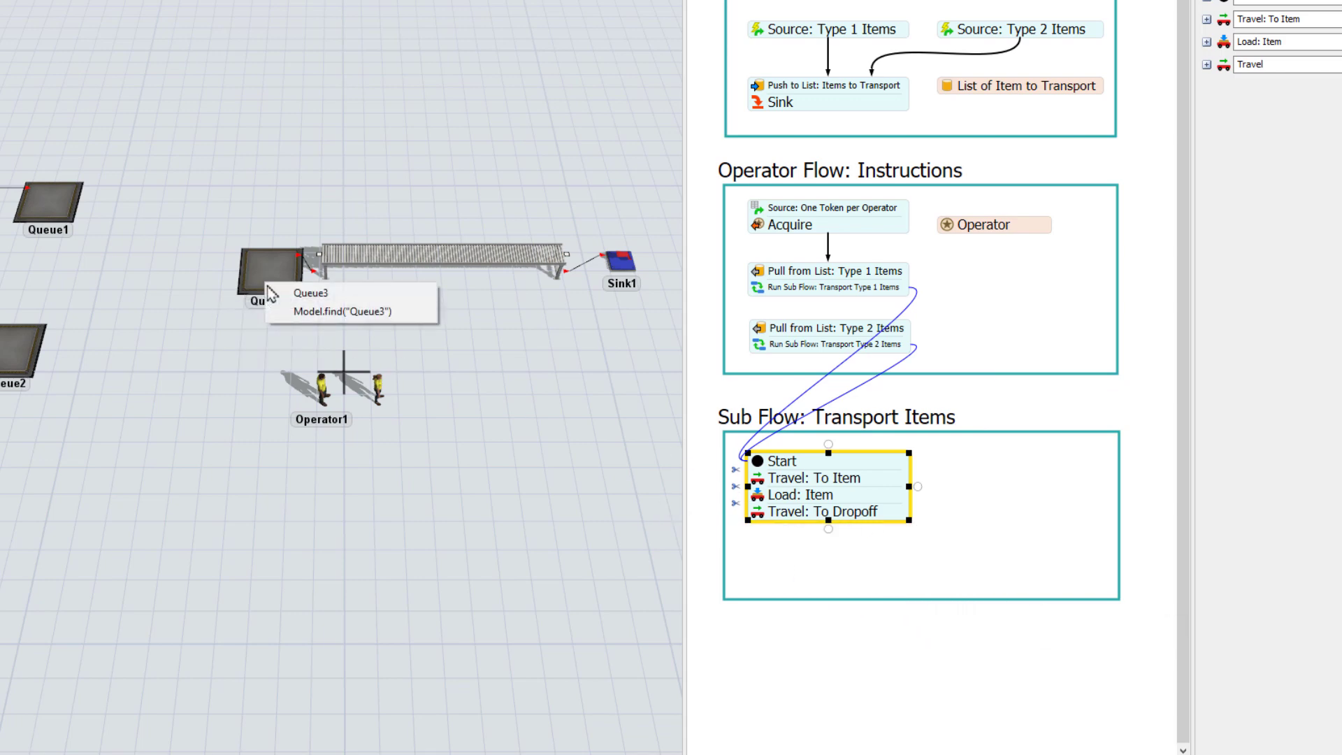
pyautogui.click(308, 298)
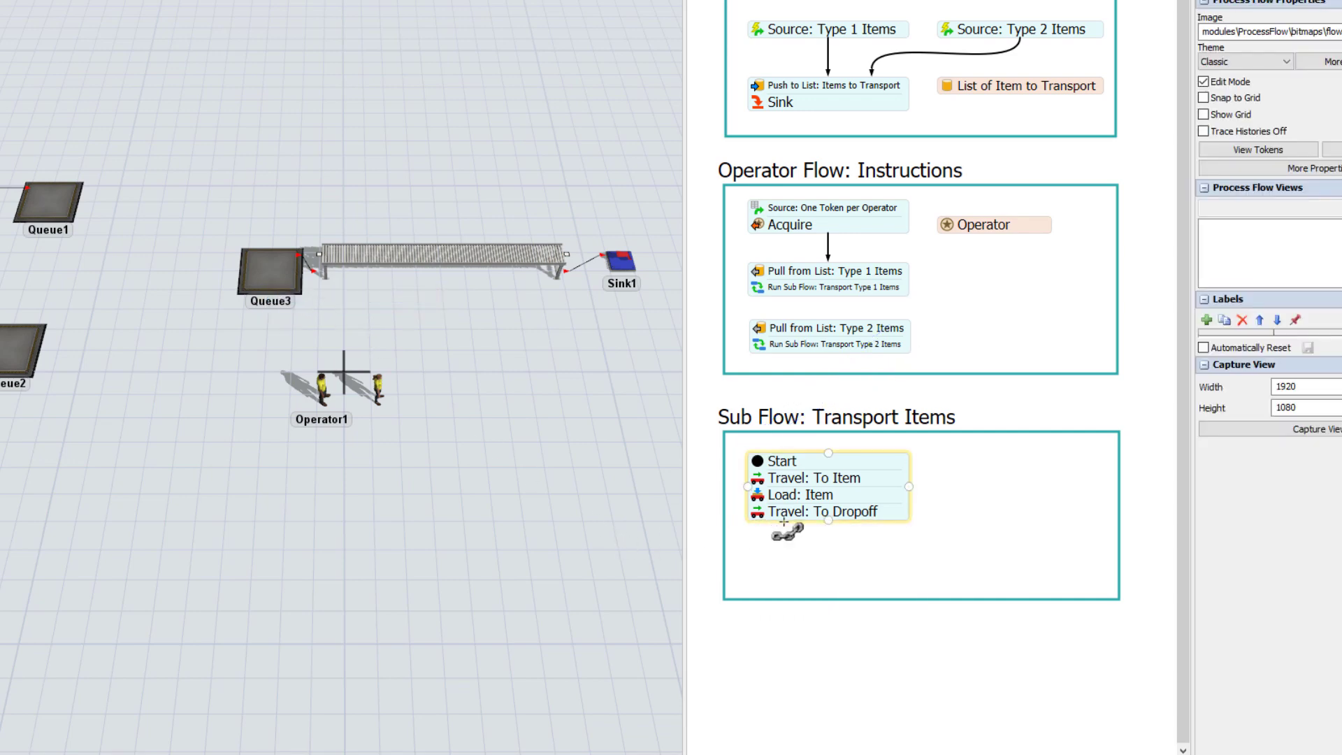
# Add an Unload activity beneath Travel: To Dropoff and rename it "Unload: Item".
pyautogui.moveTo(783, 523); pyautogui.dragTo(787, 530)
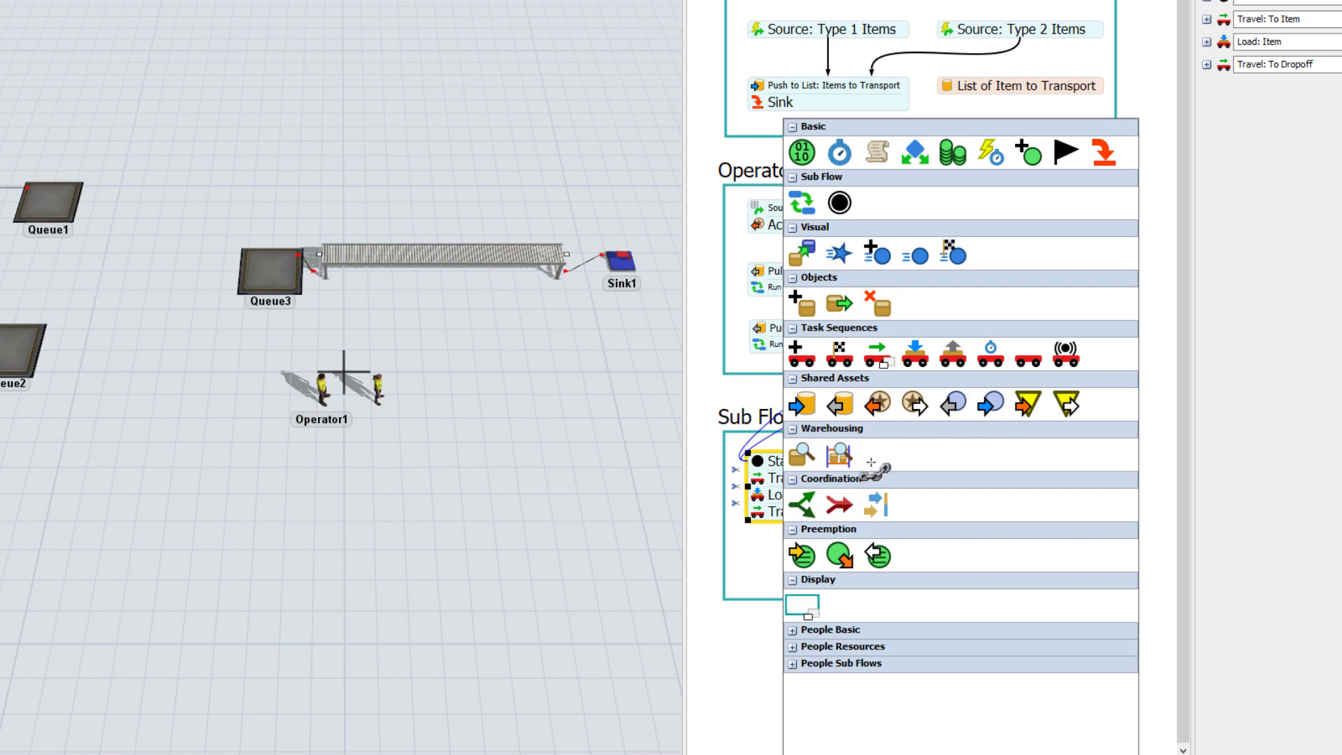
pyautogui.click(954, 355)
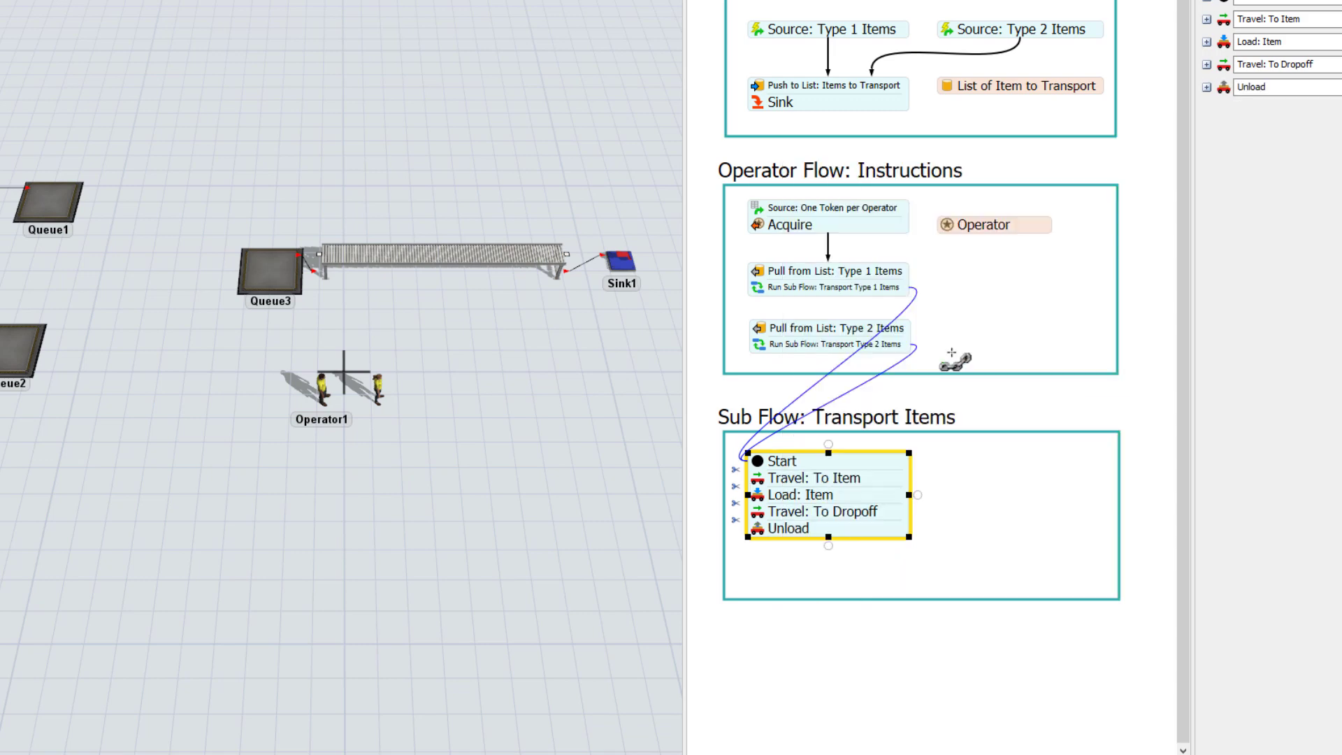
pyautogui.doubleClick(821, 529)
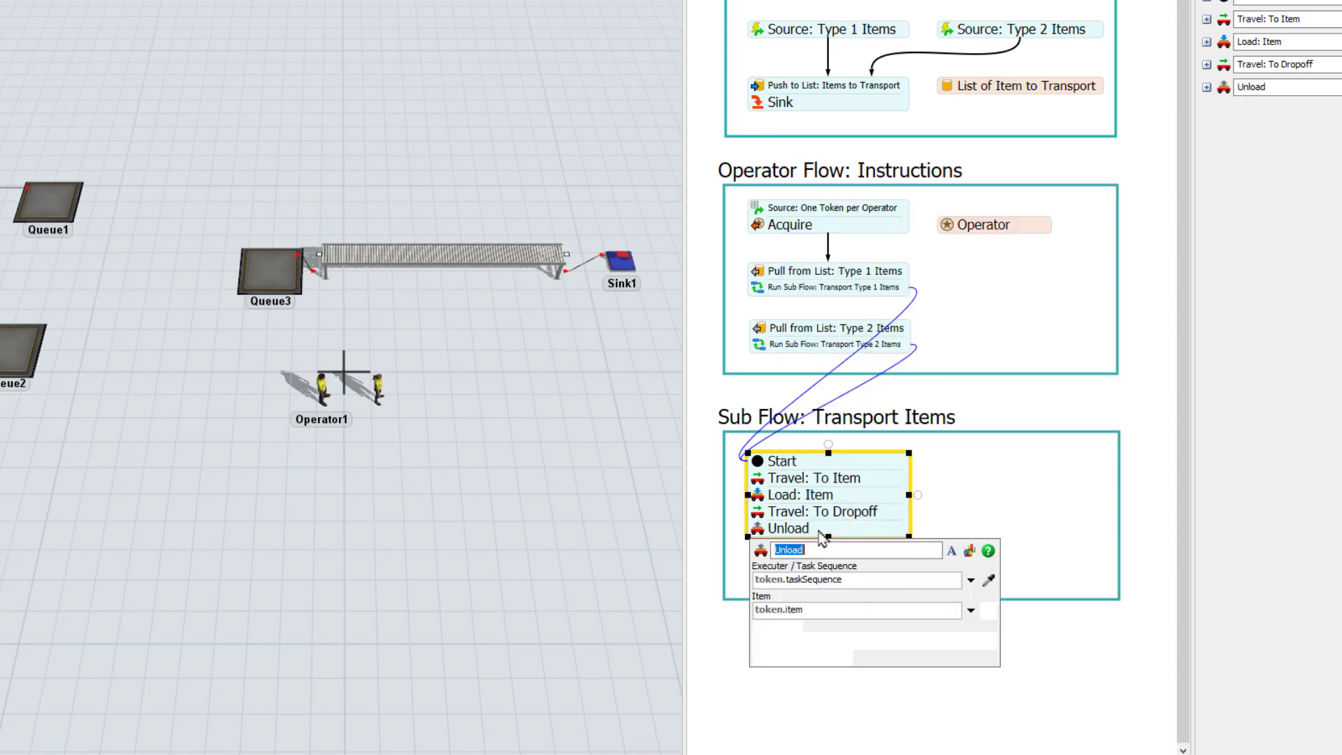
pyautogui.click(817, 548)
pyautogui.write(':')
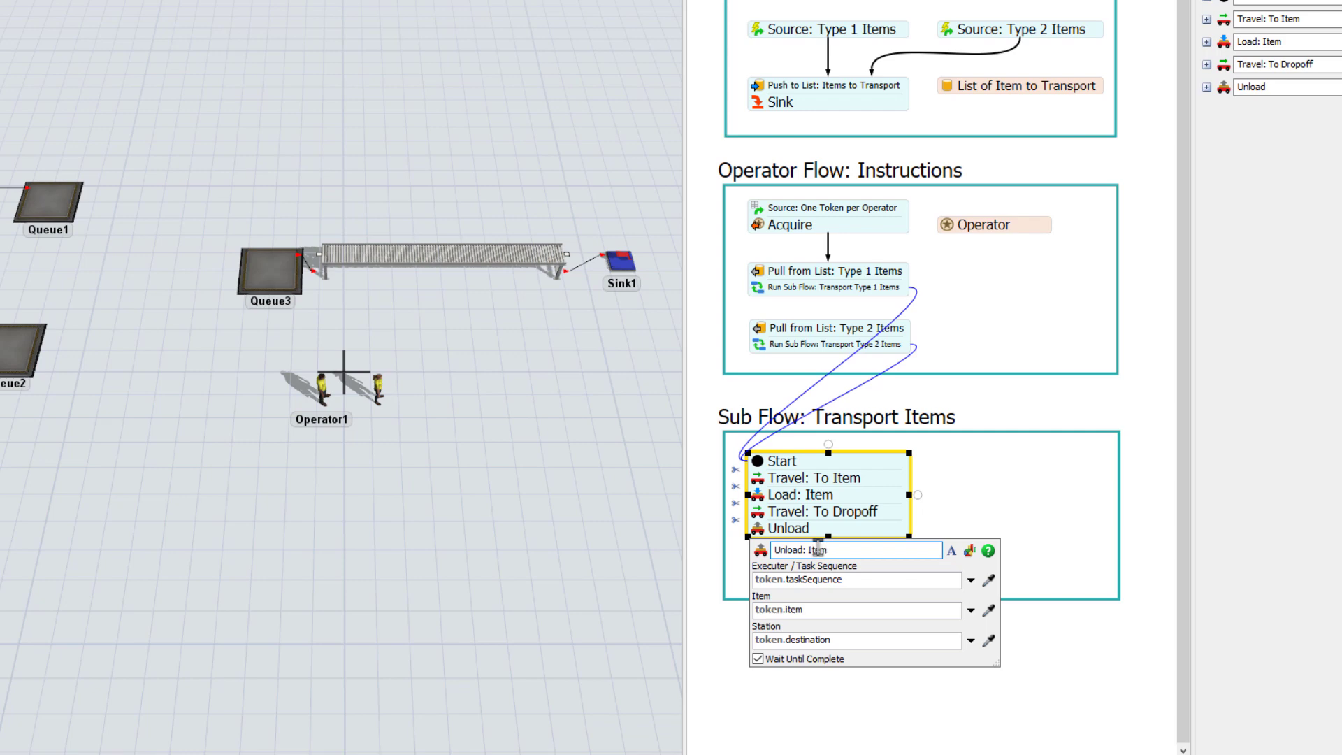
pyautogui.write(' Item')
# Configure the Unload: Item activity with executer token.resource, item token.Item and station Queue3.
pyautogui.click(971, 580)
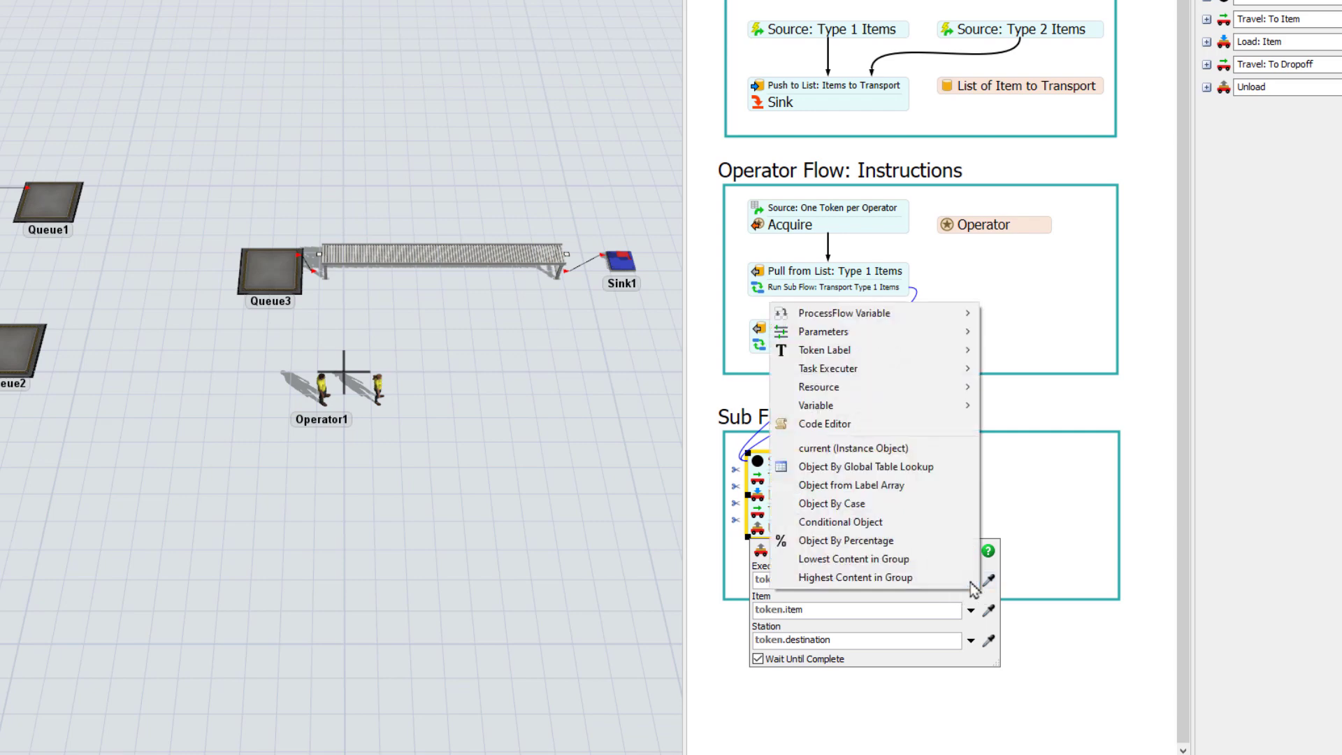
pyautogui.moveTo(966, 350)
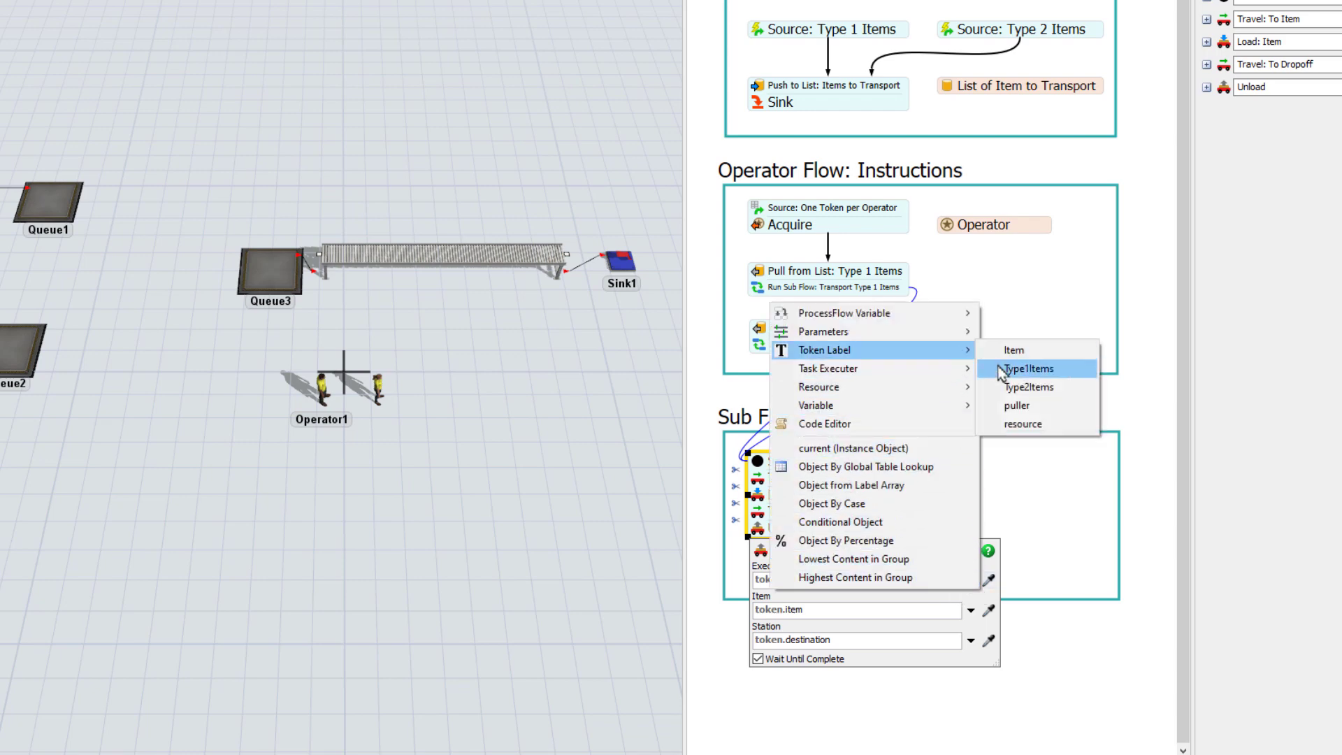
pyautogui.click(1022, 425)
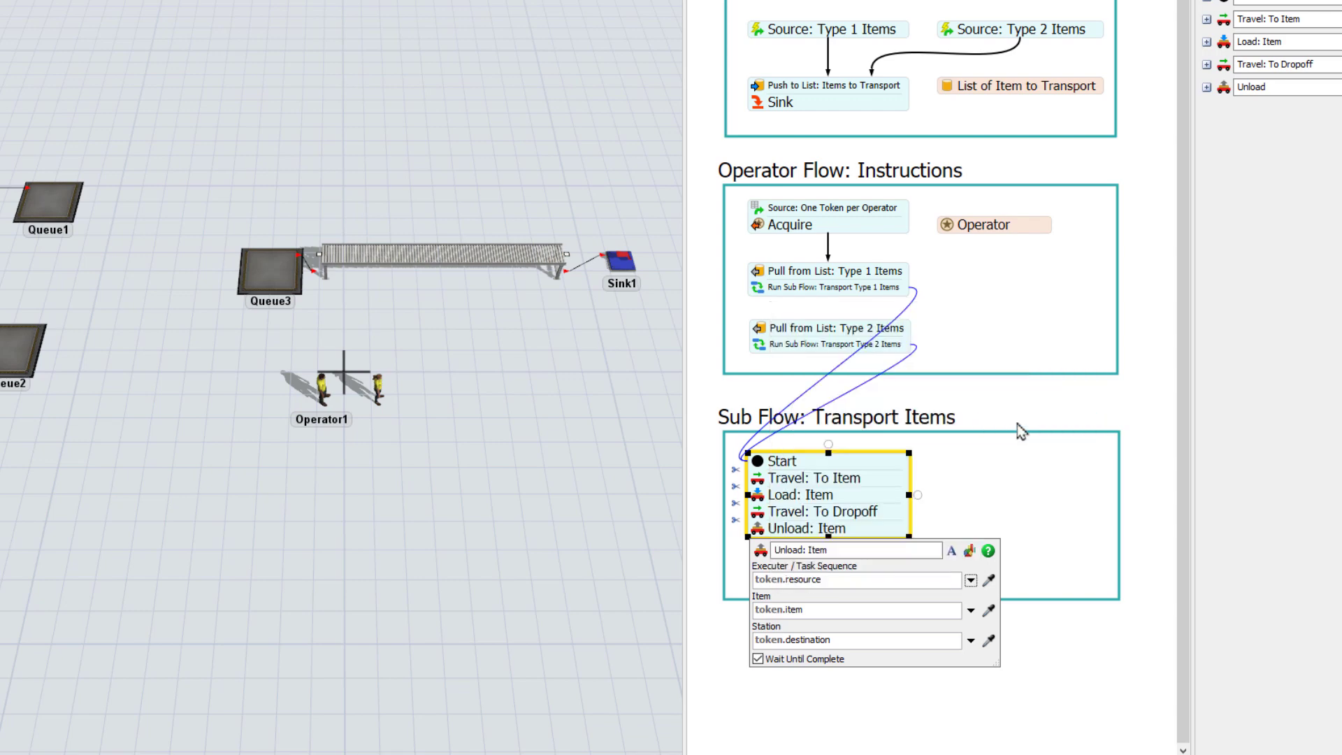
pyautogui.click(970, 610)
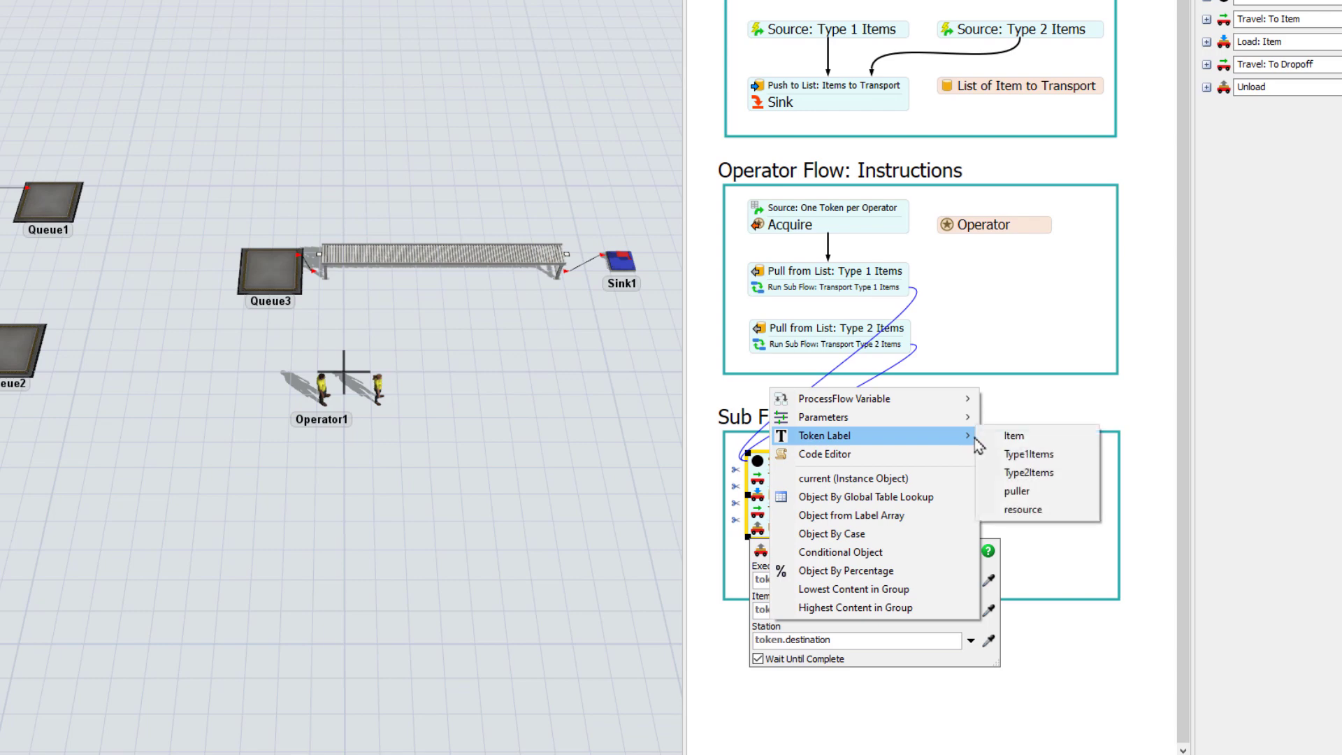
pyautogui.click(1010, 437)
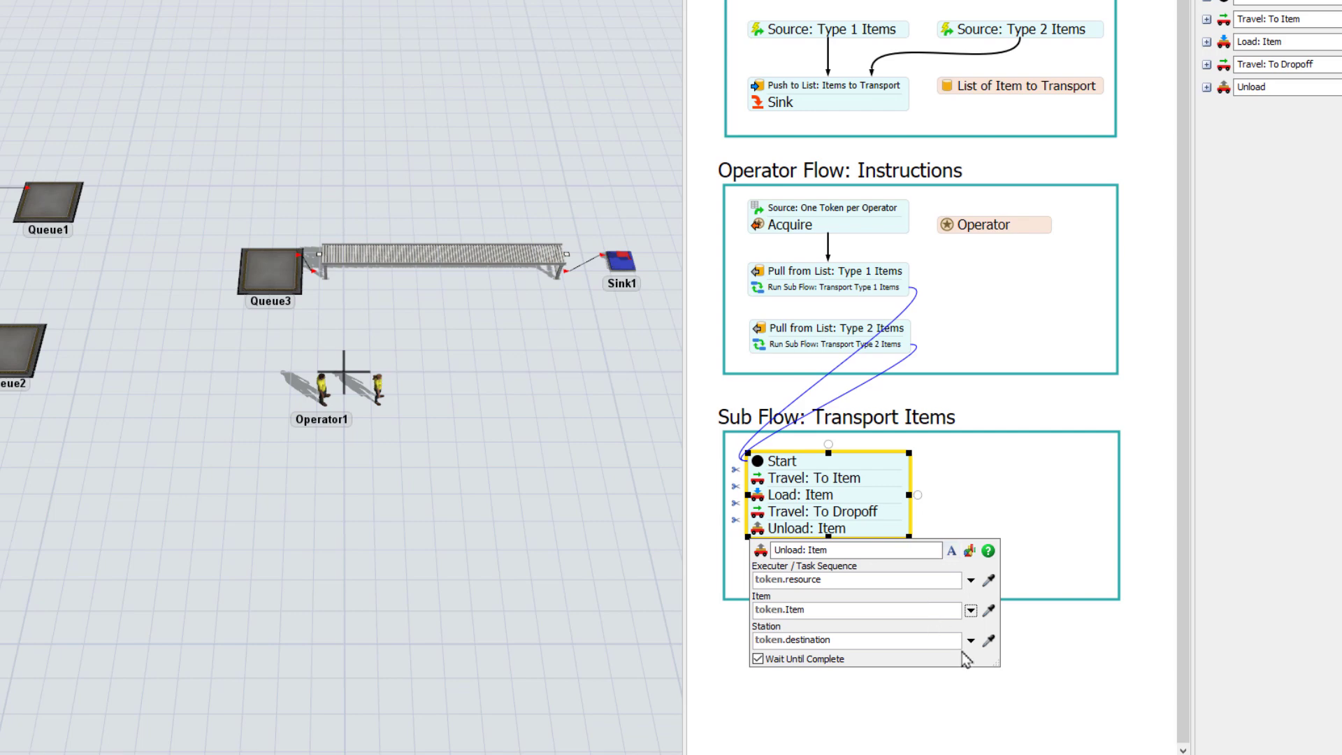
pyautogui.click(988, 640)
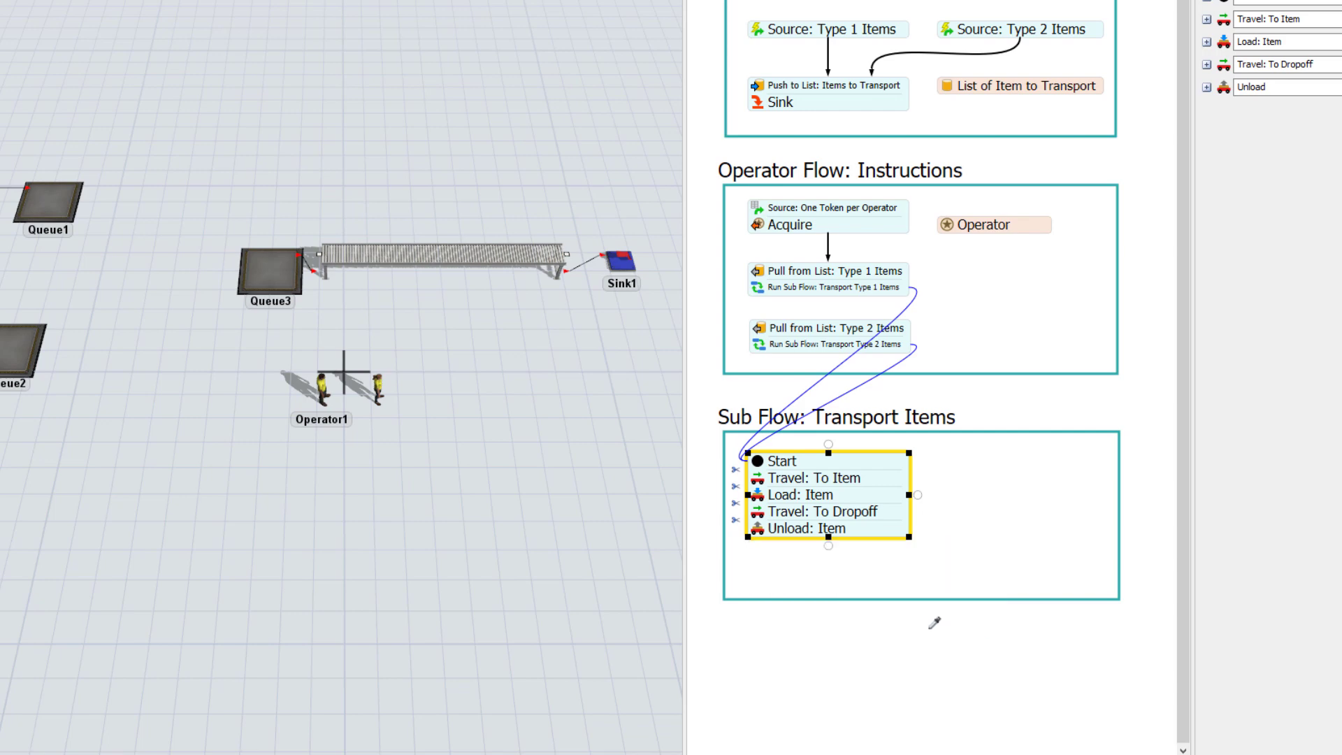
pyautogui.click(262, 276)
pyautogui.click(291, 288)
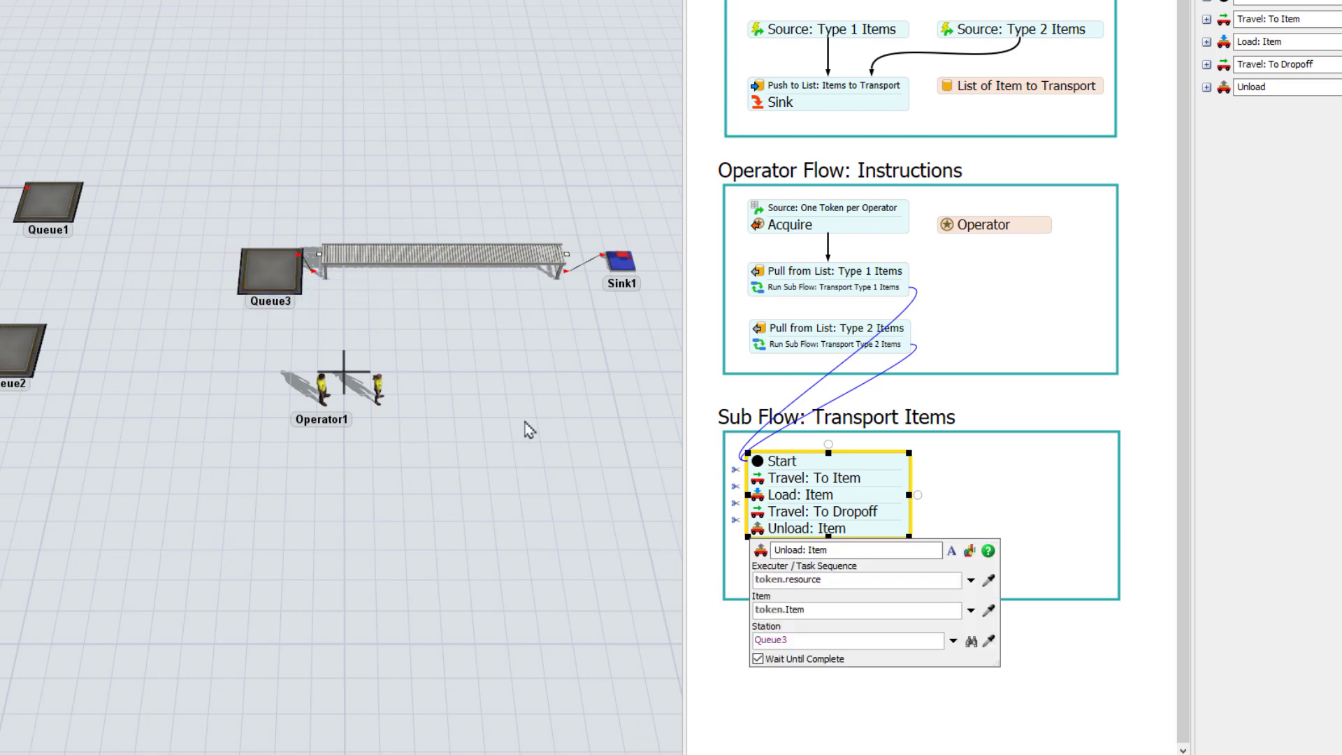
pyautogui.click(738, 578)
# Add a Finish activity beneath Unload: Item and shorten the Transport Items container to fit the activities more closely.
pyautogui.doubleClick(800, 552)
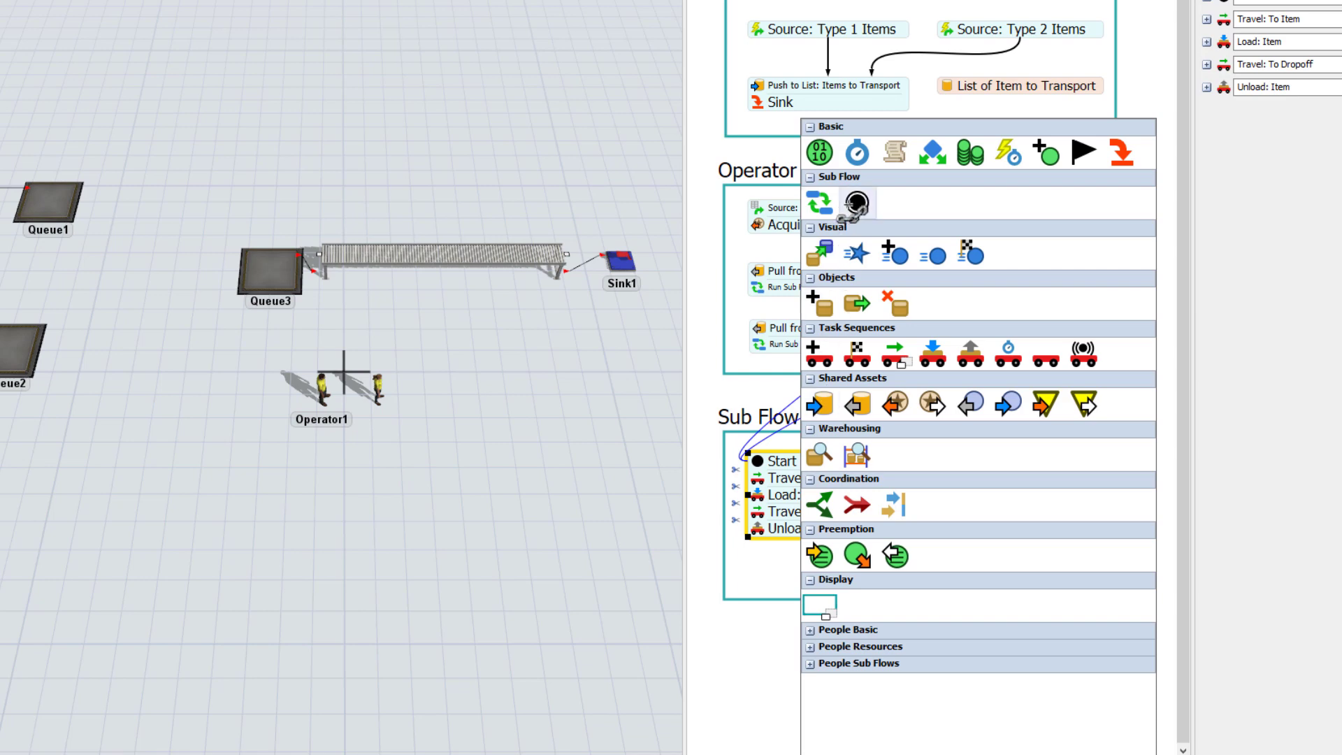
pyautogui.click(858, 204)
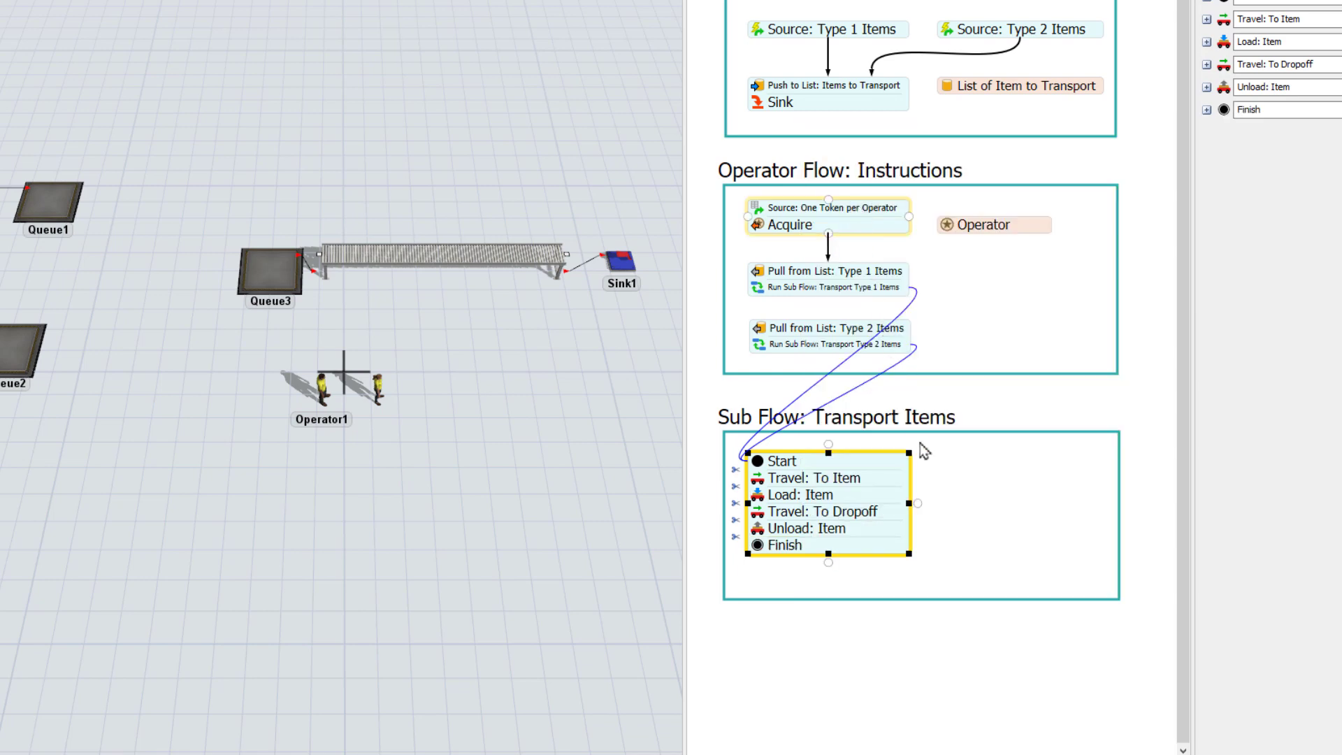
pyautogui.click(953, 600)
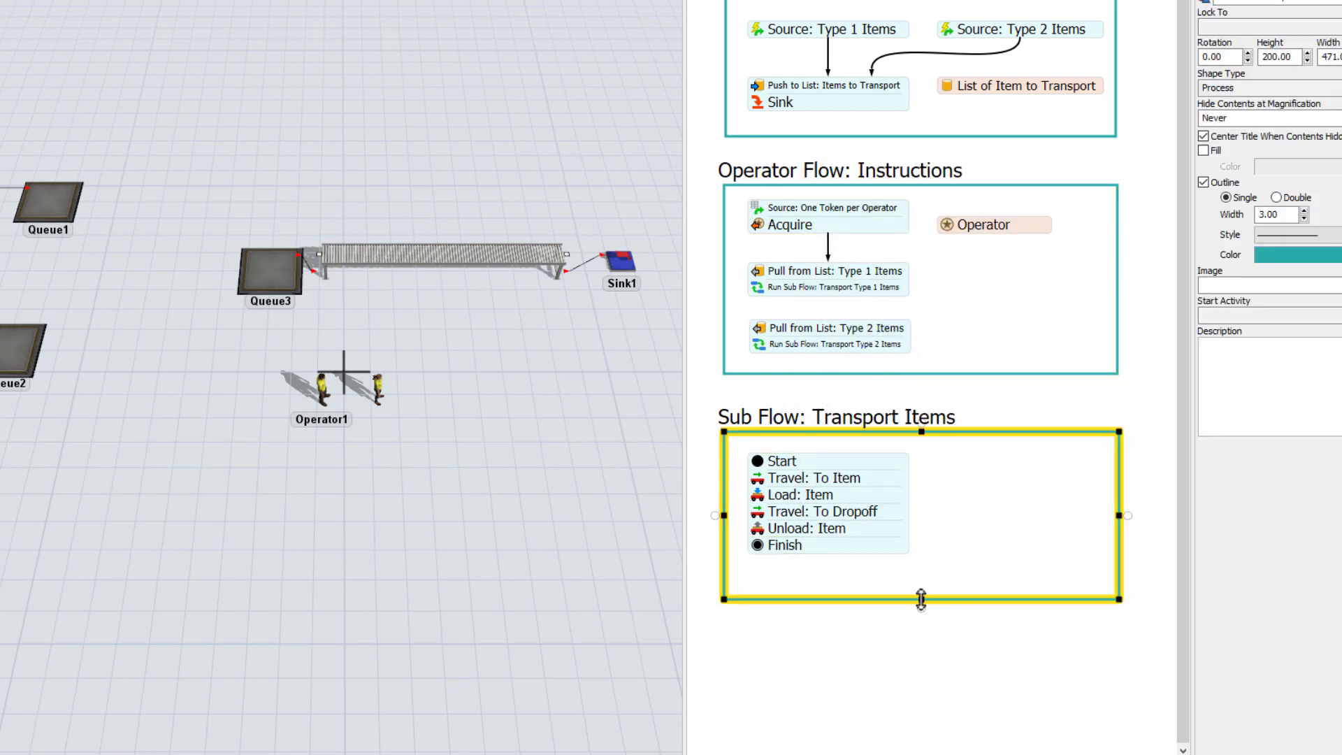
pyautogui.moveTo(921, 599); pyautogui.dragTo(920, 575)
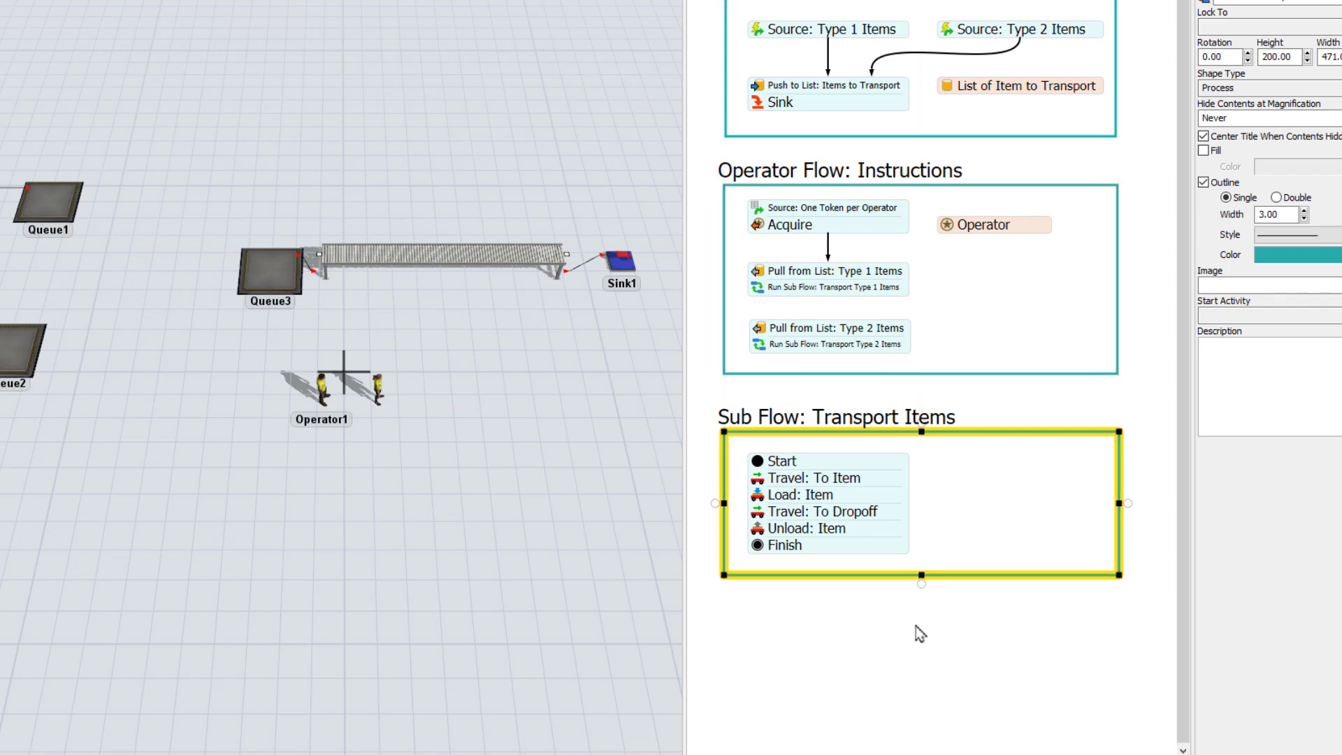
pyautogui.click(920, 633)
# Connect the Type 1 activity block to the Type 2 block, and the Type 2 block back to Pull from List: Type 1 Items.
pyautogui.click(830, 302)
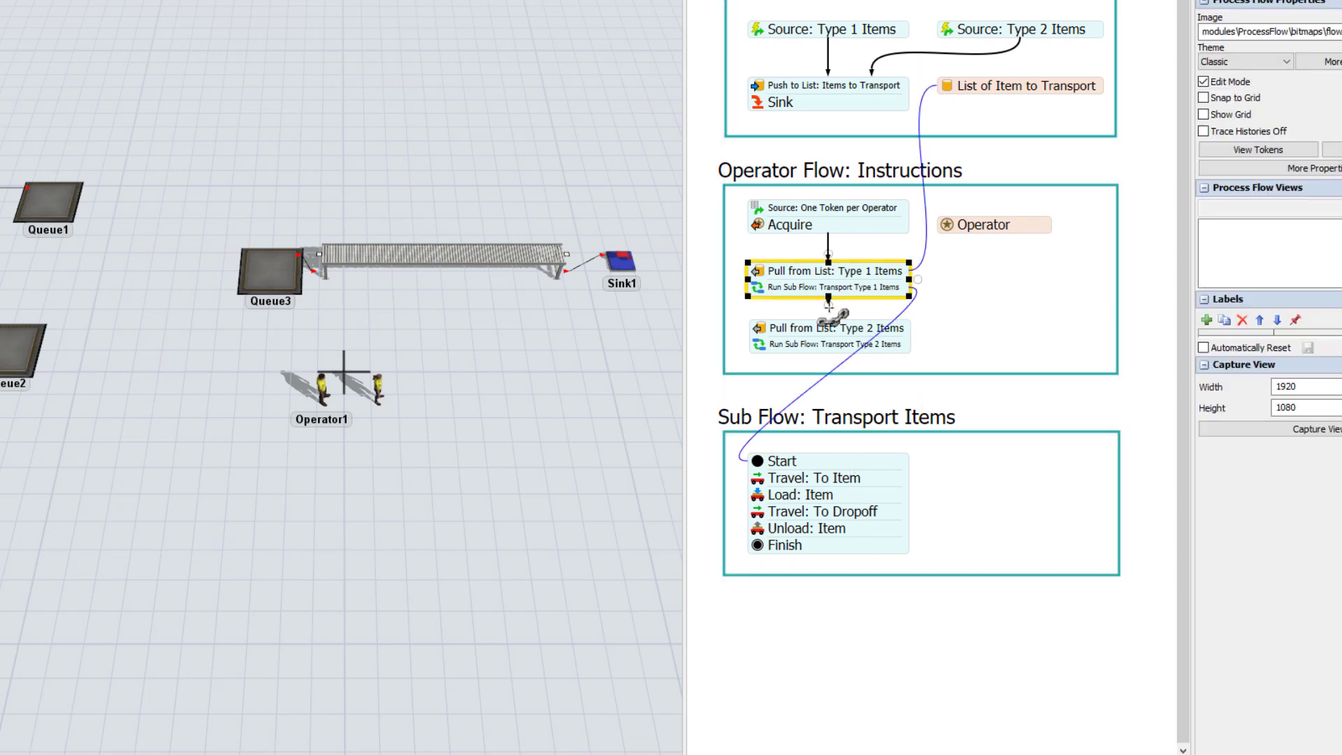
pyautogui.moveTo(829, 306); pyautogui.dragTo(836, 339)
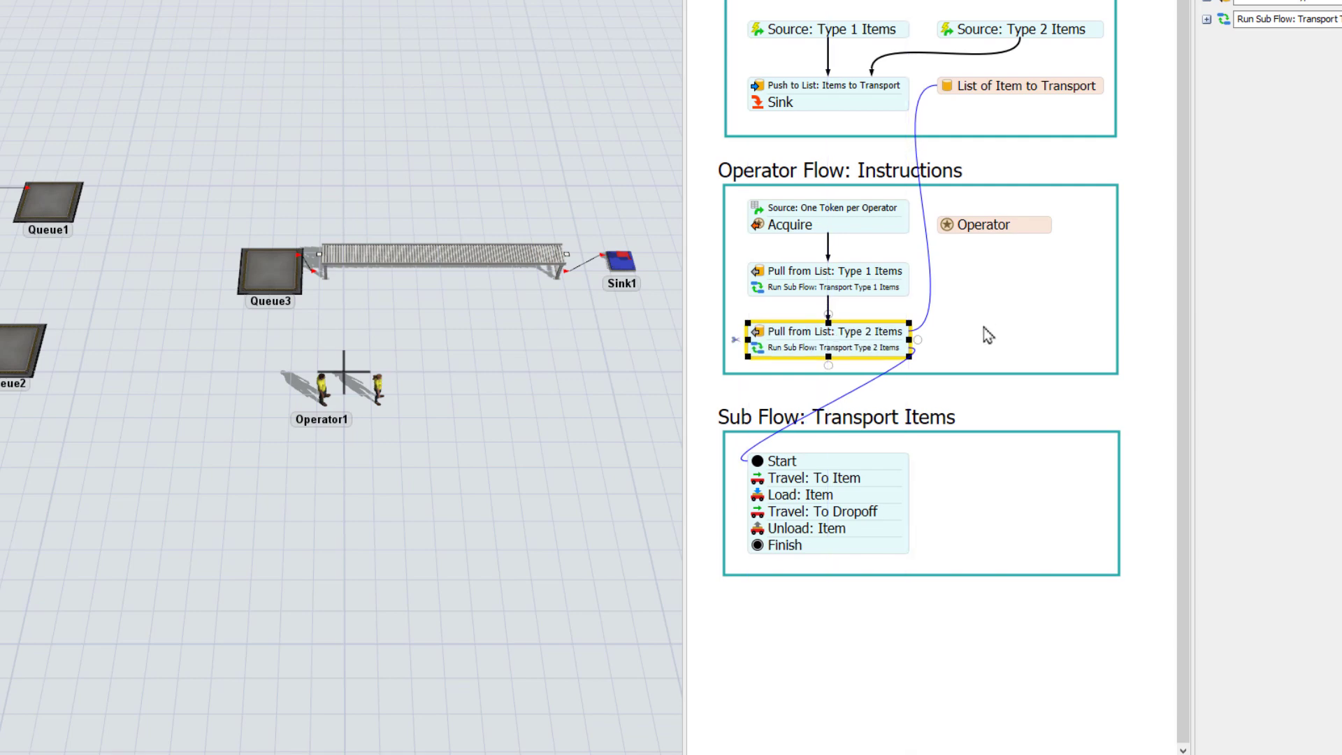
pyautogui.moveTo(918, 340); pyautogui.dragTo(903, 270)
# Reshape the return connector from the Type 2 block to the Type 1 block into a wider curve.
pyautogui.click(929, 310)
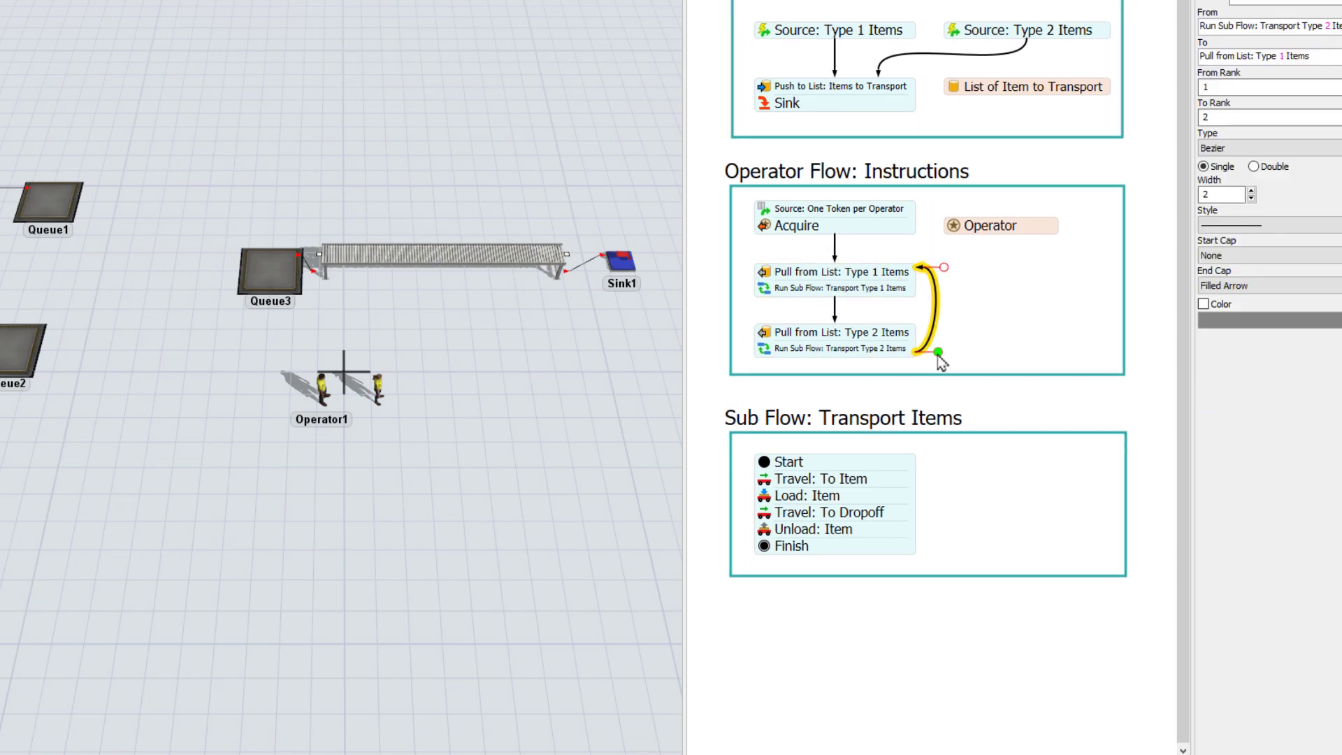
pyautogui.moveTo(939, 353); pyautogui.dragTo(980, 365)
pyautogui.moveTo(943, 267); pyautogui.dragTo(967, 273)
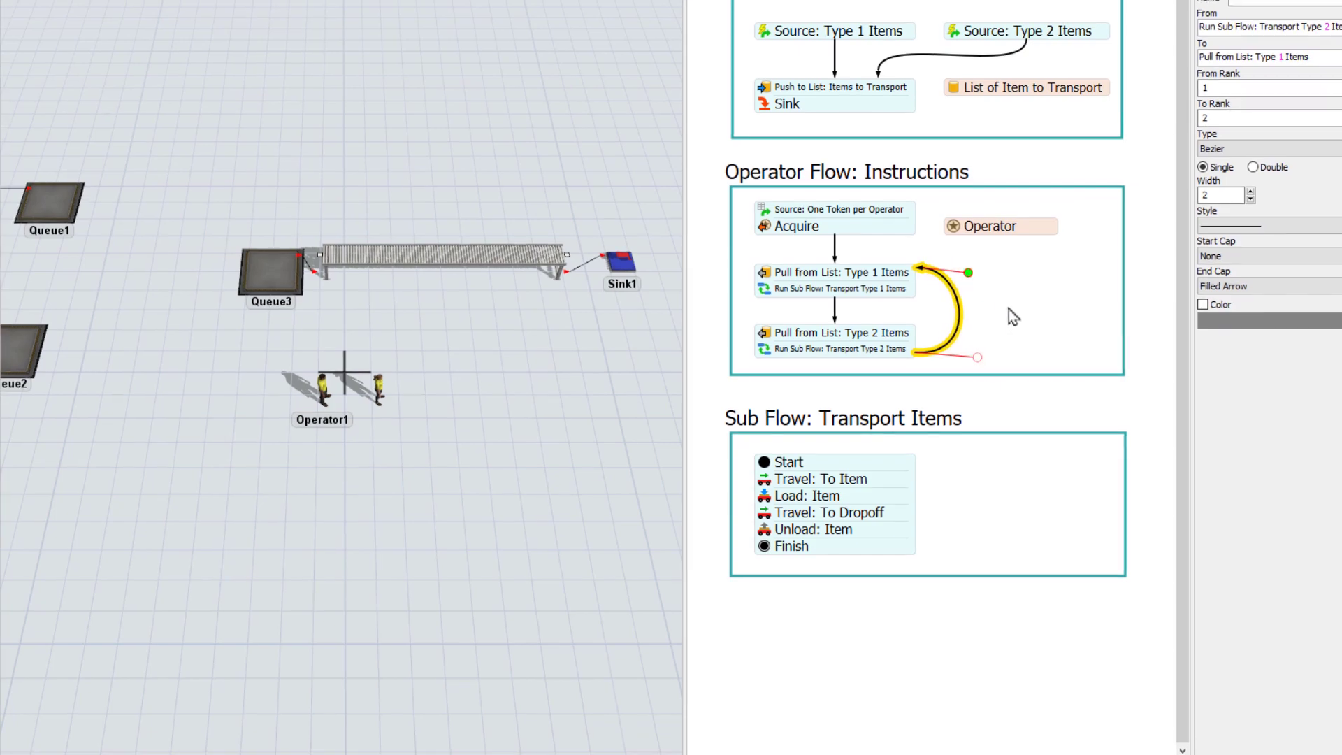
pyautogui.click(1009, 241)
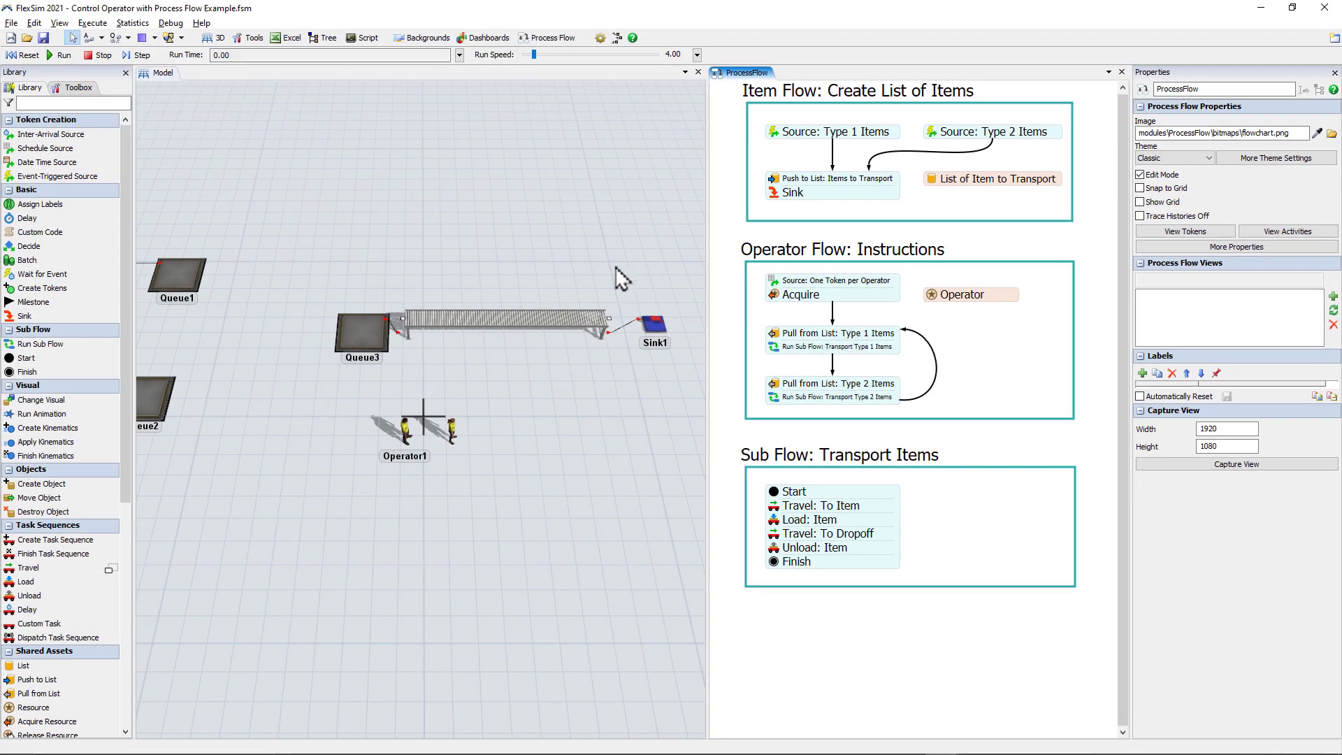
# Reset the model and run it to test the operator and transport flows.
pyautogui.click(29, 56)
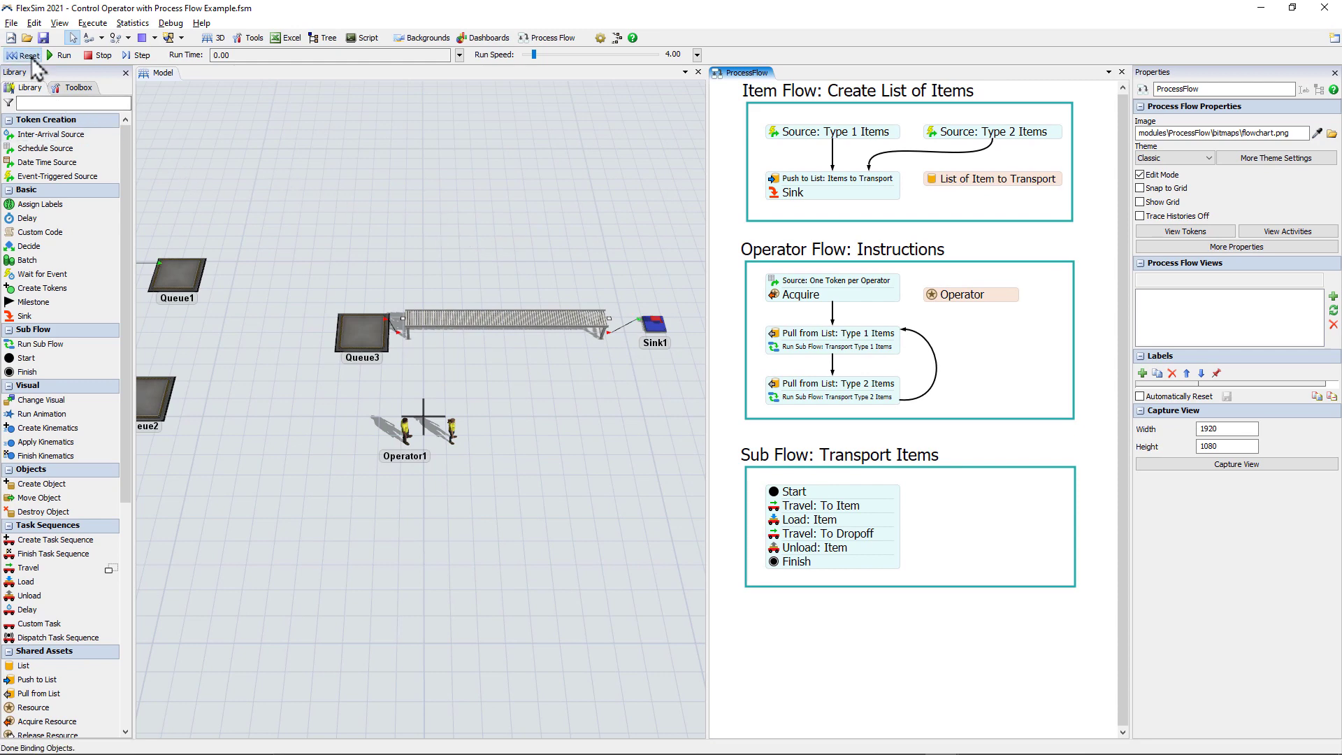
pyautogui.click(62, 56)
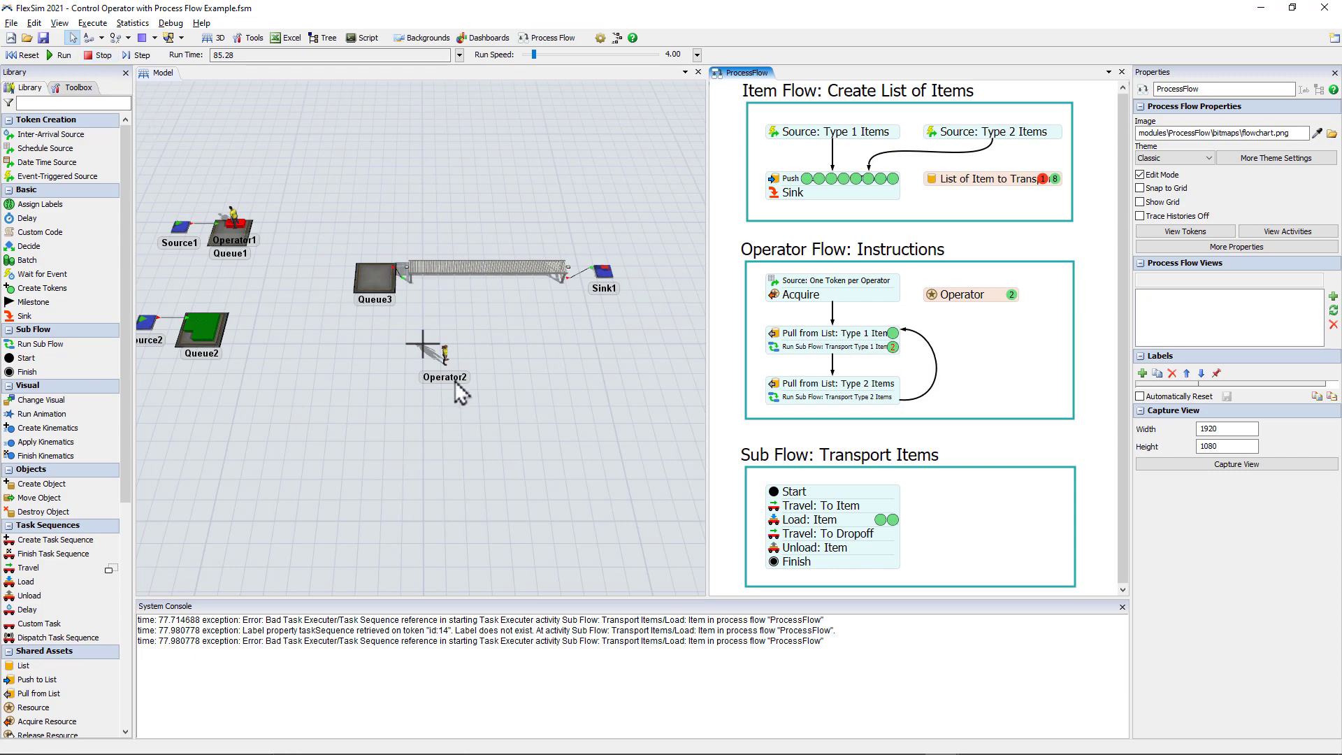
# Set the Load: Item activity's item to token.Item and its executer to the token's resource label.
pyautogui.click(775, 523)
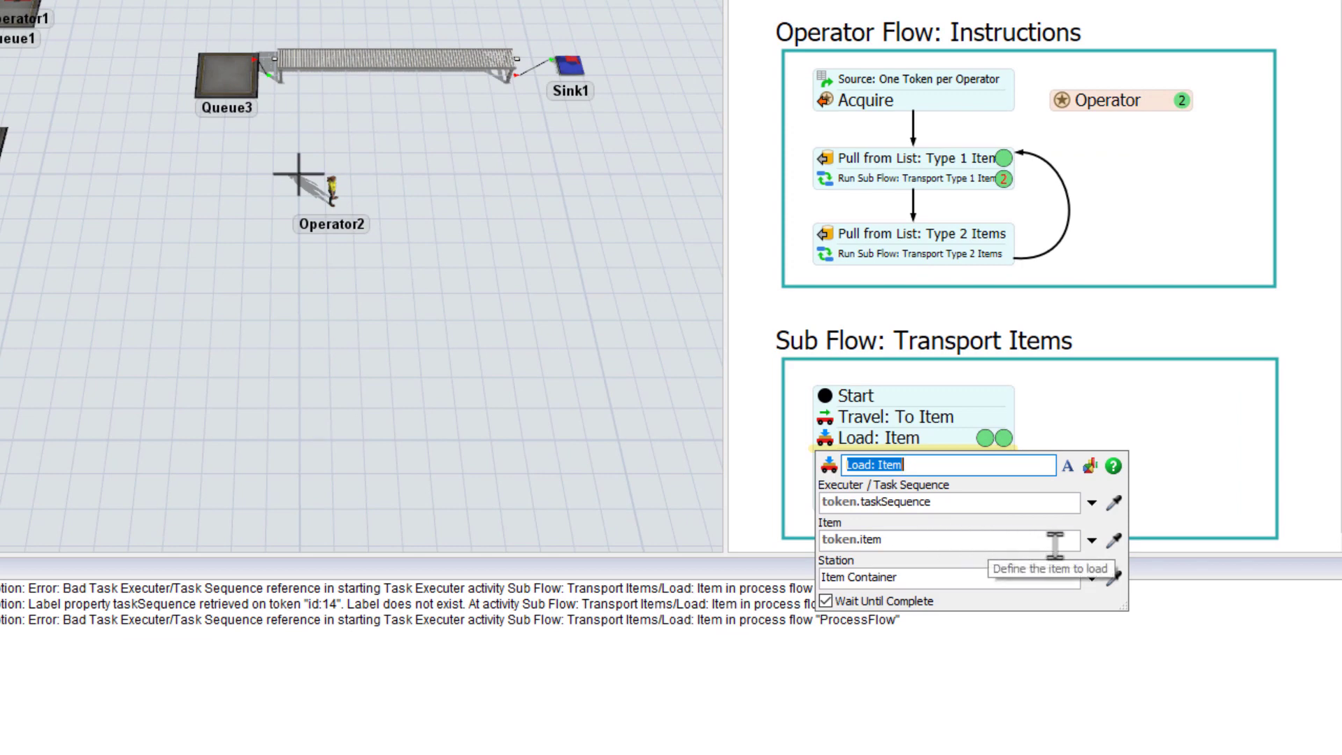
pyautogui.click(1091, 540)
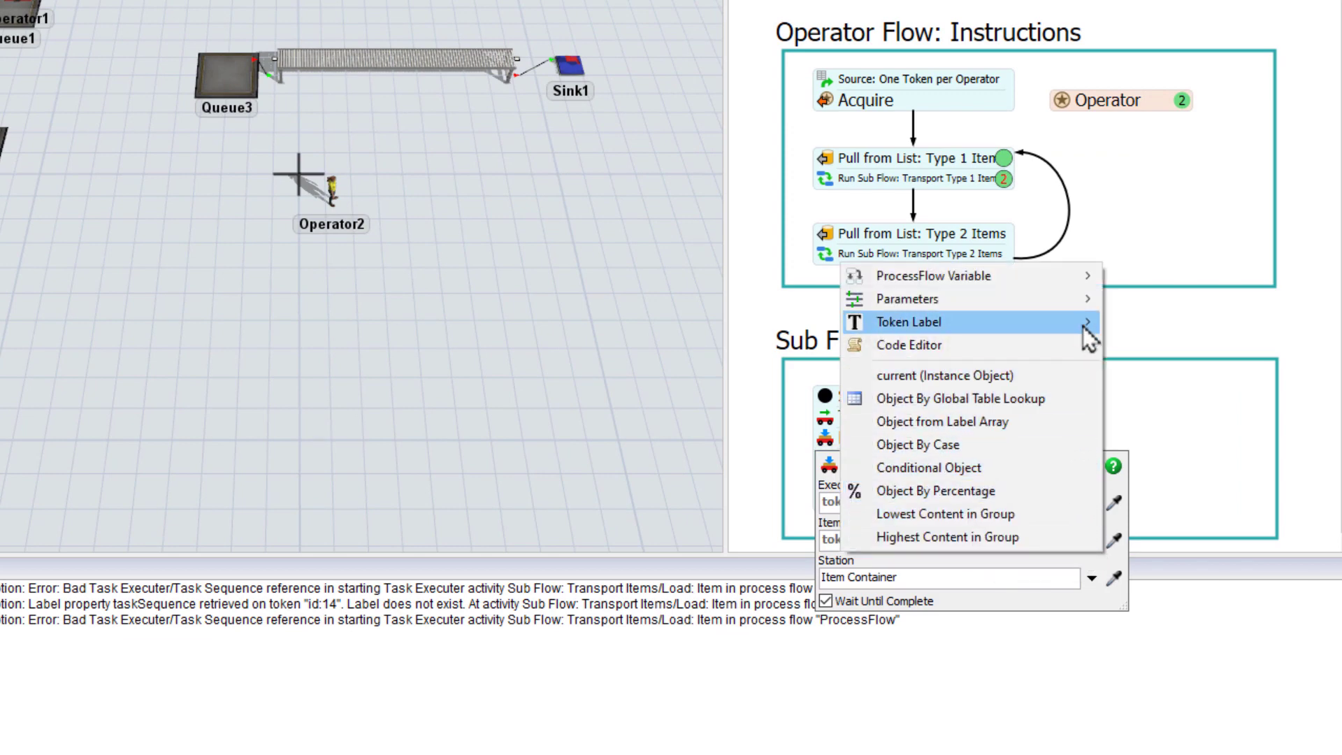
pyautogui.moveTo(1080, 326)
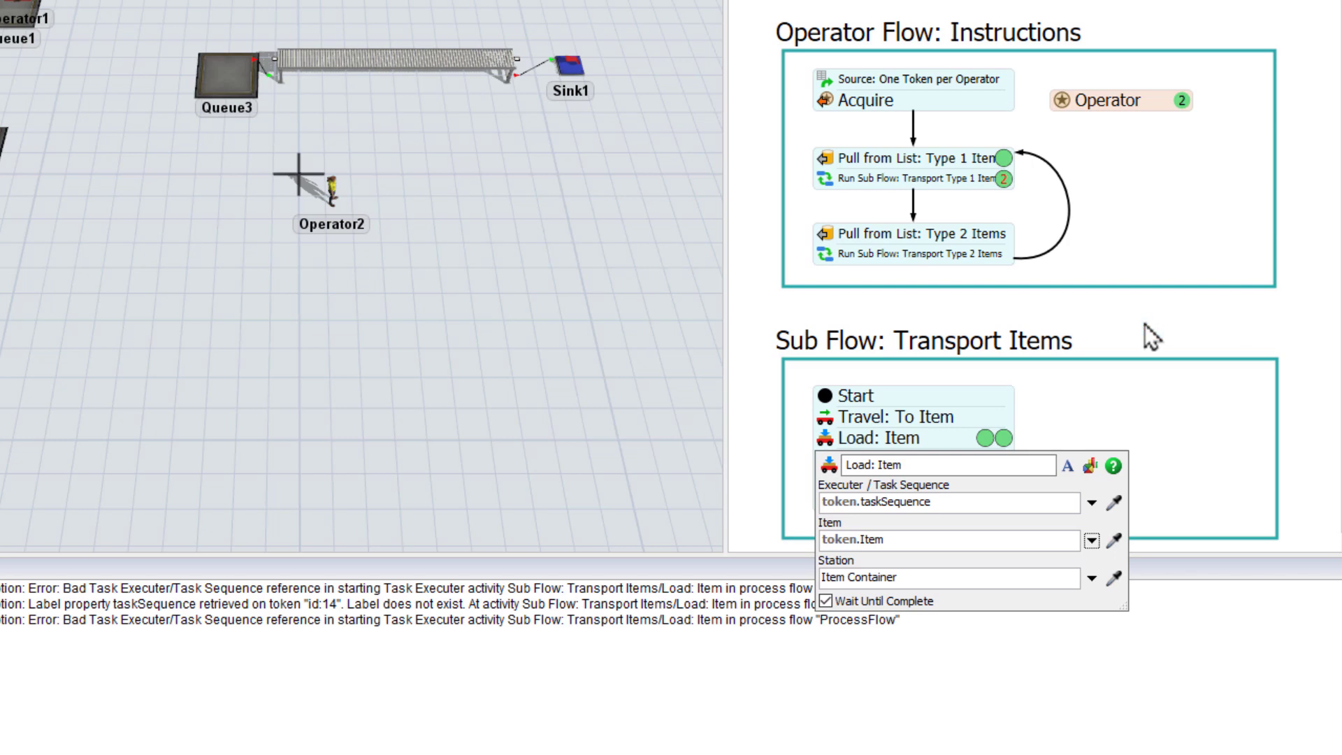
pyautogui.click(1091, 502)
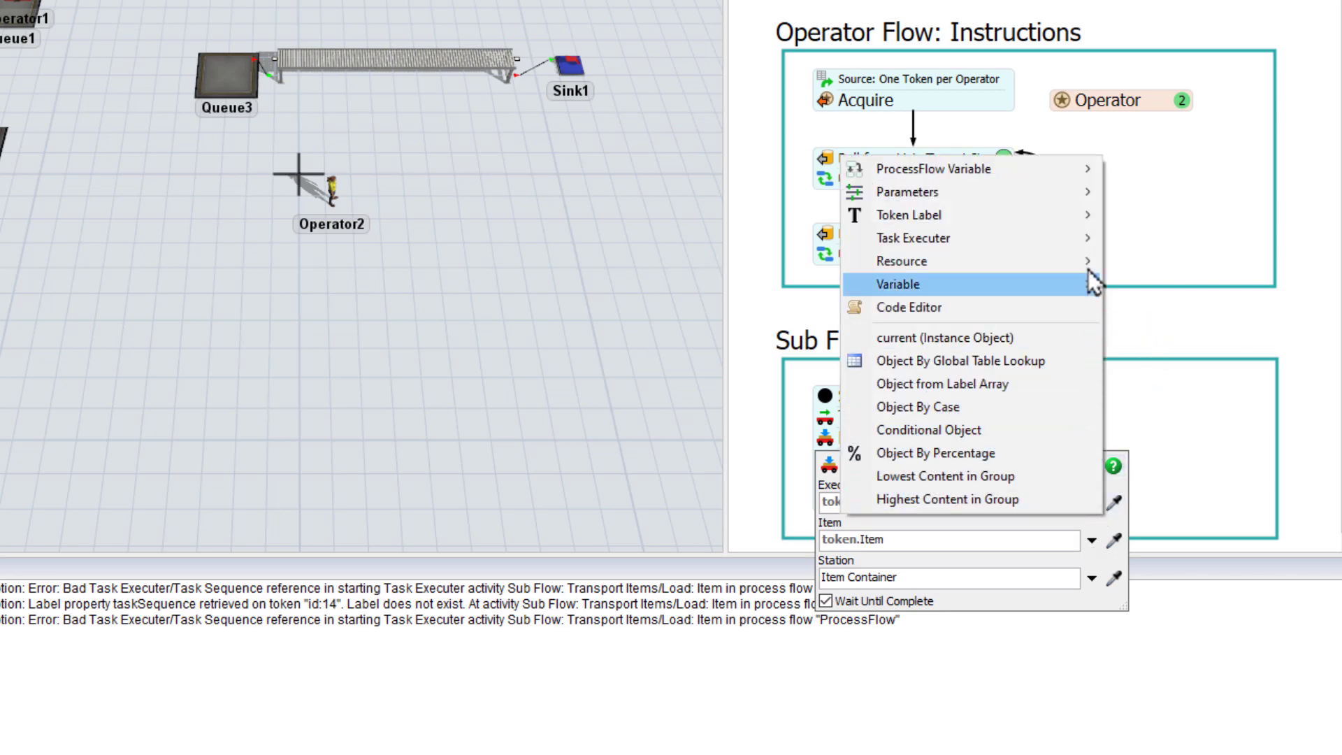
pyautogui.moveTo(1087, 217)
pyautogui.click(1147, 308)
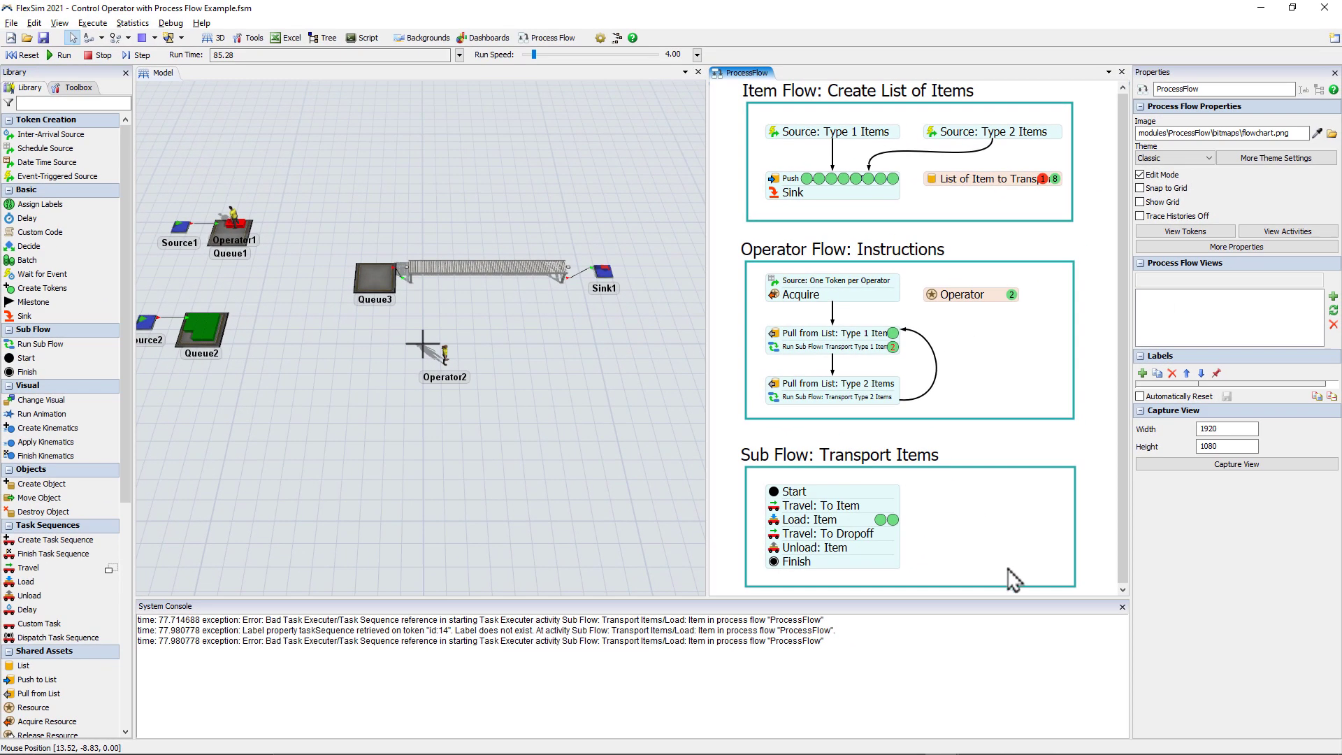
# Close the System Console and rerun the model from a reset to check the item transport, resetting it again at the end.
pyautogui.click(1122, 607)
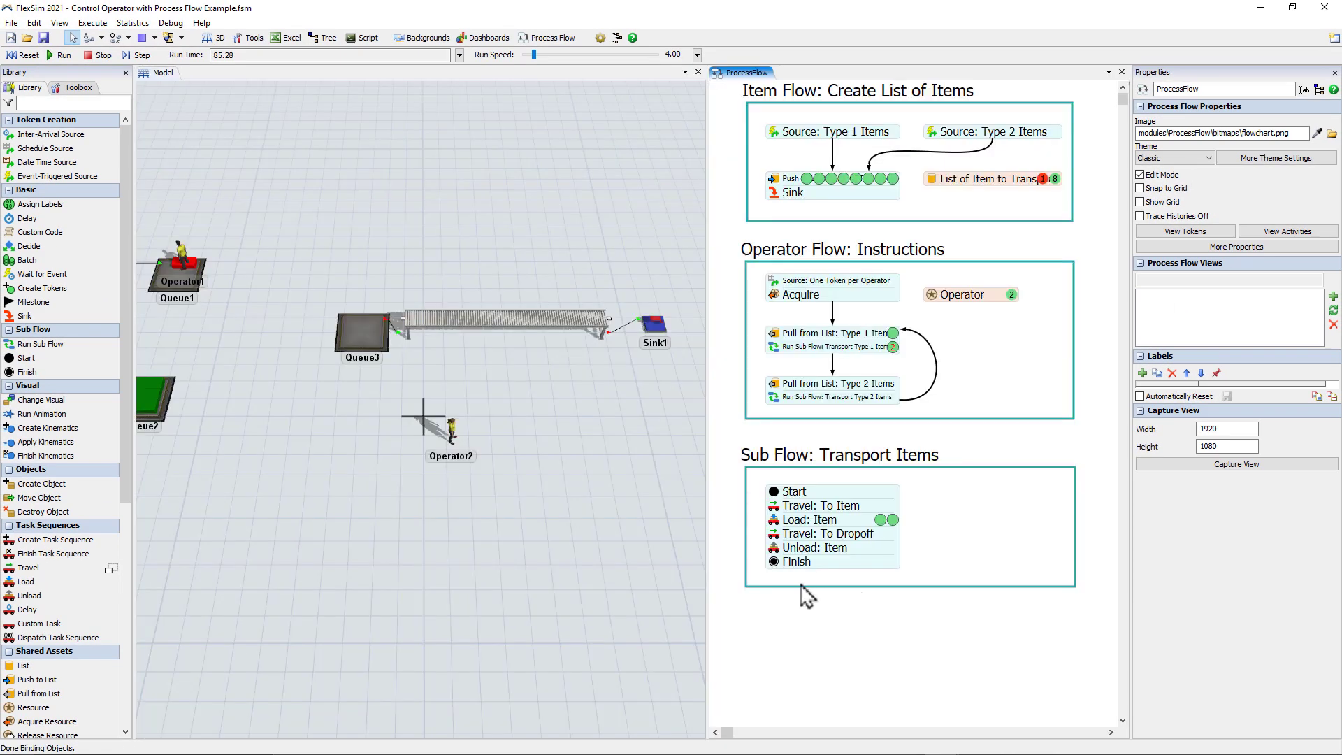
pyautogui.click(26, 55)
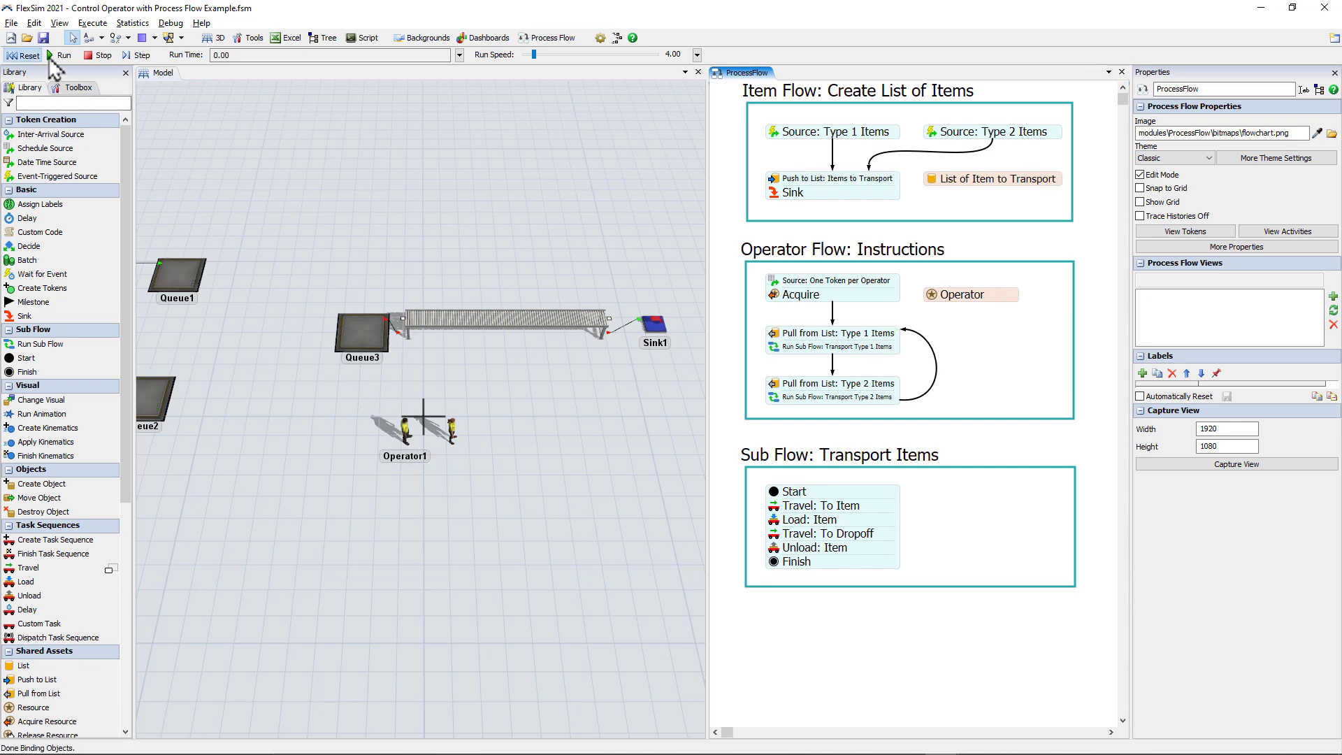
pyautogui.click(142, 56)
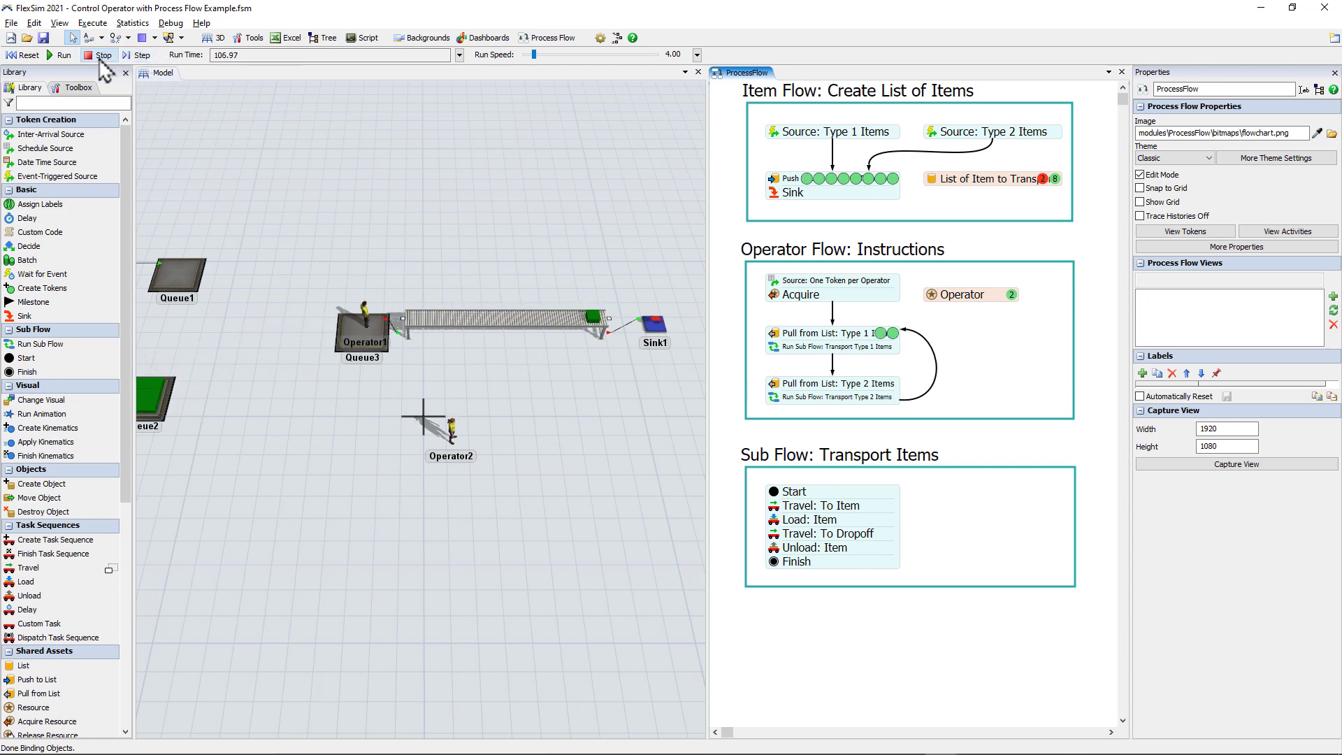
pyautogui.click(21, 57)
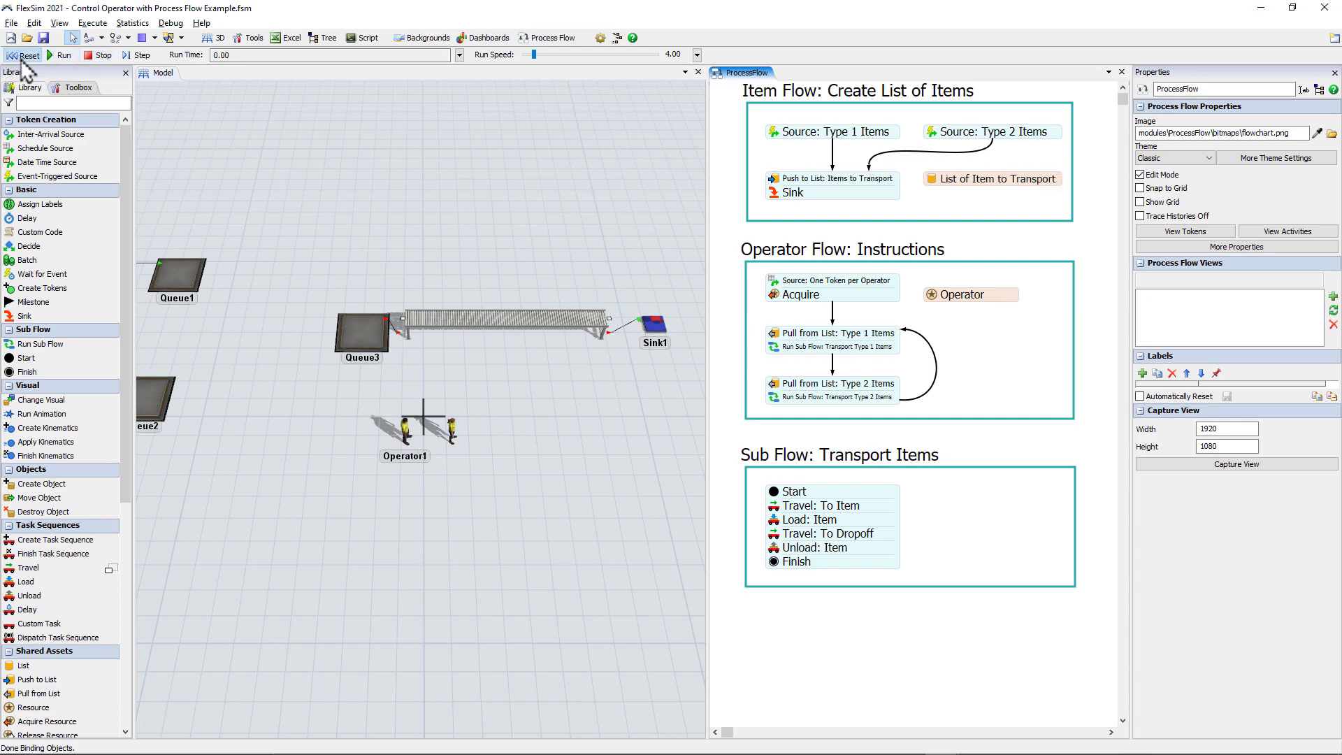
# Enable Run Tokens One at a Time for both the Transport Type 1 Items and Transport Type 2 Items sub flow activities.
pyautogui.doubleClick(776, 346)
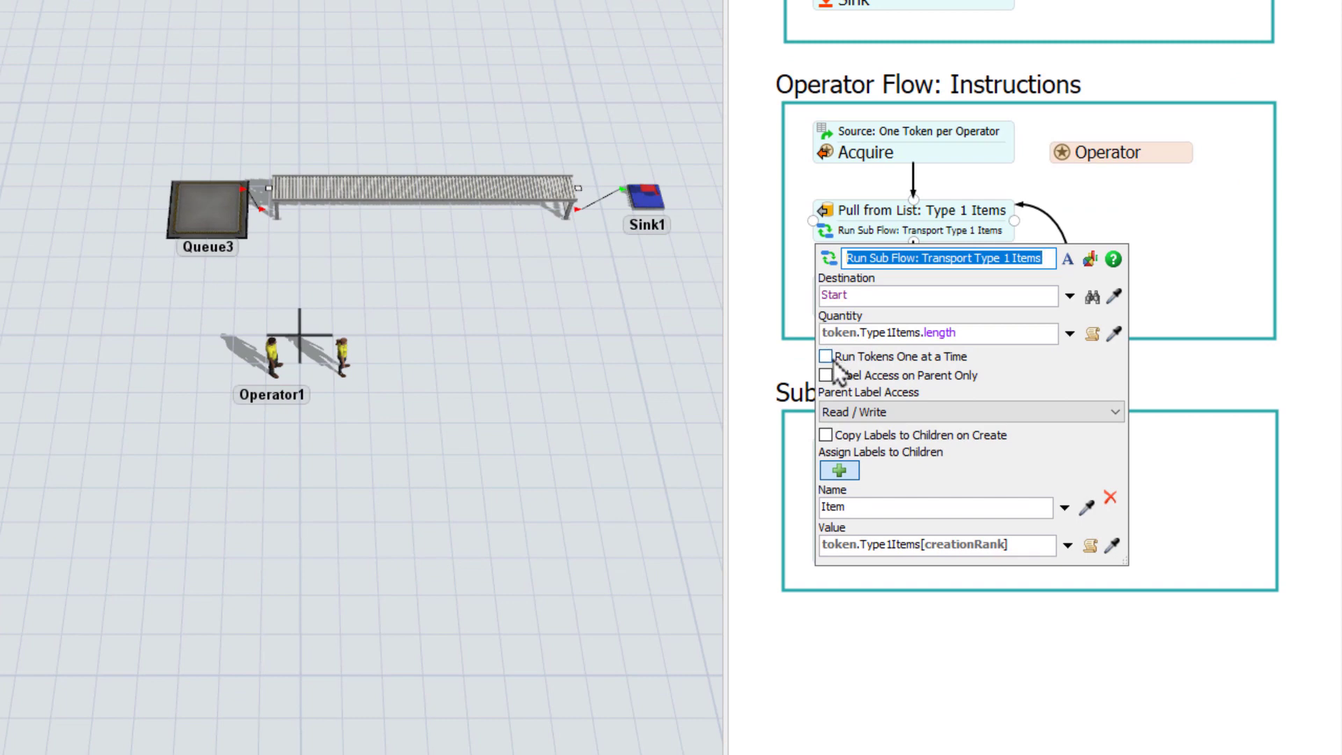
pyautogui.click(829, 358)
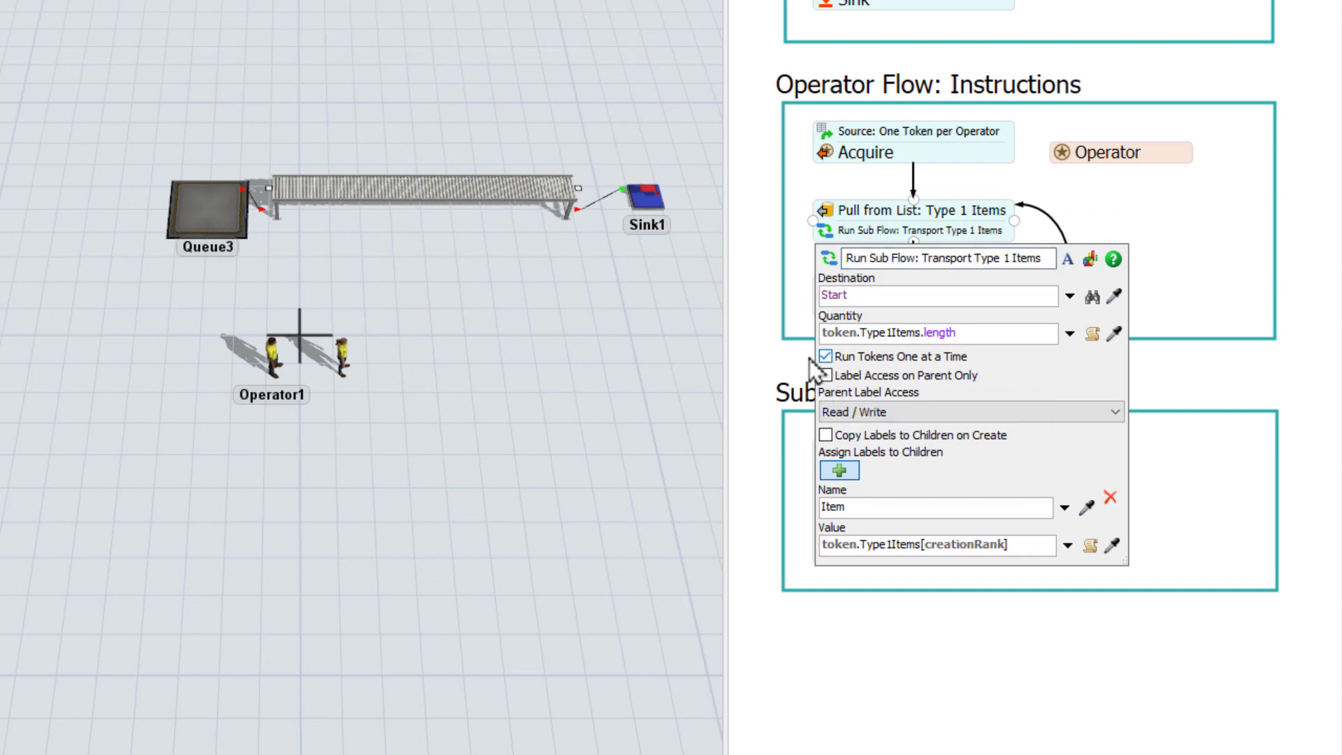
pyautogui.click(795, 359)
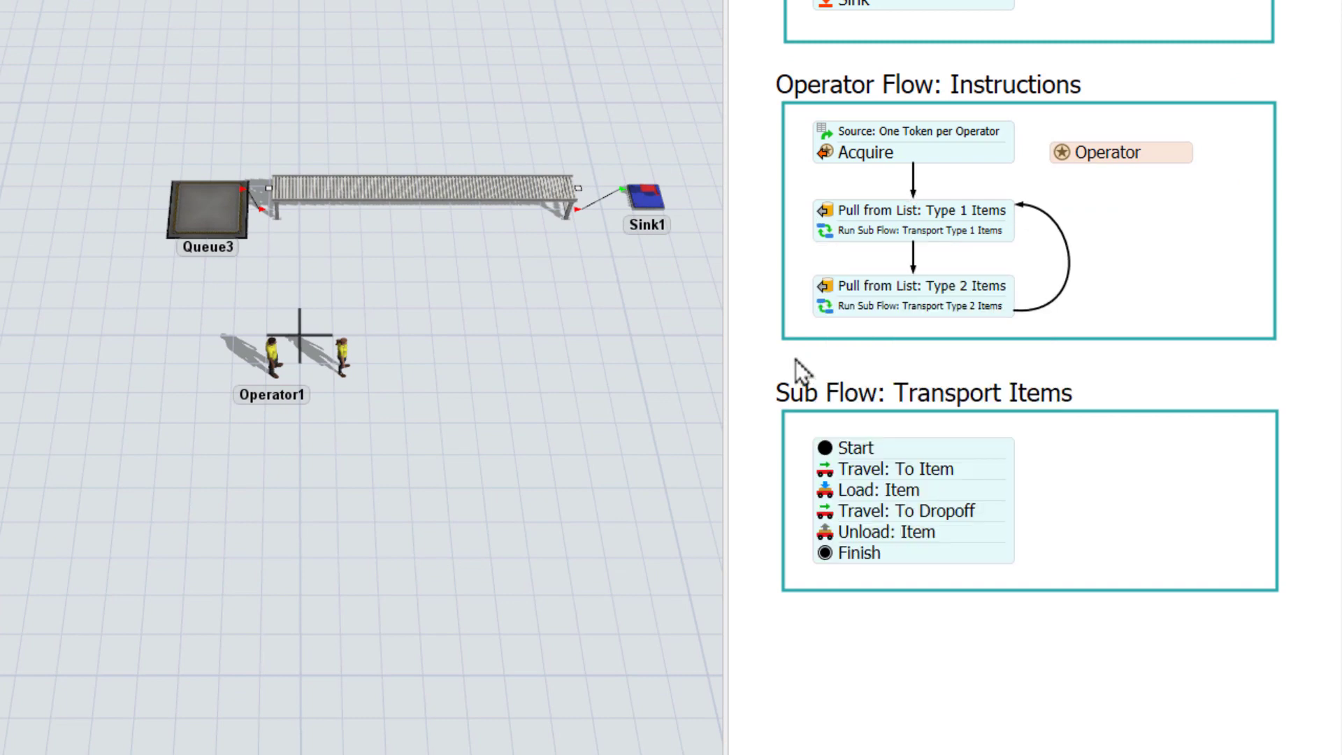
pyautogui.doubleClick(827, 308)
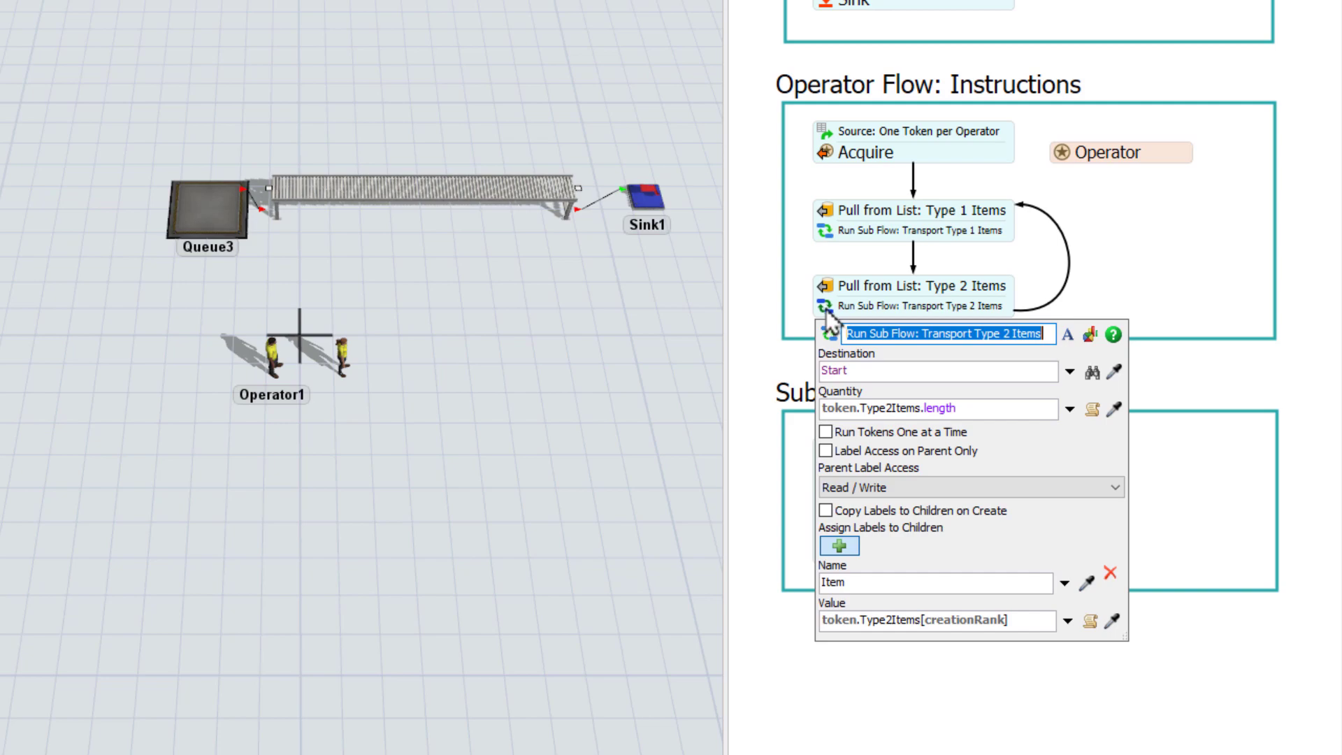
pyautogui.click(826, 431)
pyautogui.click(770, 361)
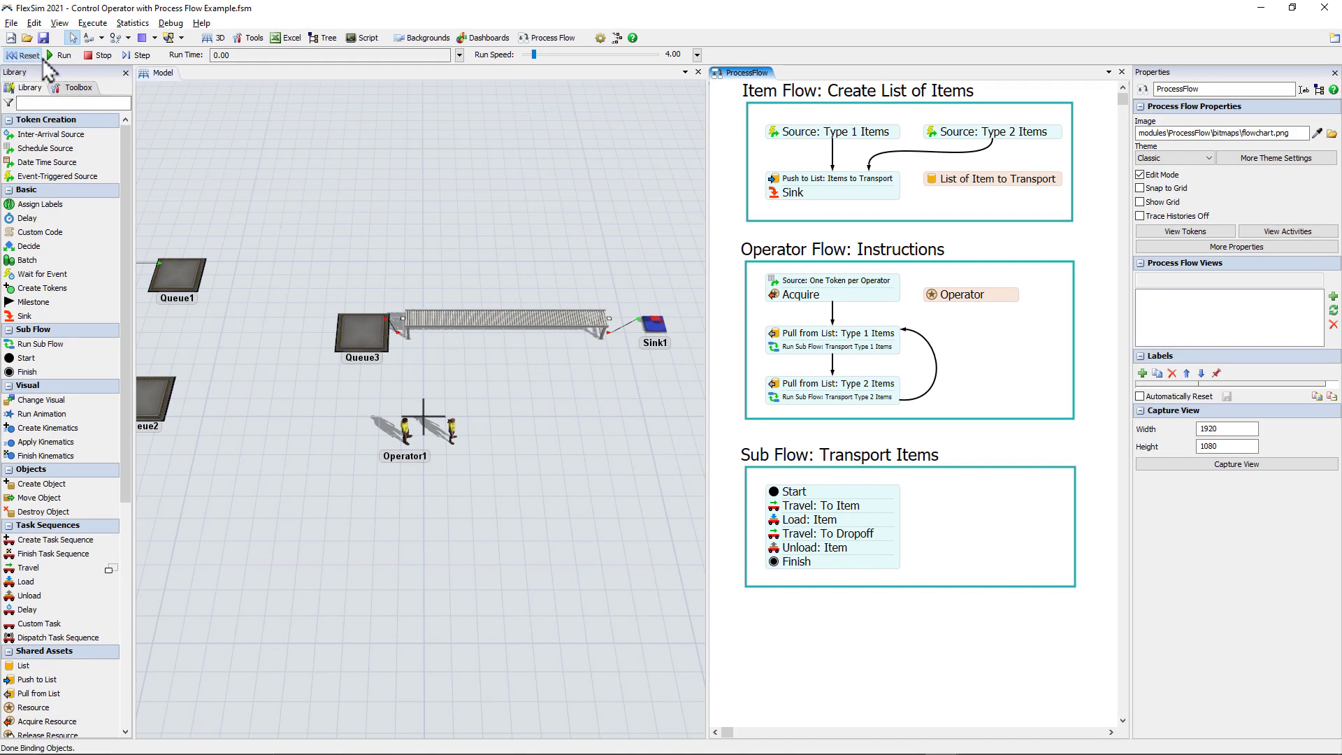
# Run the model from the start to check how operators transport items one at a time.
pyautogui.click(137, 56)
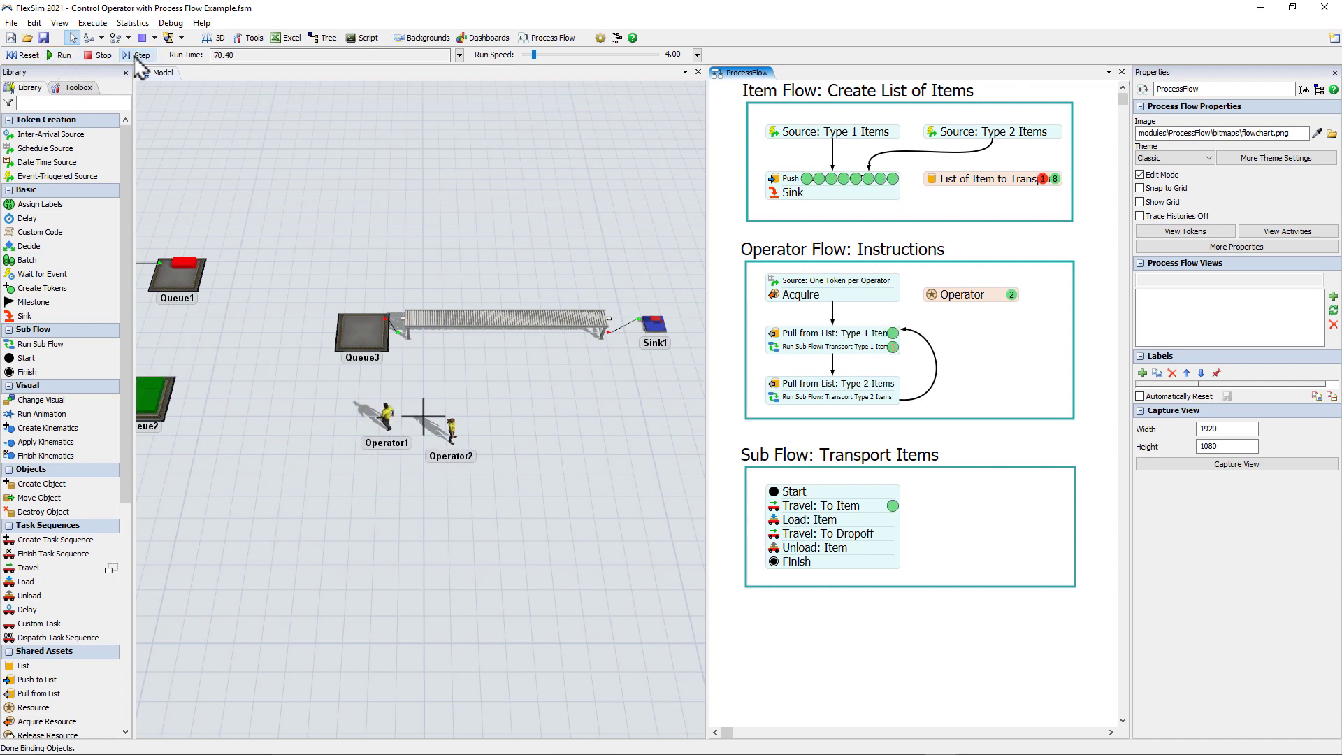